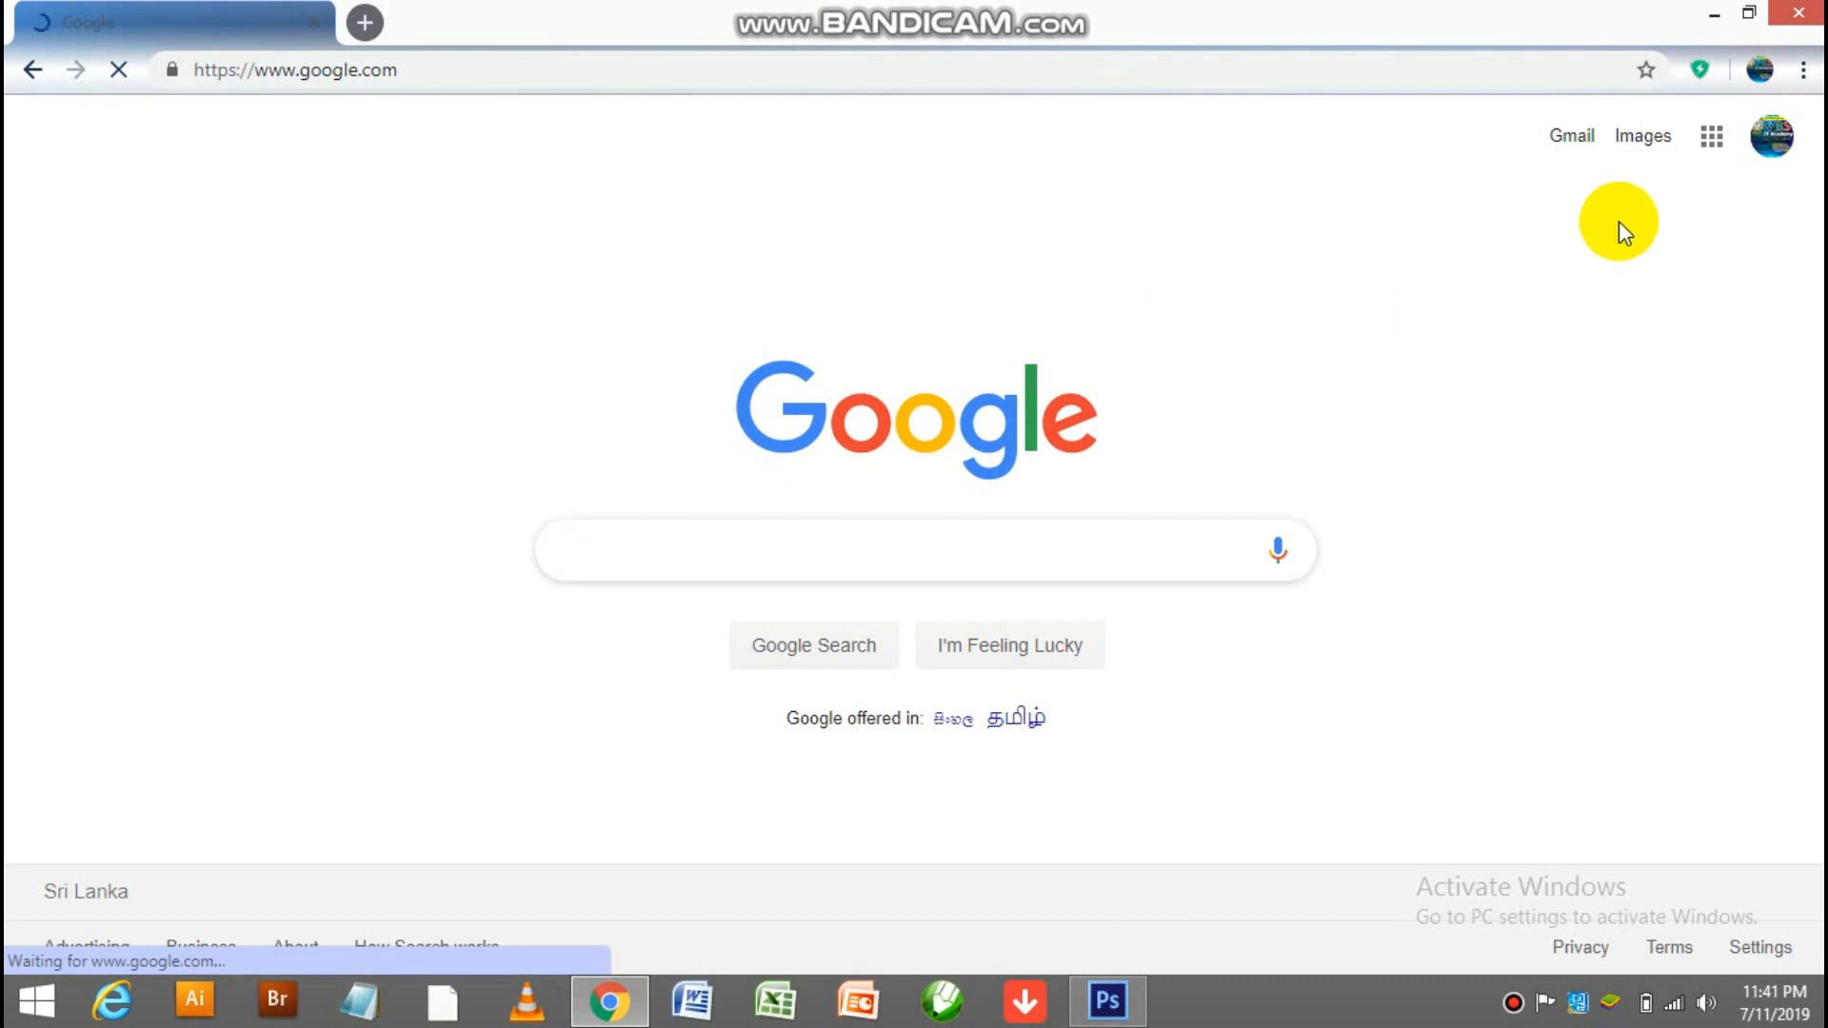
- Search Google Images for "nail"
click(1644, 152)
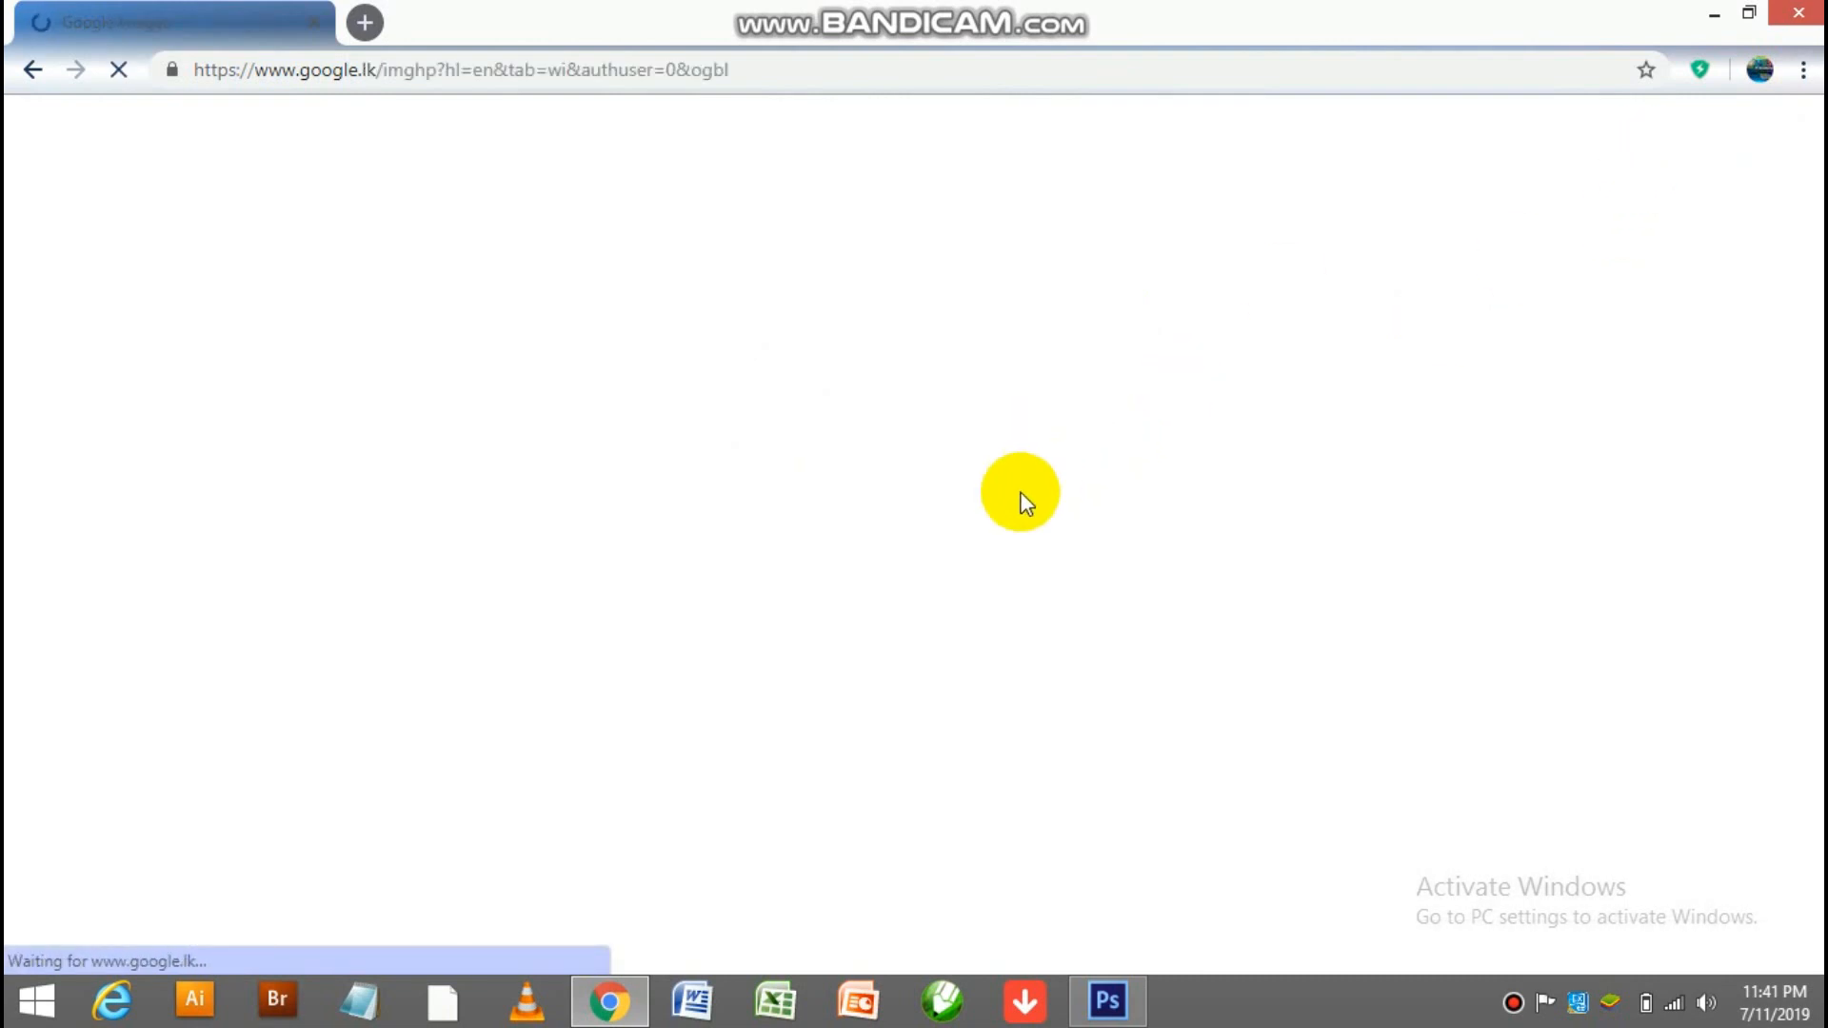
click(962, 533)
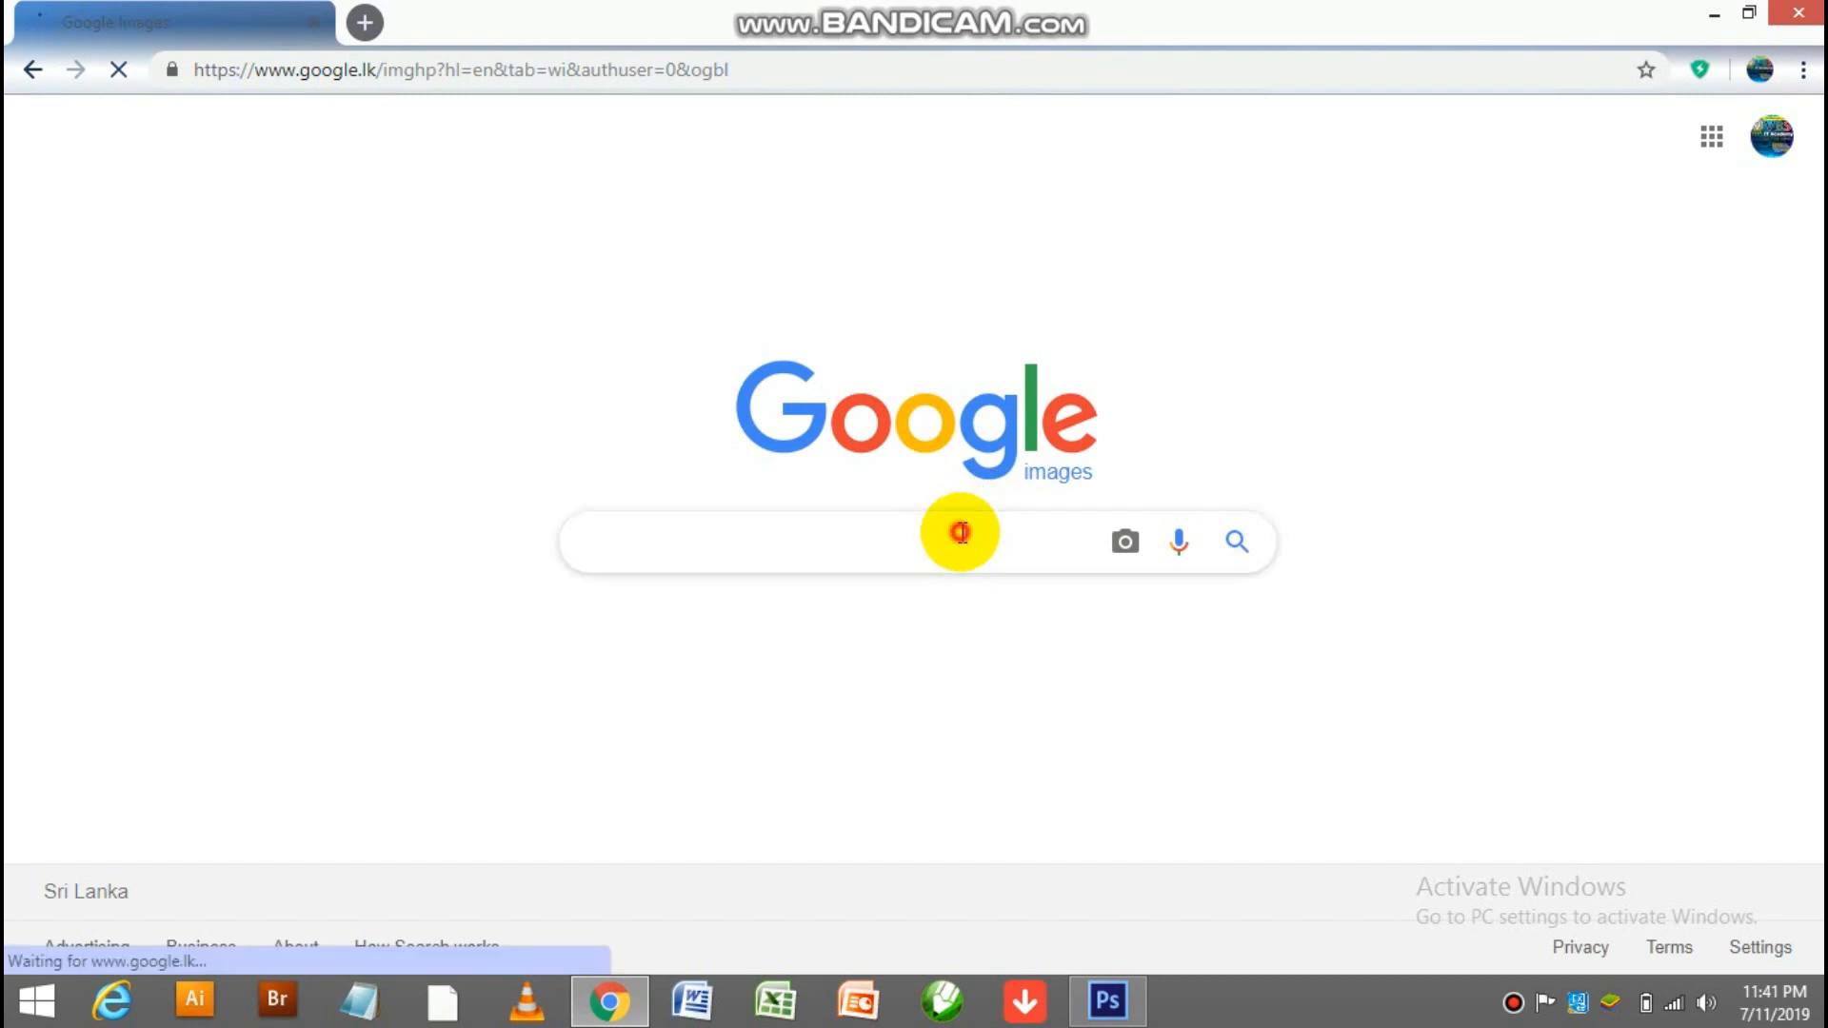
text(nai)
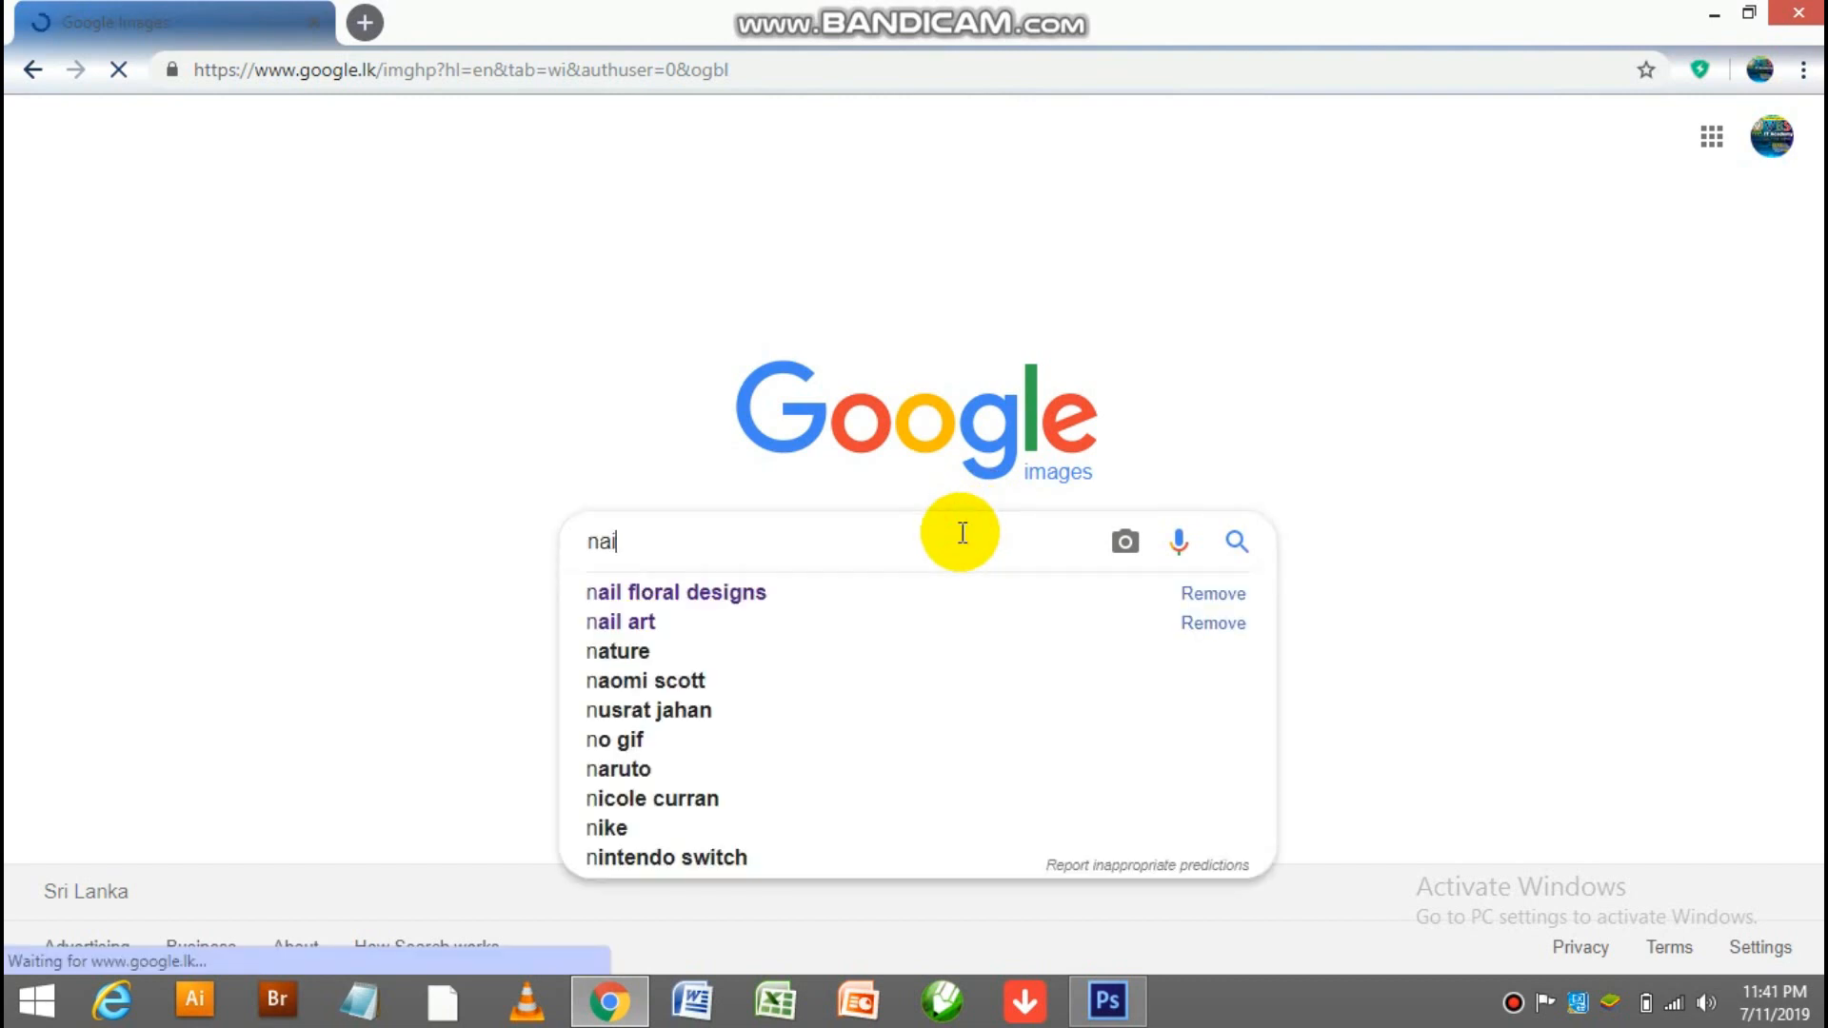
text(l)
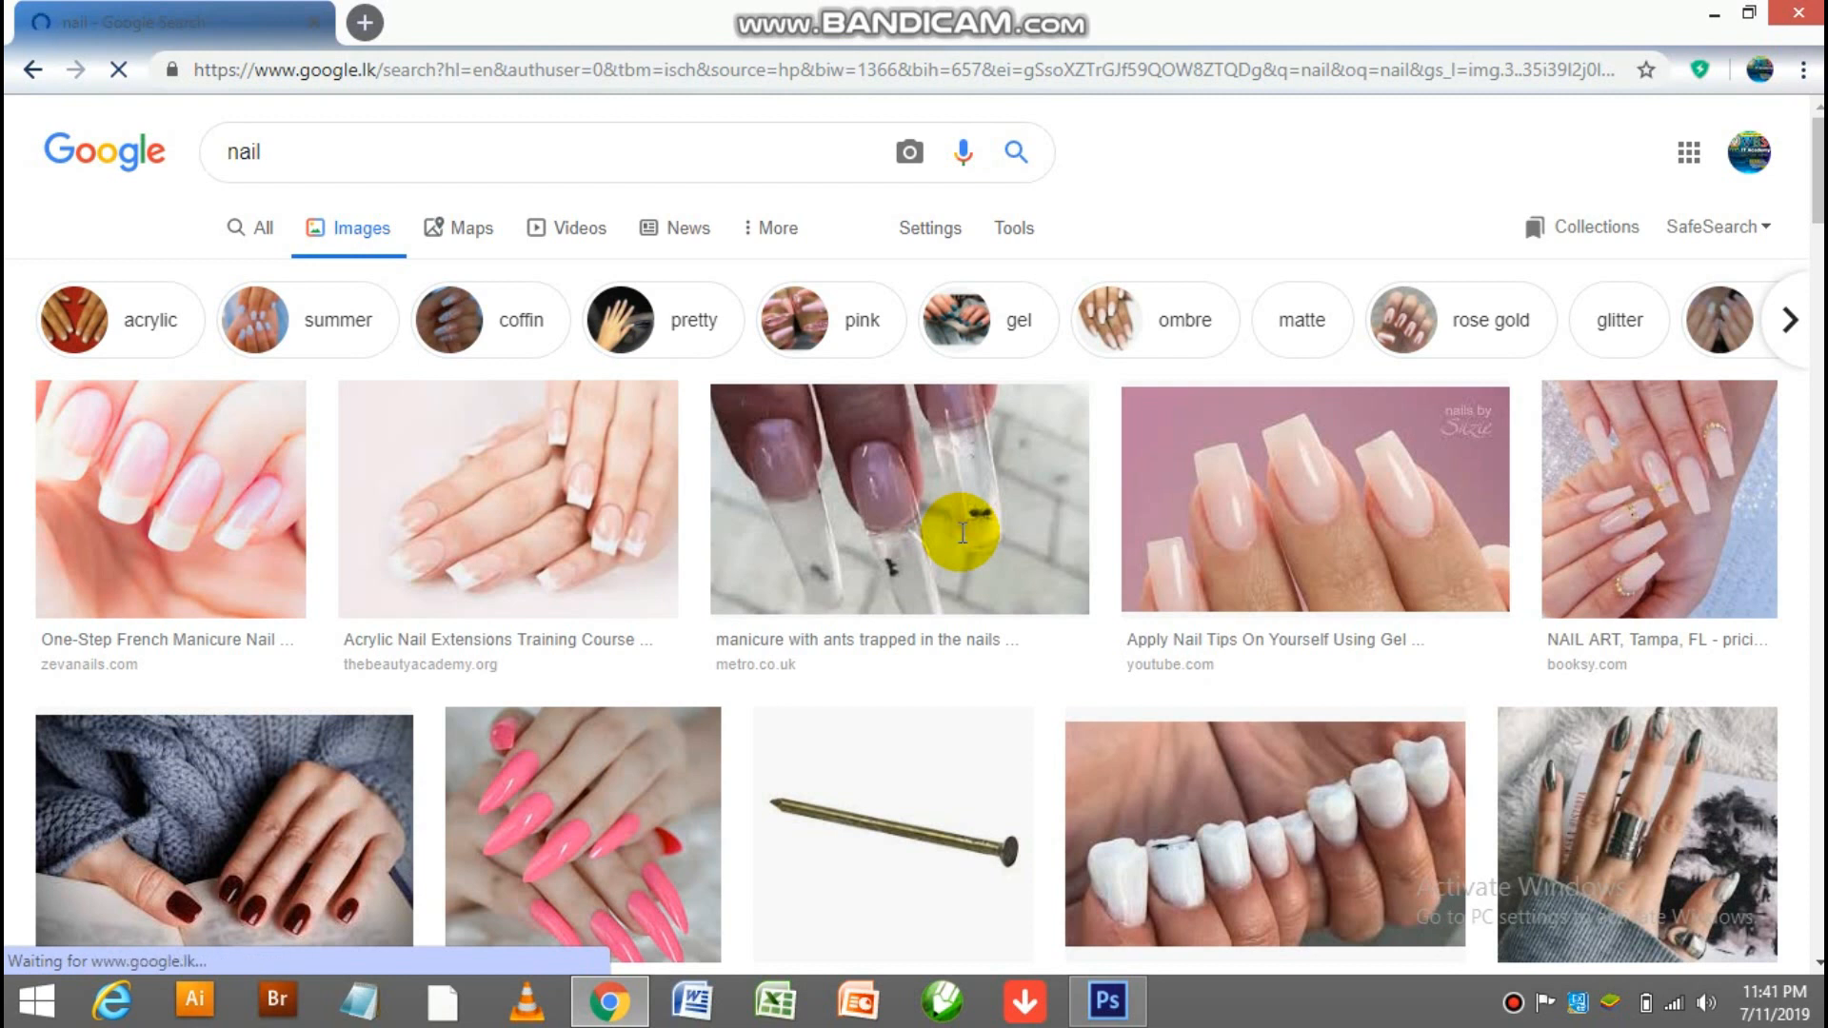
- Filter the nail image results to sizes larger than 1024×768 and browse the results
click(1006, 239)
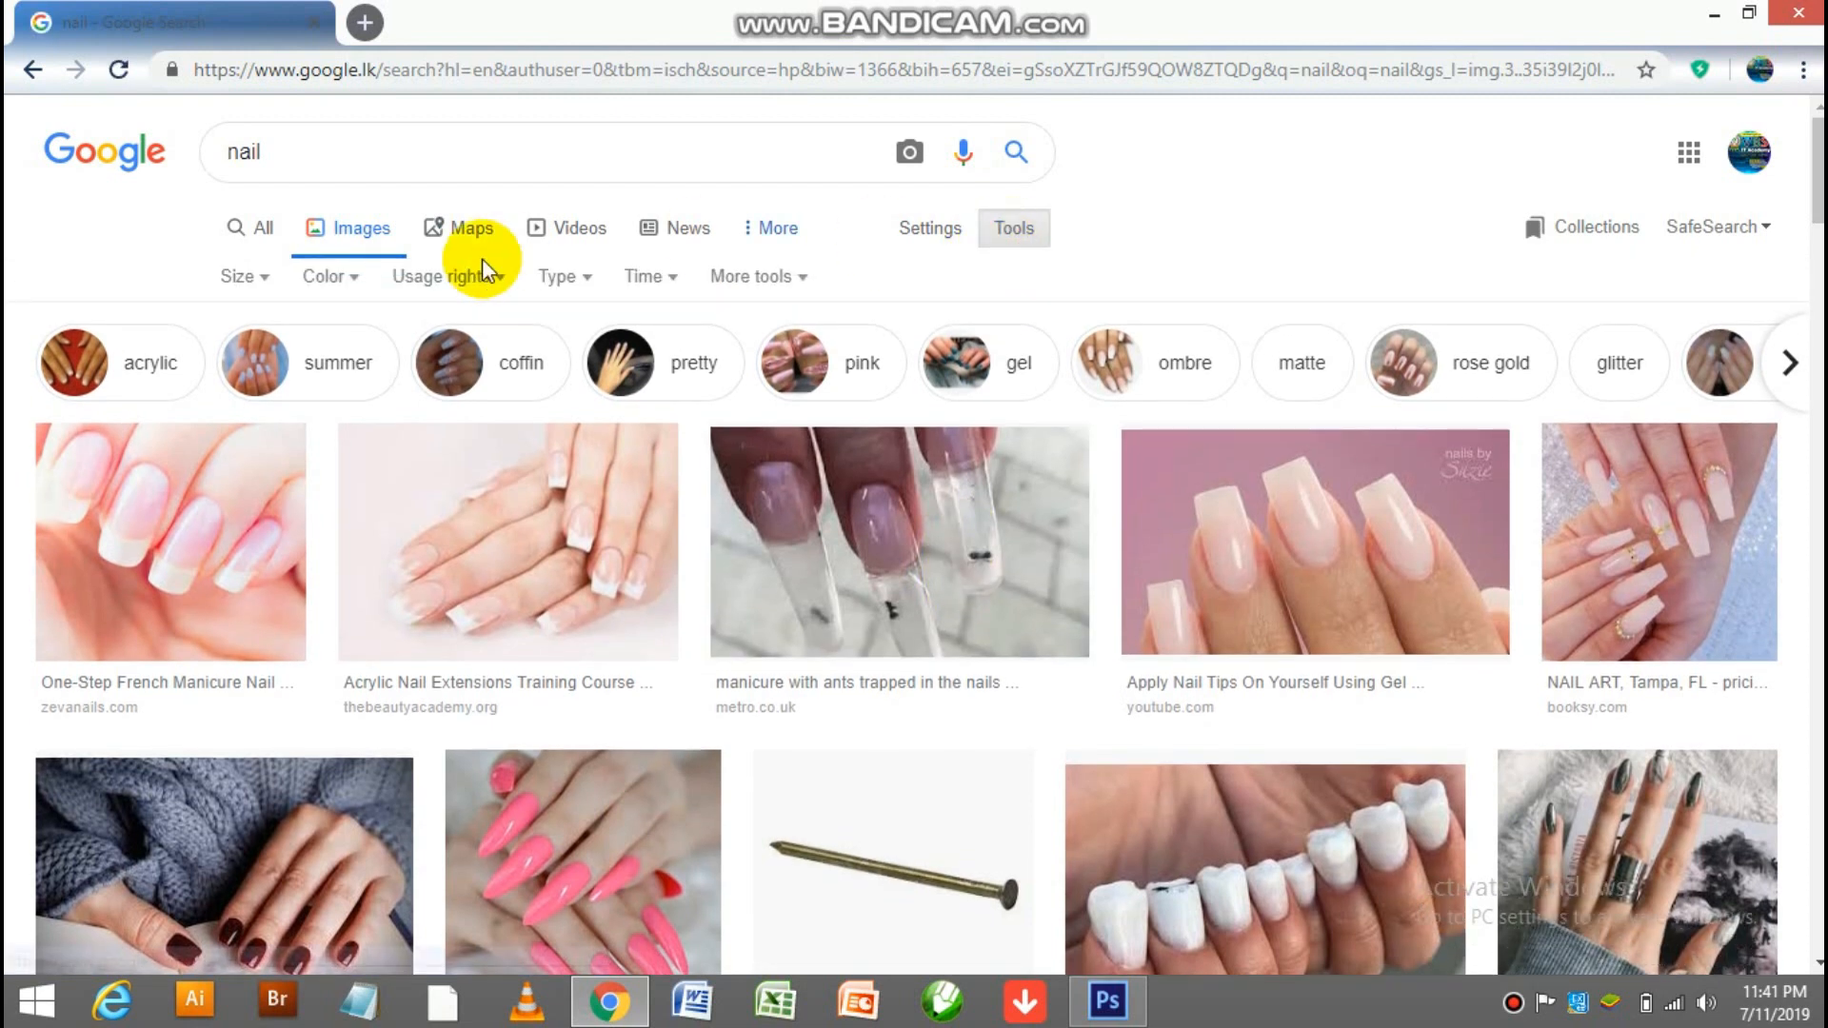
click(271, 278)
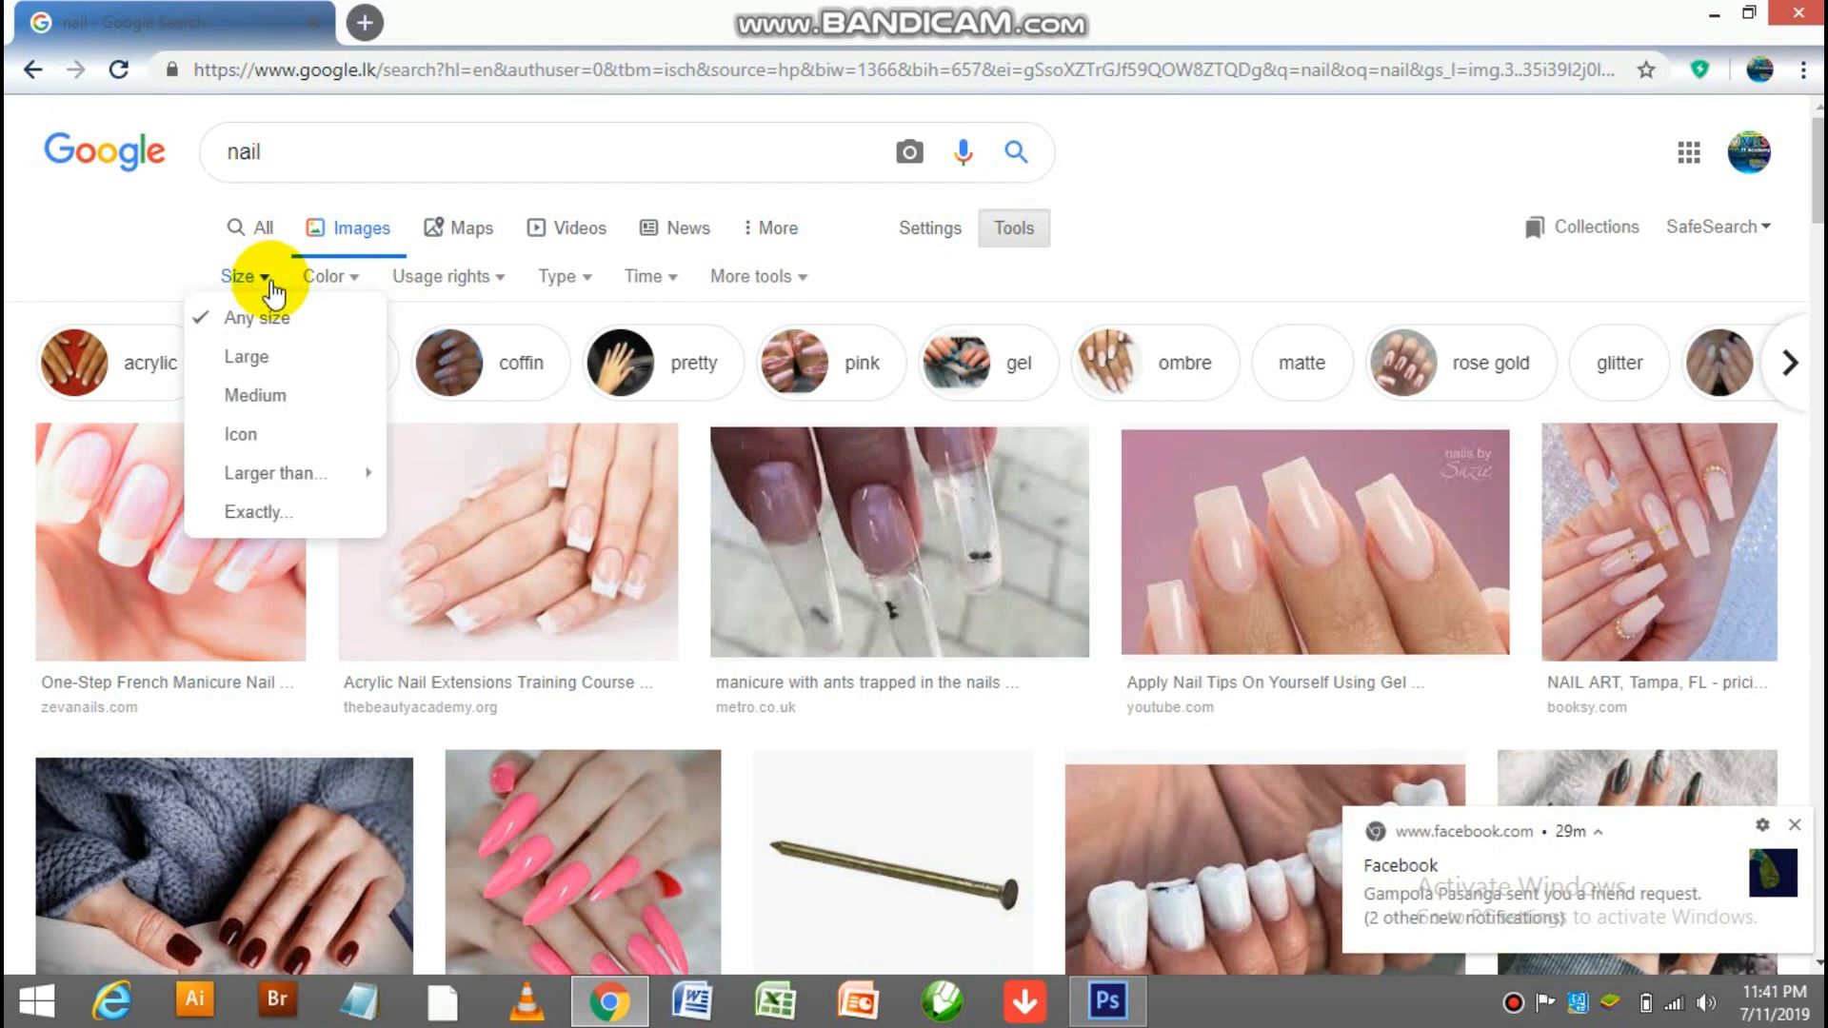
mouse_move(286, 482)
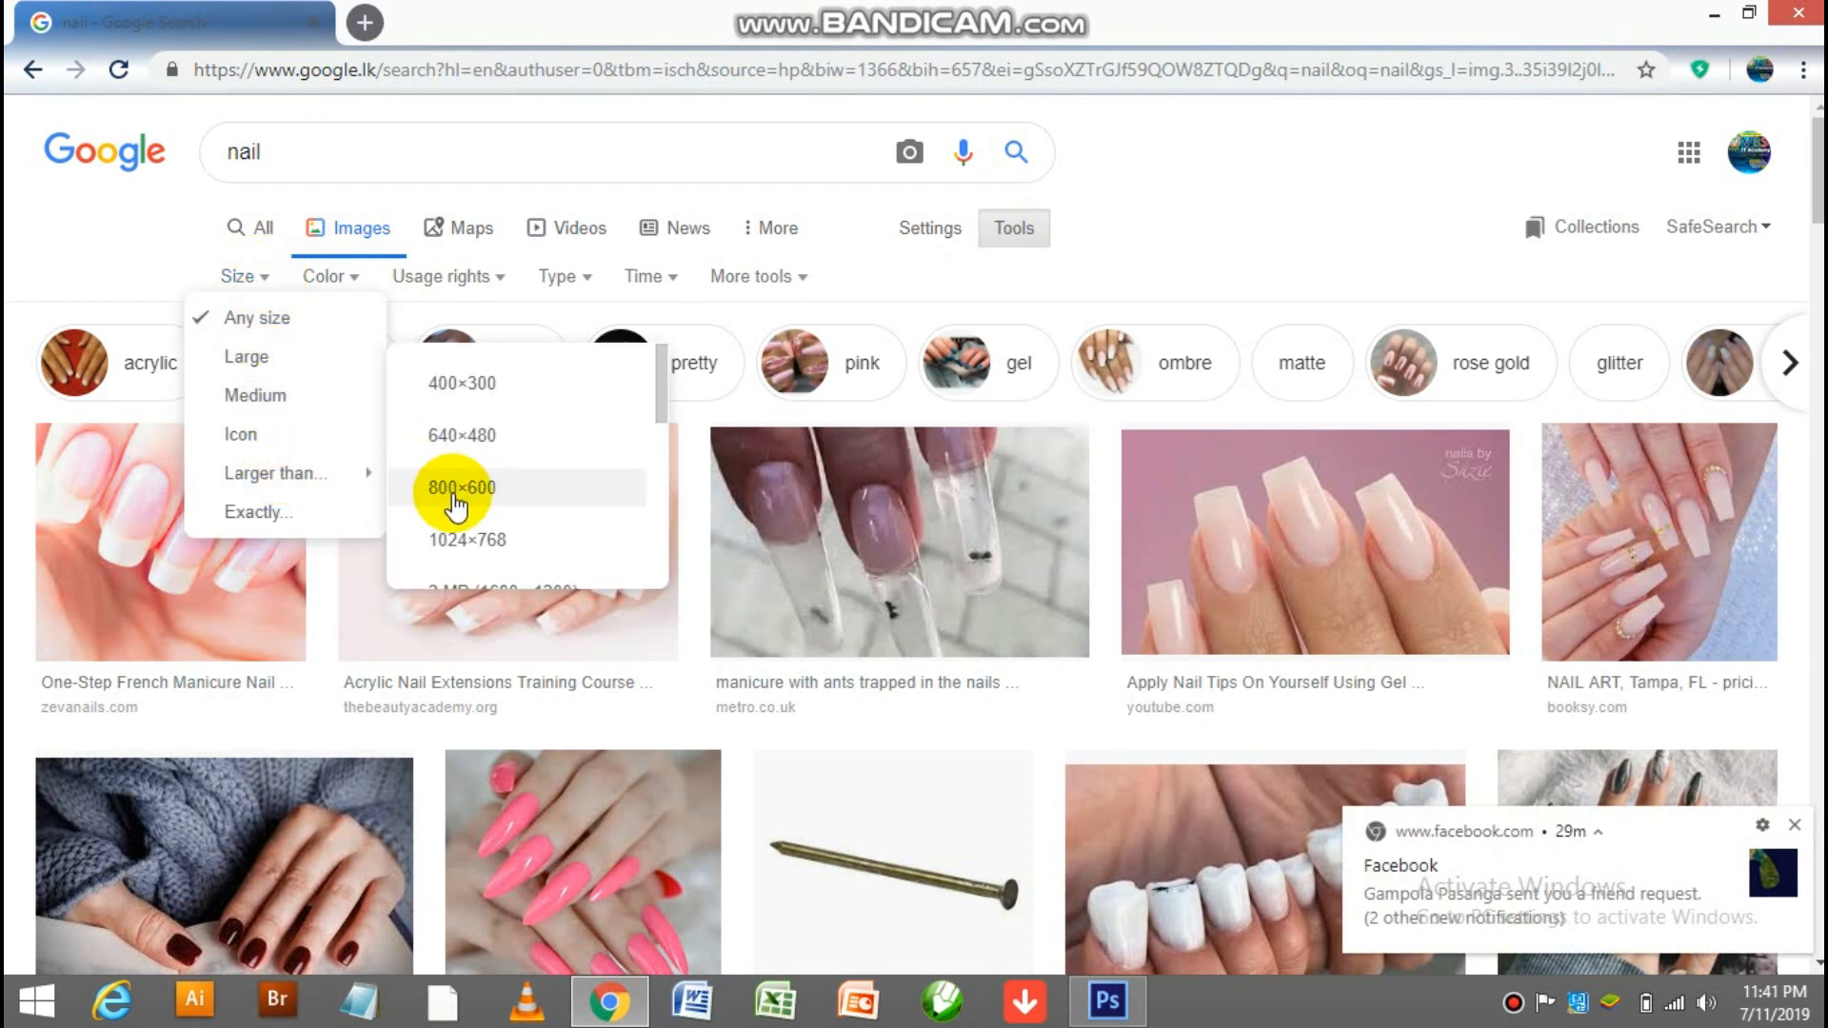
click(477, 560)
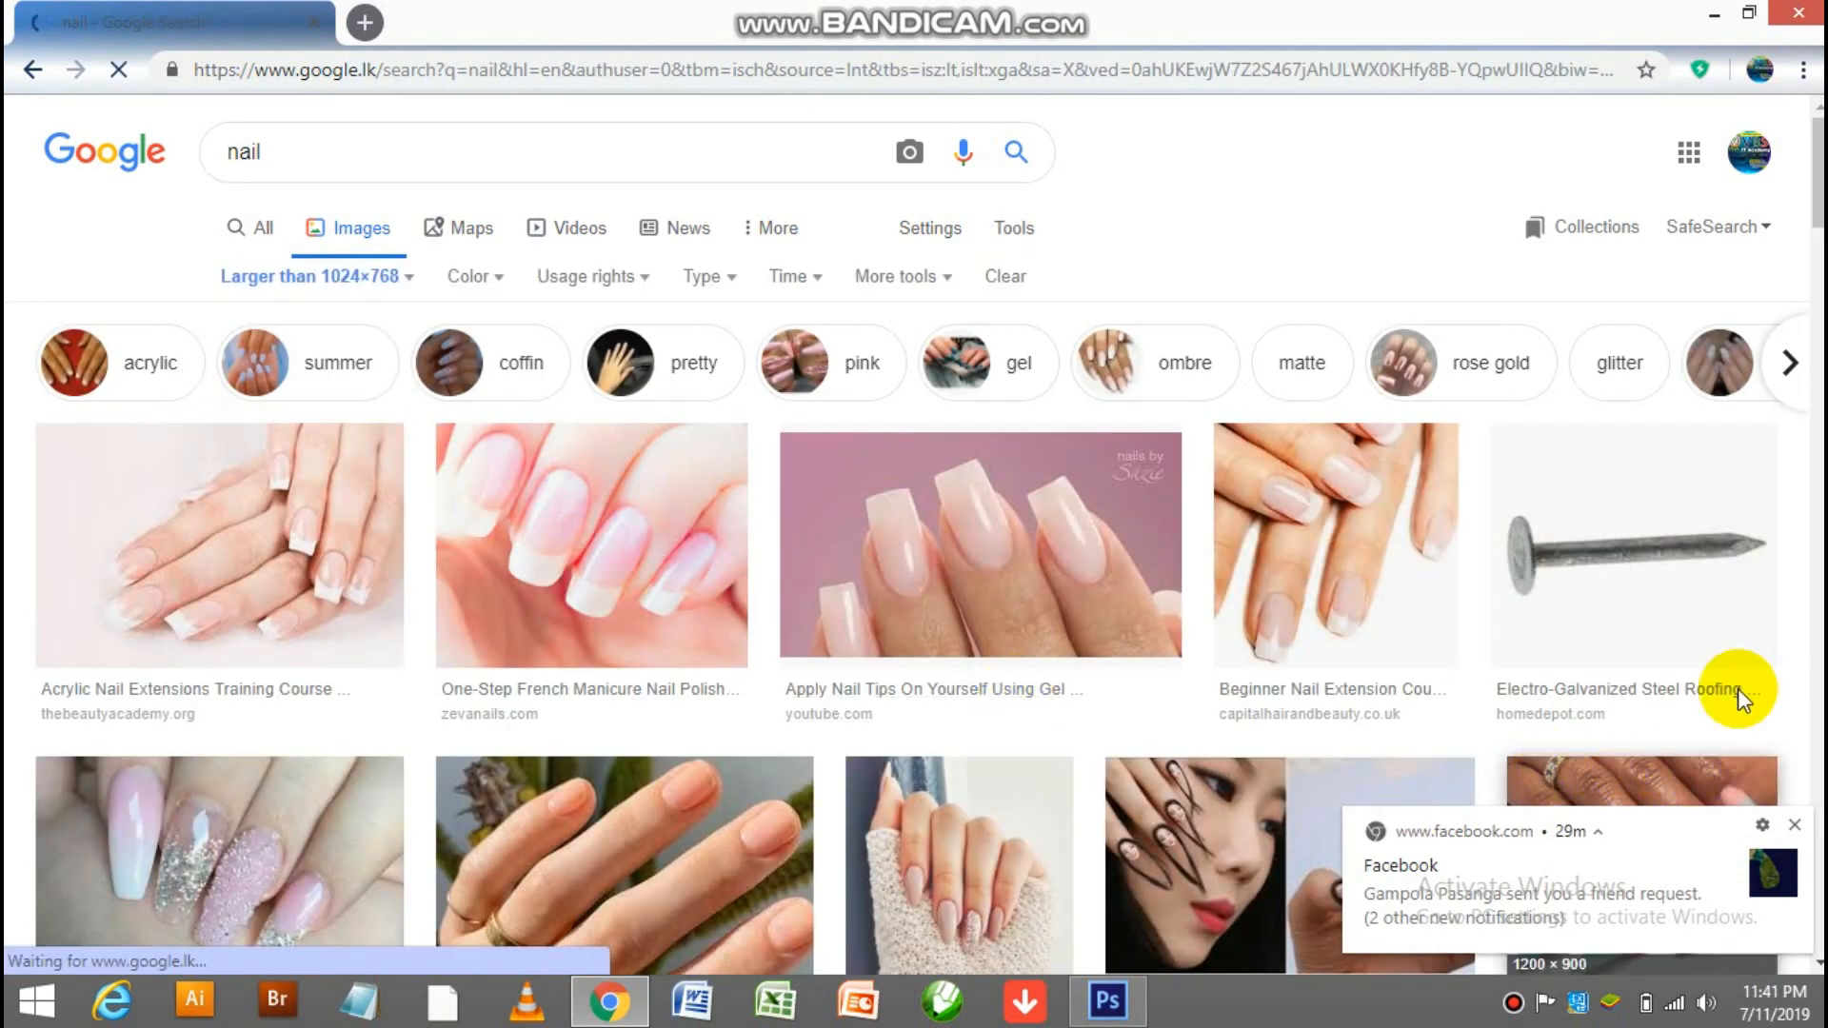
scroll(1813, 217, down, 7)
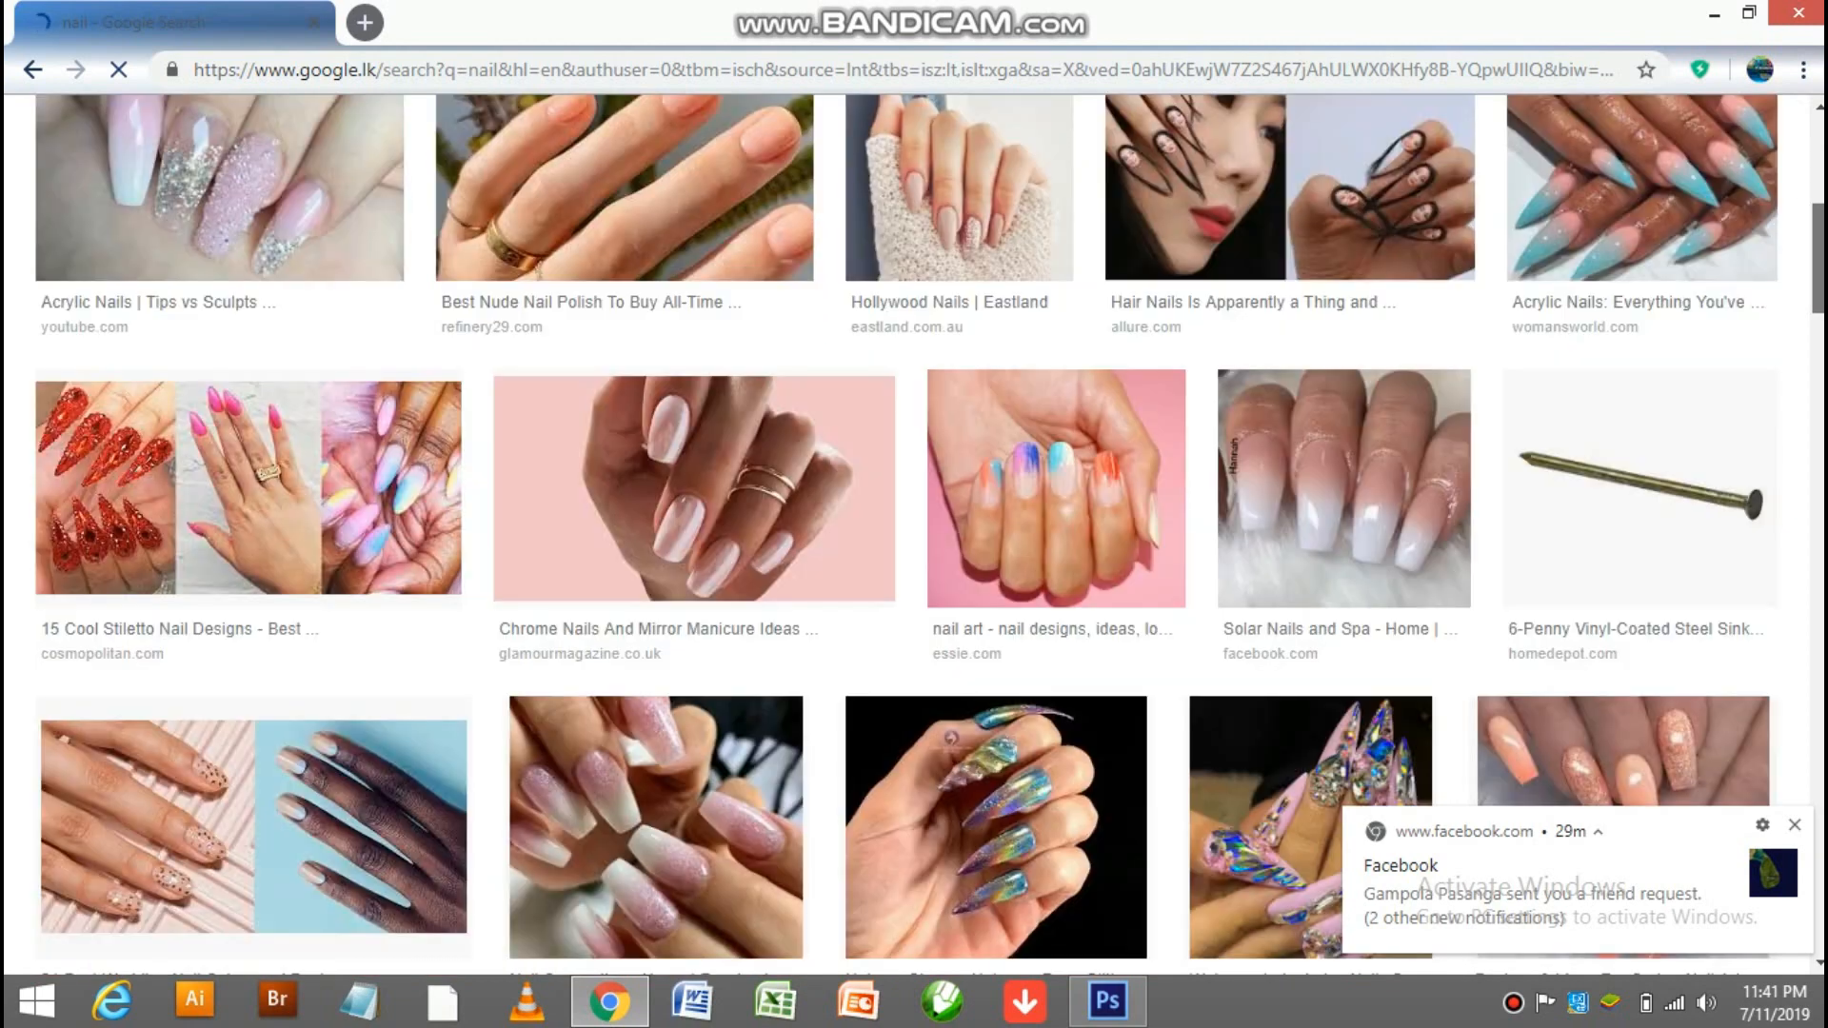
- Switch to Photoshop, dismiss the notification and set the foreground colour to bright magenta (R 240, G 0, B 255)
click(1712, 15)
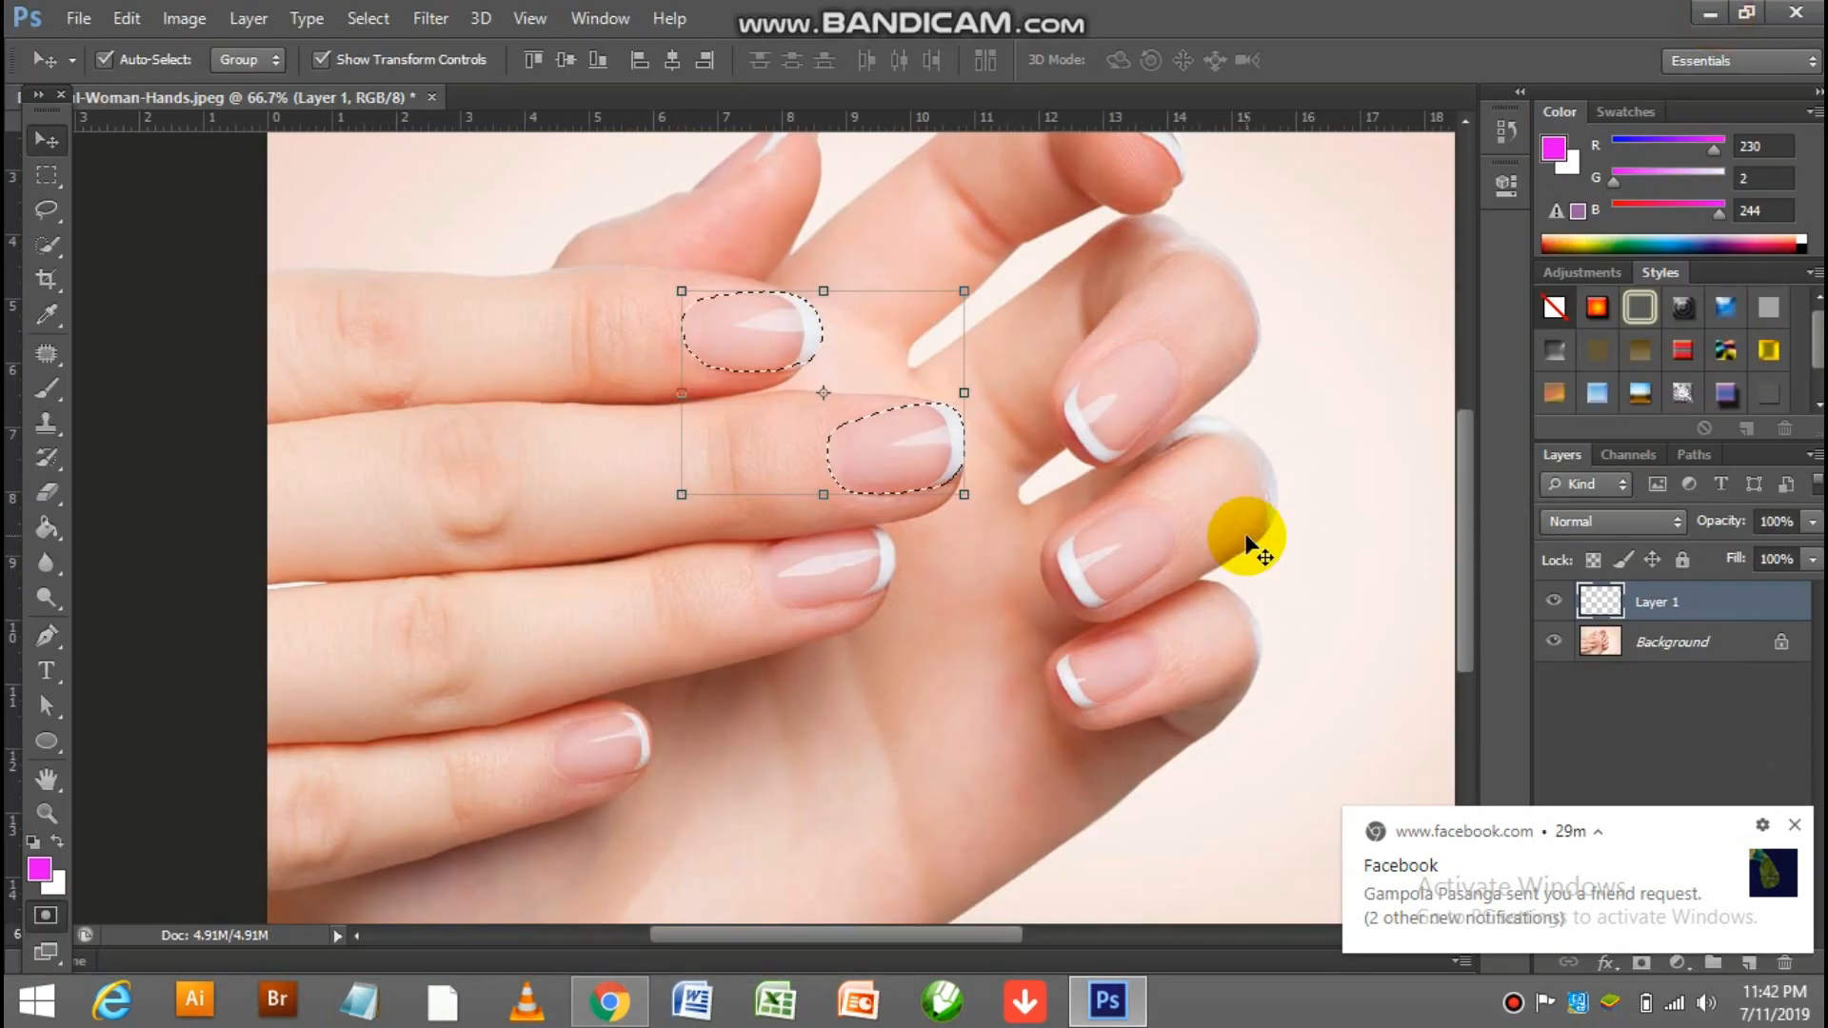
click(1795, 824)
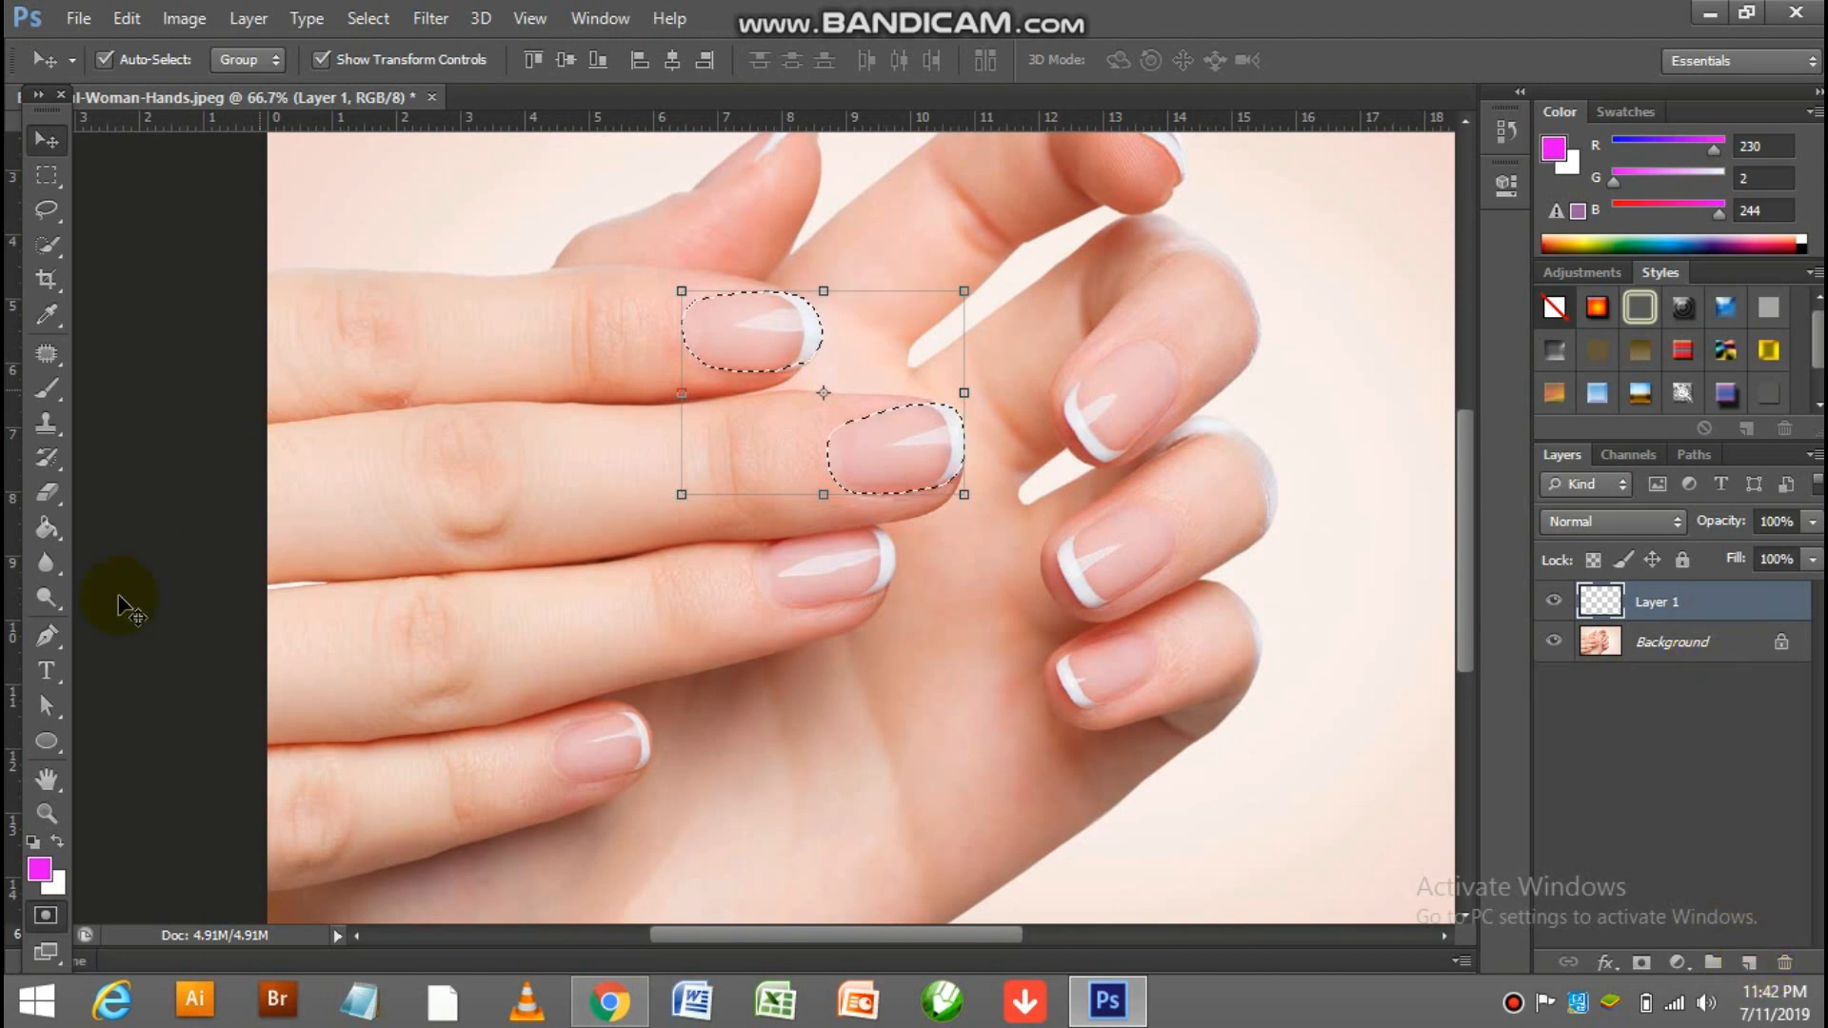
click(40, 873)
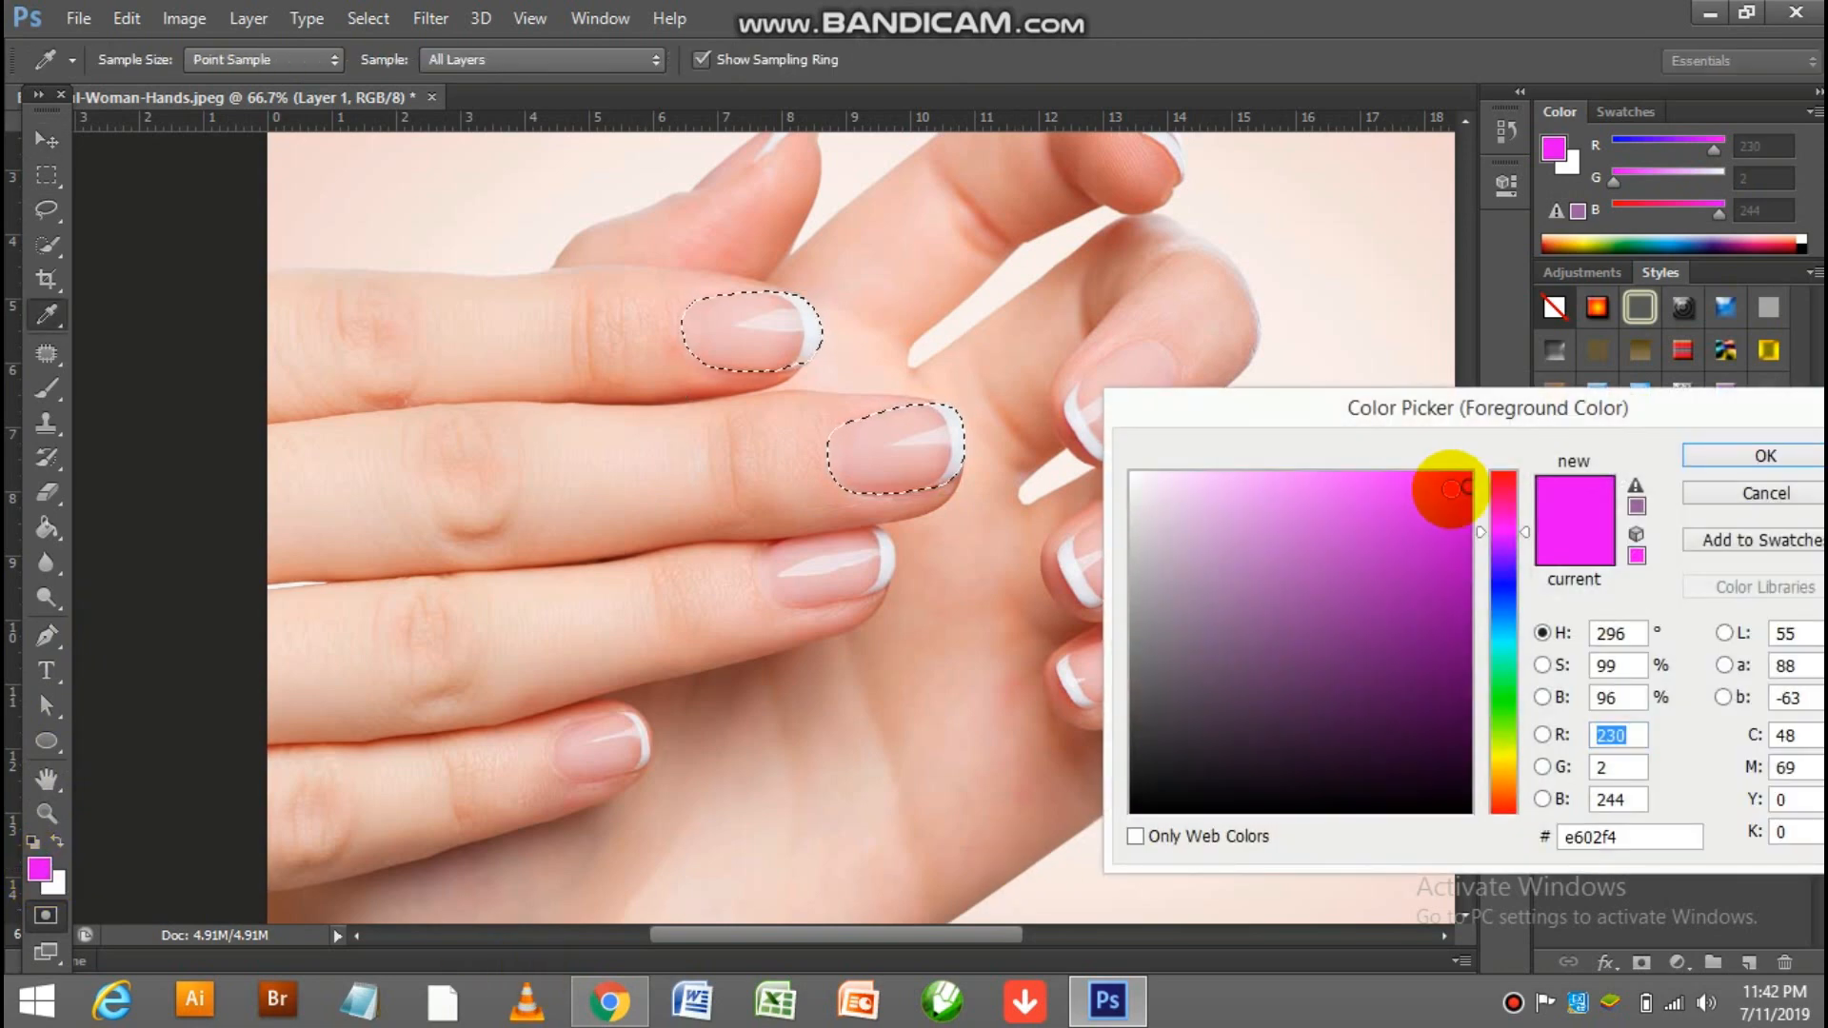
drag(1452, 489, 1668, 471)
click(1706, 462)
key(v)
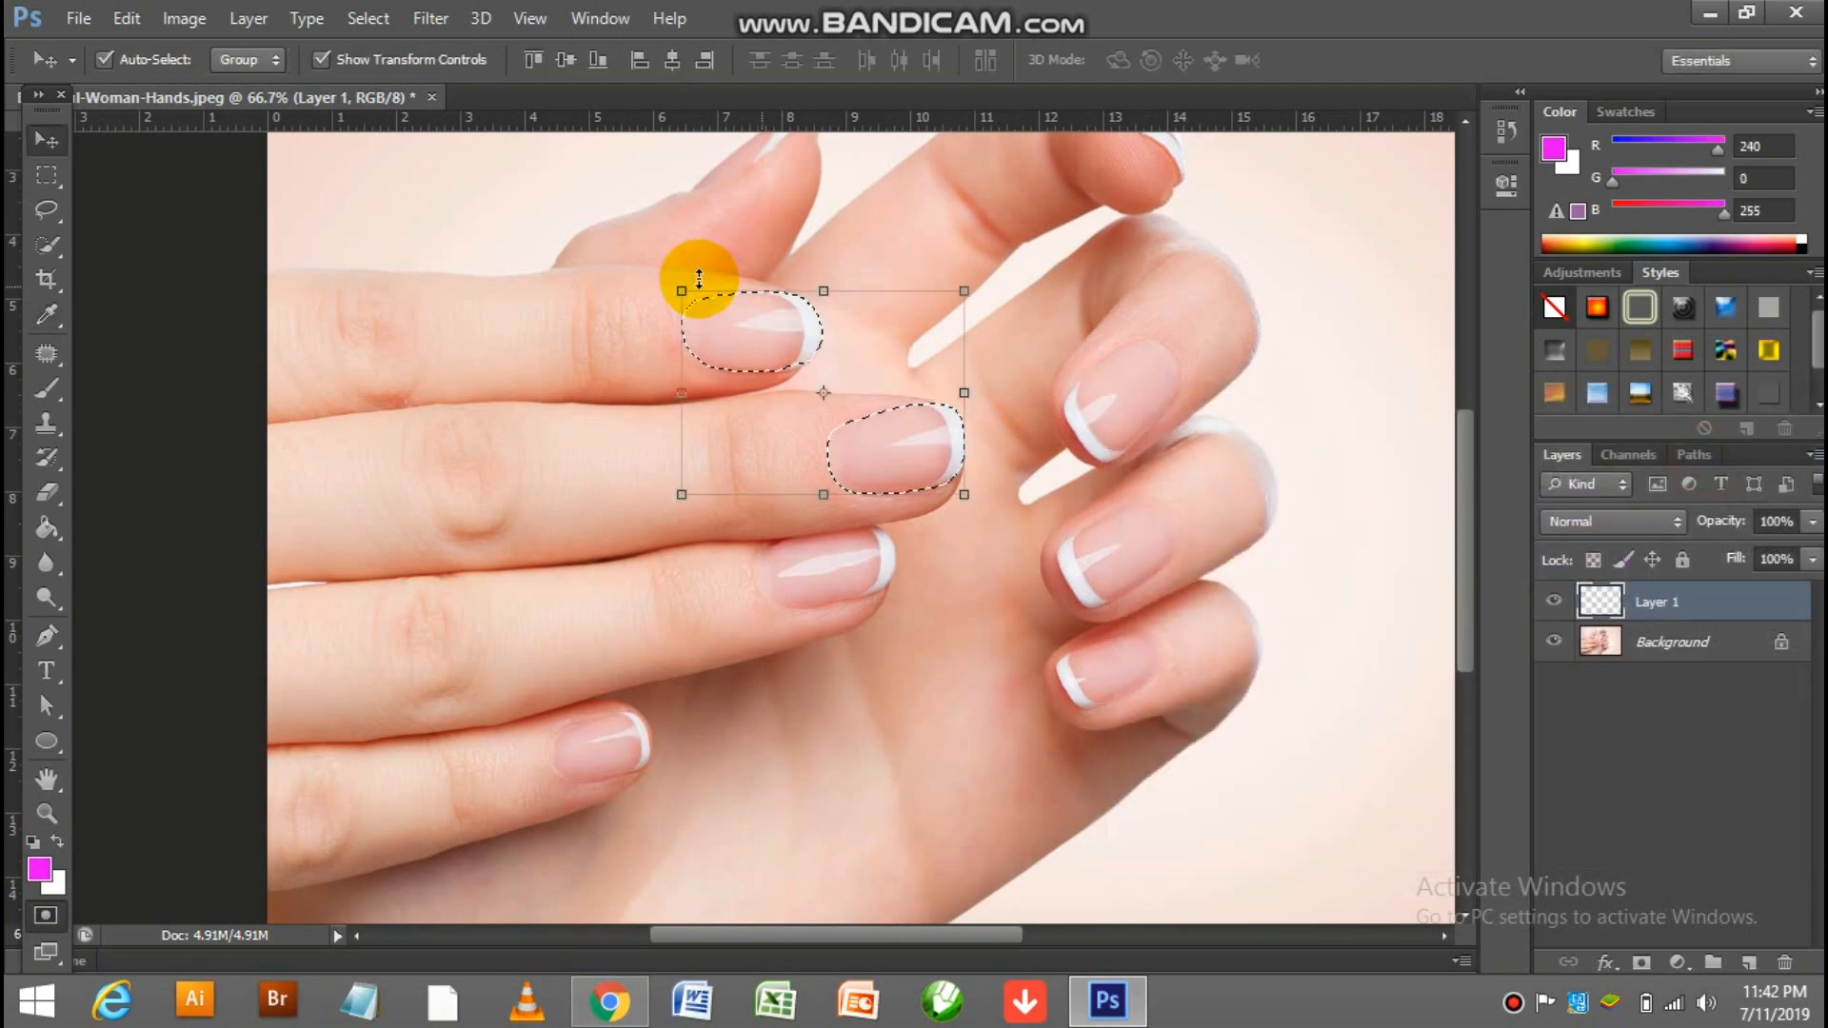
- Fill the two selected nails on Layer 1 with the magenta foreground colour and set the layer's blend mode to Multiply
click(50, 534)
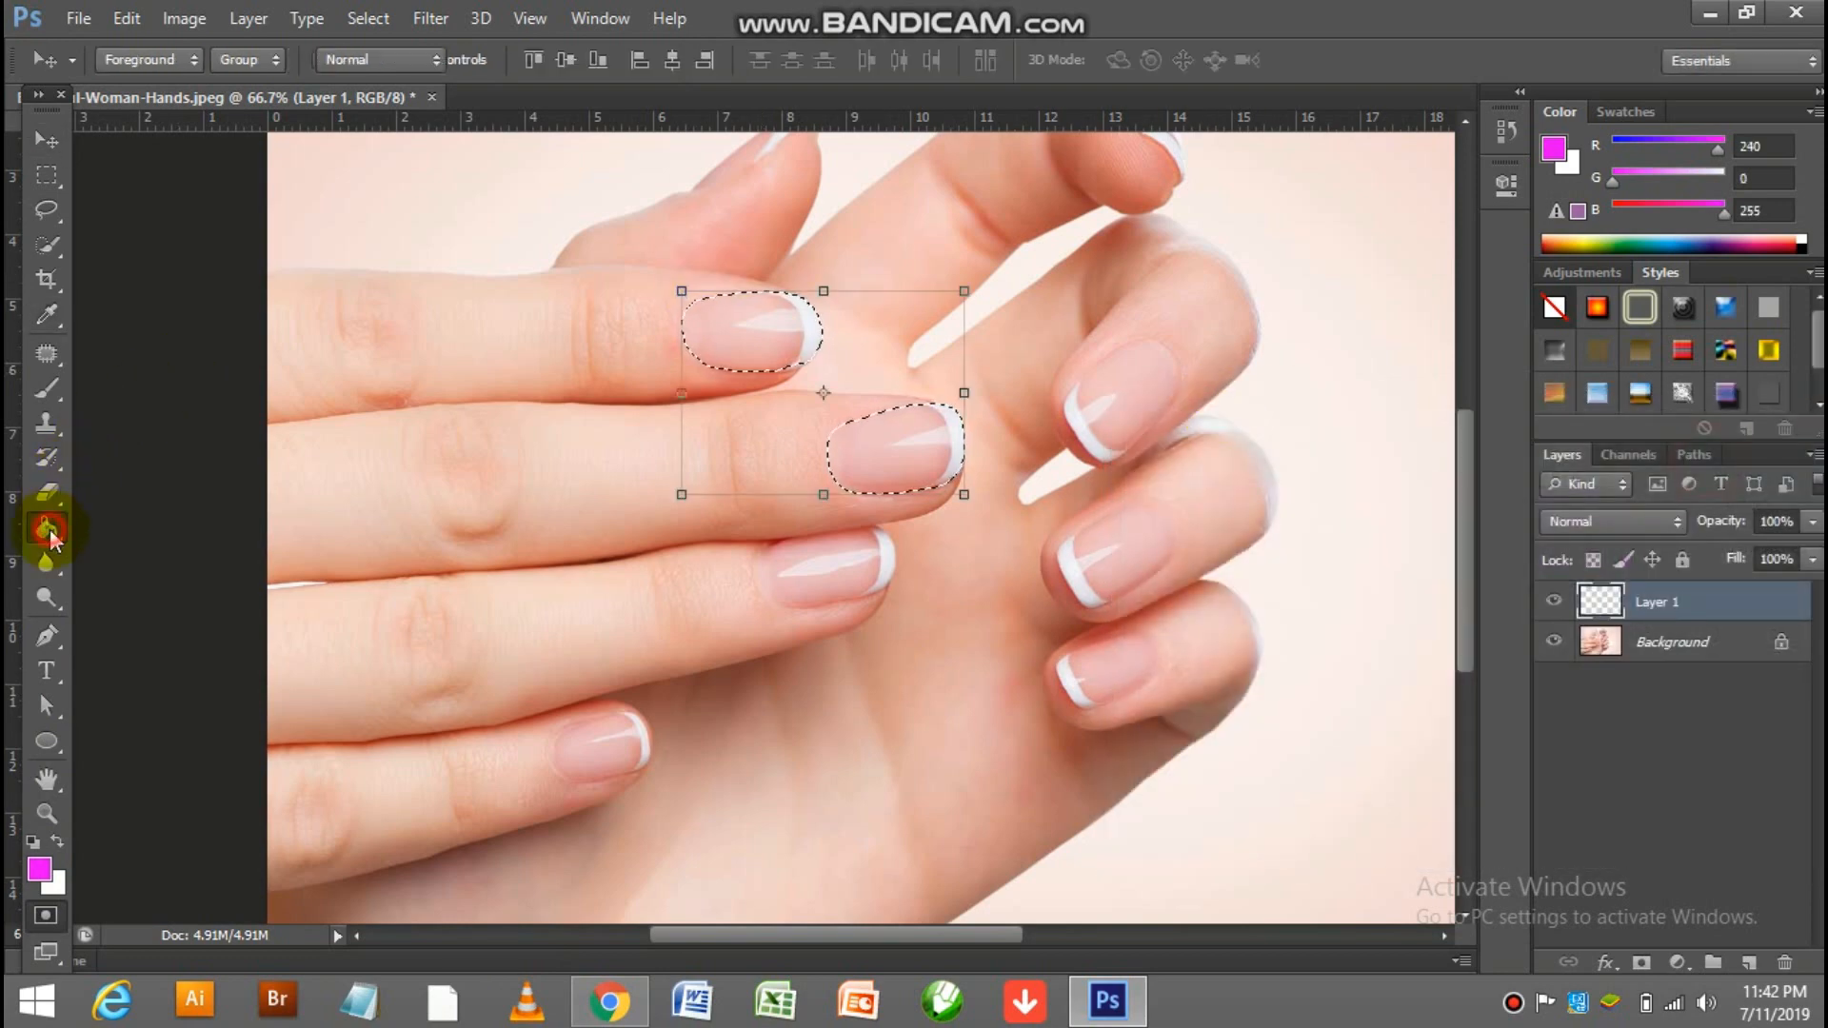
click(724, 314)
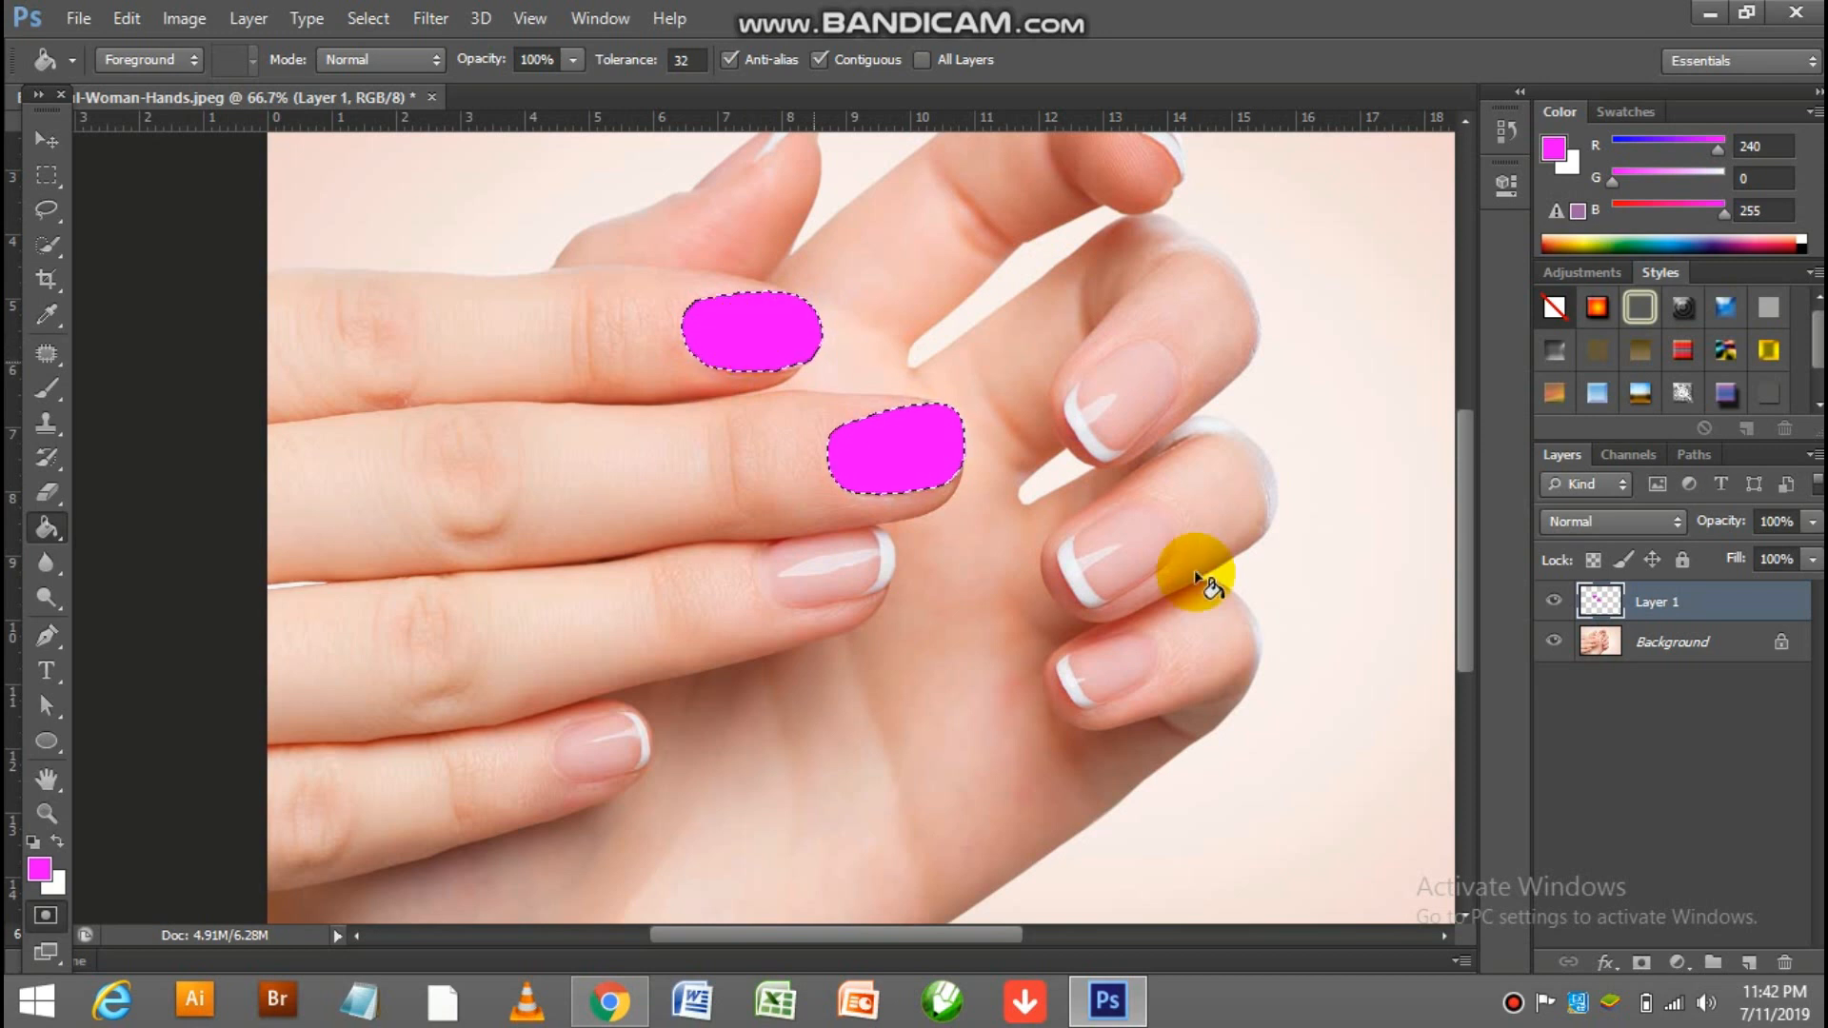
click(1630, 525)
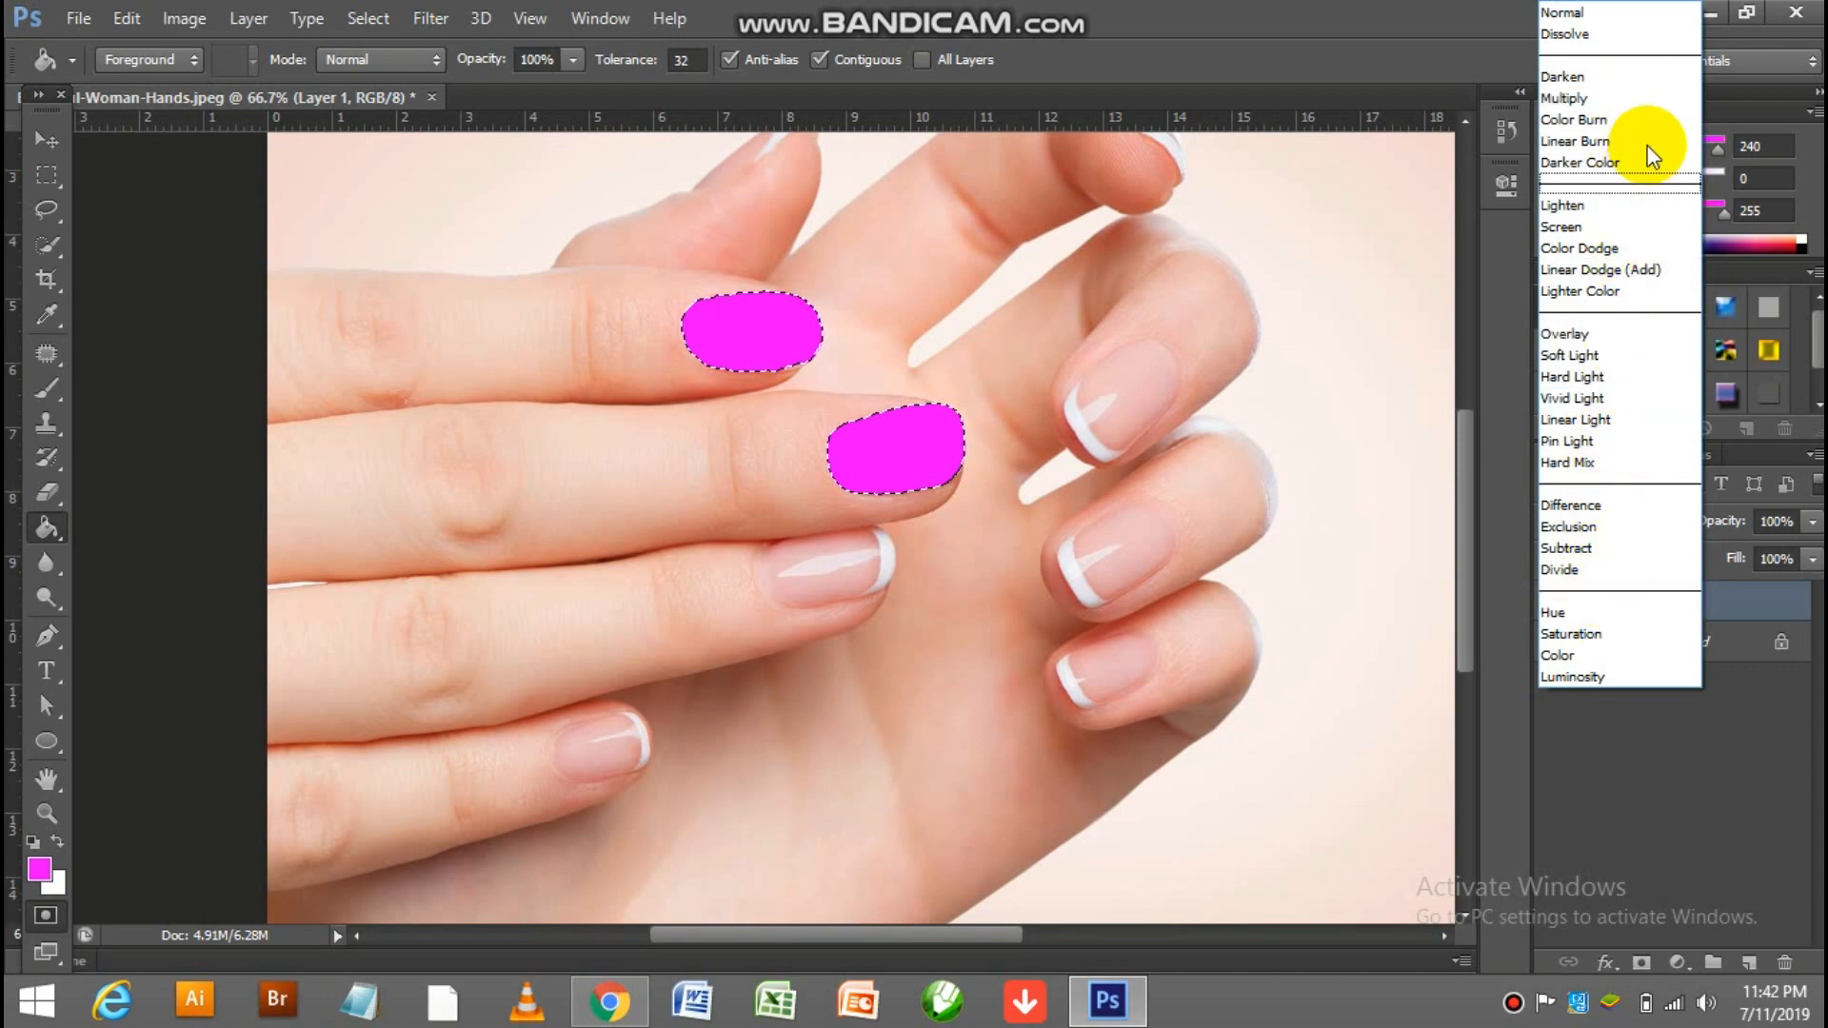
click(1667, 100)
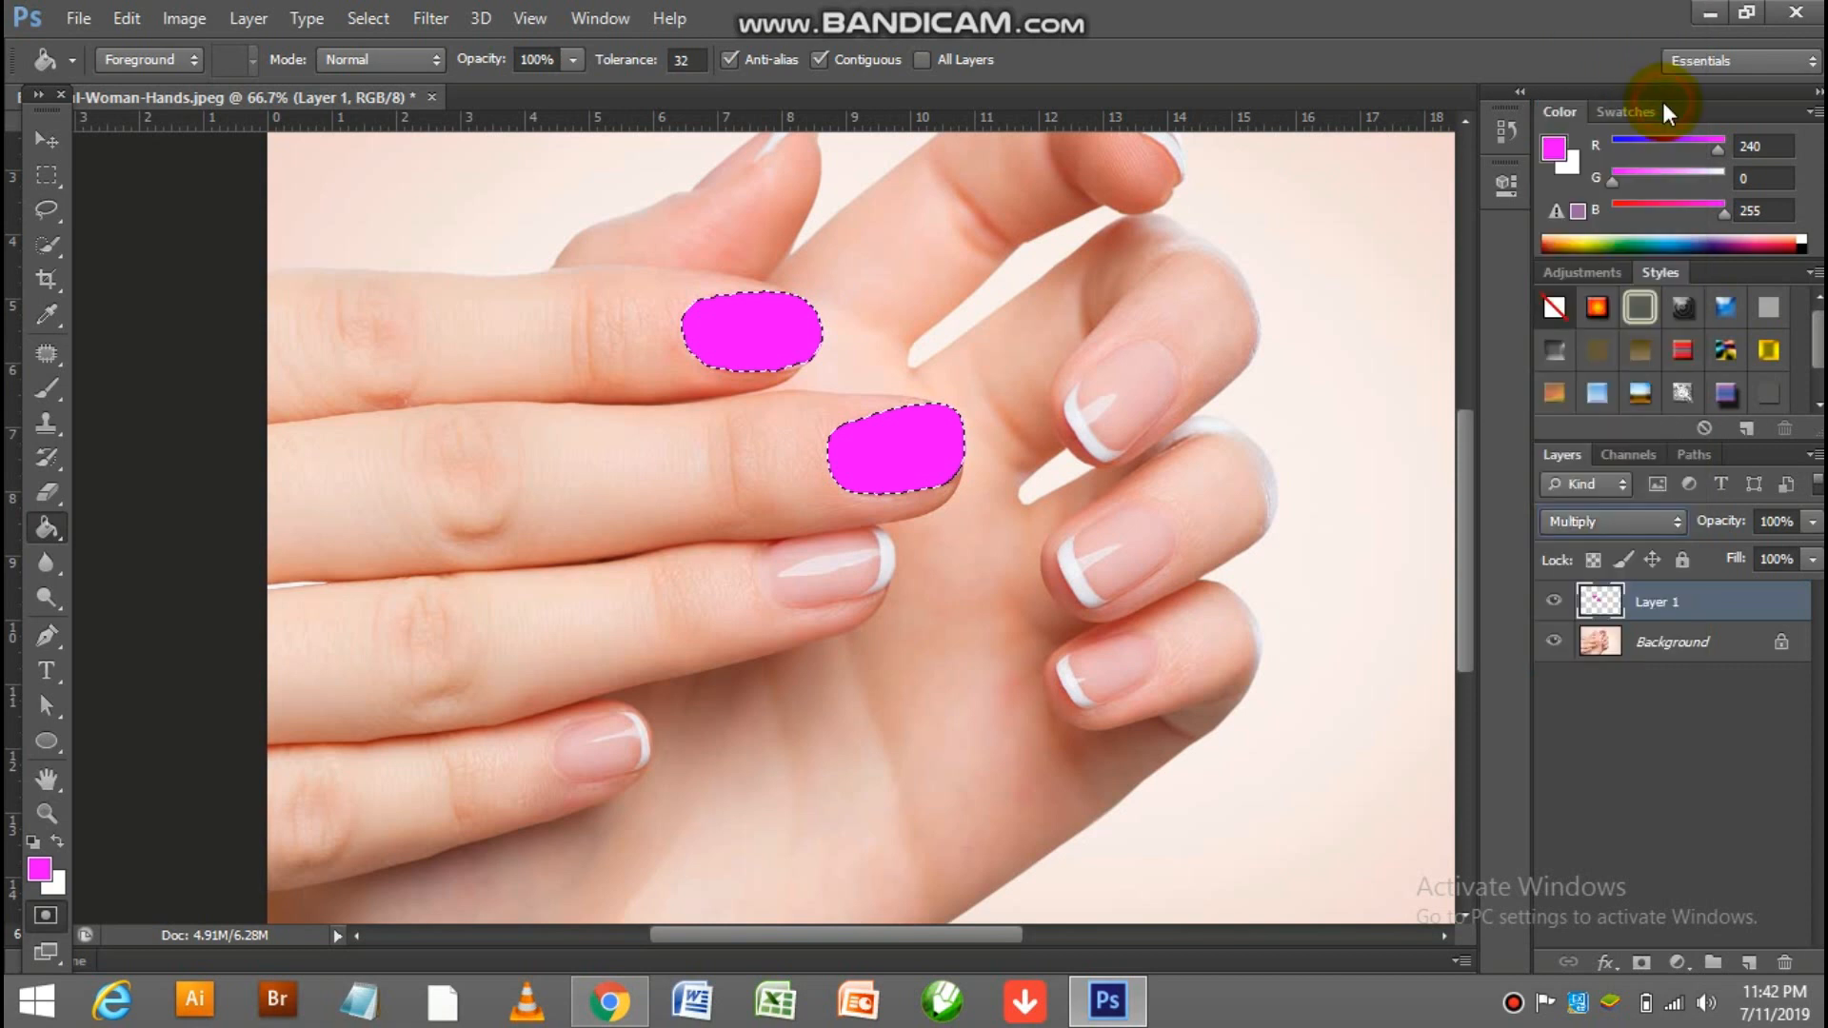
- Deselect the two coloured nails
click(741, 309)
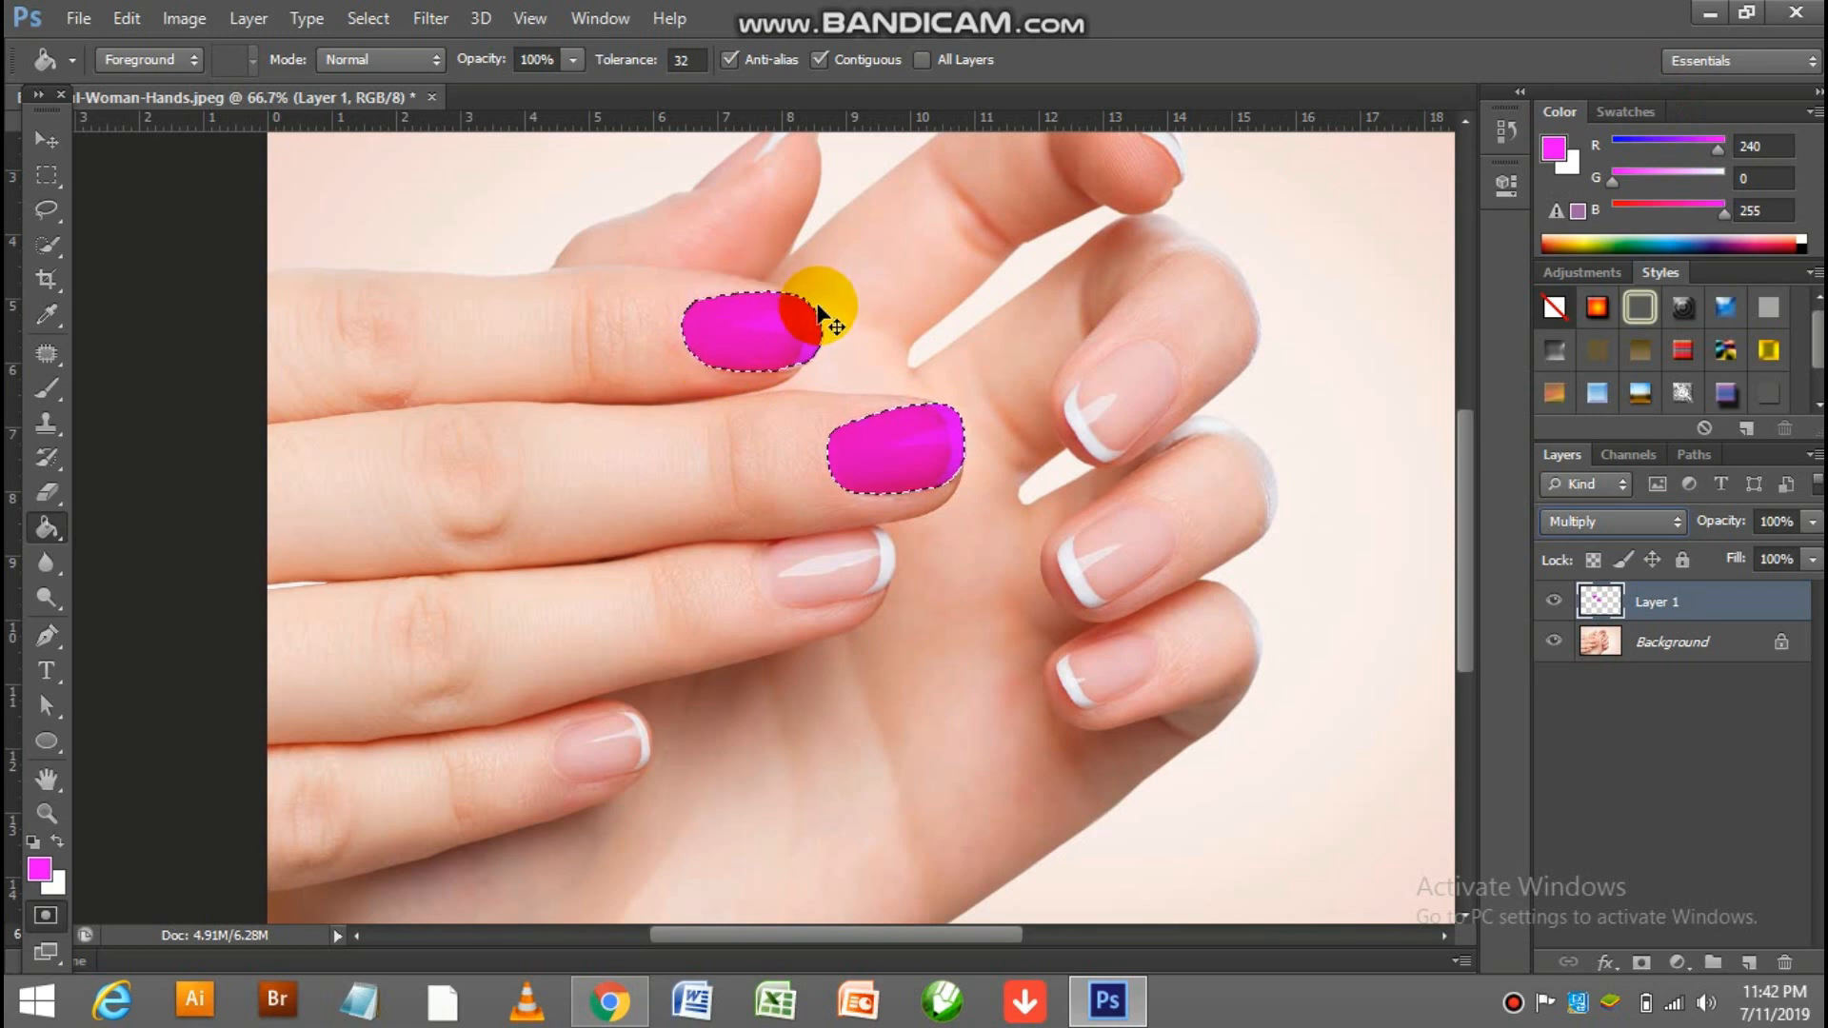
key(ctrl+d)
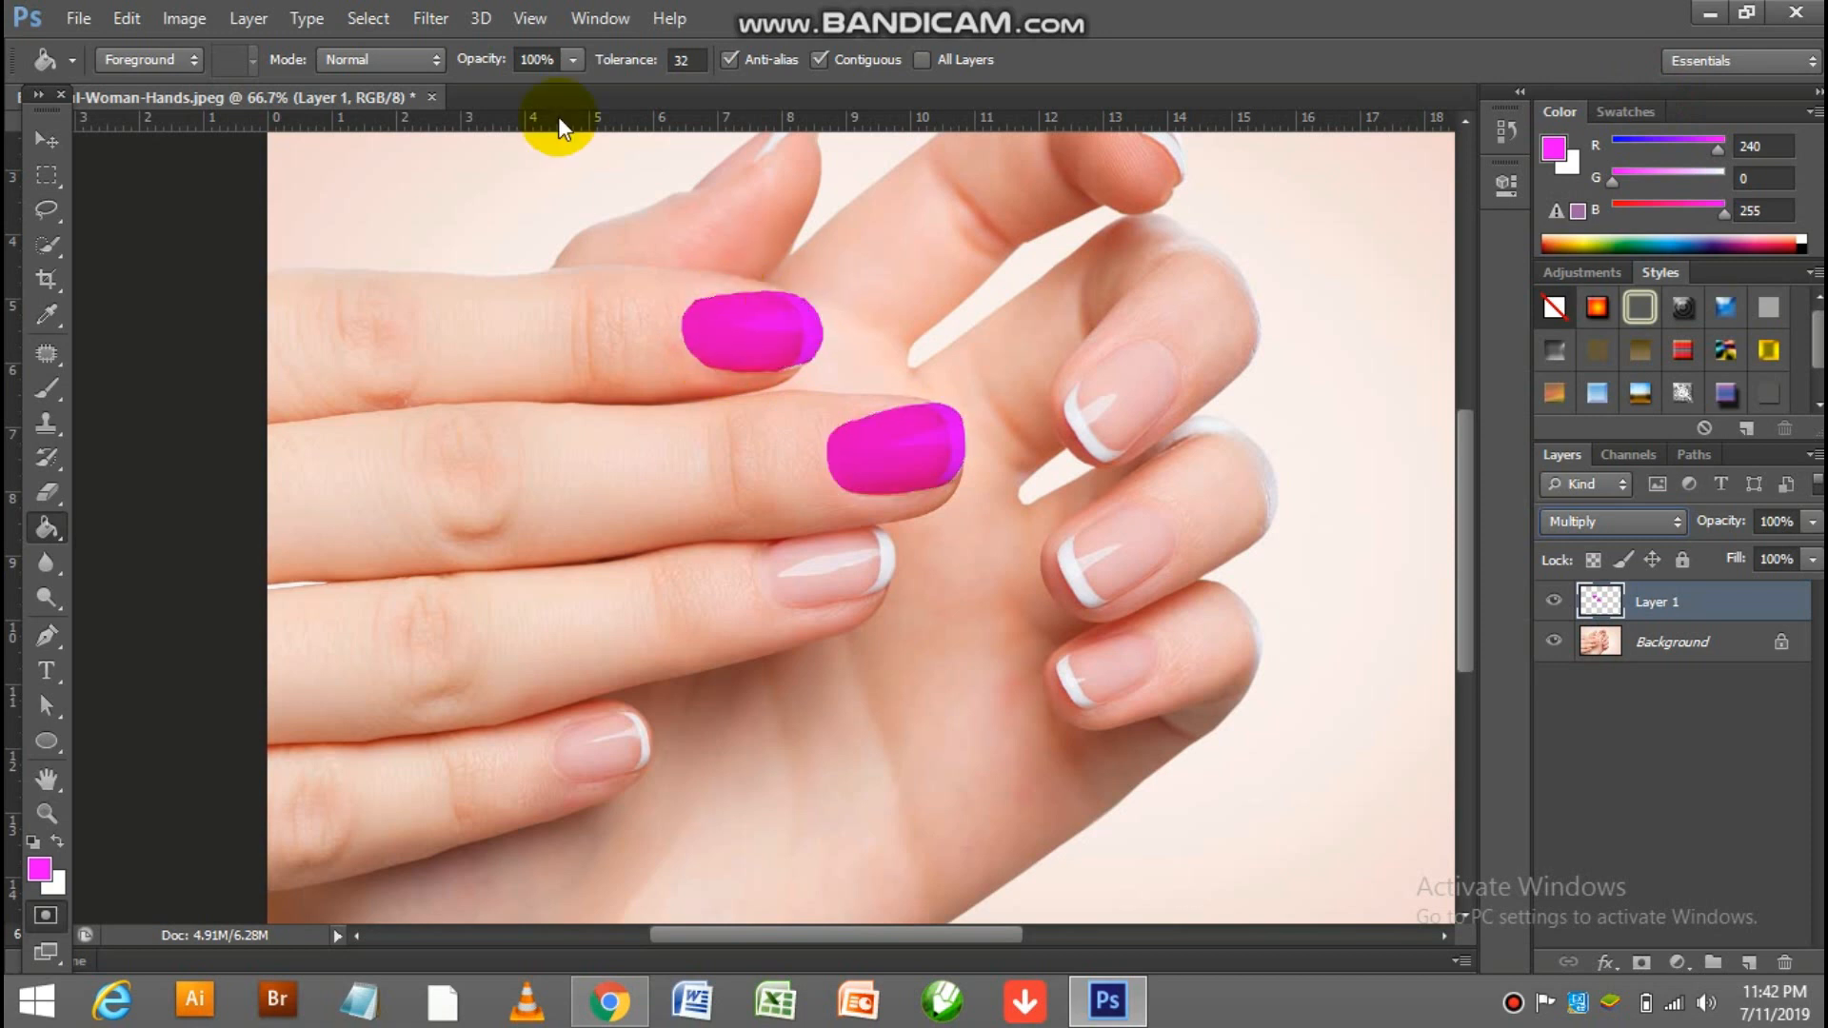
click(396, 26)
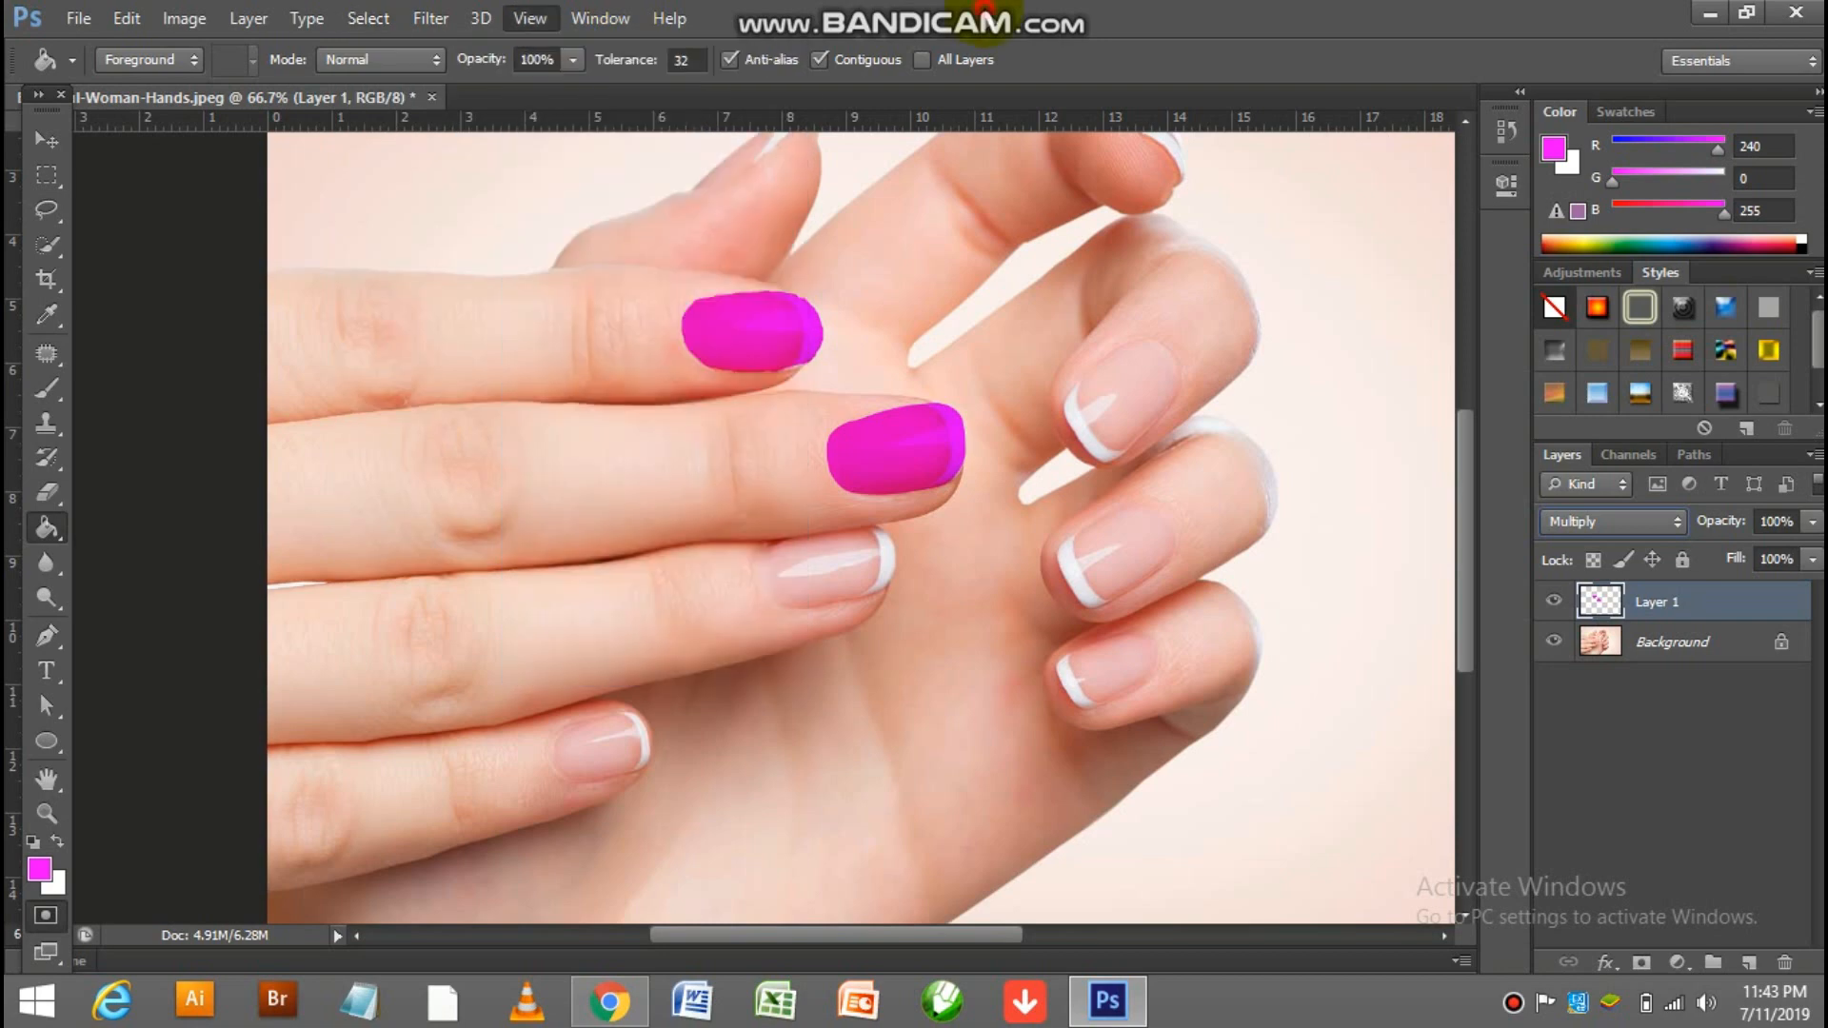
- Add a new layer above Layer 1 and choose a 2500 px floral preset for the Brush tool
click(1740, 968)
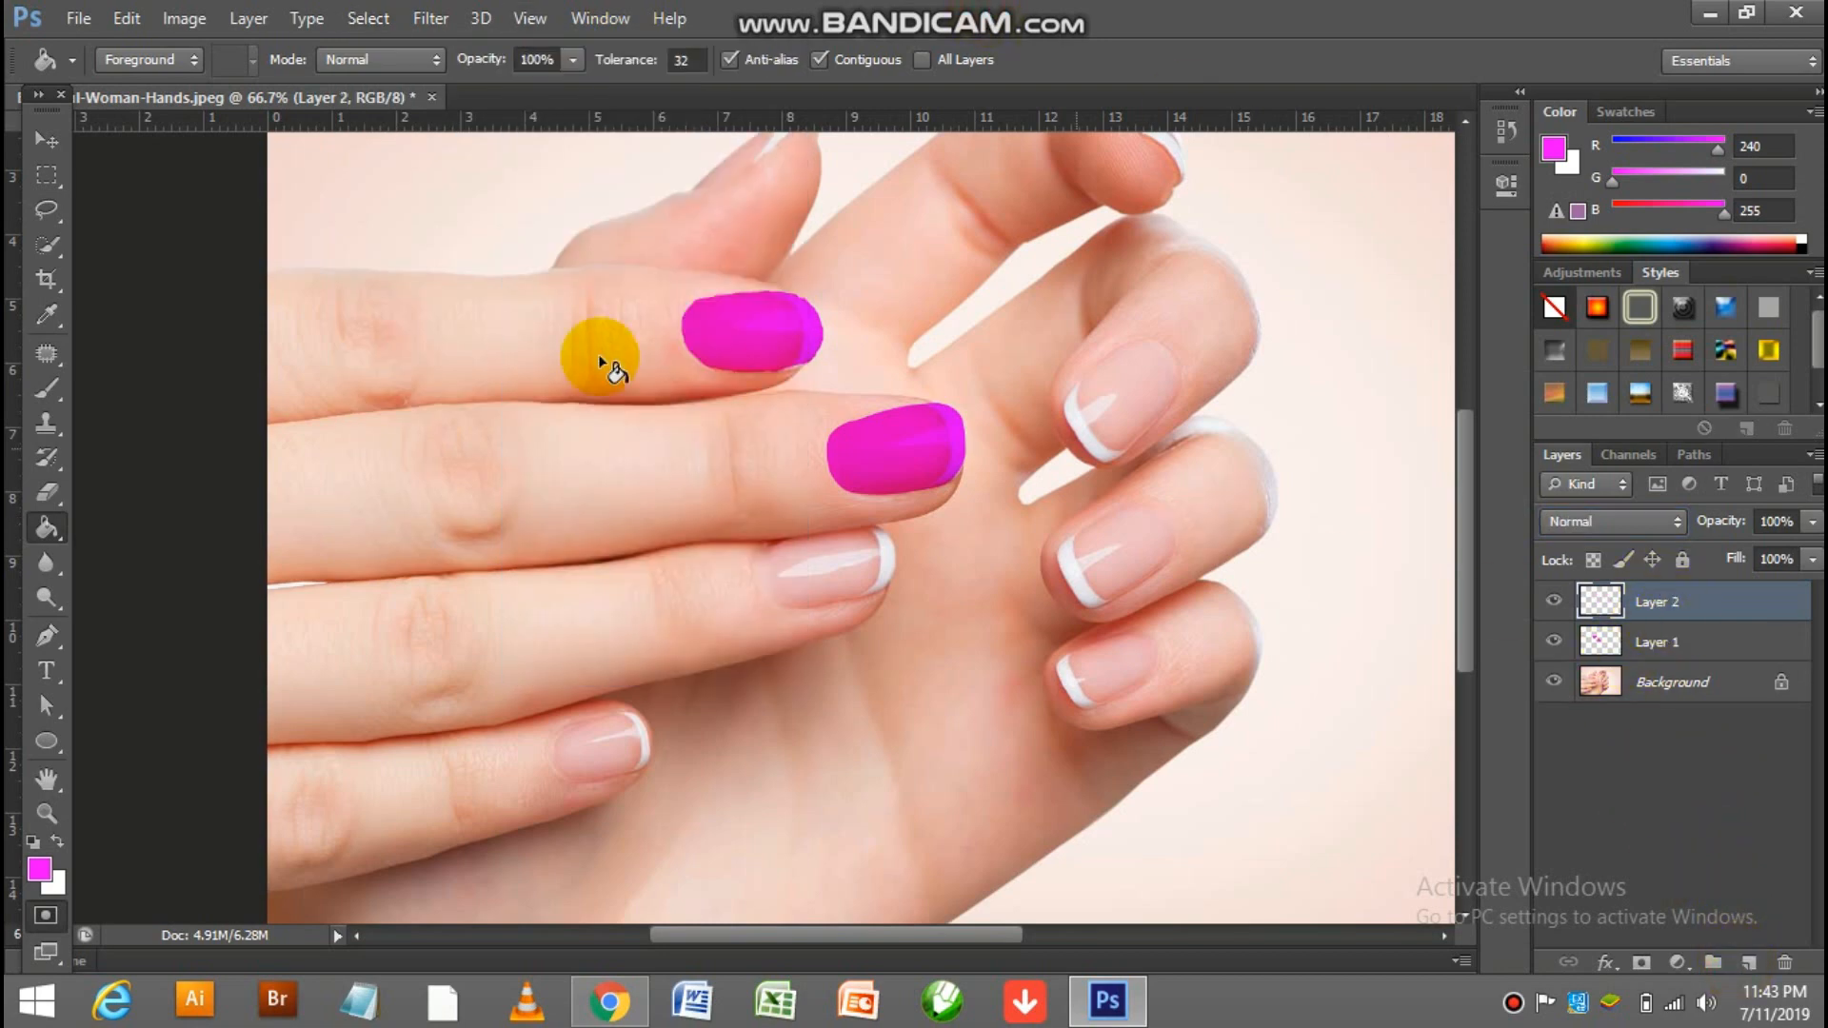
click(46, 388)
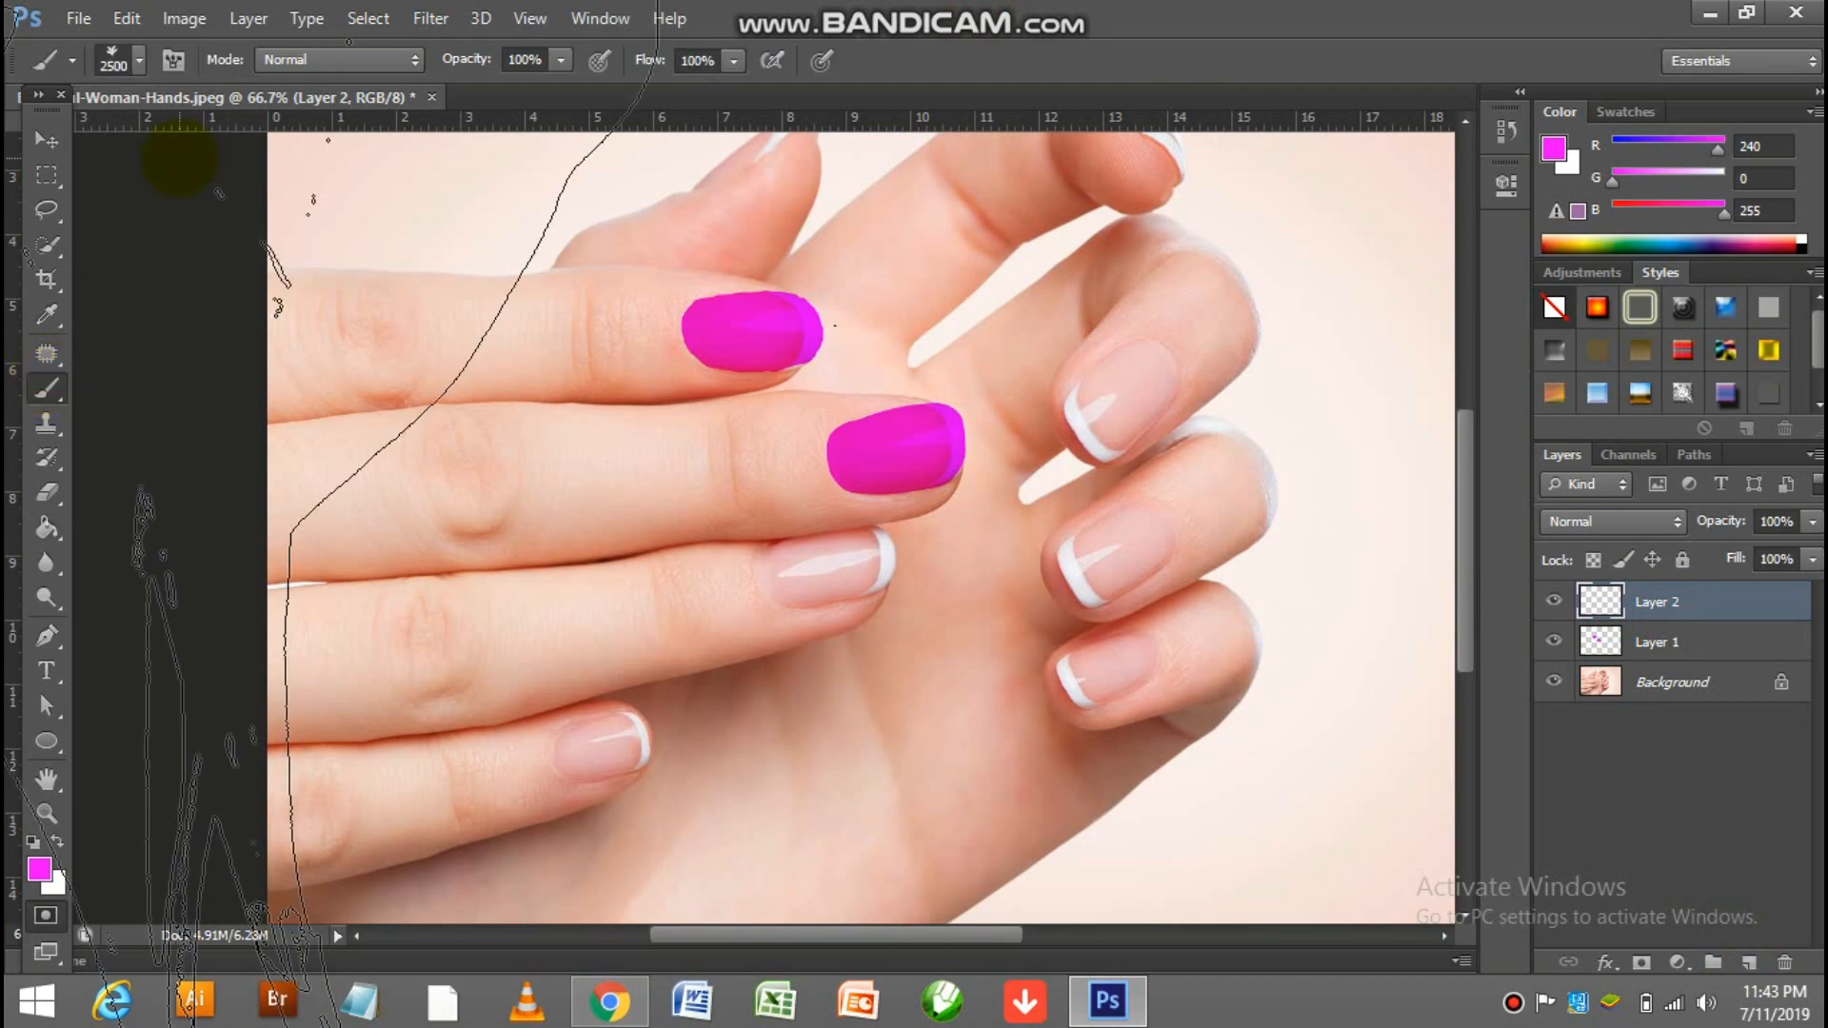
click(139, 55)
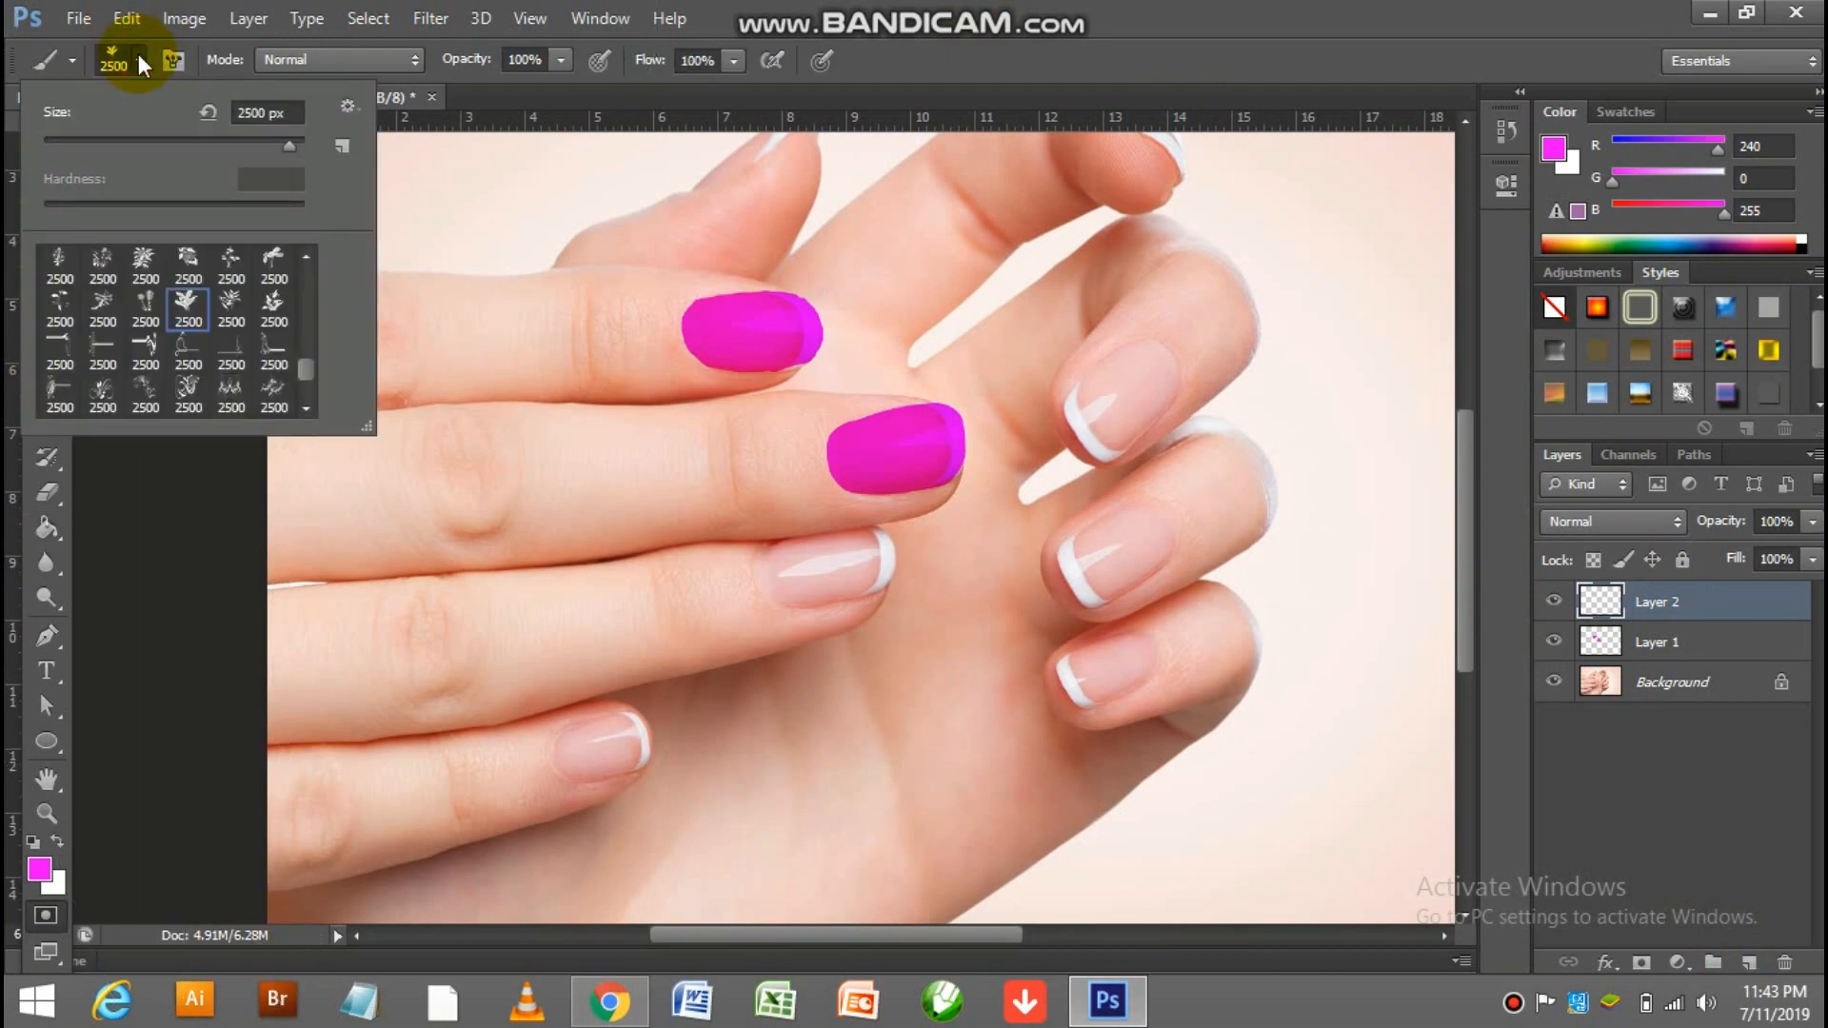
mouse_move(305, 369)
mouse_down()
mouse_move(305, 386)
mouse_move(307, 363)
mouse_up()
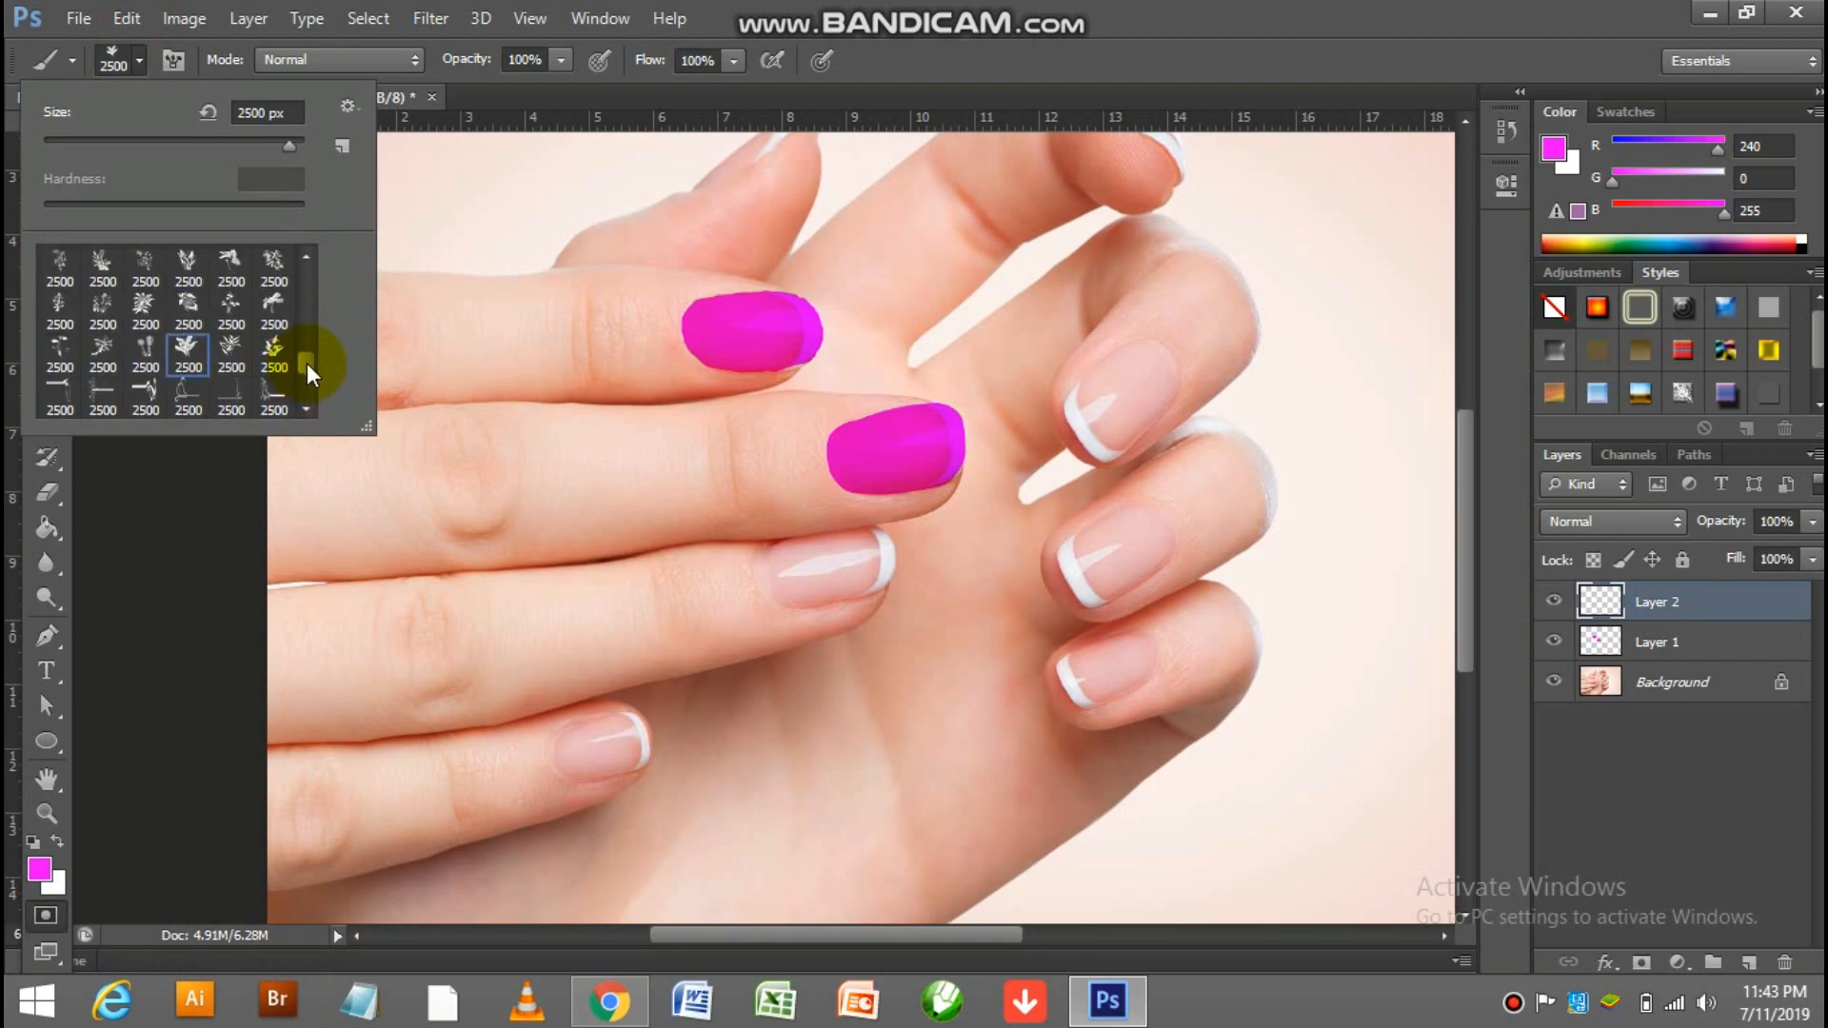
click(184, 339)
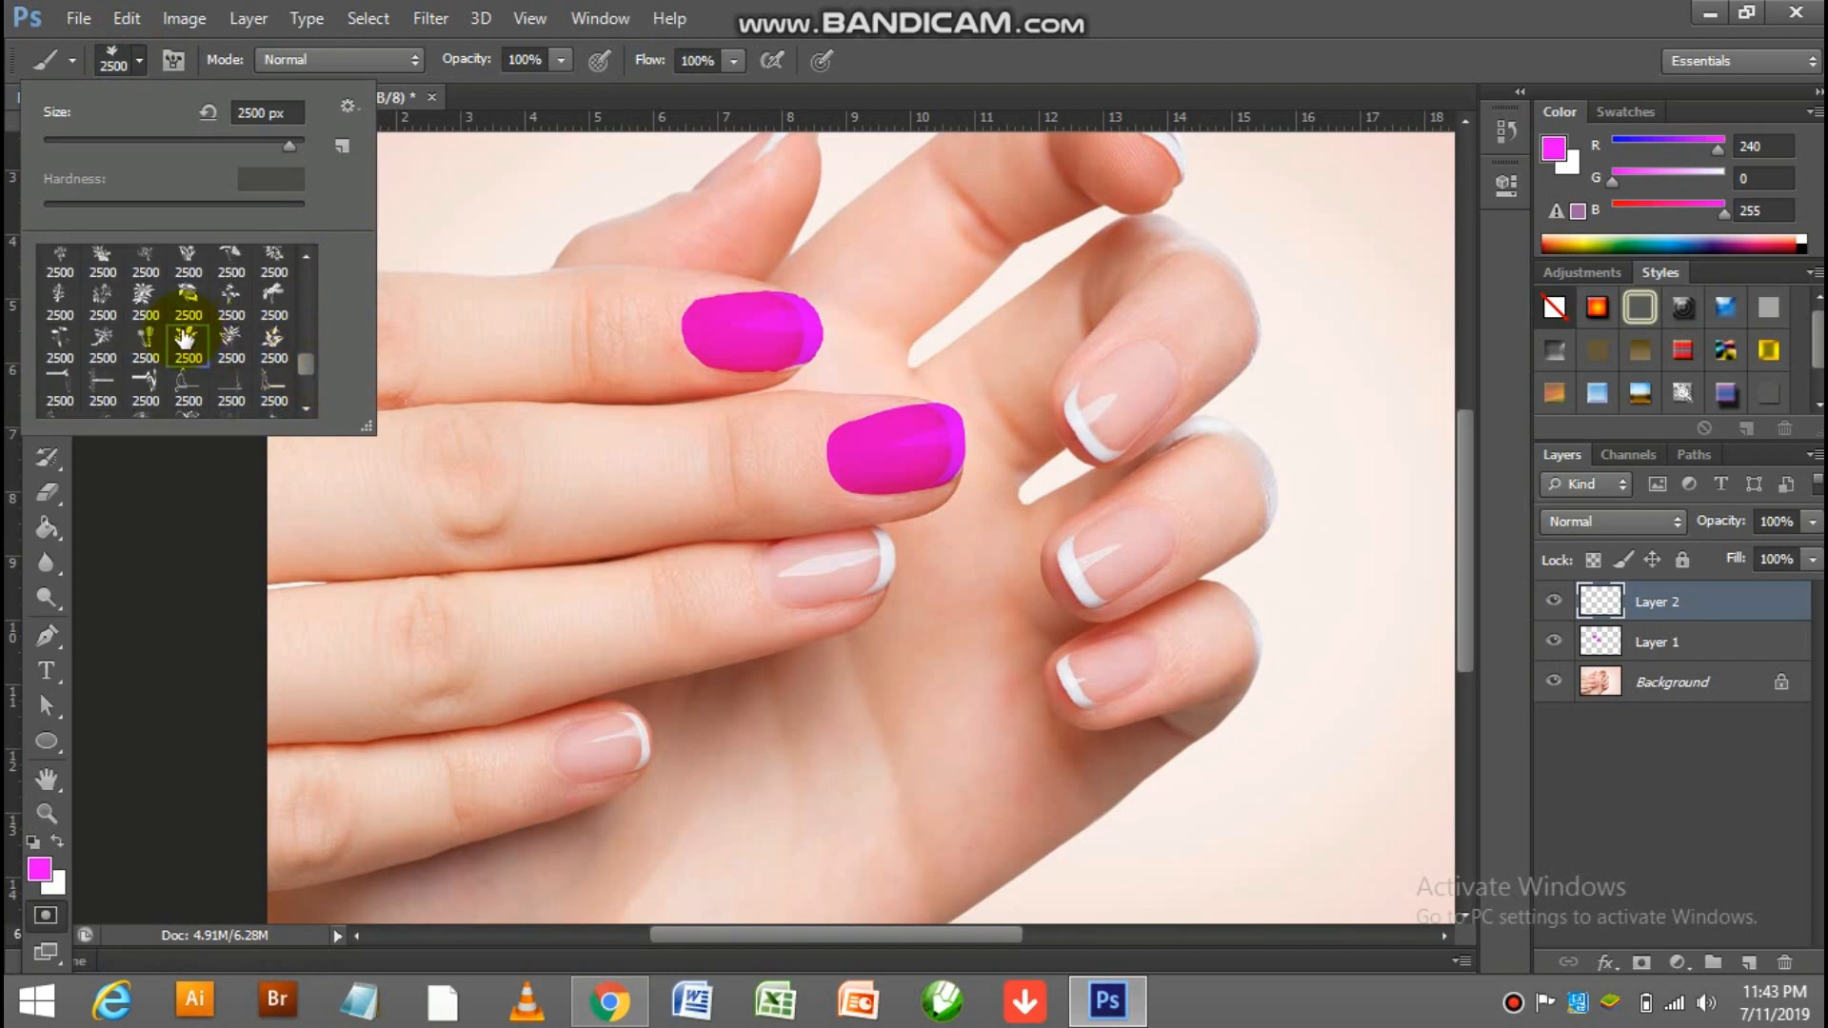
click(230, 343)
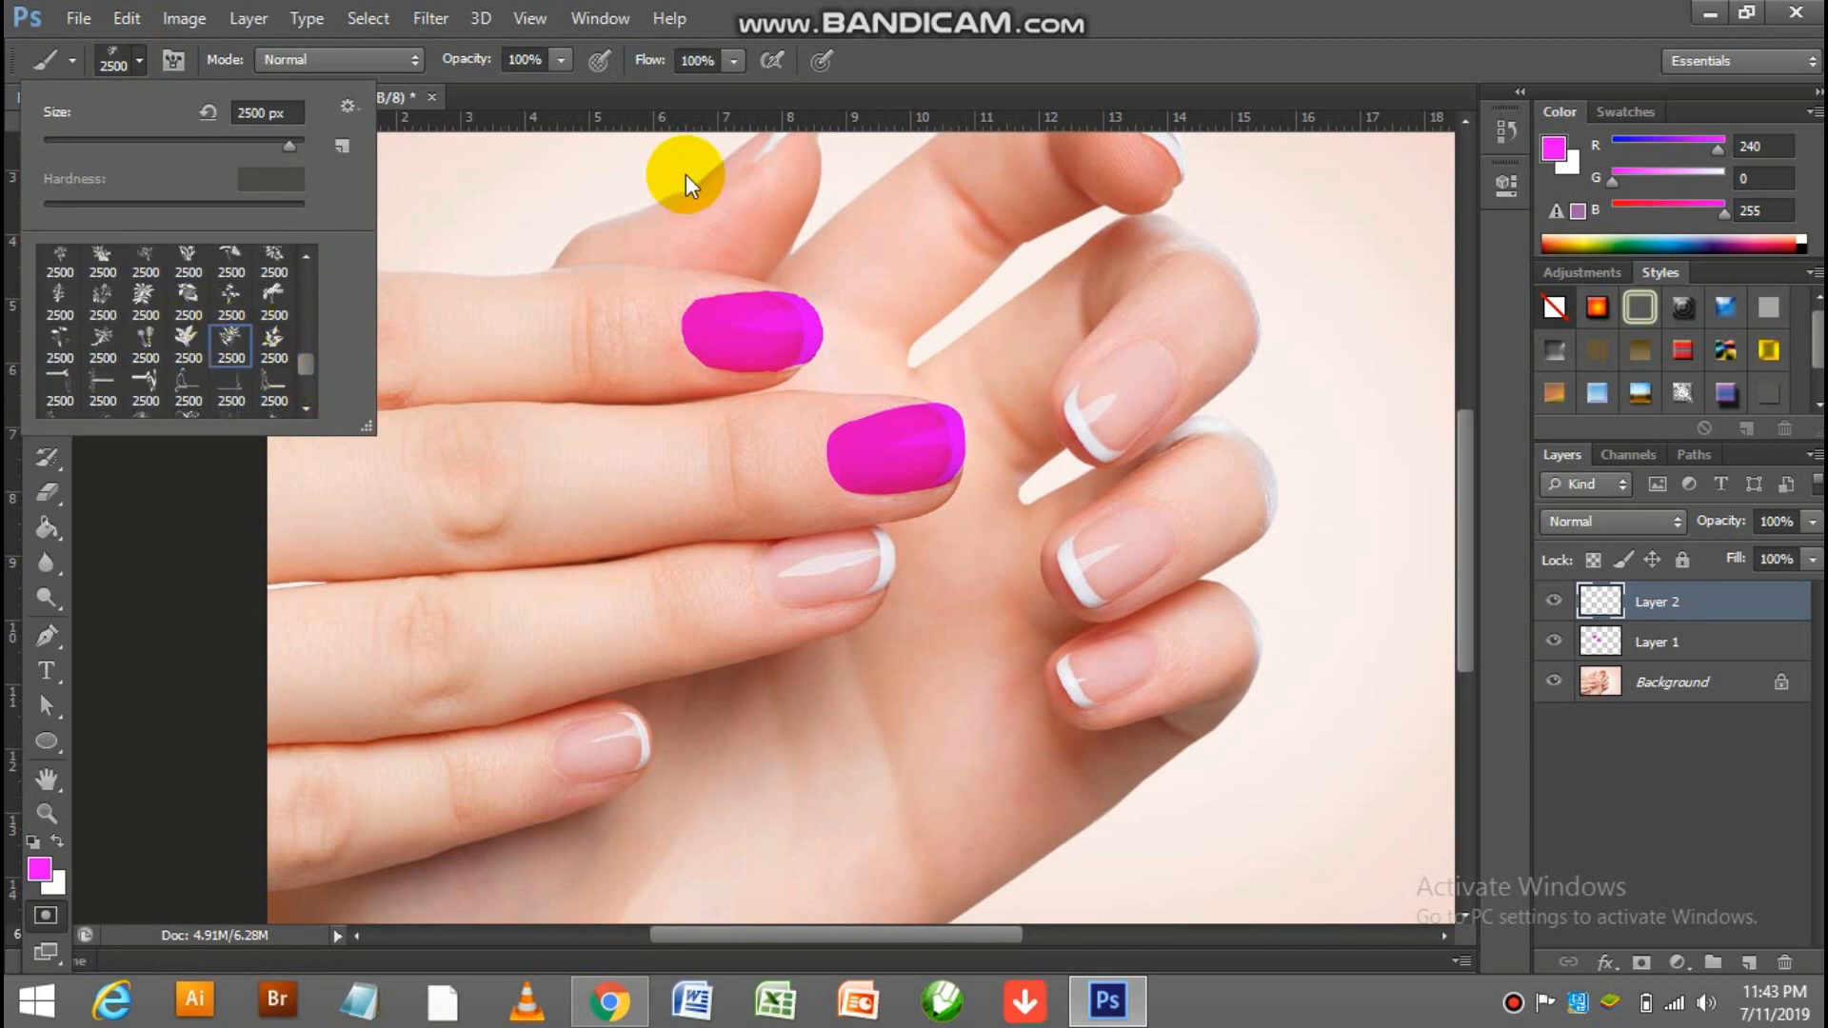
click(953, 23)
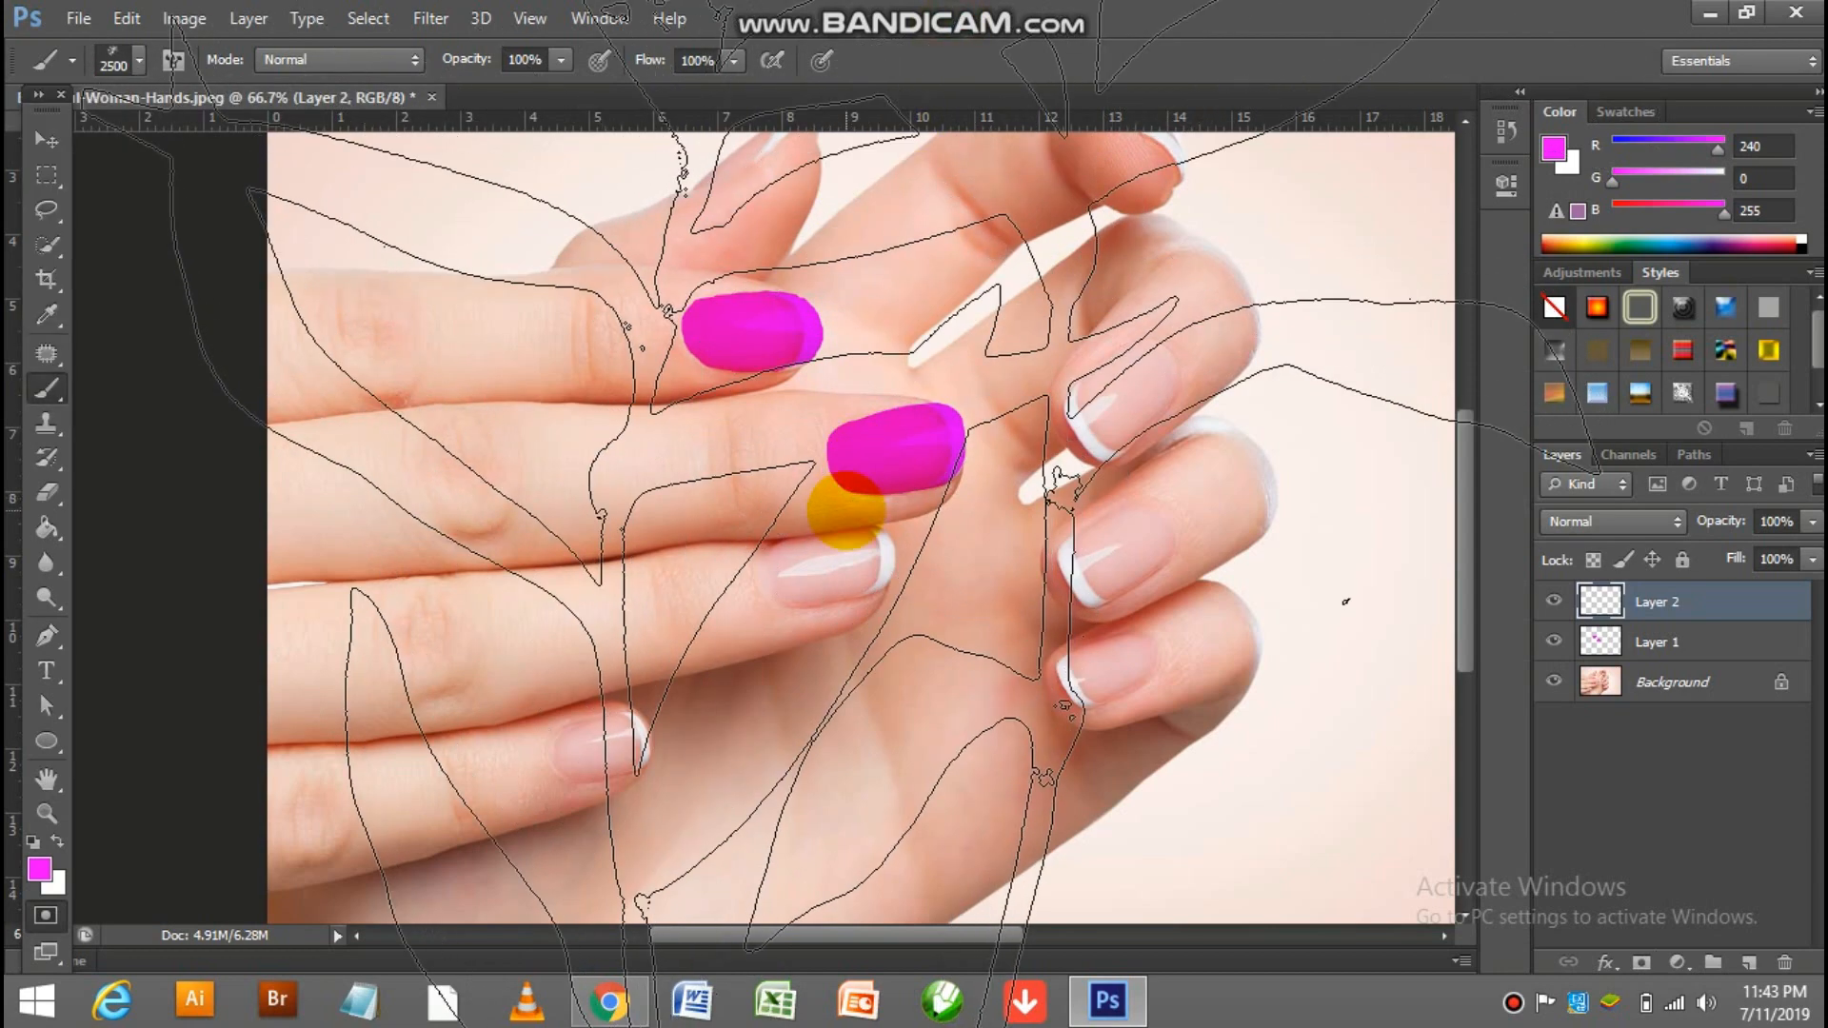
- Reduce the floral brush's size to 400 px
key(bracketleft)
key(bracketleft)
key(bracketleft)
key(bracketleft)
key(bracketleft)
key(bracketleft)
key(bracketleft)
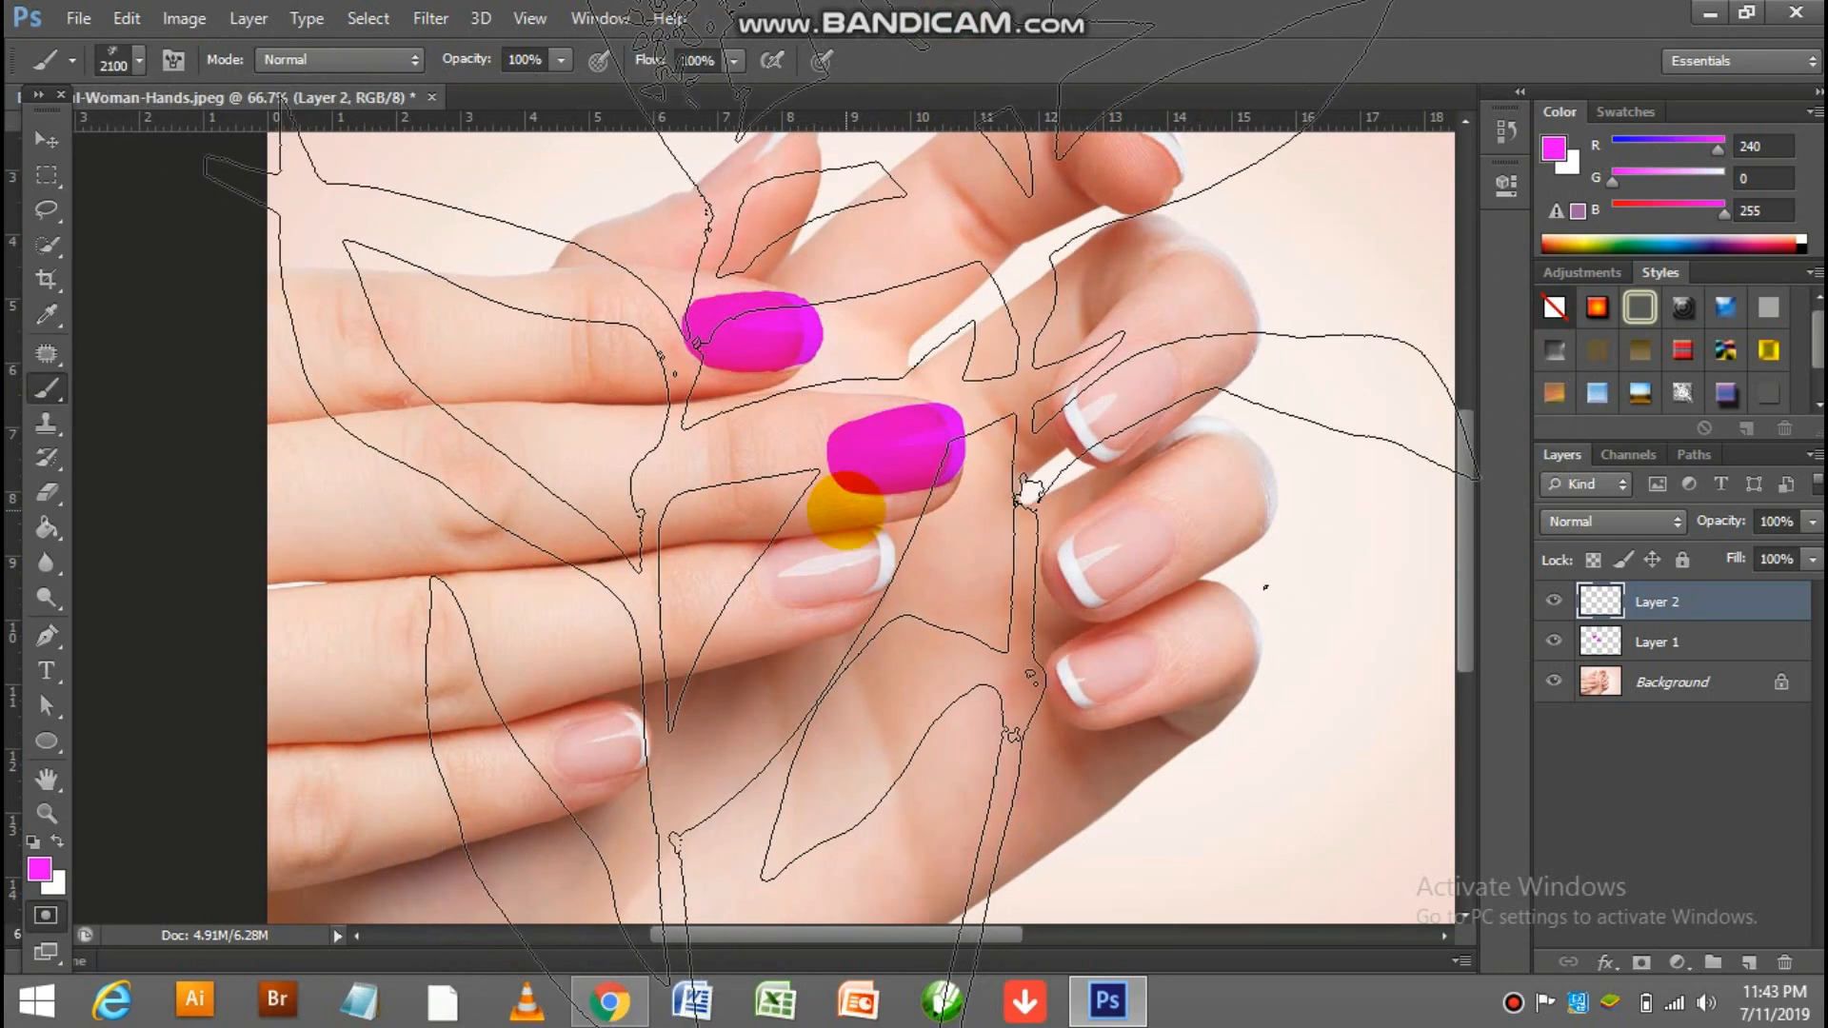
key(bracketleft)
key(bracketleft)
key(bracketleft)
key(bracketleft)
key(bracketleft)
key(bracketleft)
key(bracketleft)
key(bracketleft)
key(bracketleft)
key(bracketleft)
key(bracketleft)
key(bracketleft)
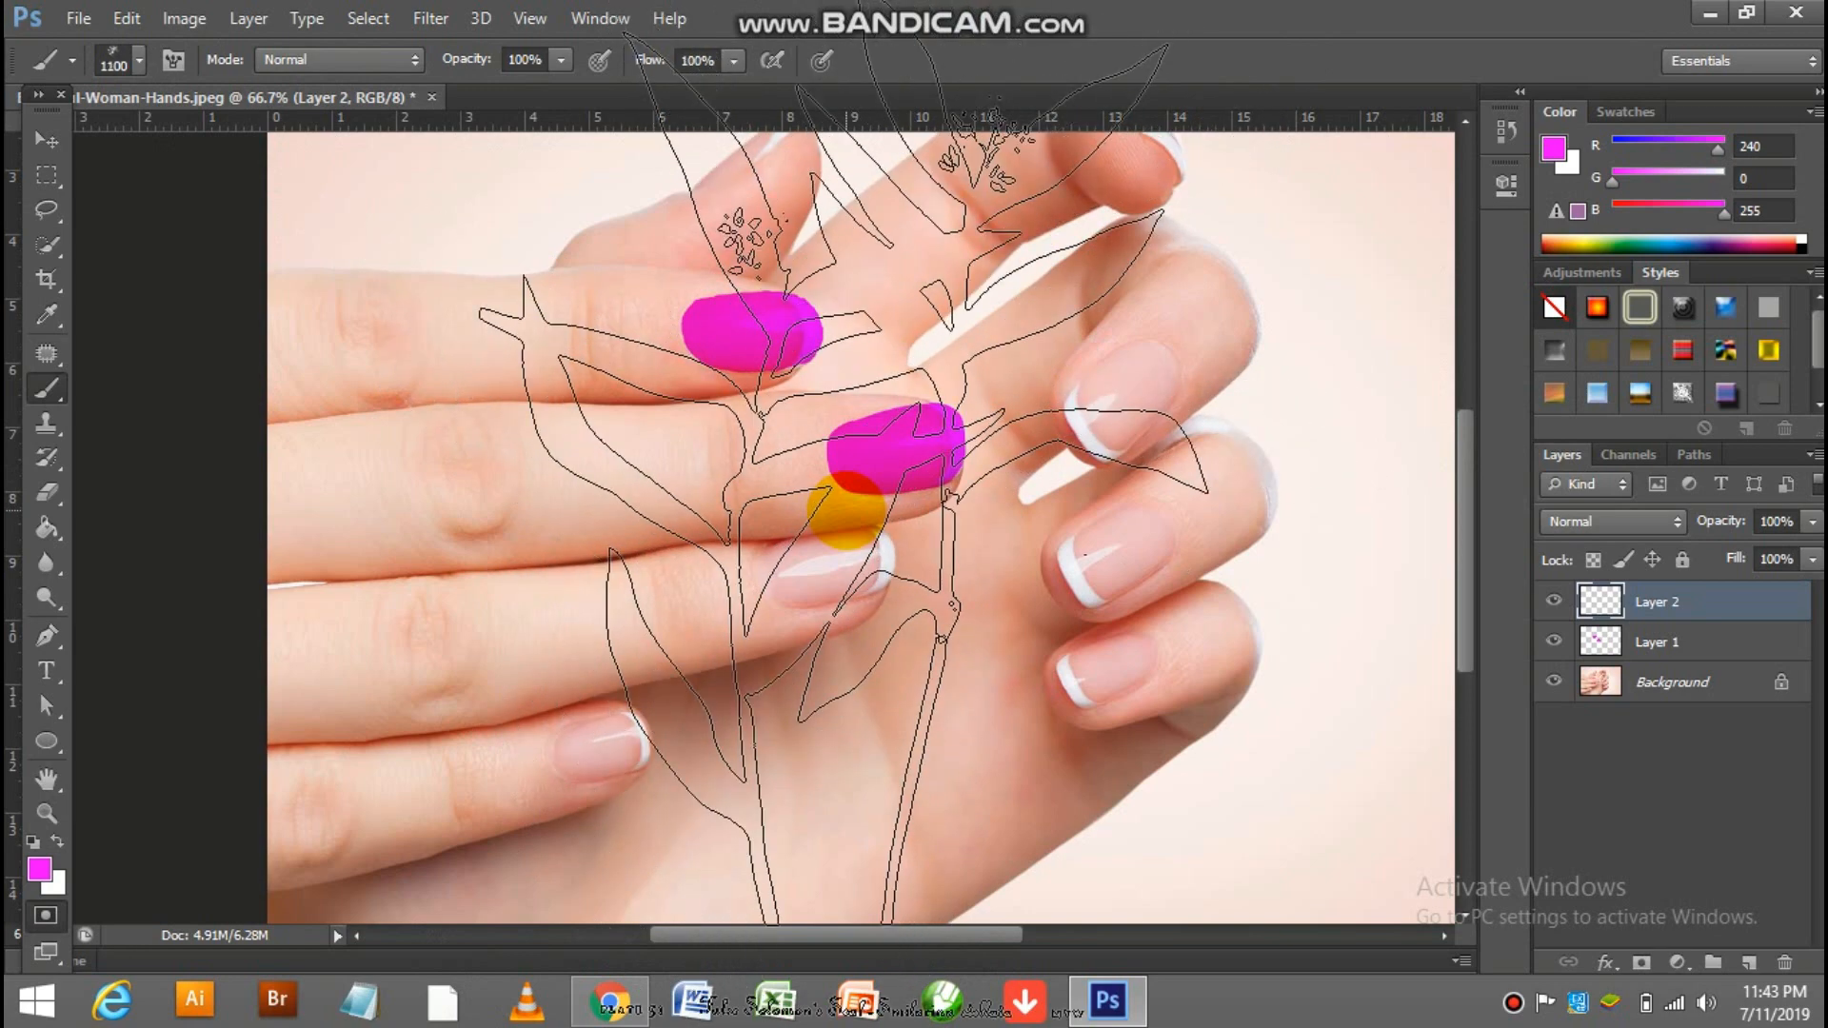
key(bracketleft)
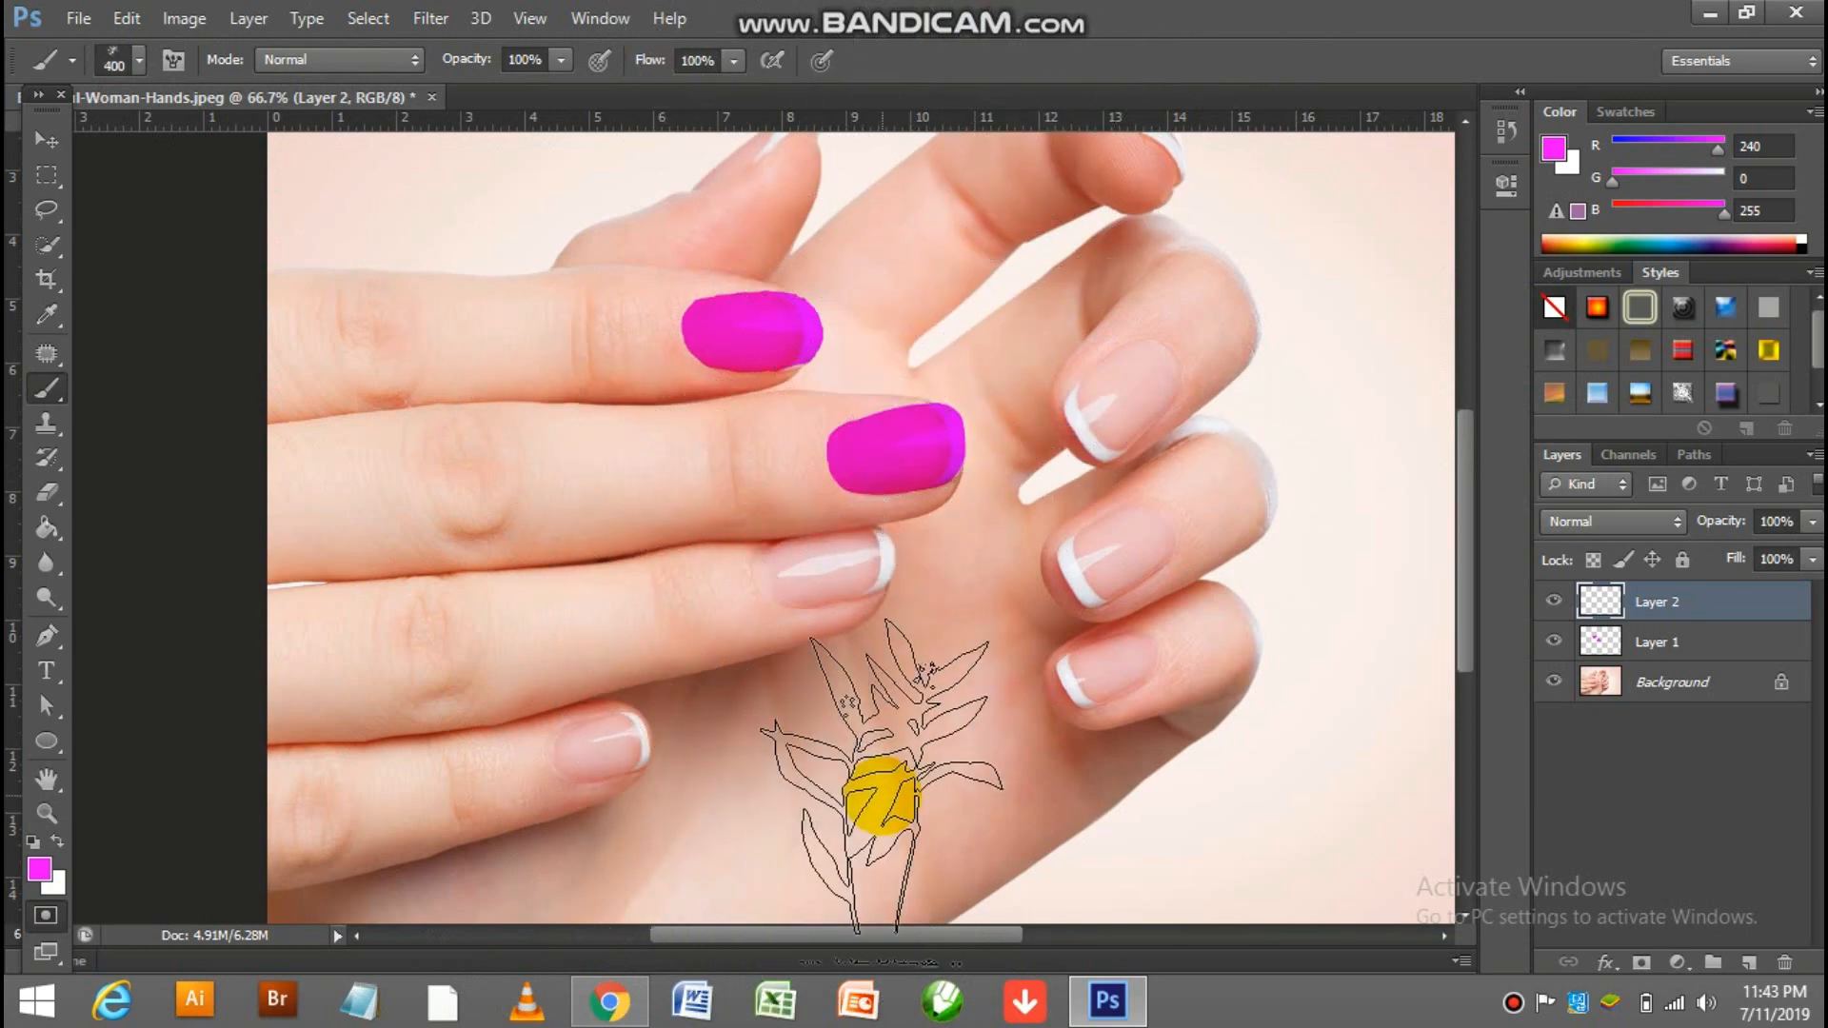
- Switch to Chrome, open Google's home page and search the web for floral brushes
click(609, 1002)
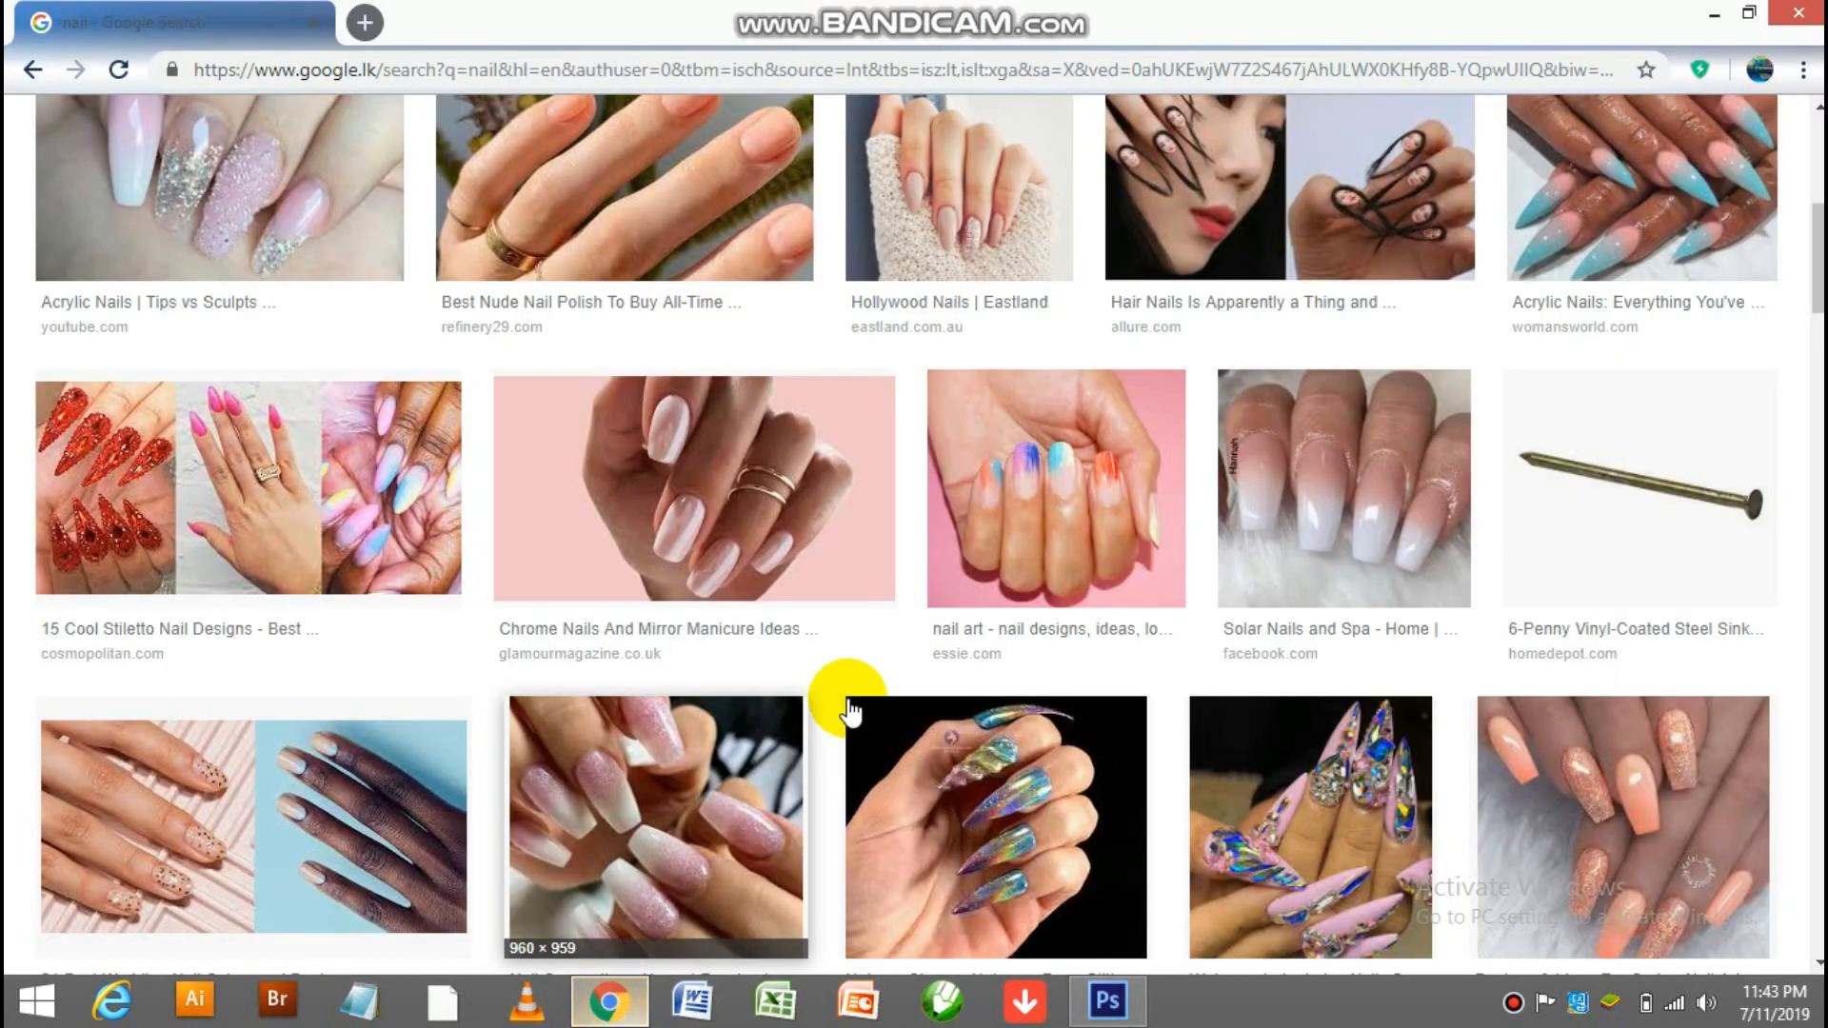
click(729, 72)
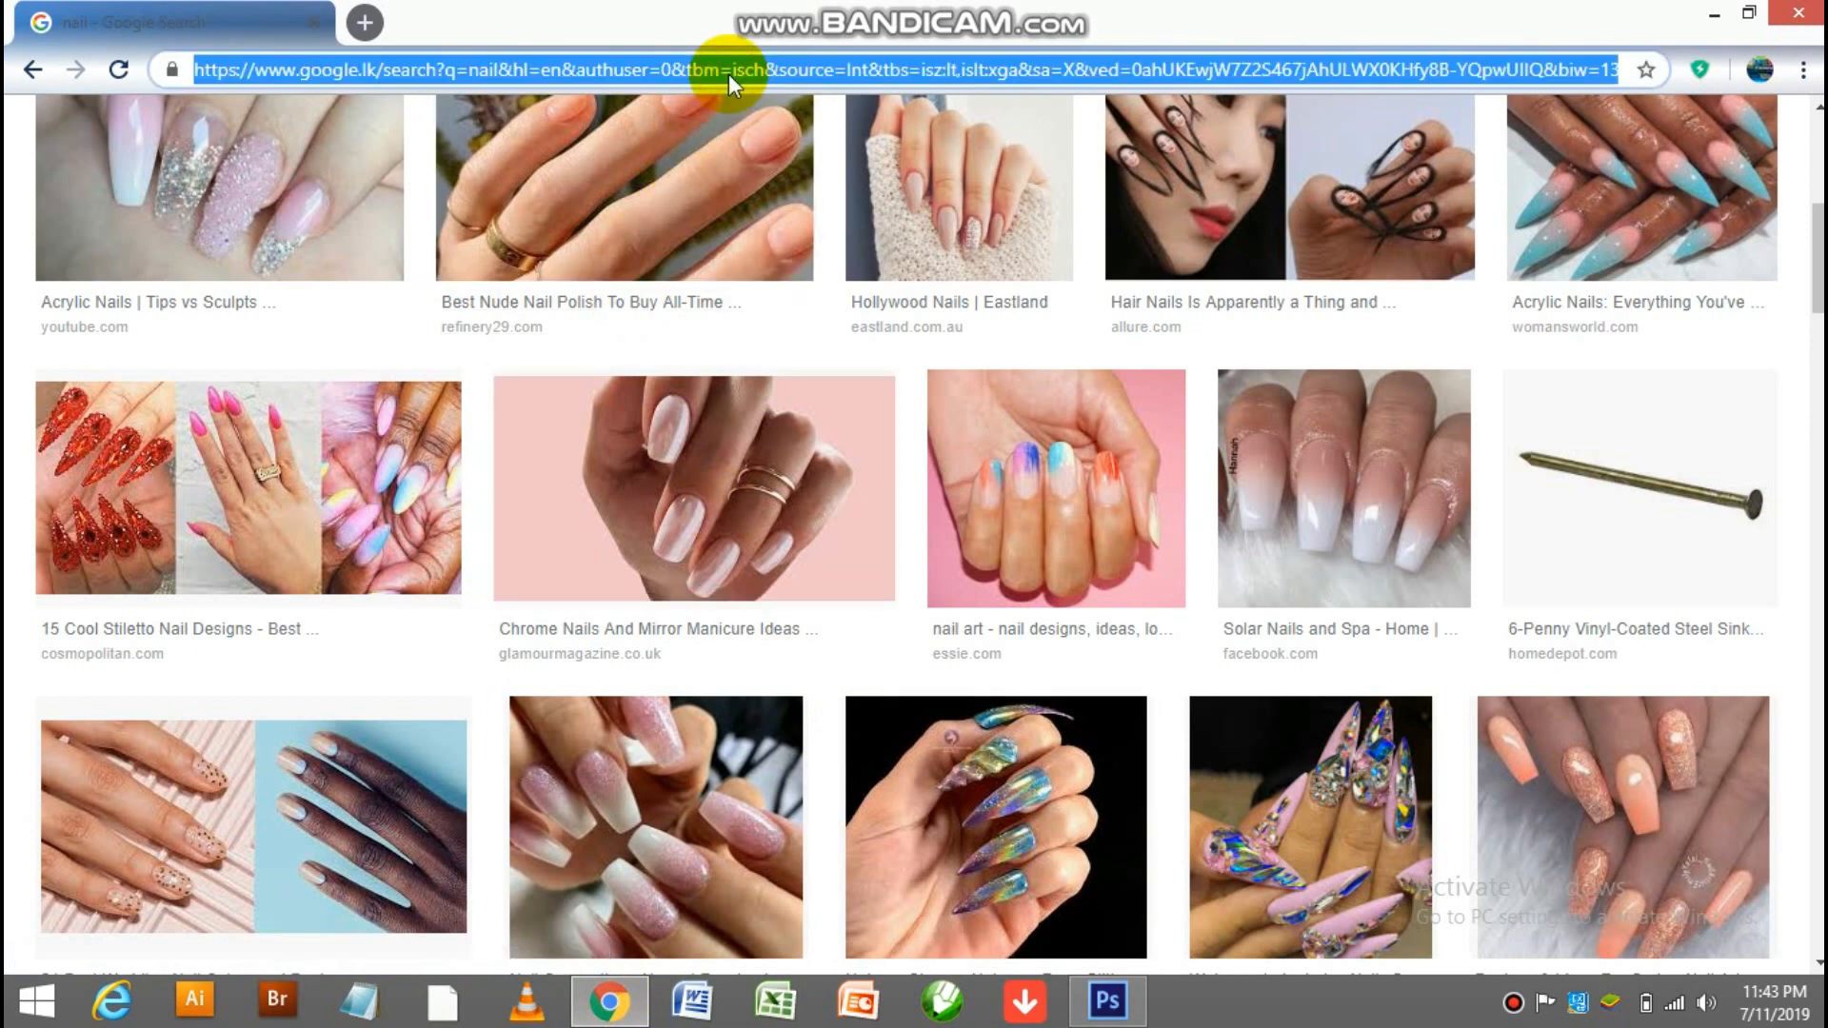
text(www)
key(Return)
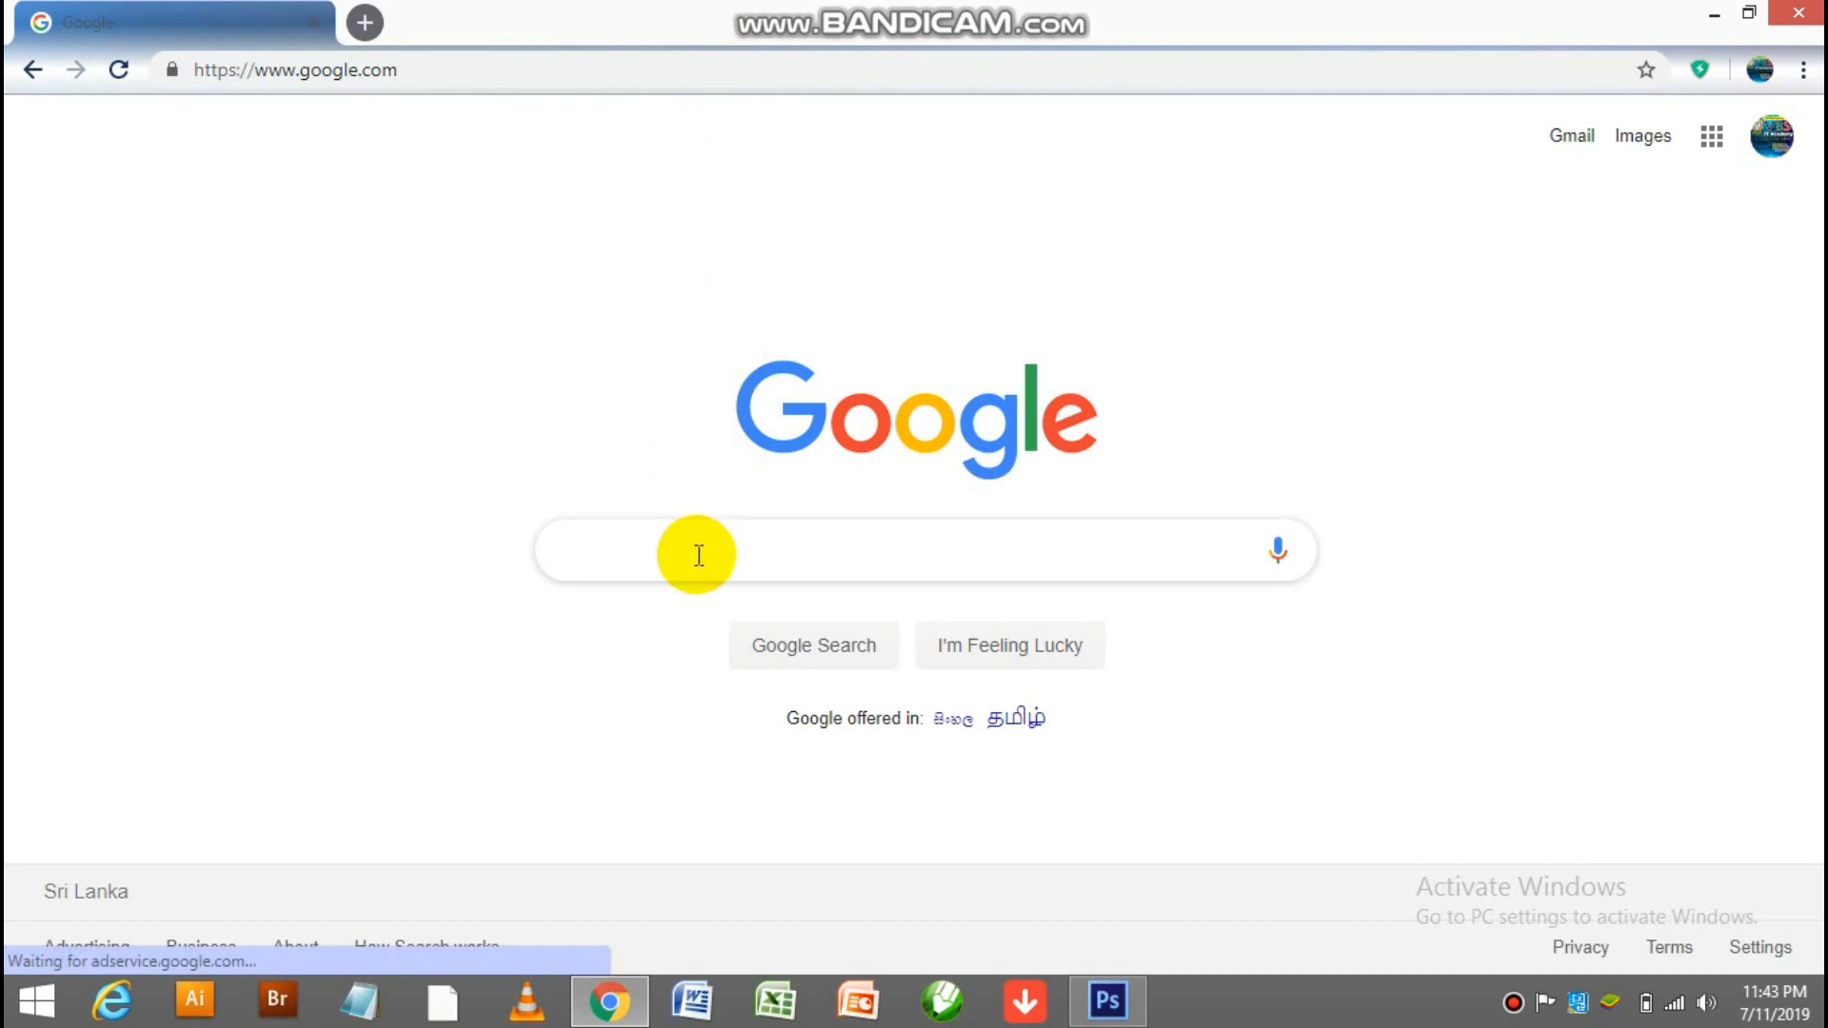
click(699, 555)
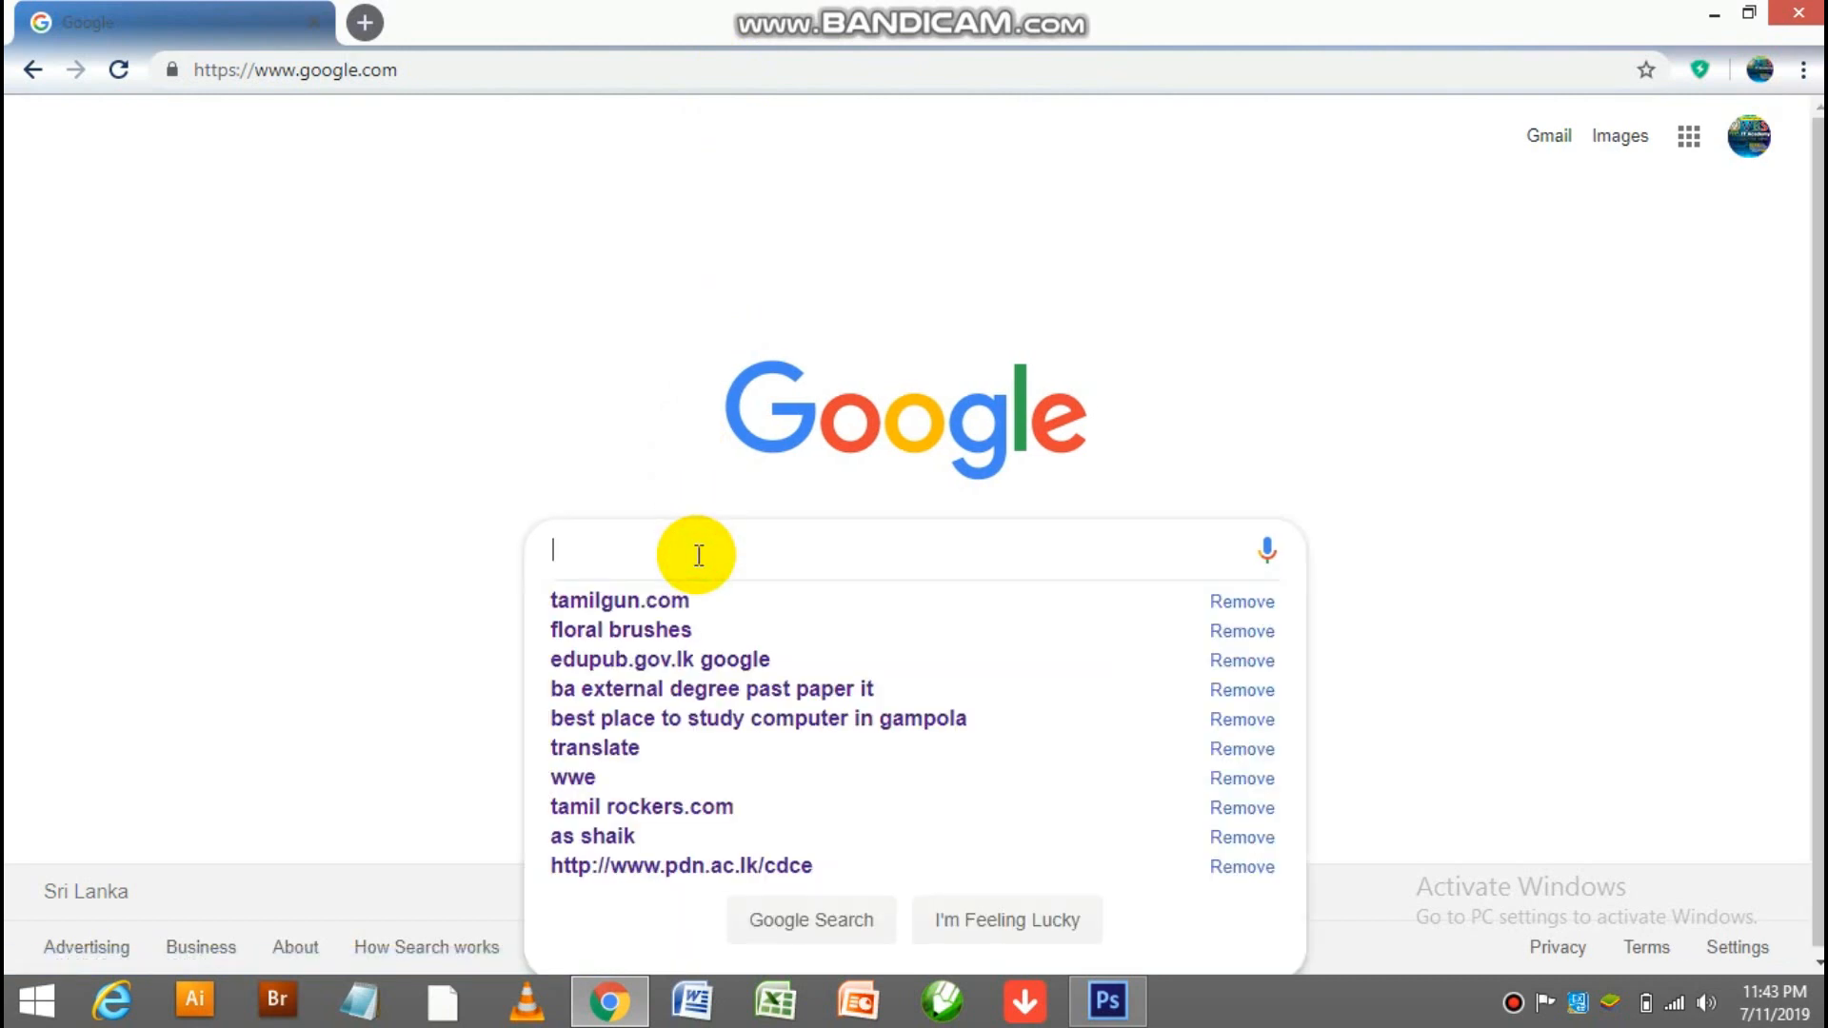
text(flo)
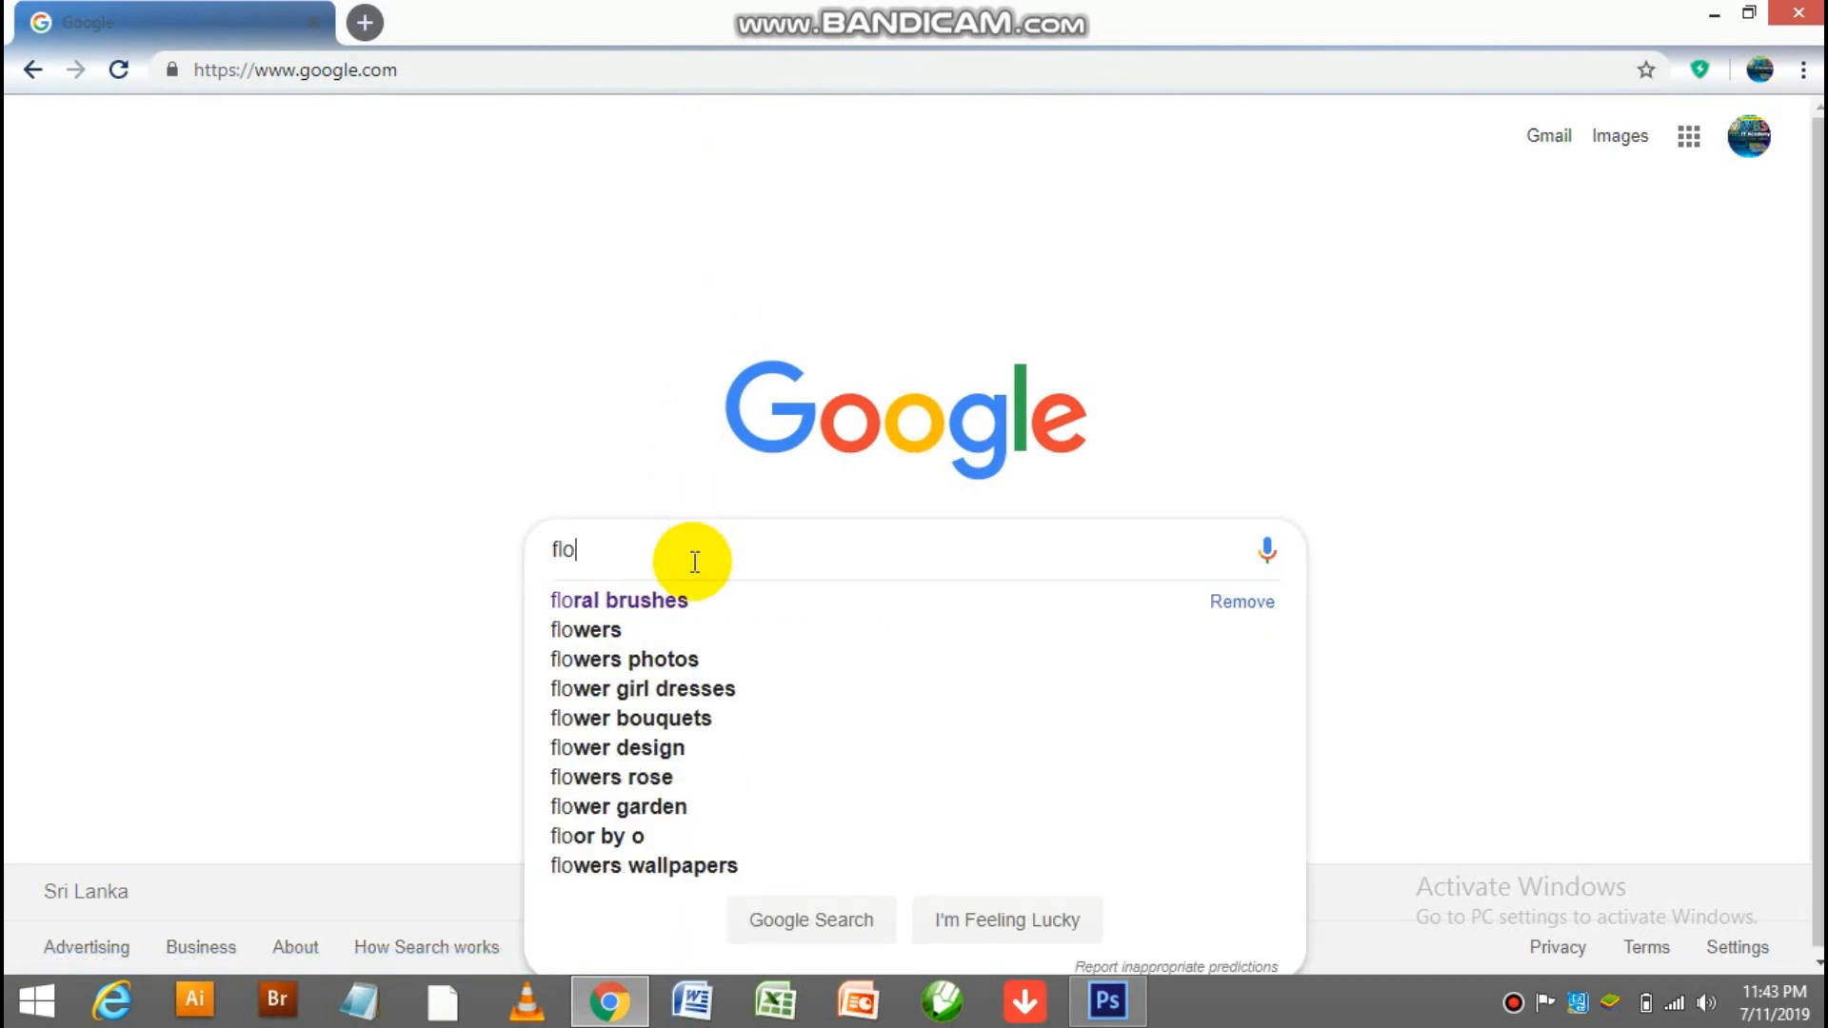
click(663, 614)
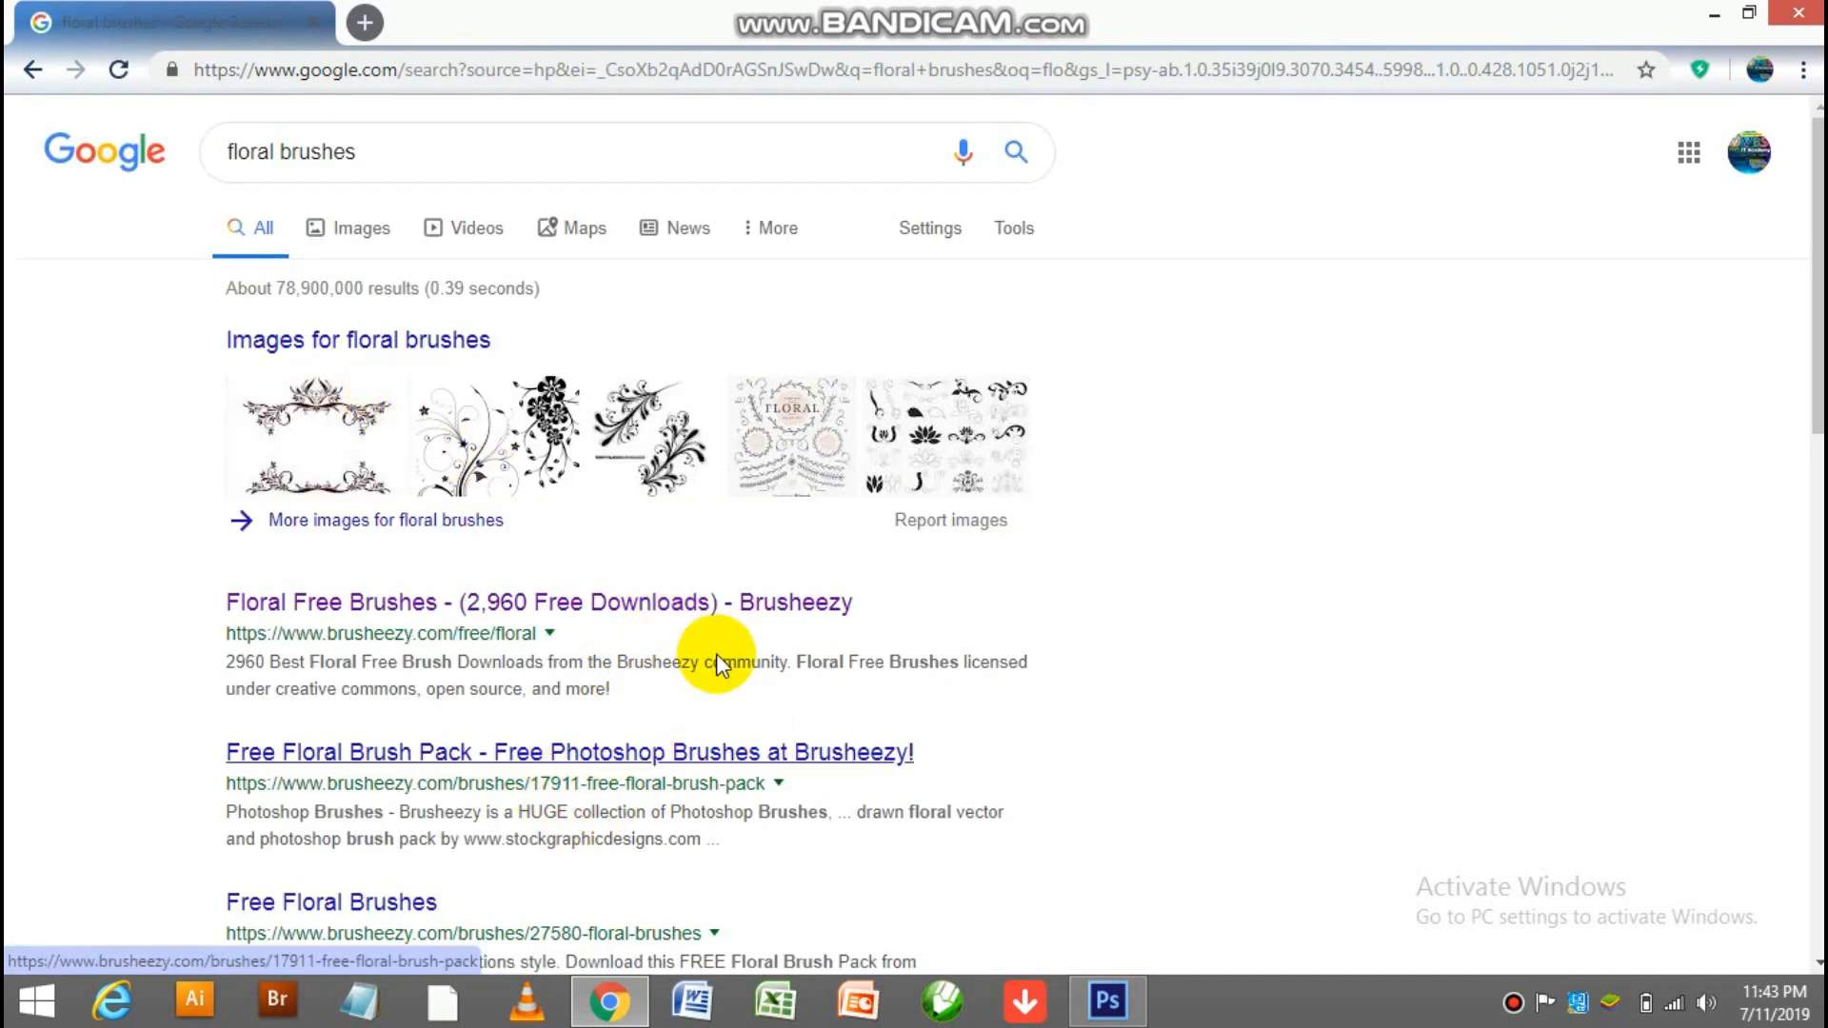
- Switch back to Photoshop and load the brush file 20 Vintage Flower PS Brushes.abr into the brush presets
click(1108, 1001)
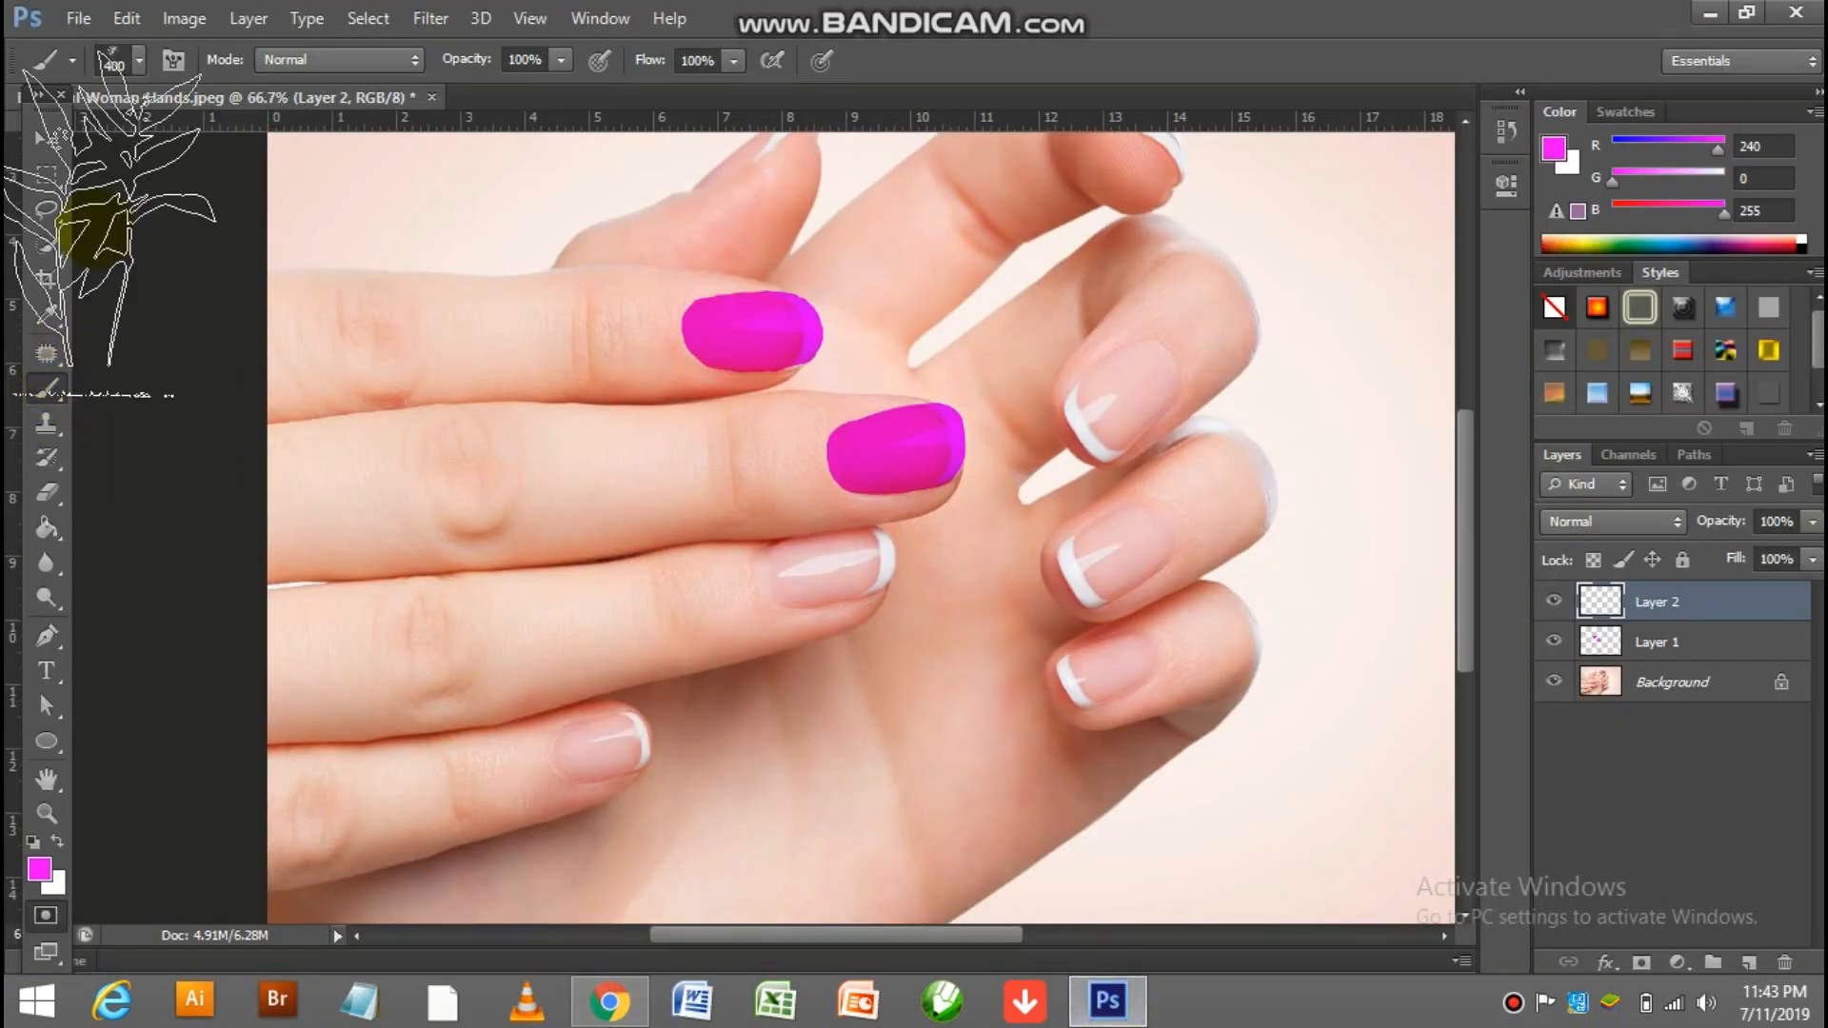
click(139, 66)
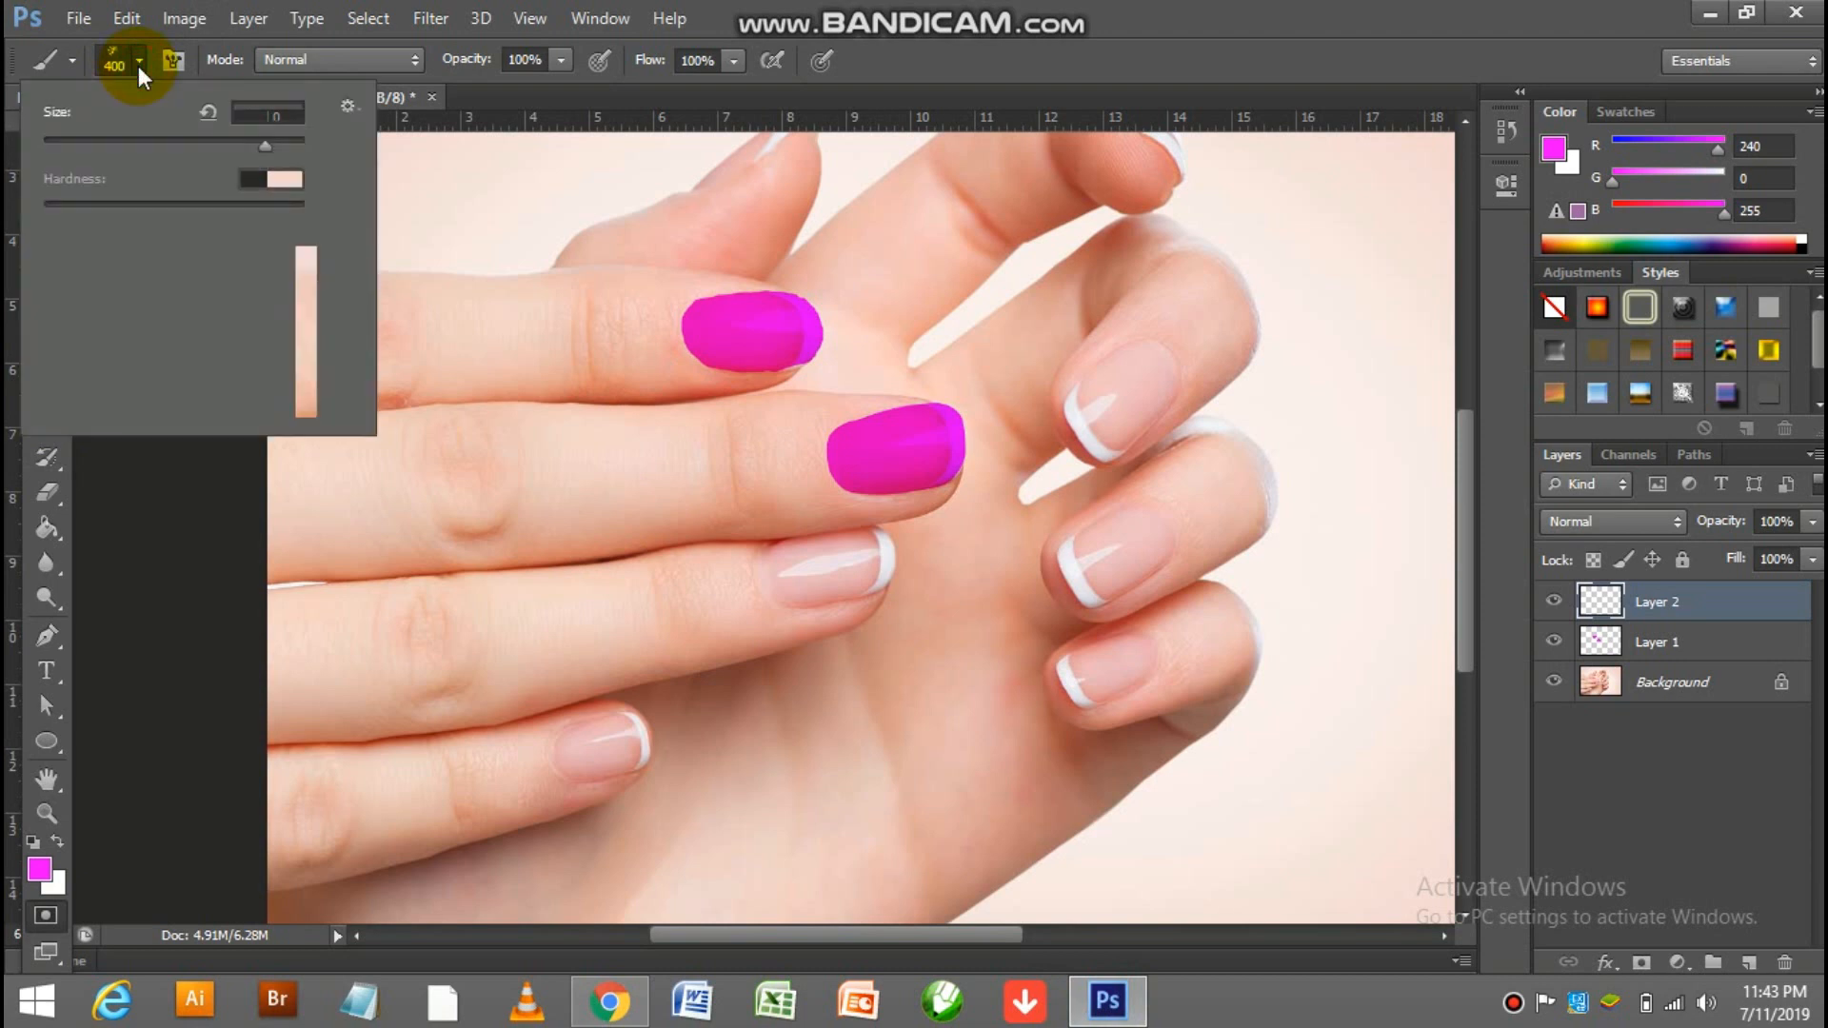
click(348, 107)
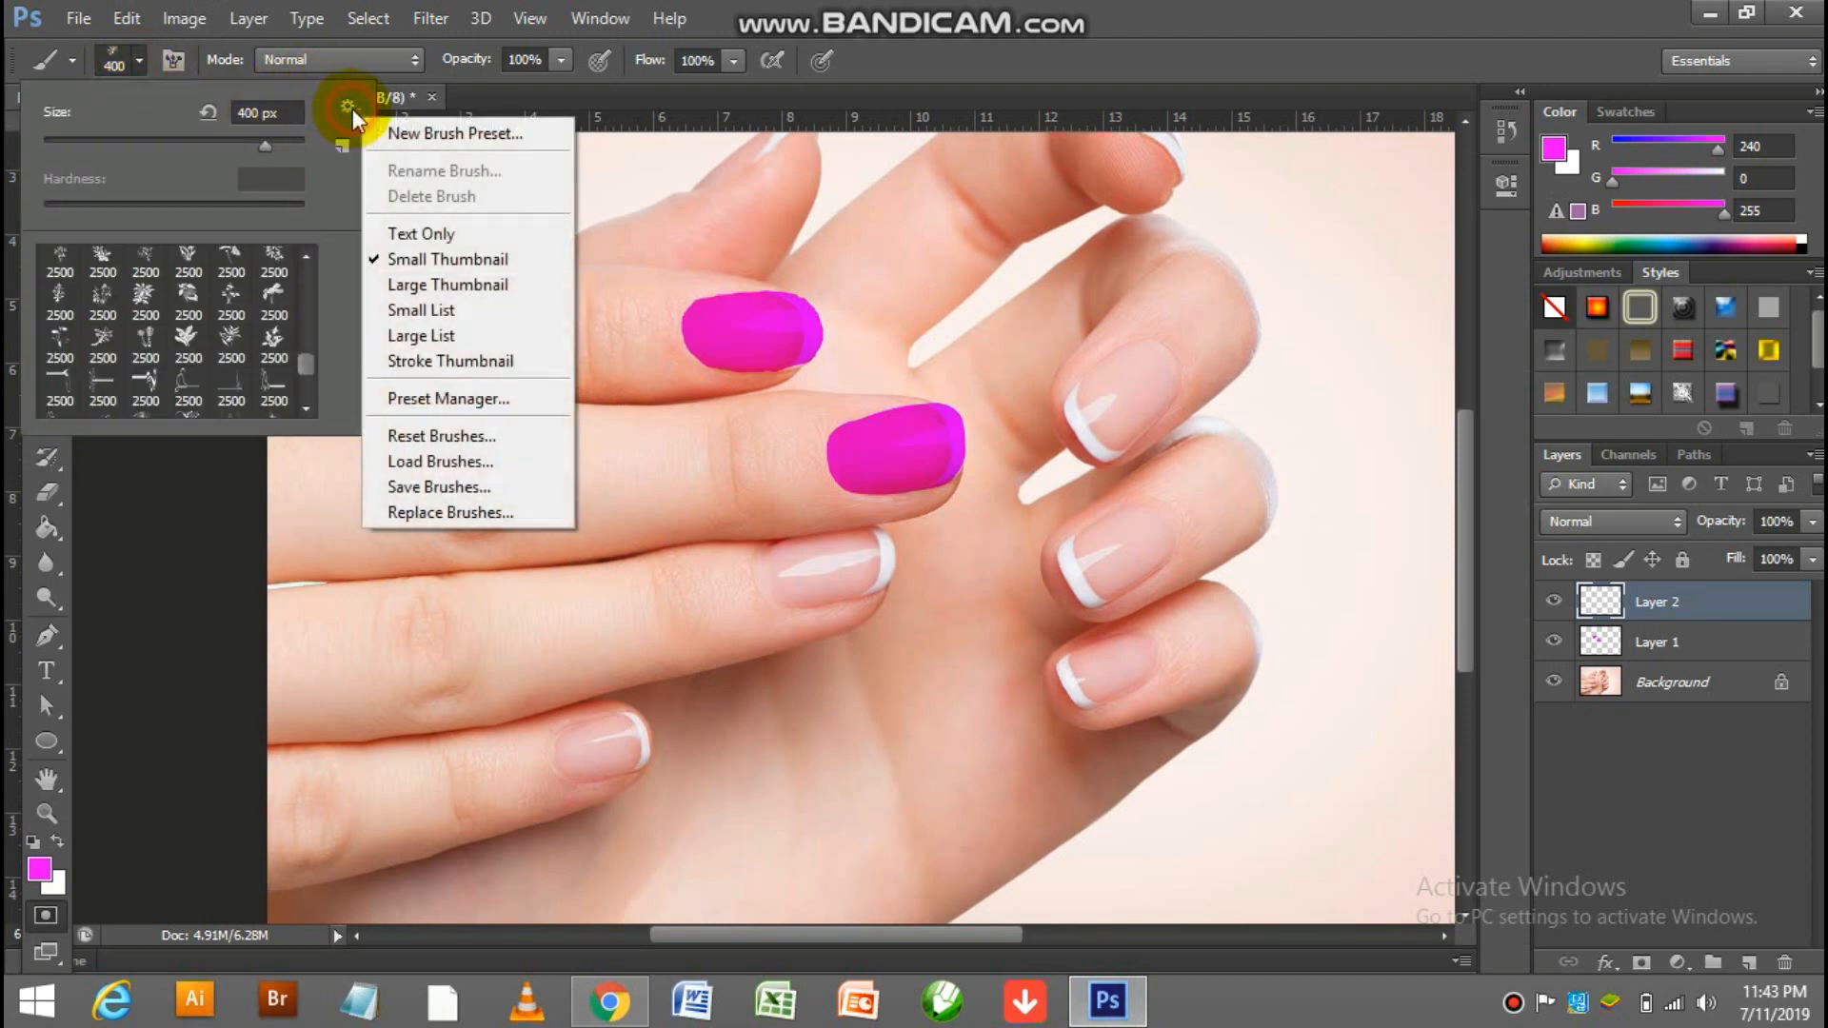
click(486, 467)
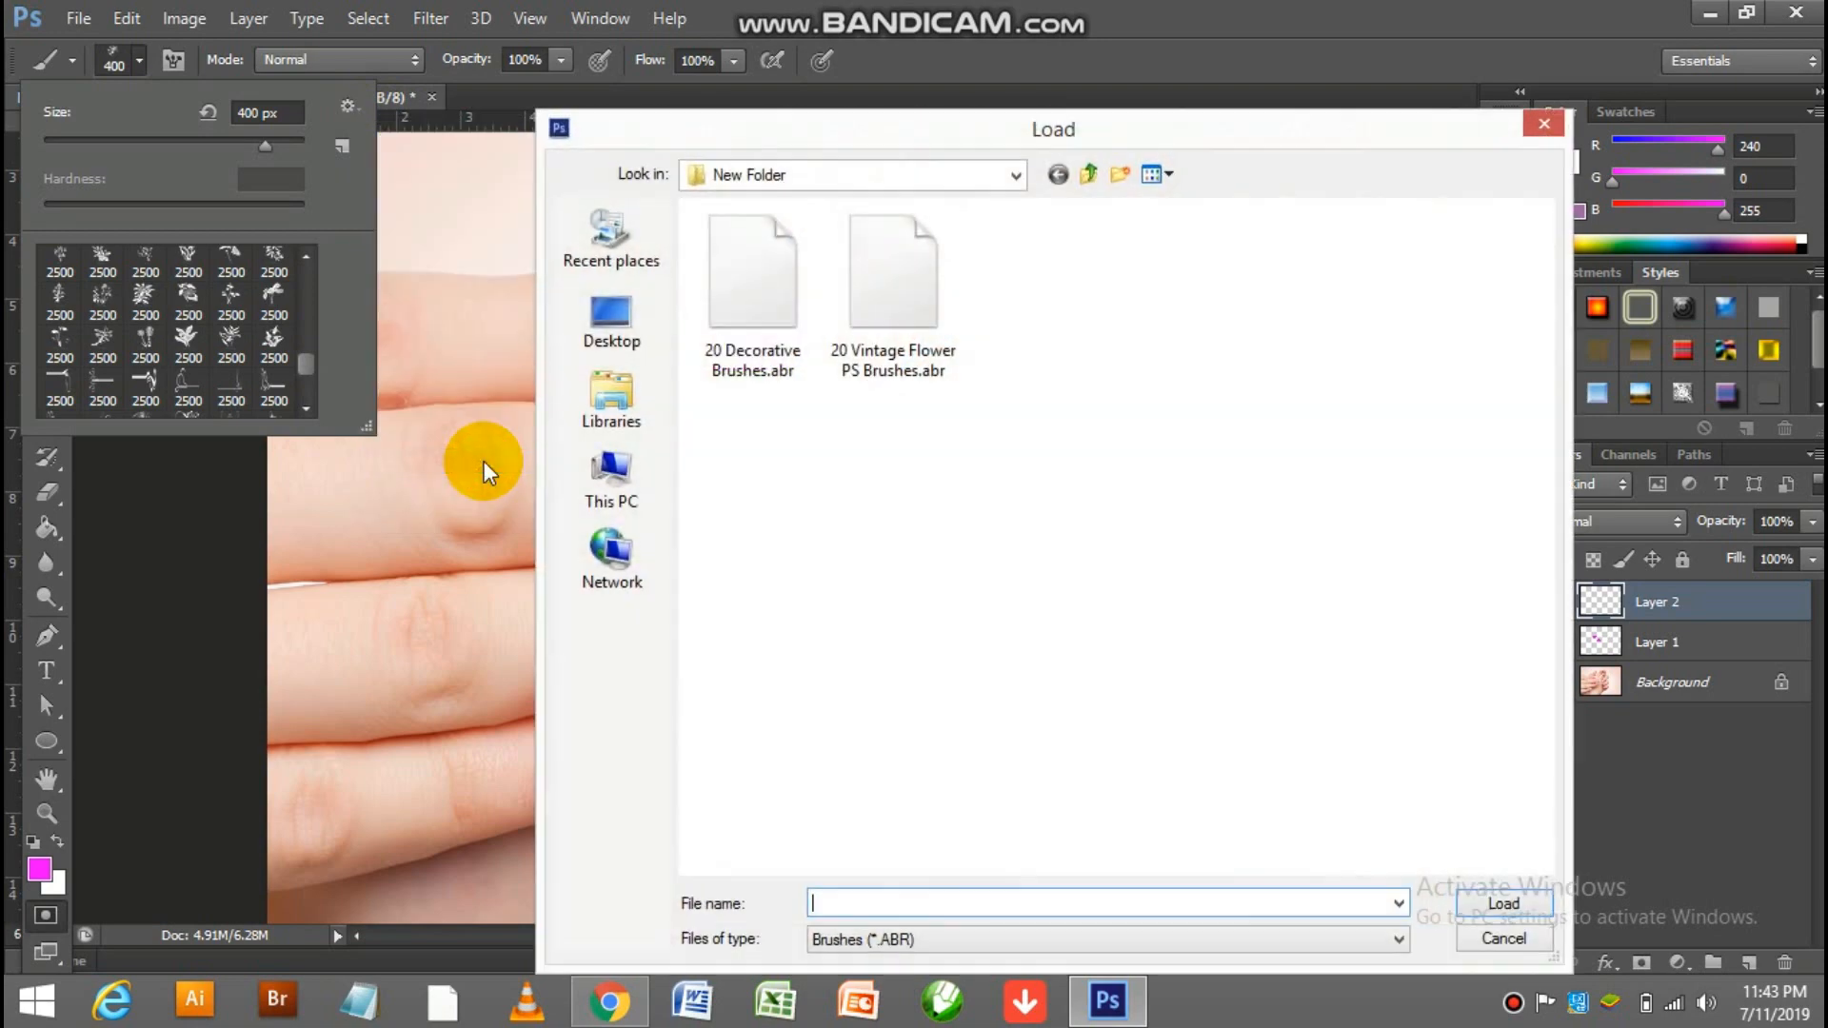
click(884, 305)
click(1504, 904)
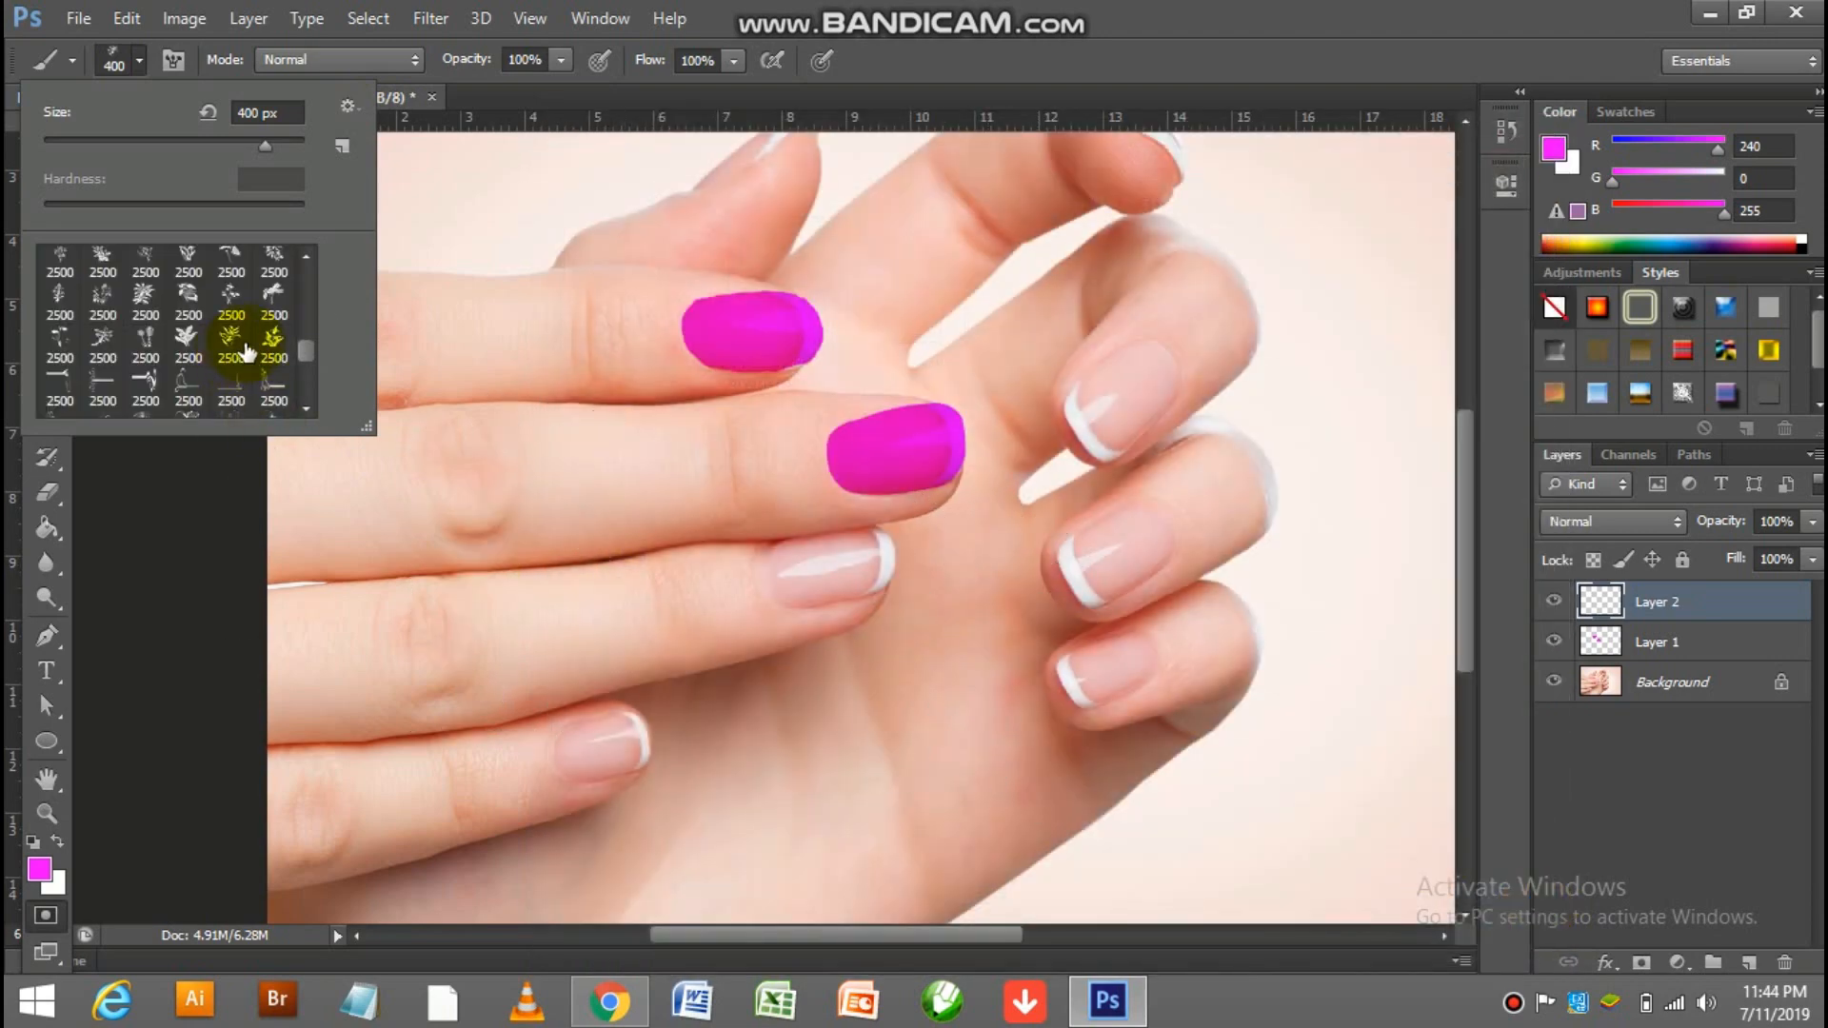
drag(306, 359, 306, 381)
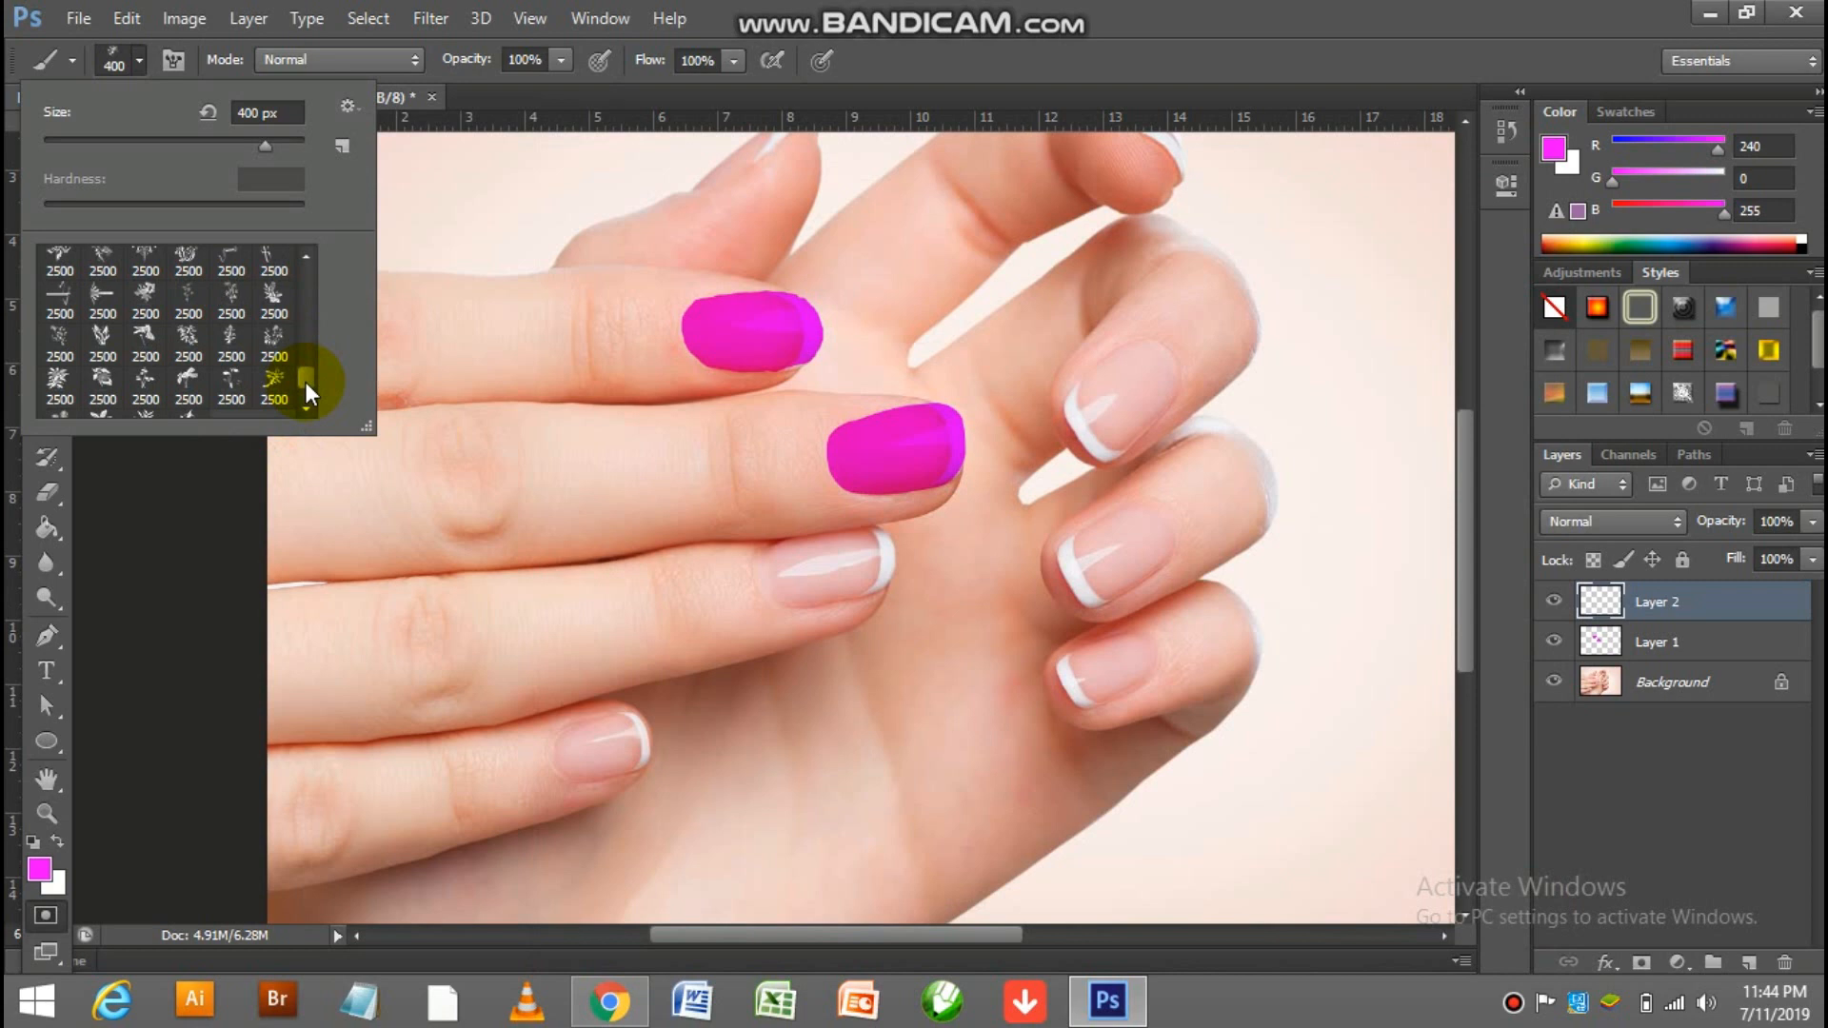
drag(307, 381, 311, 385)
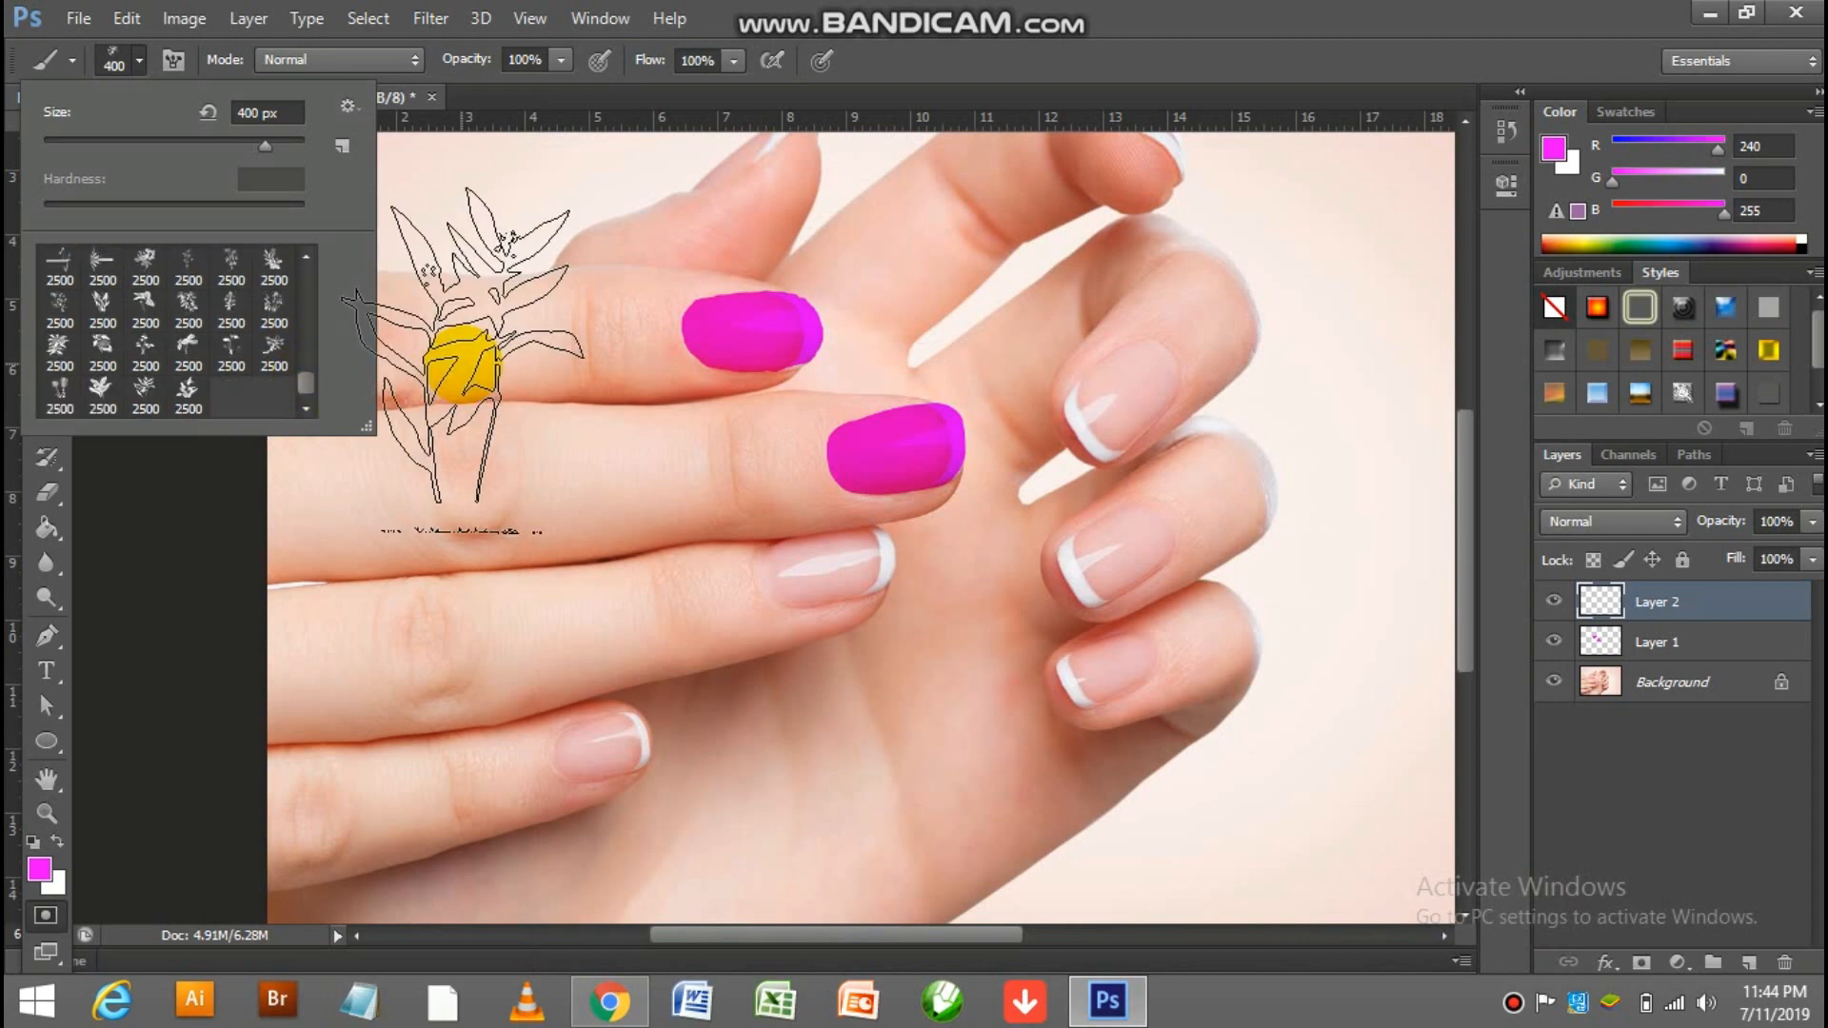
click(1024, 10)
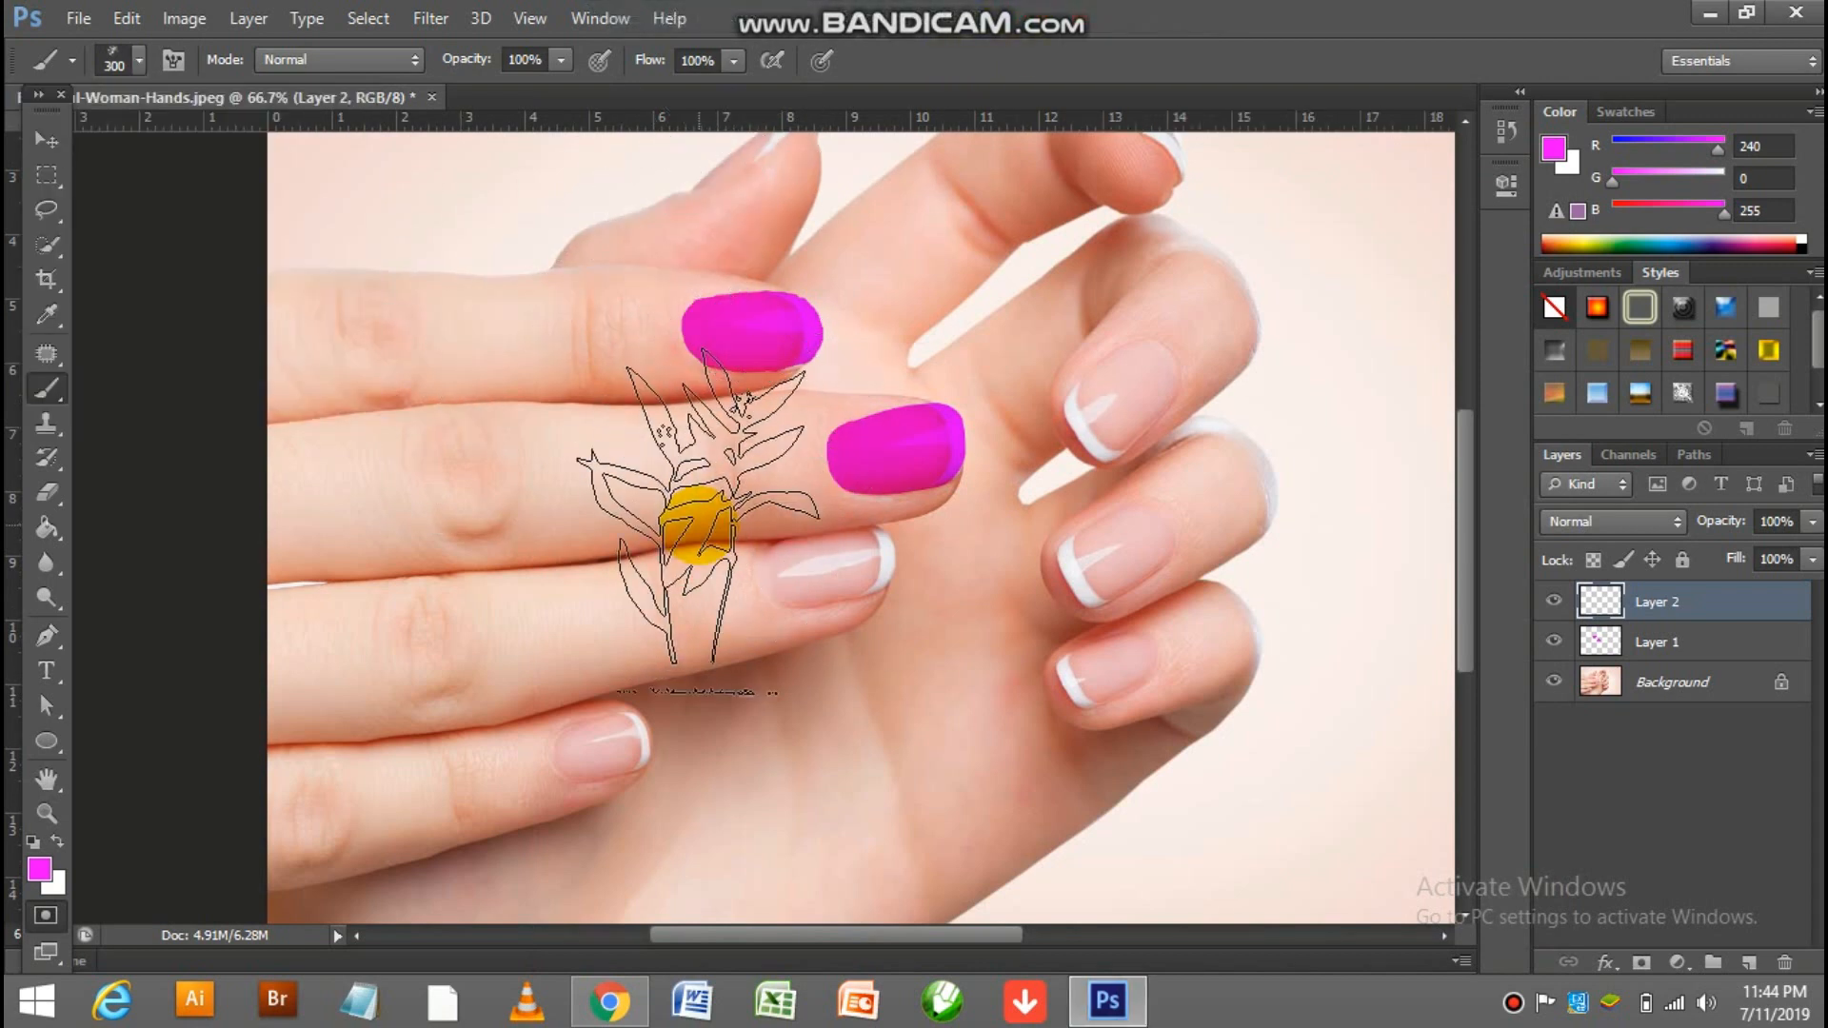
- Reduce the floral brush's size to 175 px and set the foreground colour to white (ffffff)
key(bracketleft)
key(bracketleft)
key(bracketleft)
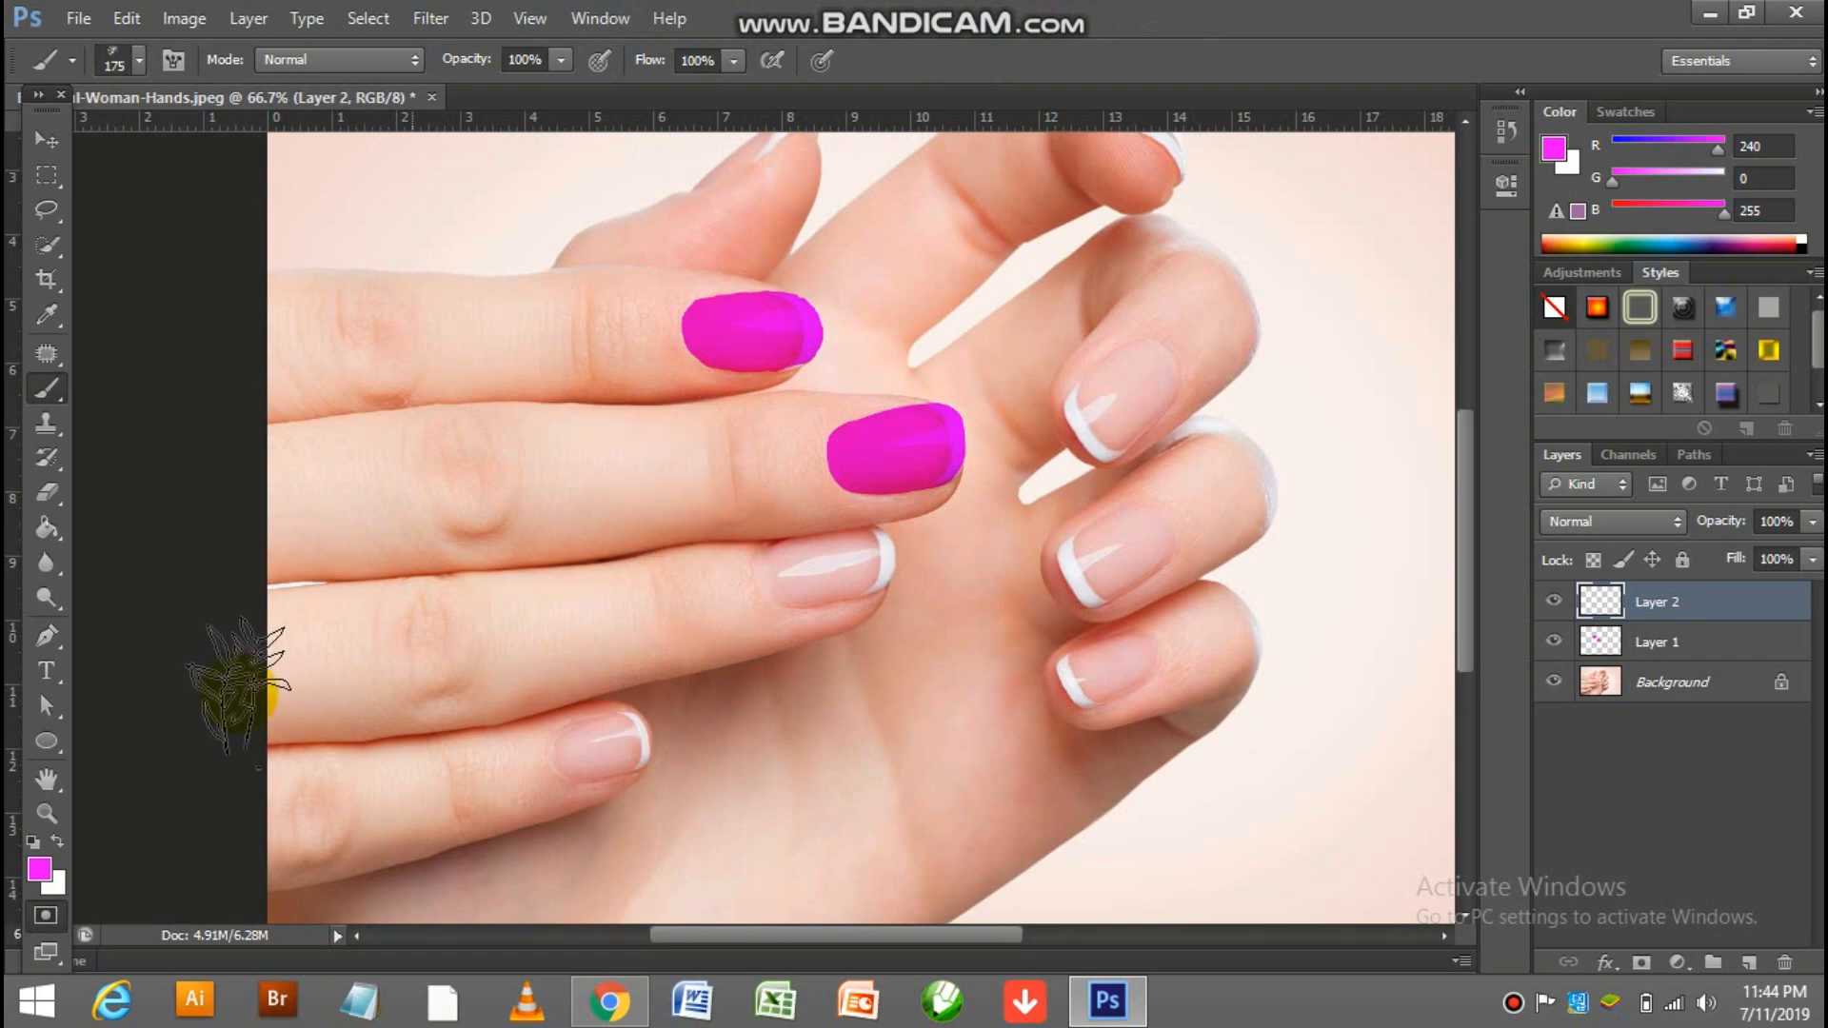
click(43, 883)
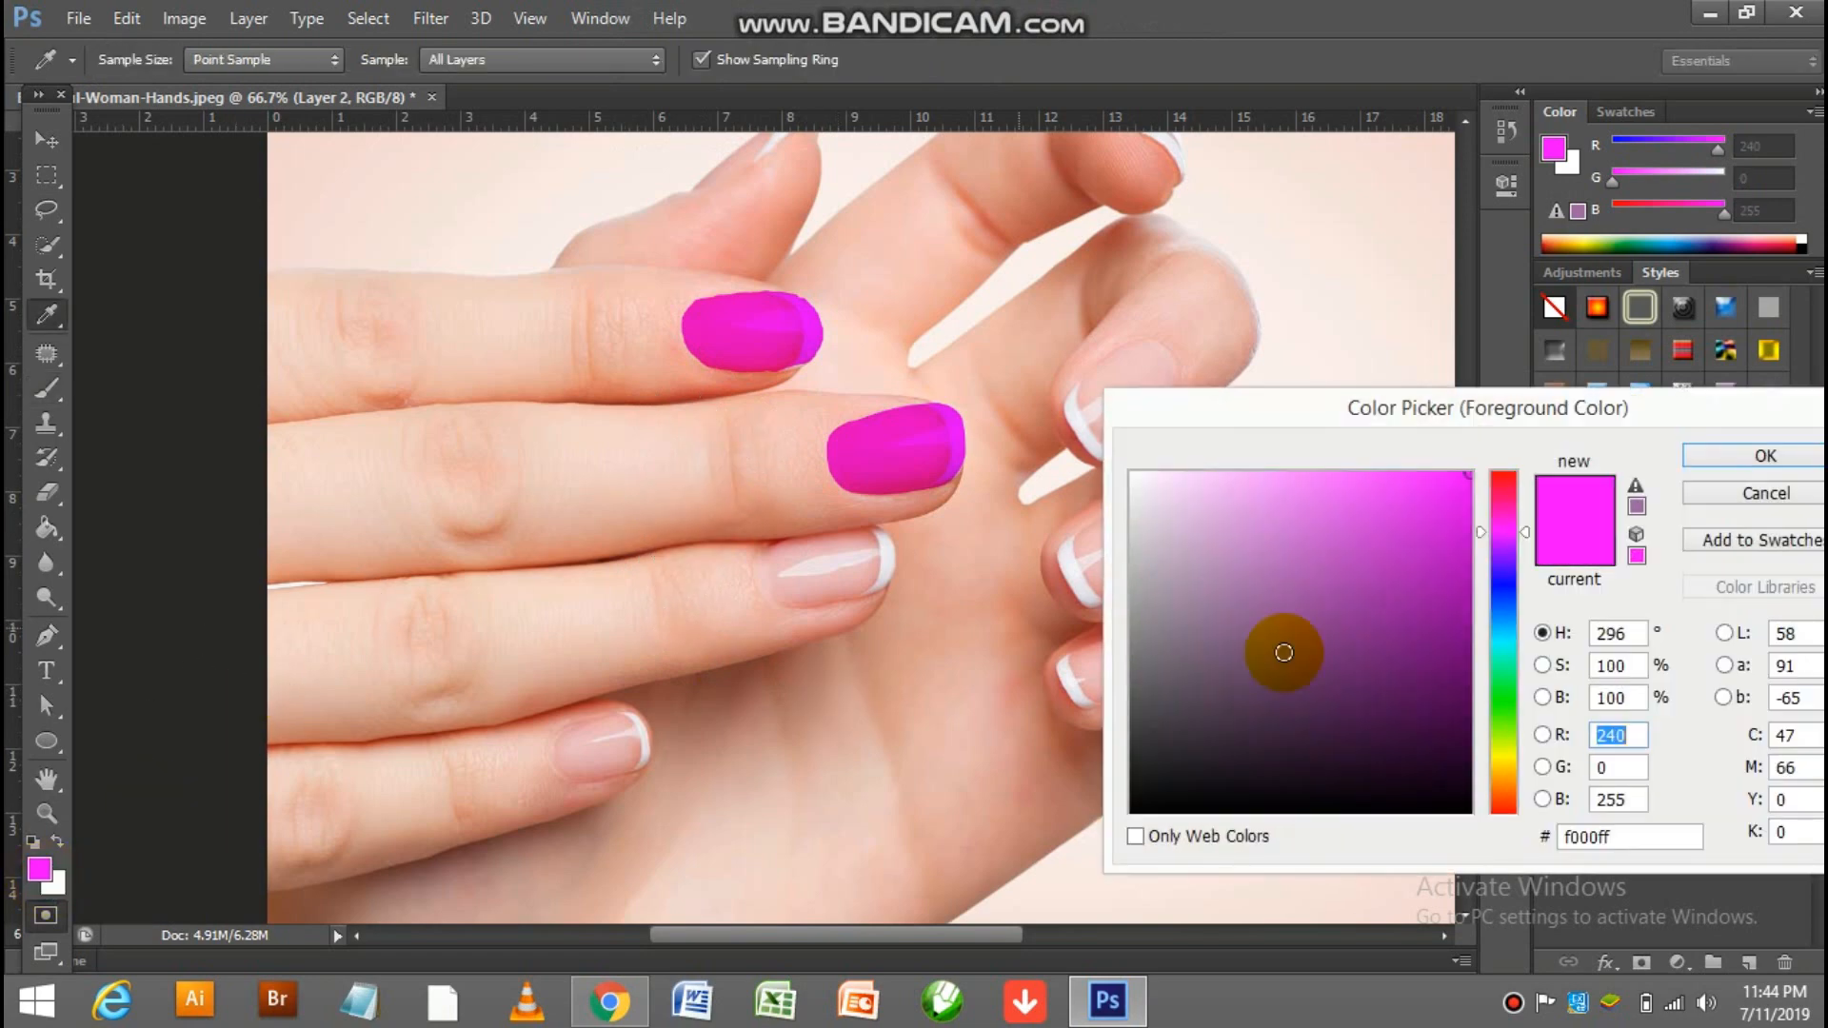
drag(1279, 647, 1110, 407)
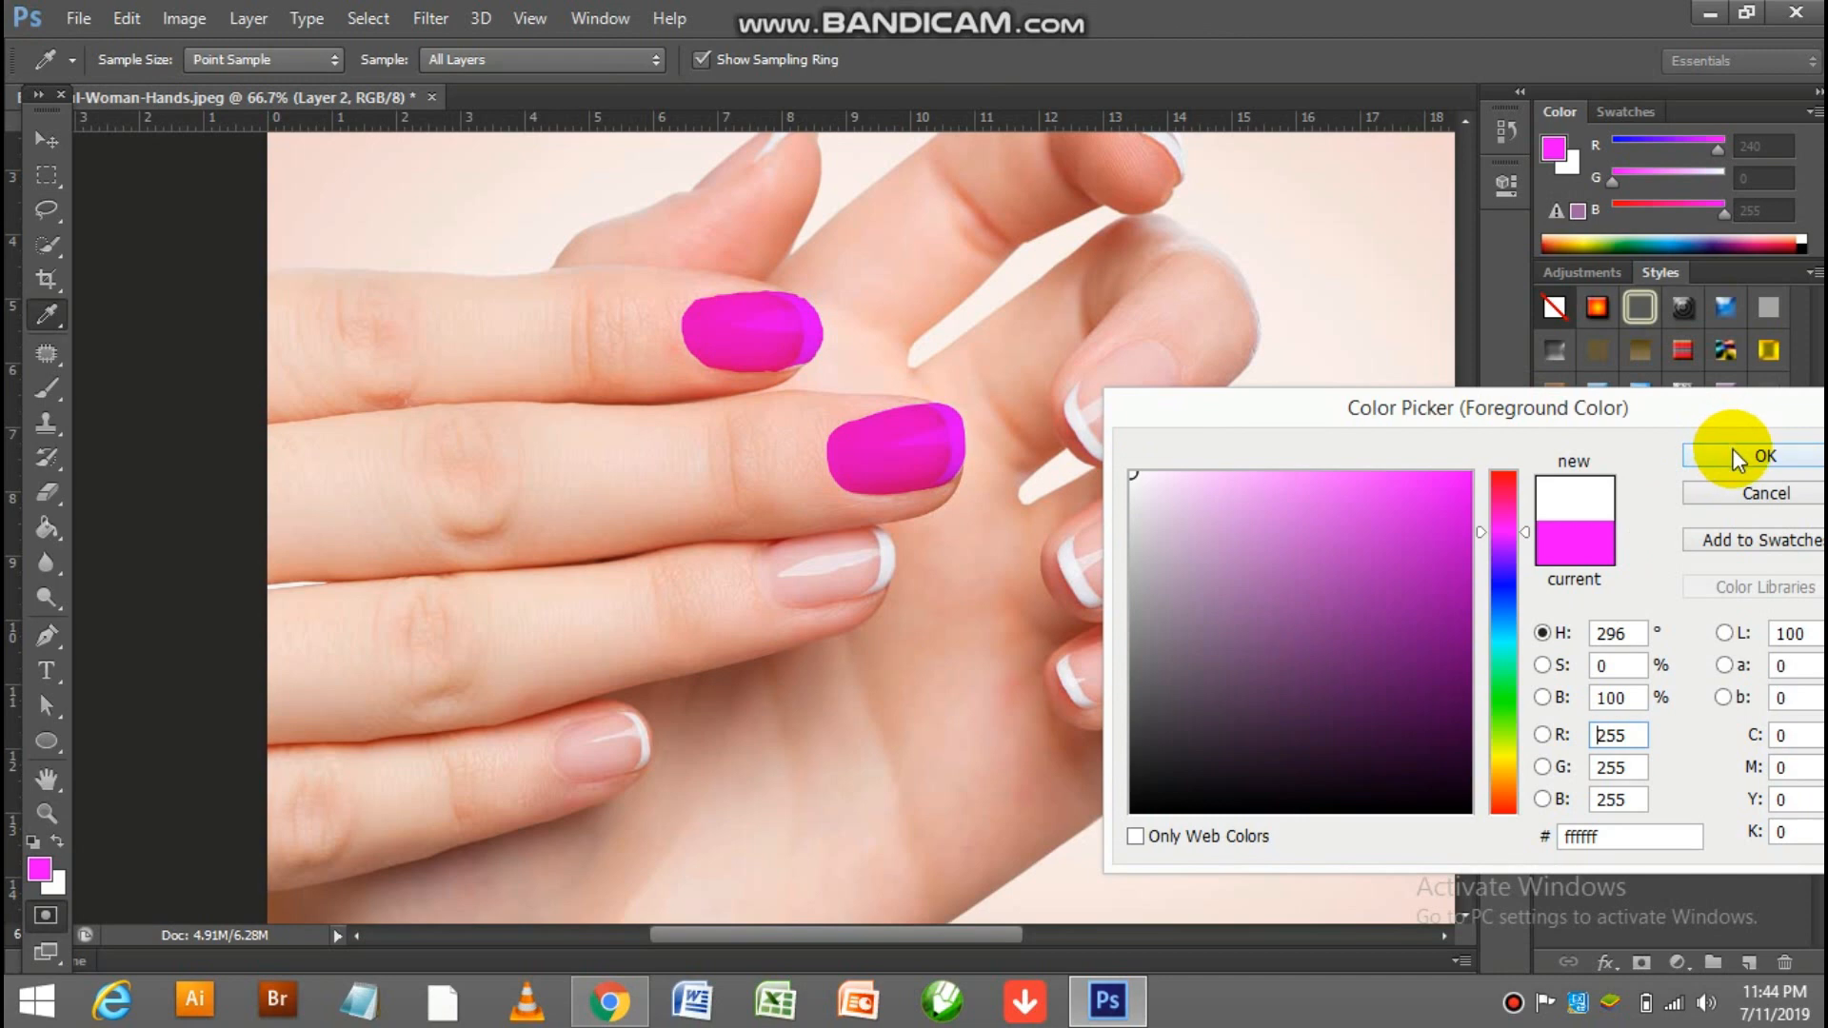
click(1738, 459)
key(b)
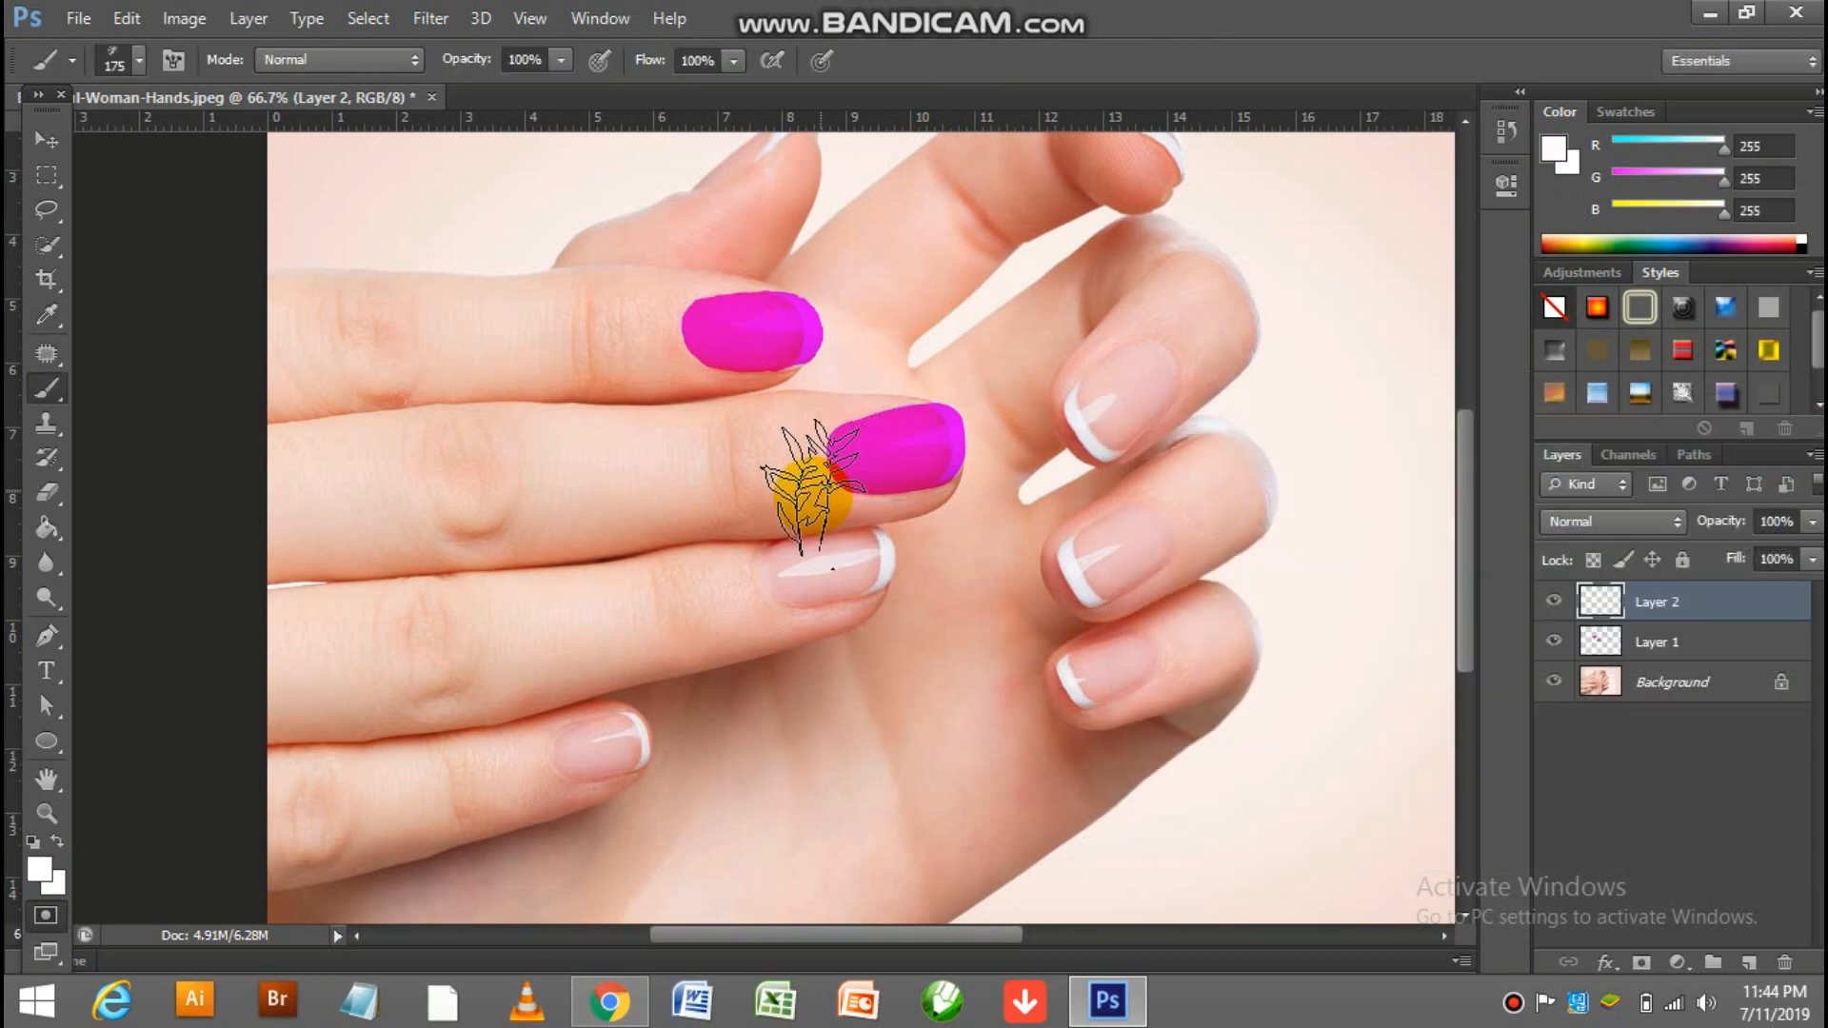
- Reduce the brush size to 125 px and stamp one white floral motif on the finger beside the lower magenta nail
key(bracketleft)
key(bracketleft)
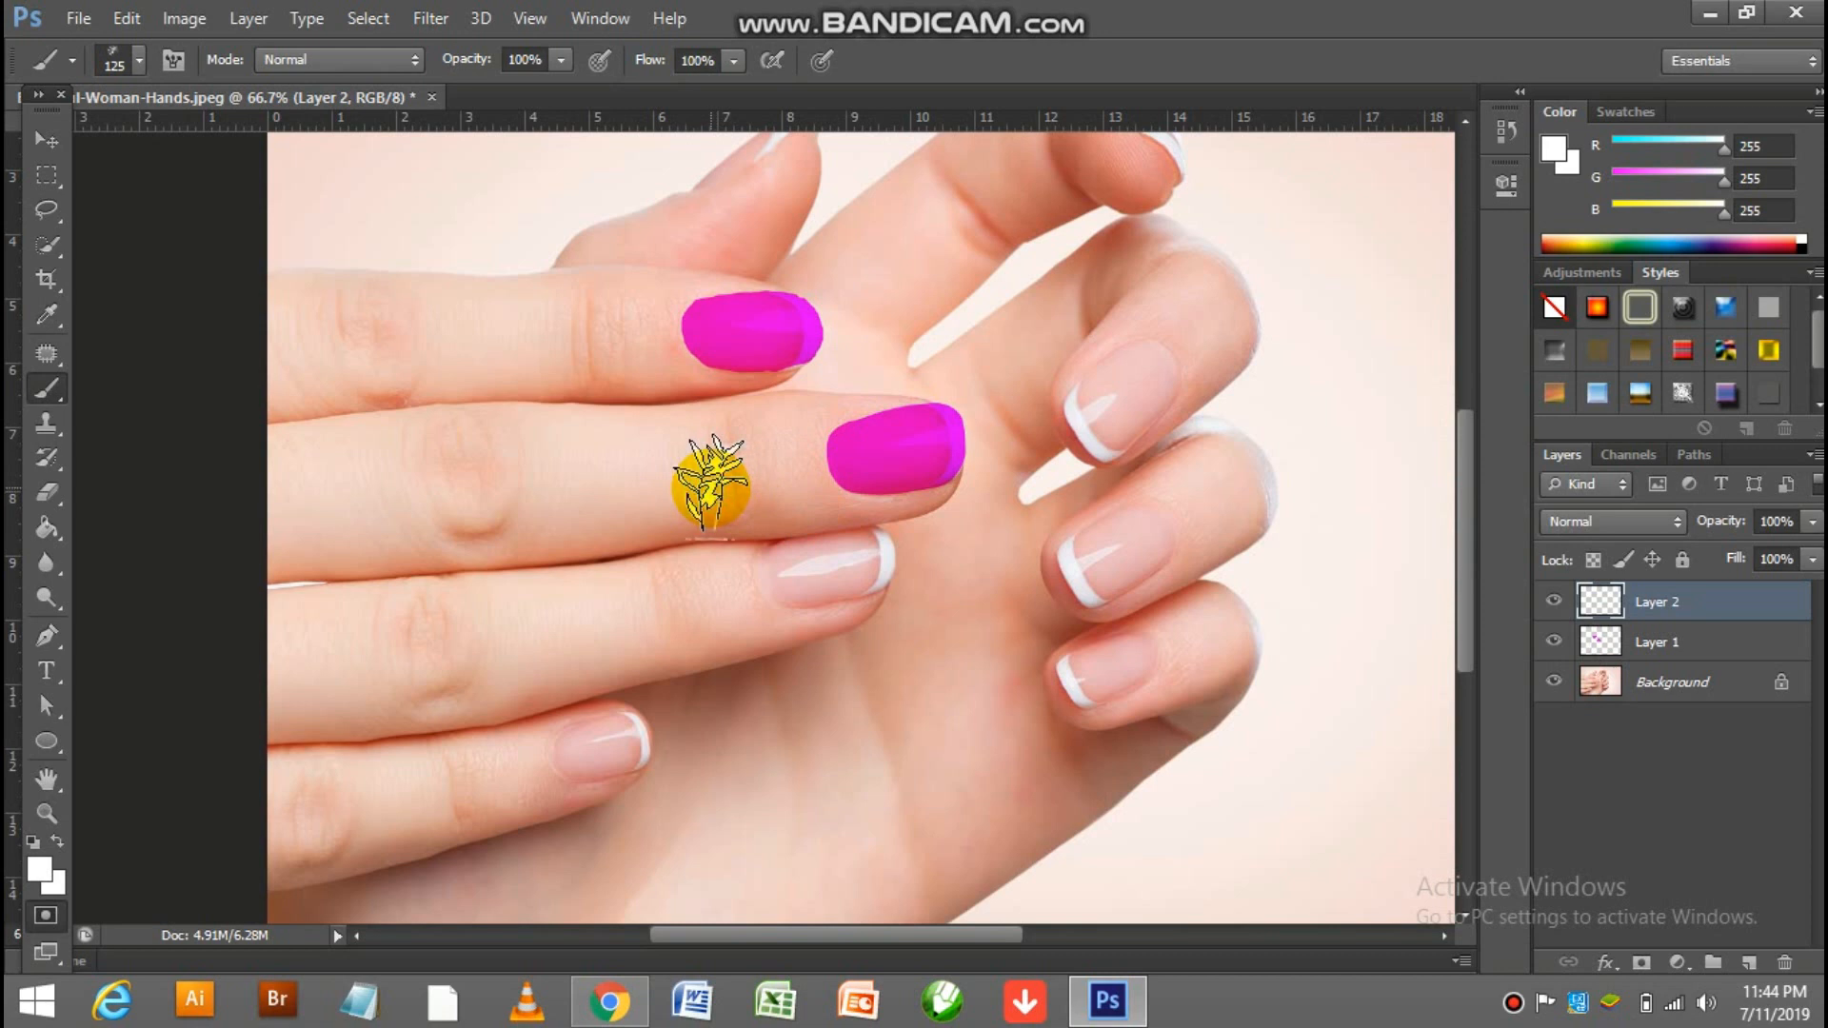
click(710, 483)
- Rotate the white floral motif on Layer 2 sideways and position it over the lower magenta nail
click(46, 140)
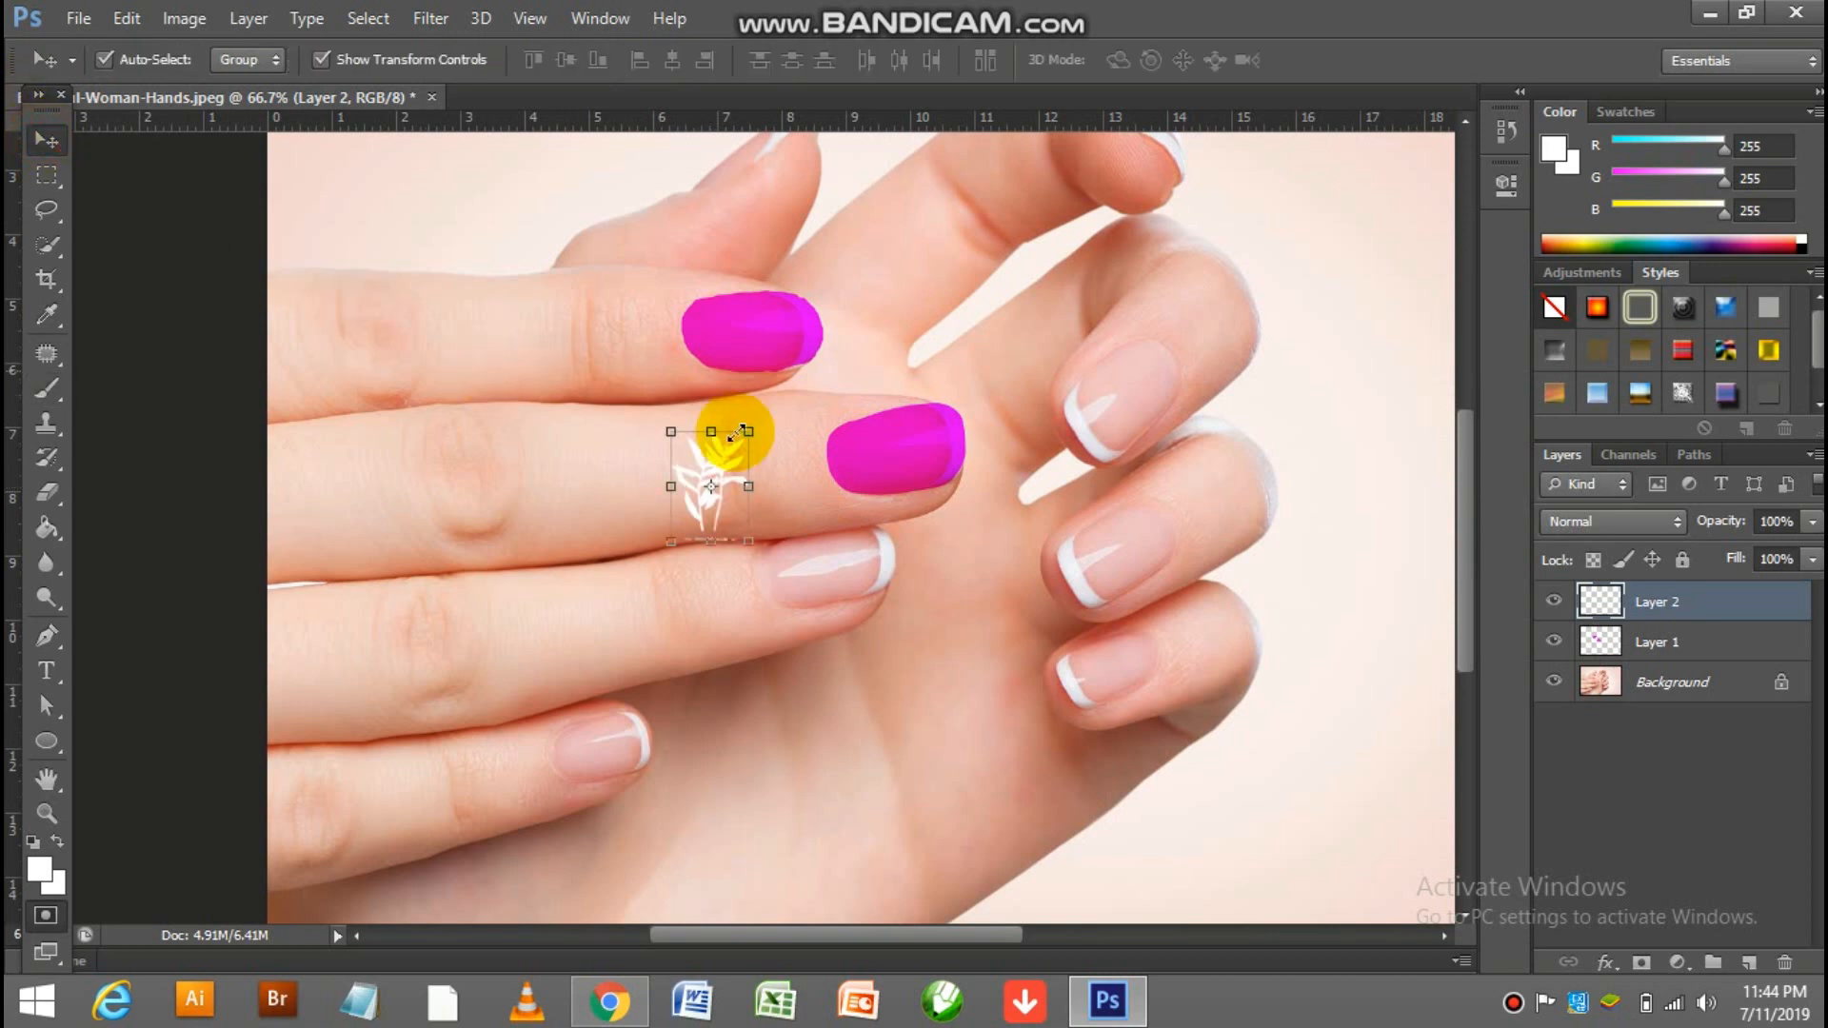
drag(718, 449, 1029, 528)
key(Return)
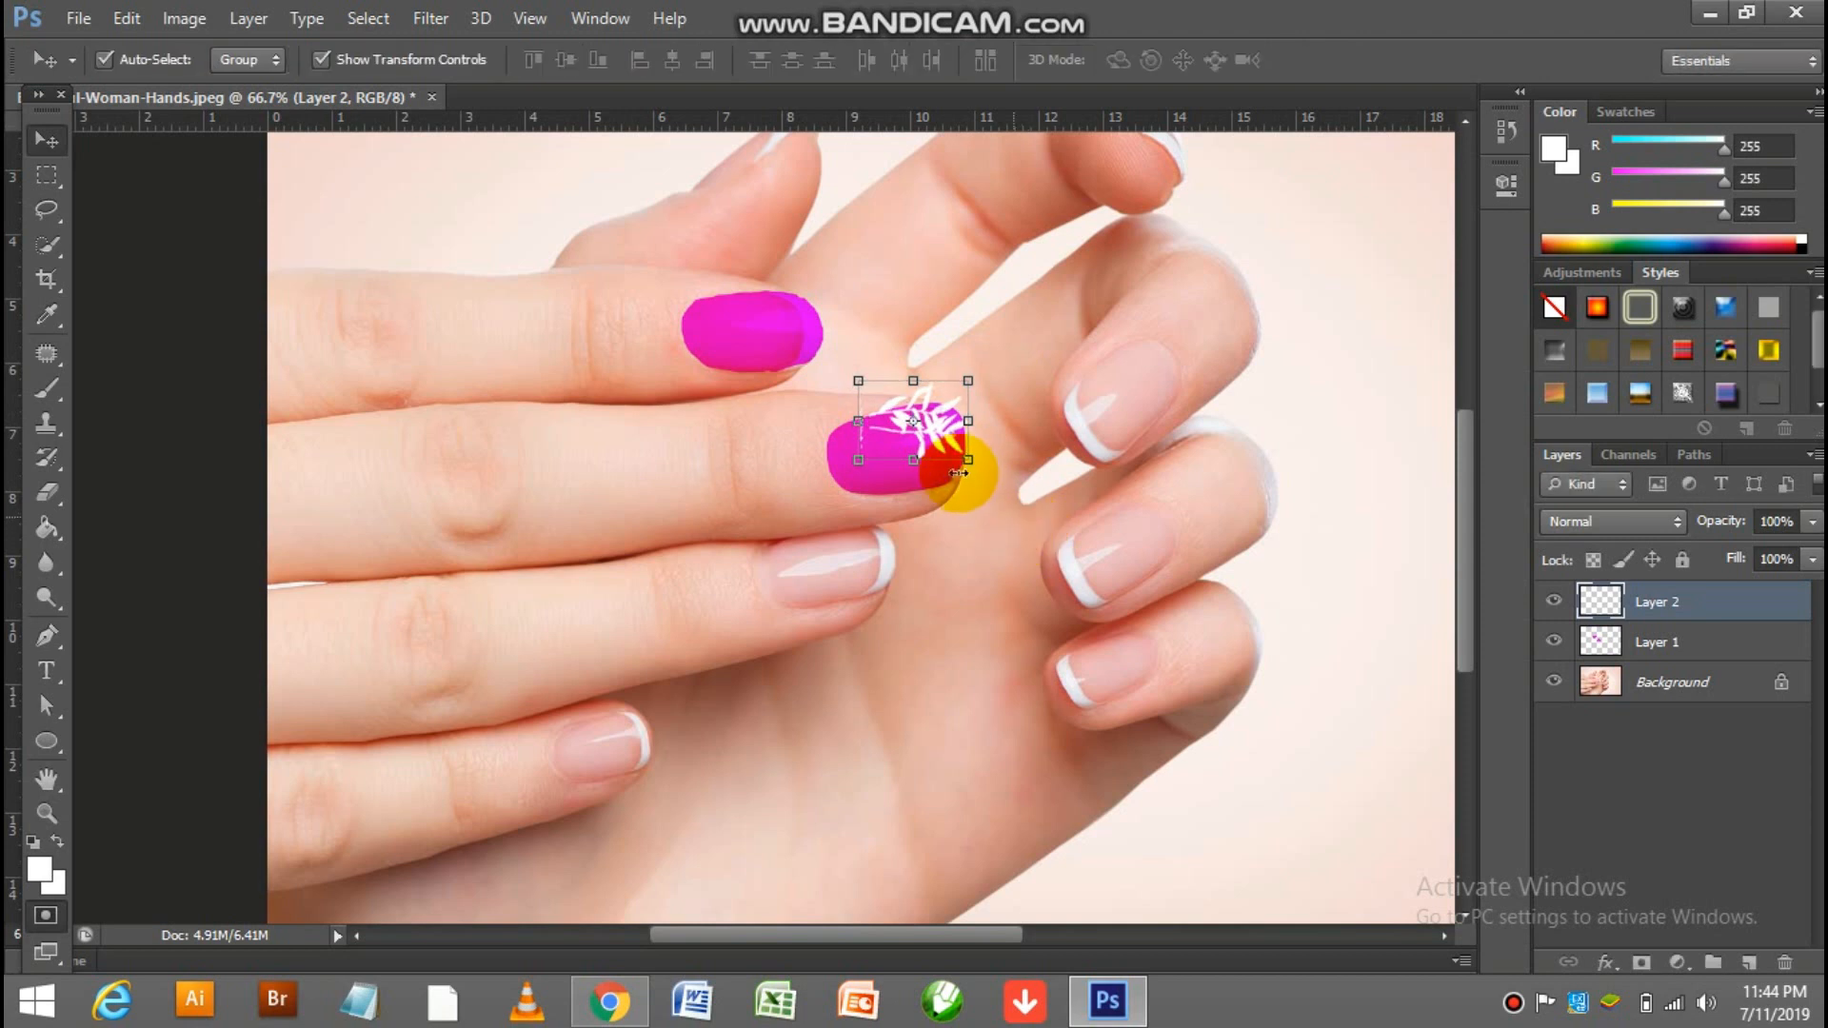
drag(938, 420, 936, 473)
key(ctrl+t)
key(Return)
- Duplicate the floral motif onto the upper magenta nail and deselect its layer
drag(935, 469, 790, 345)
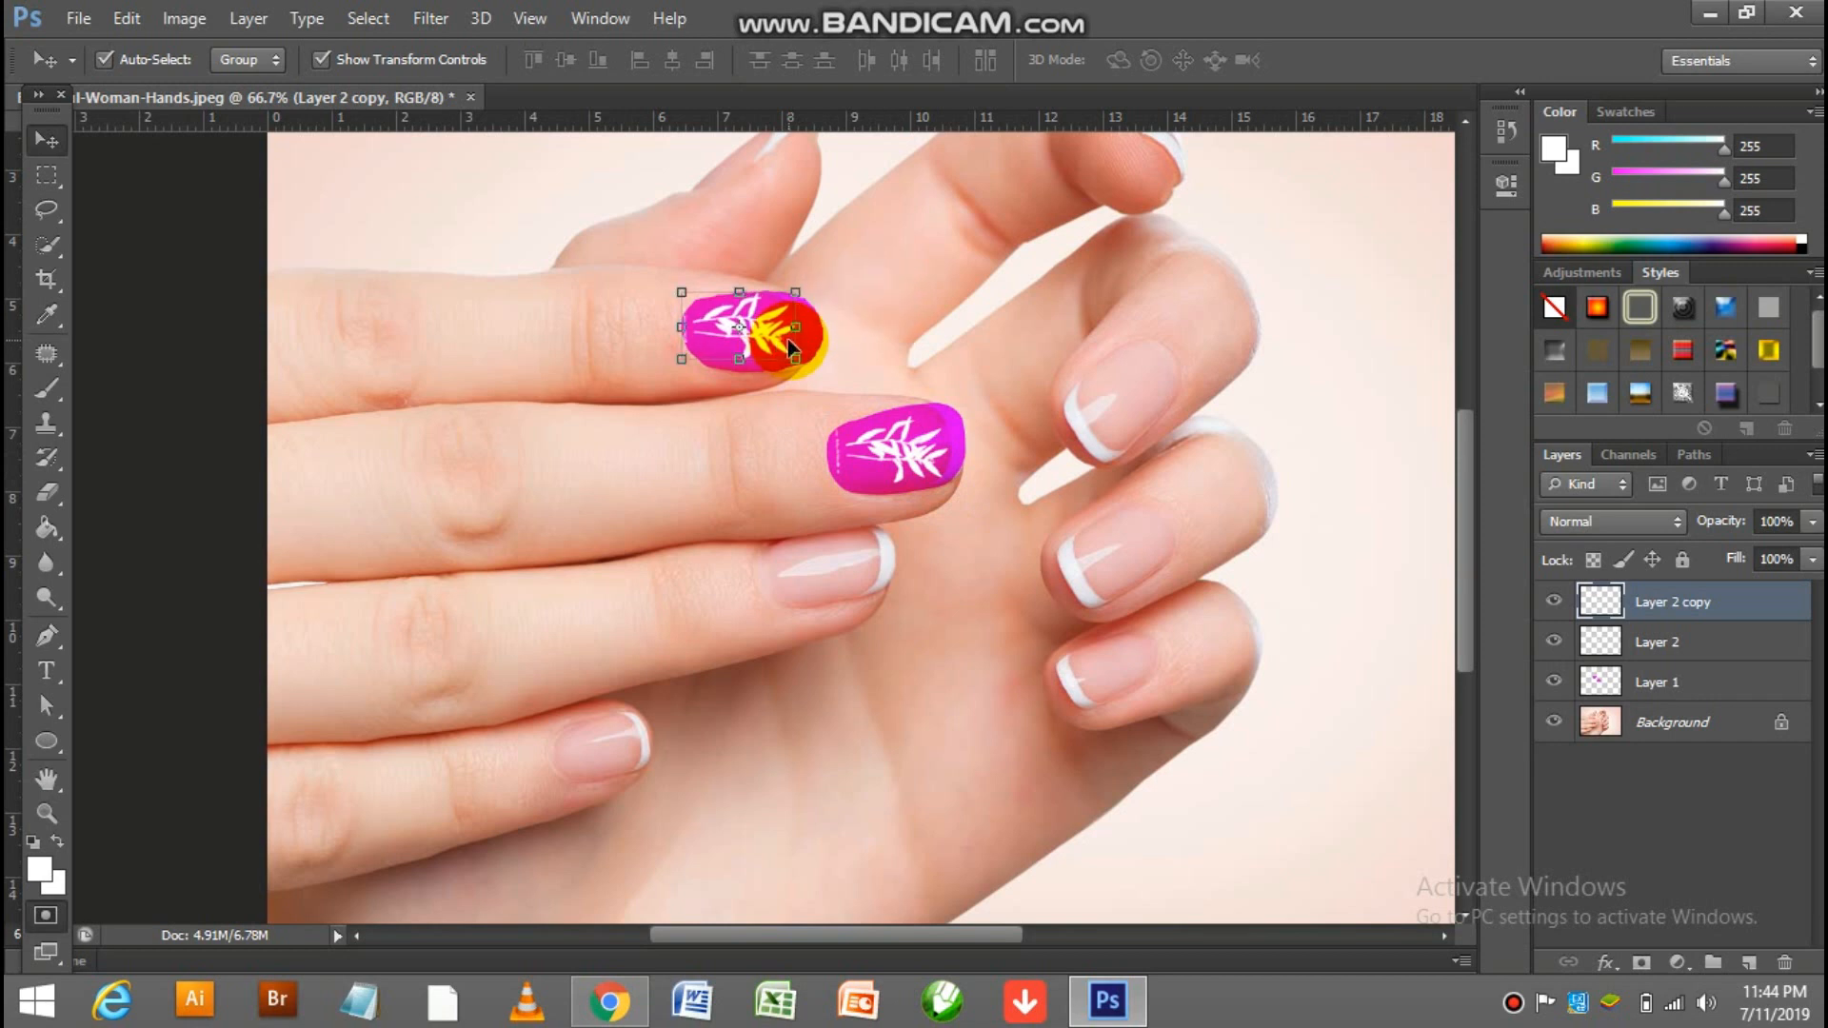
click(1421, 385)
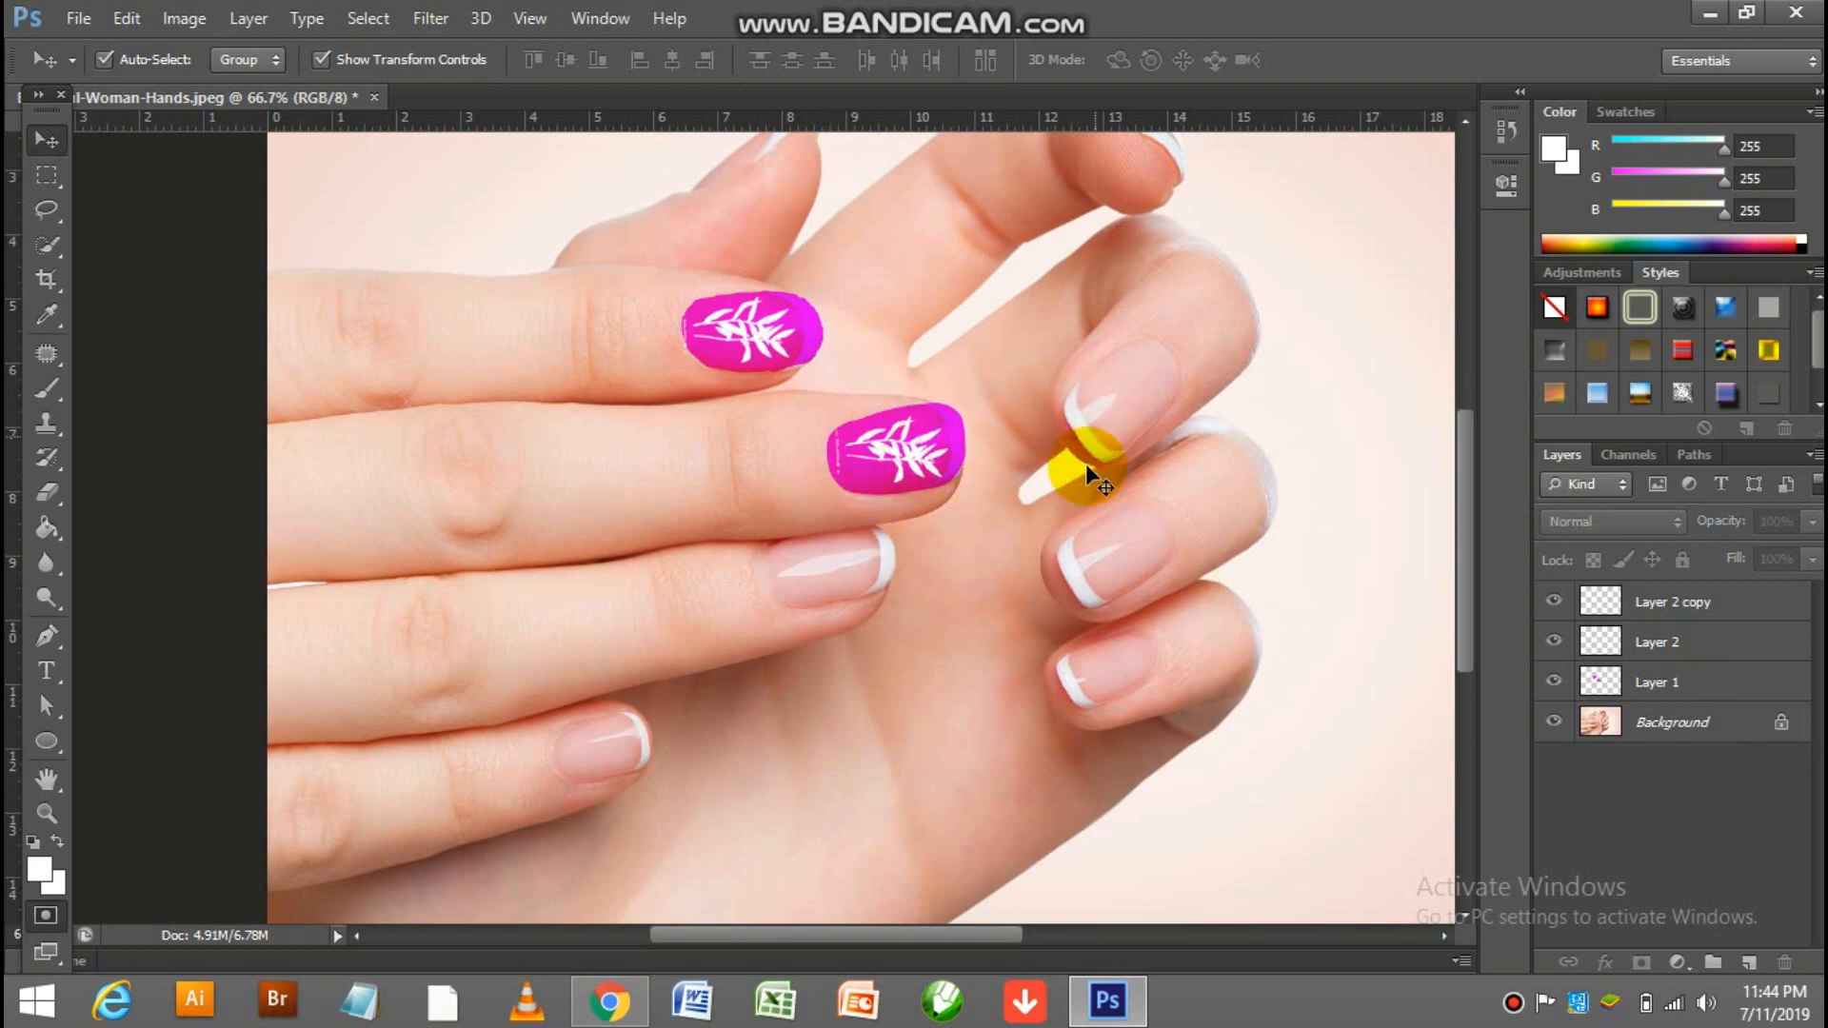
- Try a Color Overlay on Layer 1 with the green colour 3cff00, and discard the effect
click(1662, 693)
key(q)
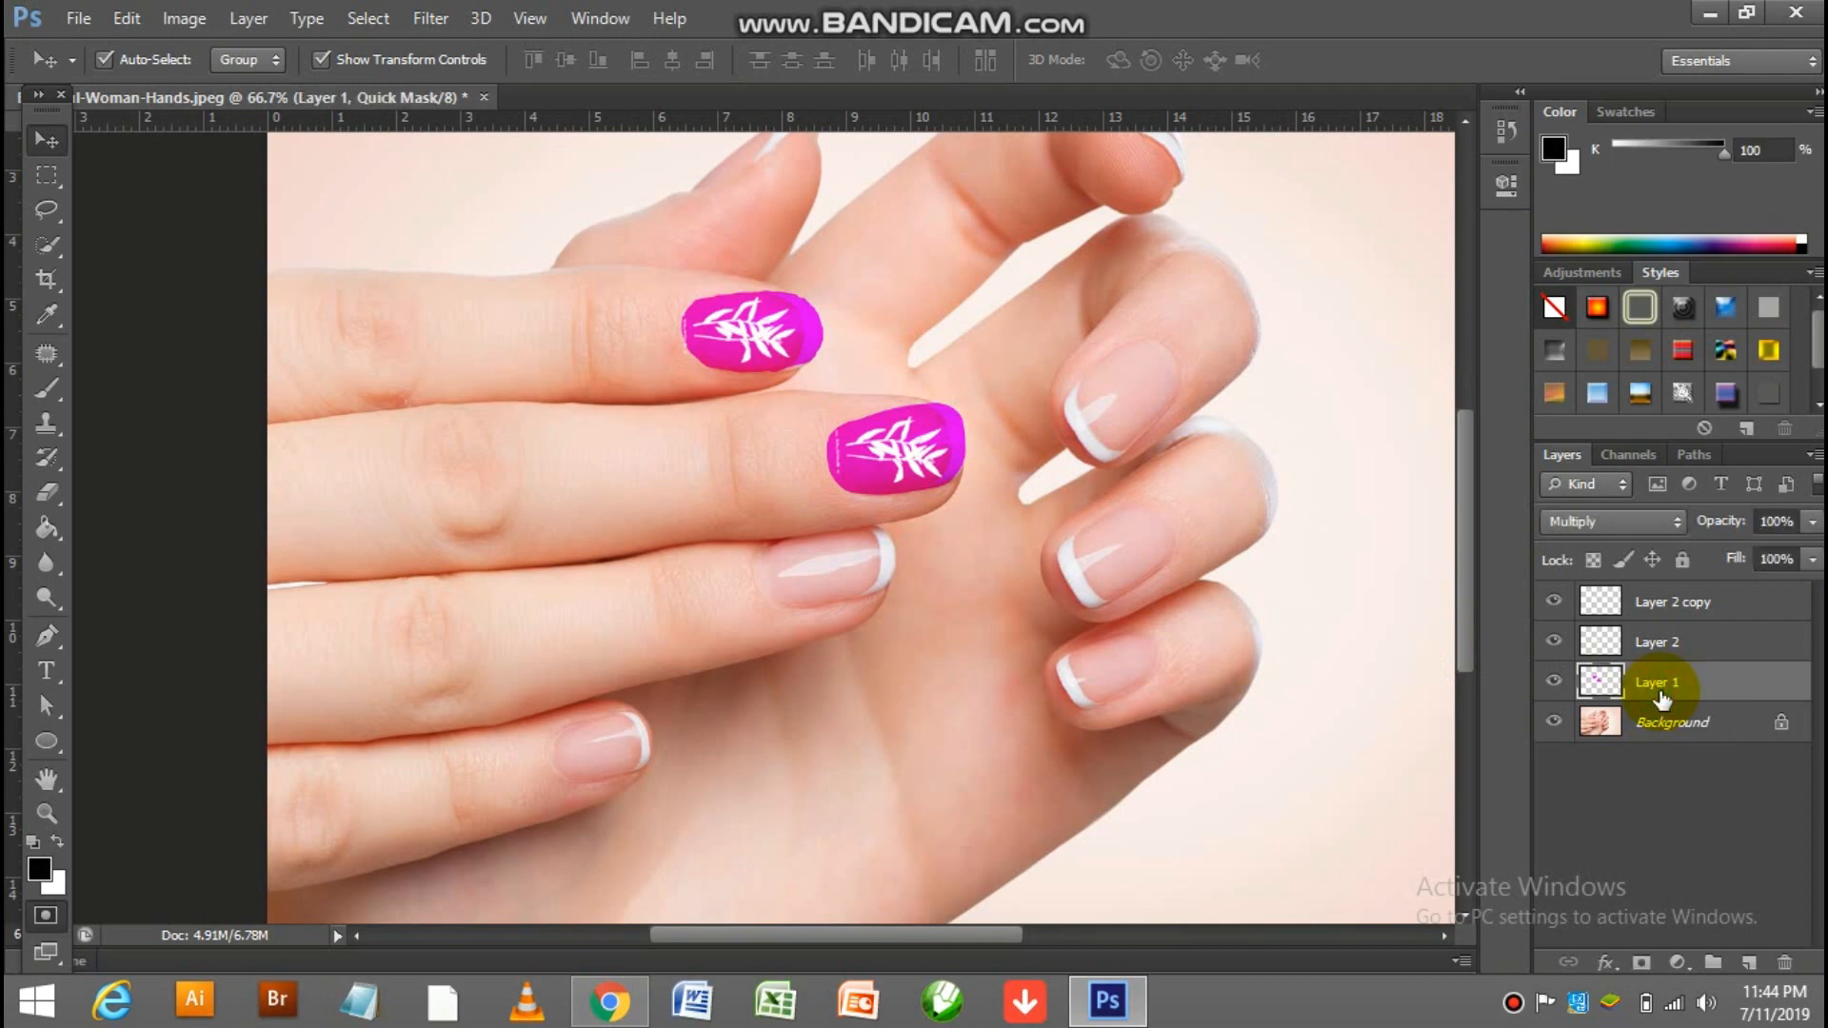
click(1602, 961)
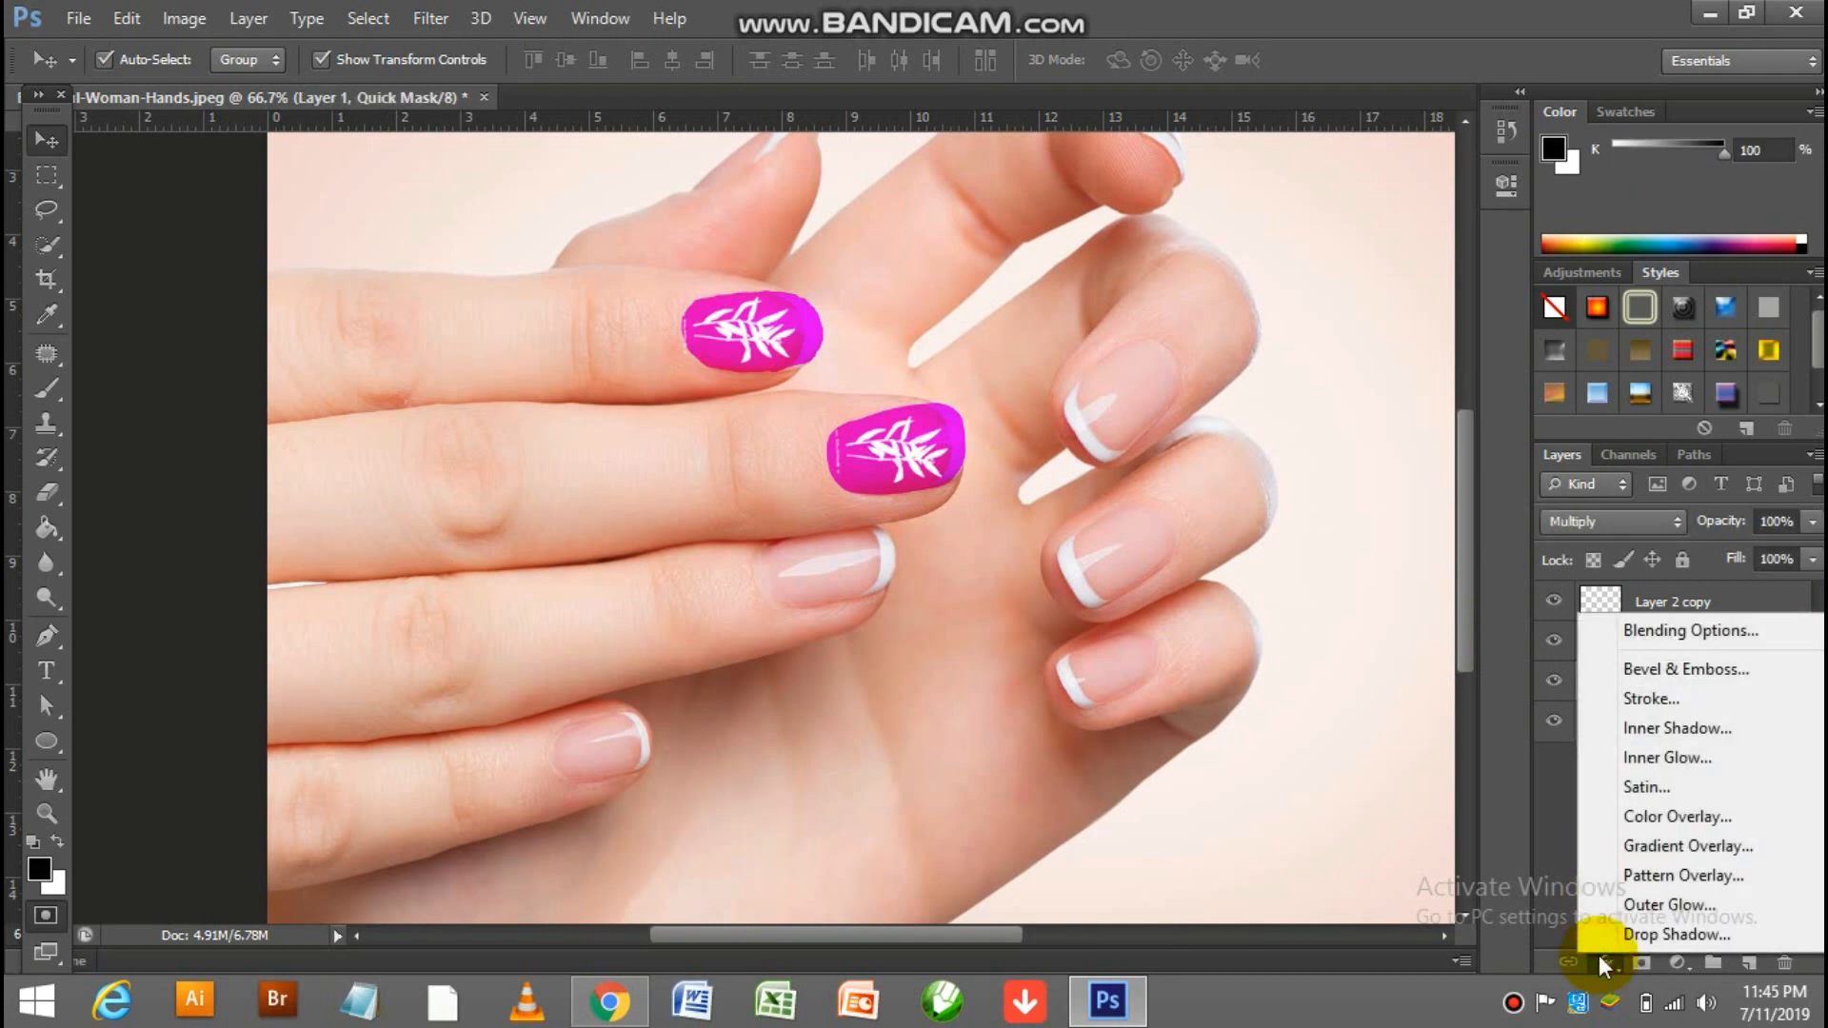
click(1687, 826)
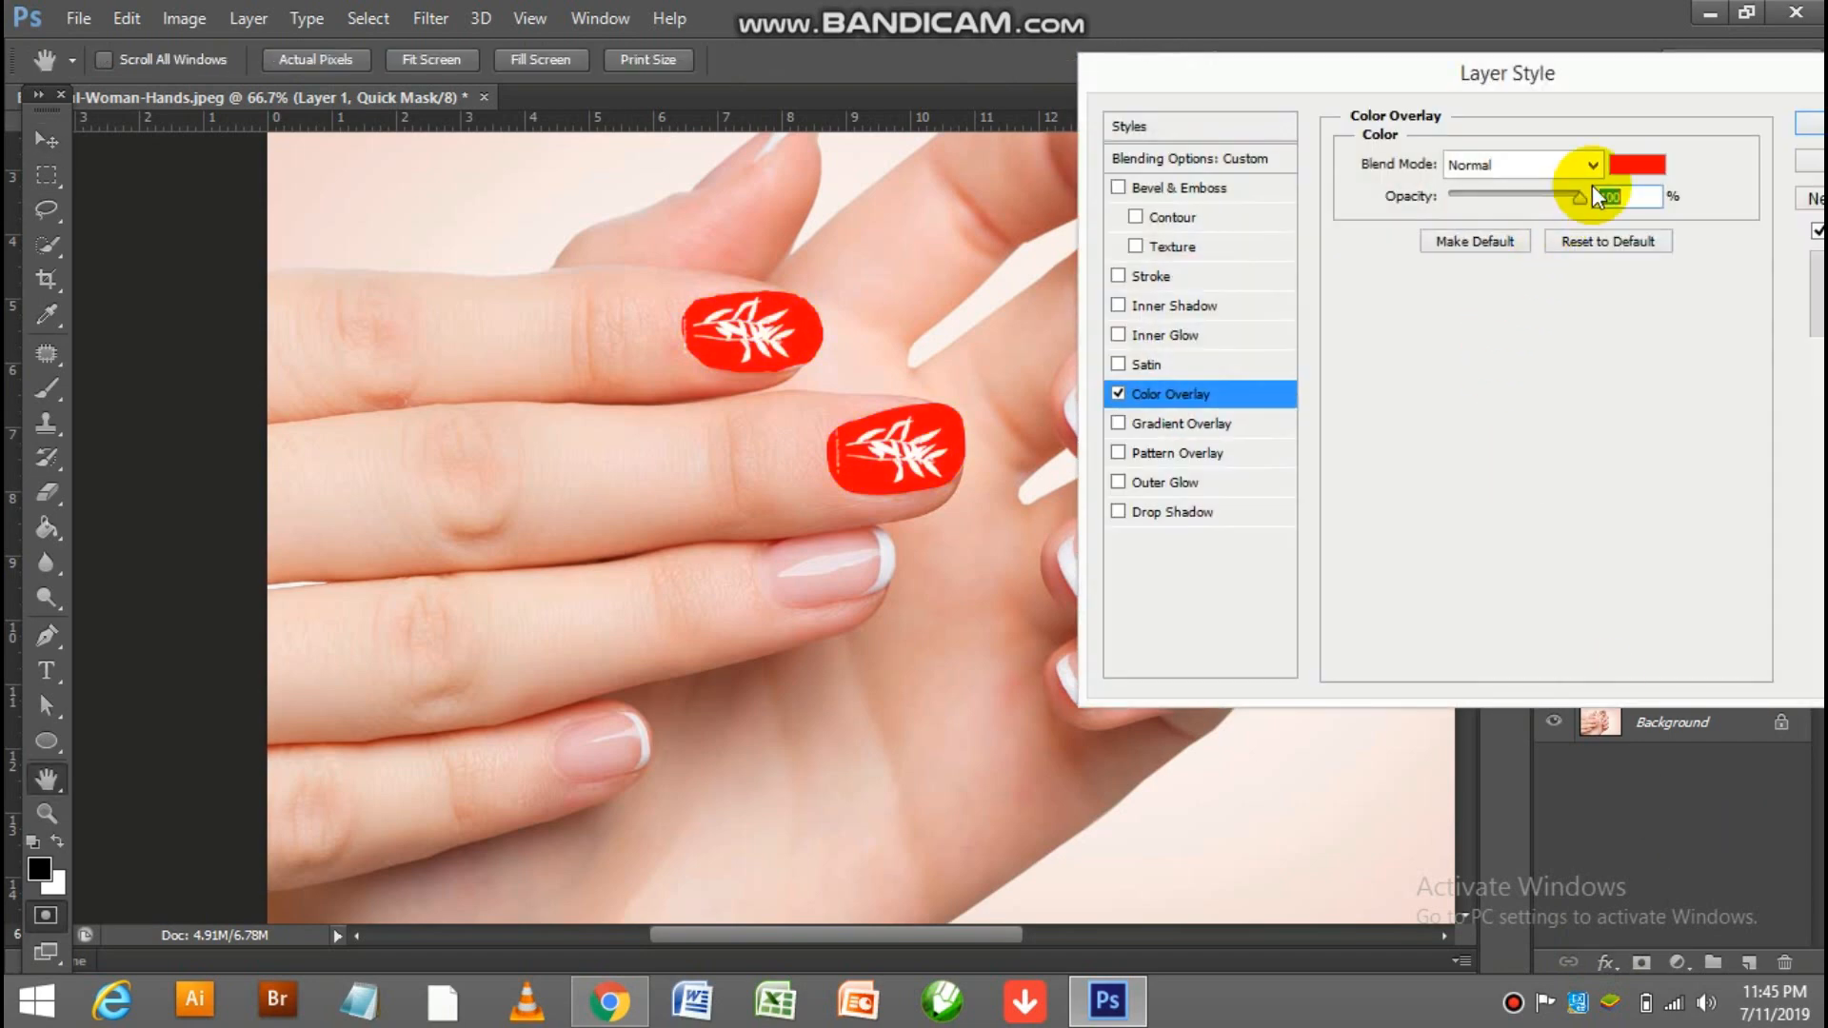
click(1630, 165)
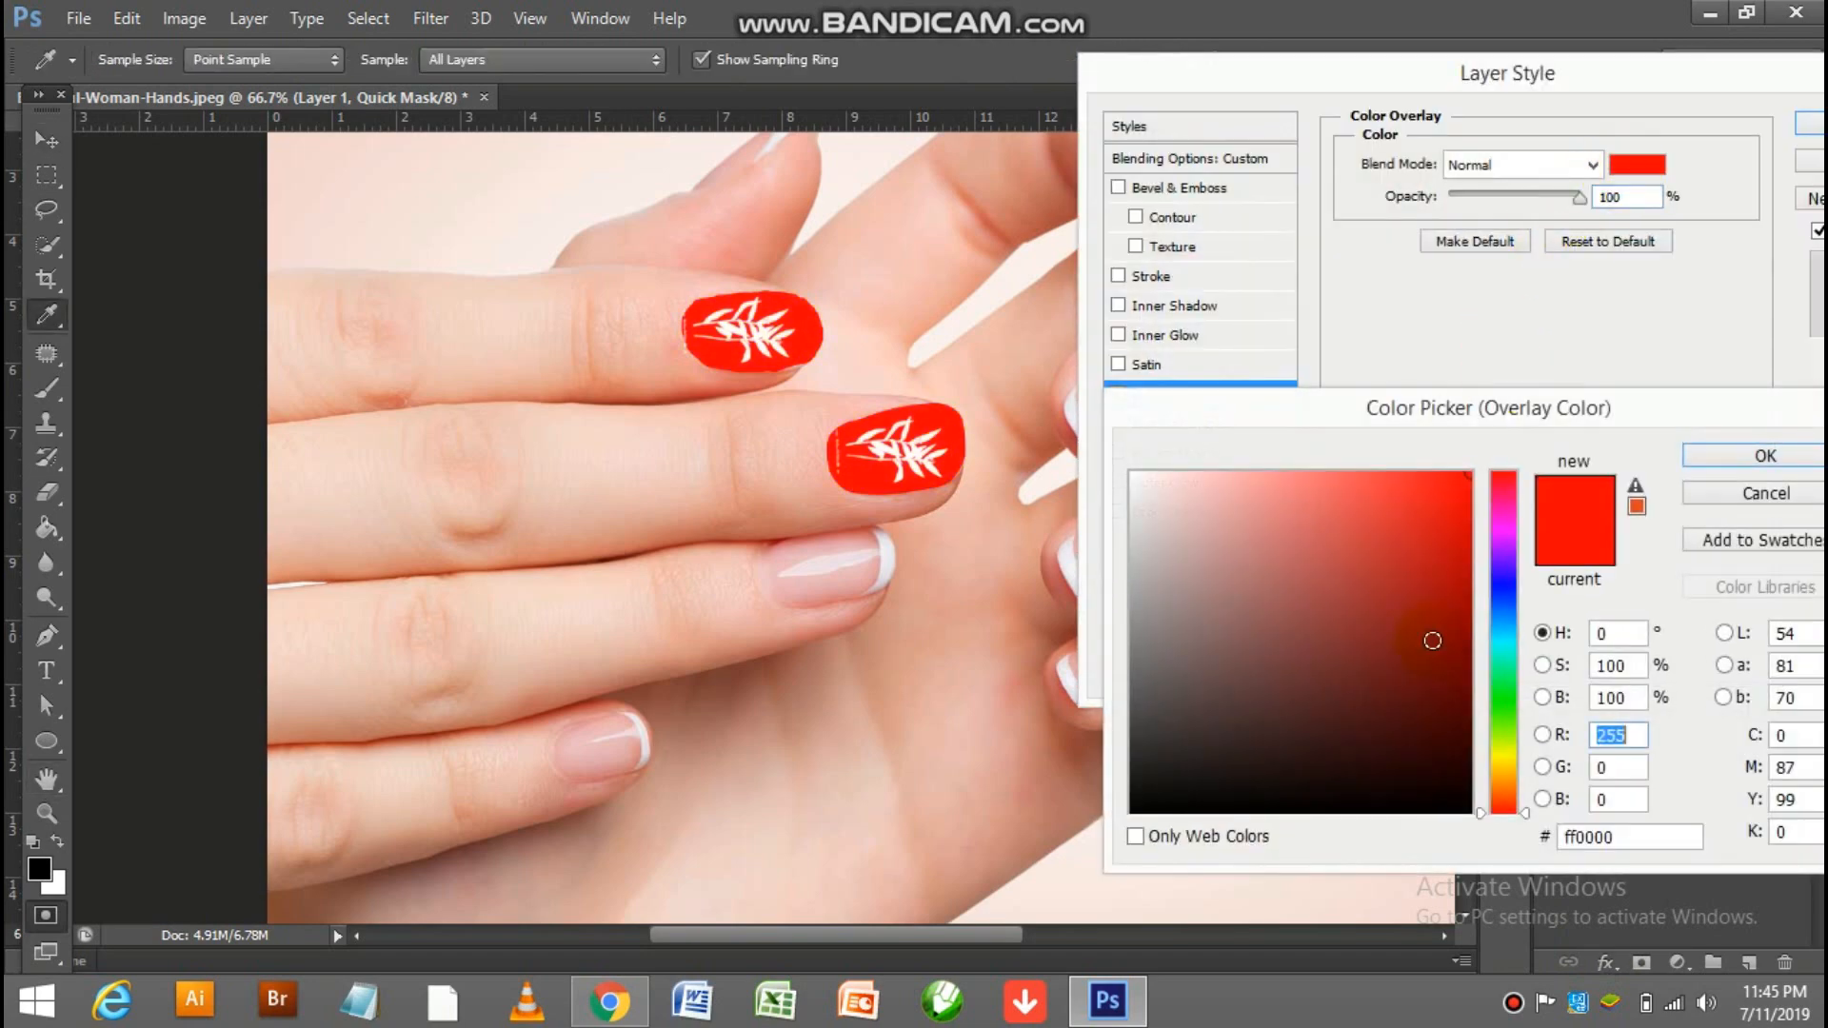
click(1506, 582)
click(1507, 672)
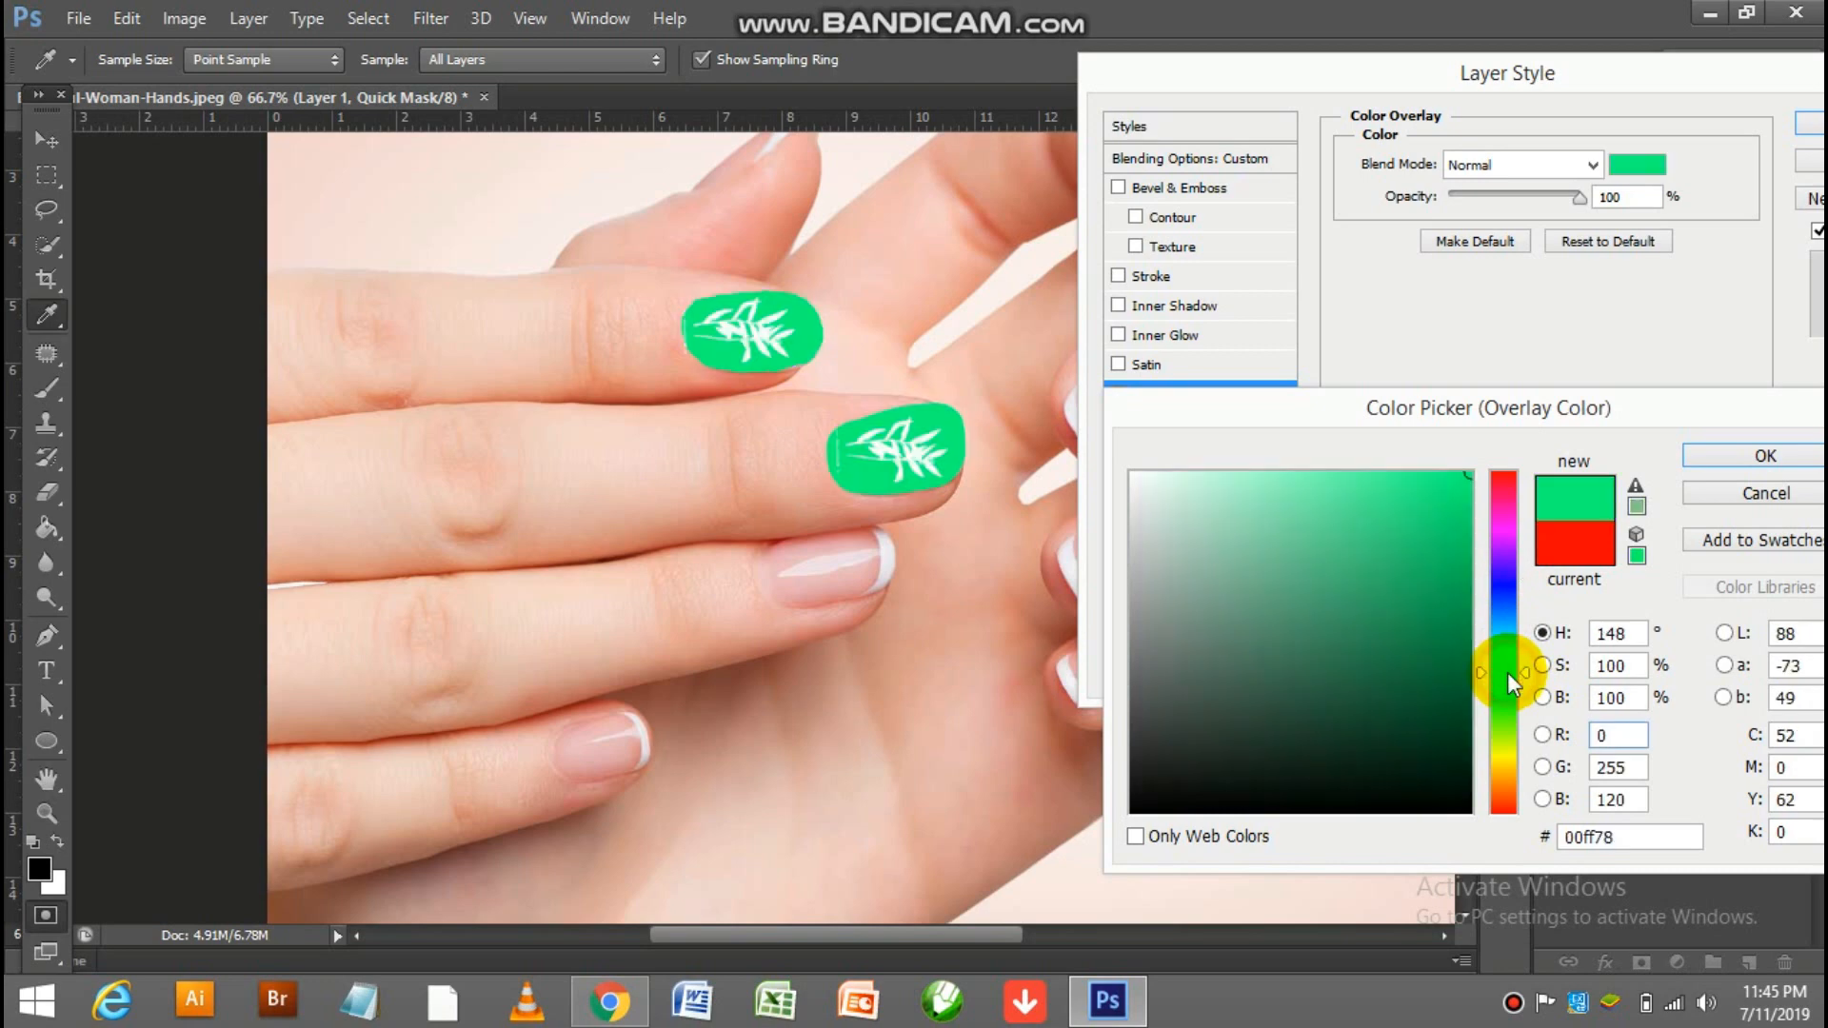
click(1508, 714)
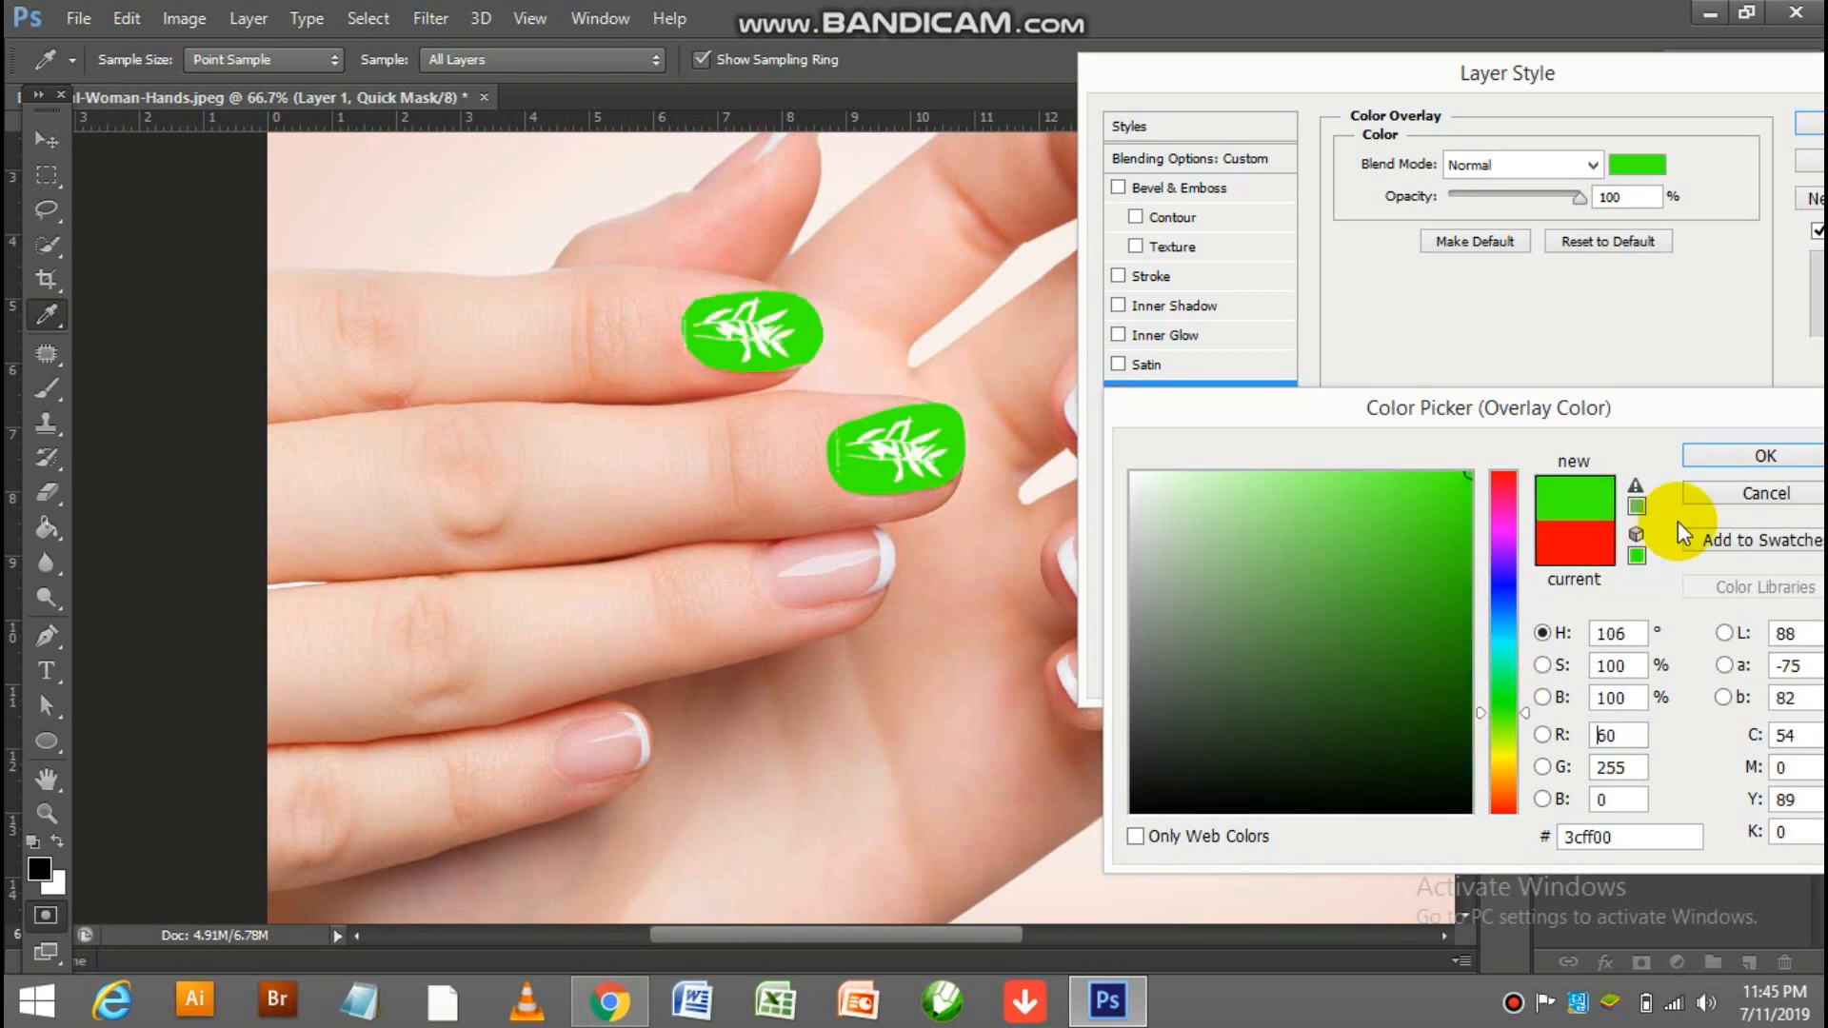
click(1740, 488)
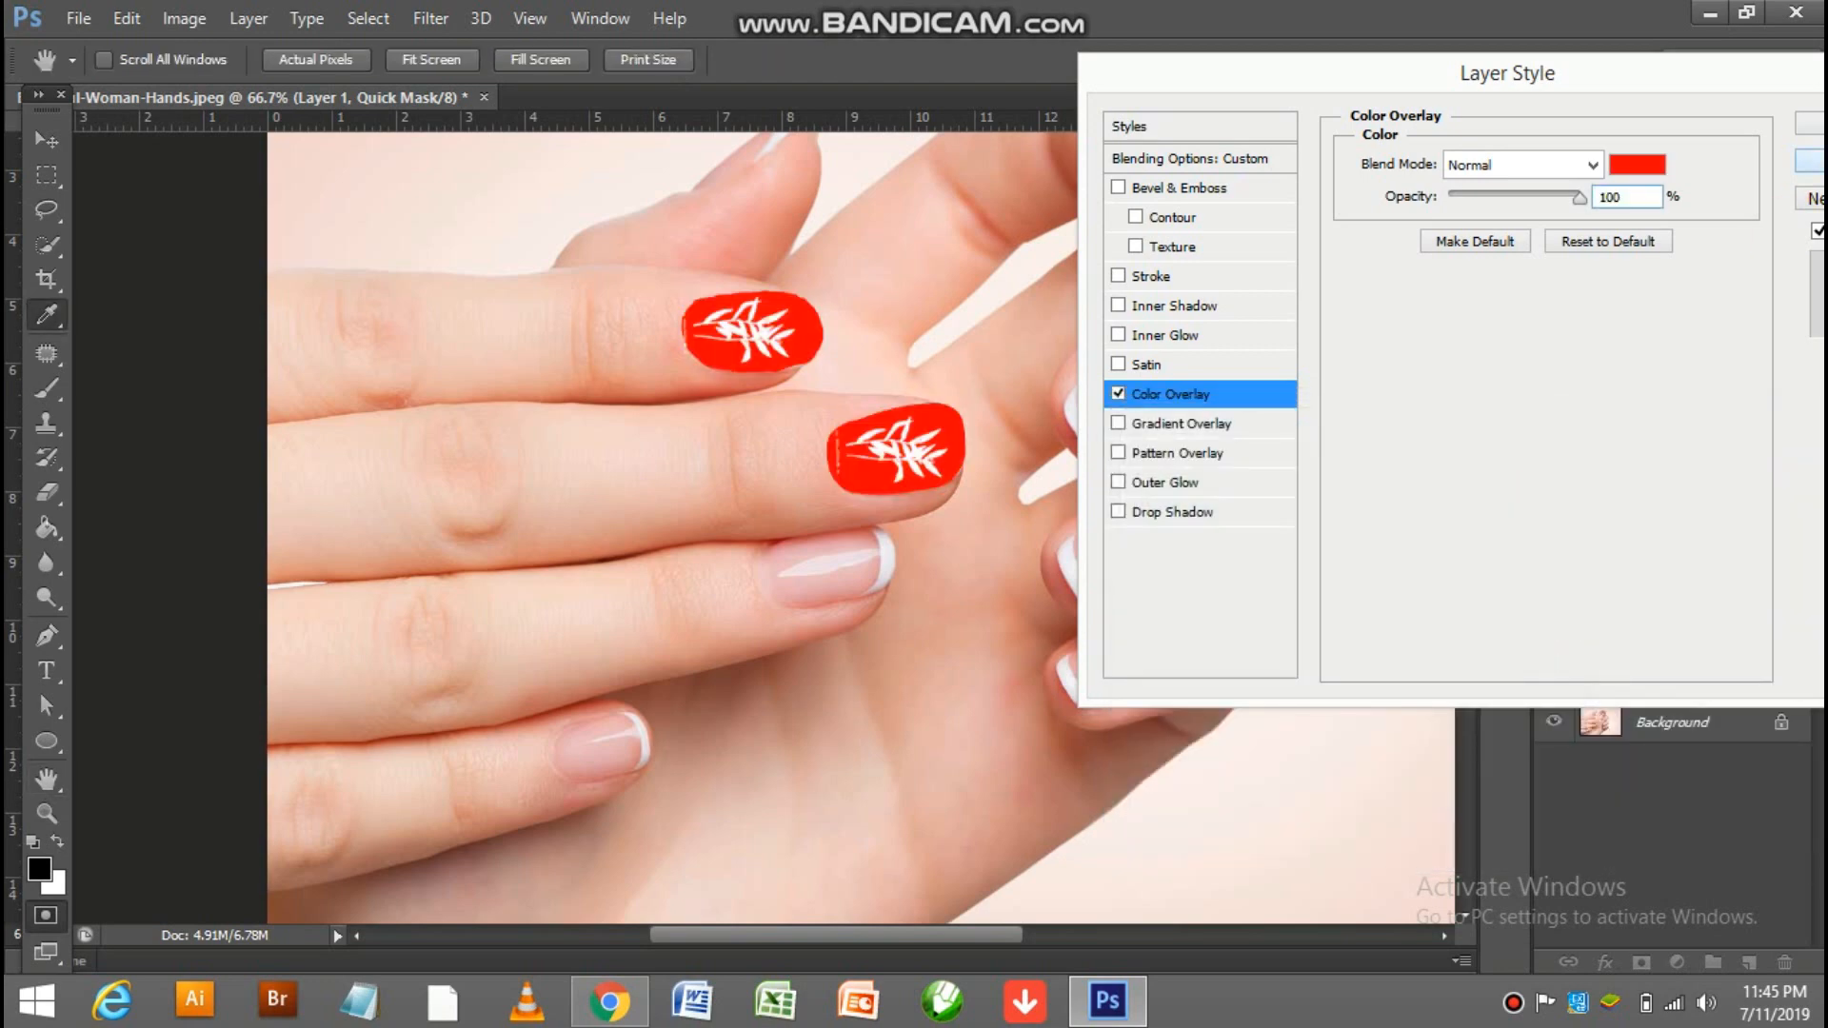
click(1810, 161)
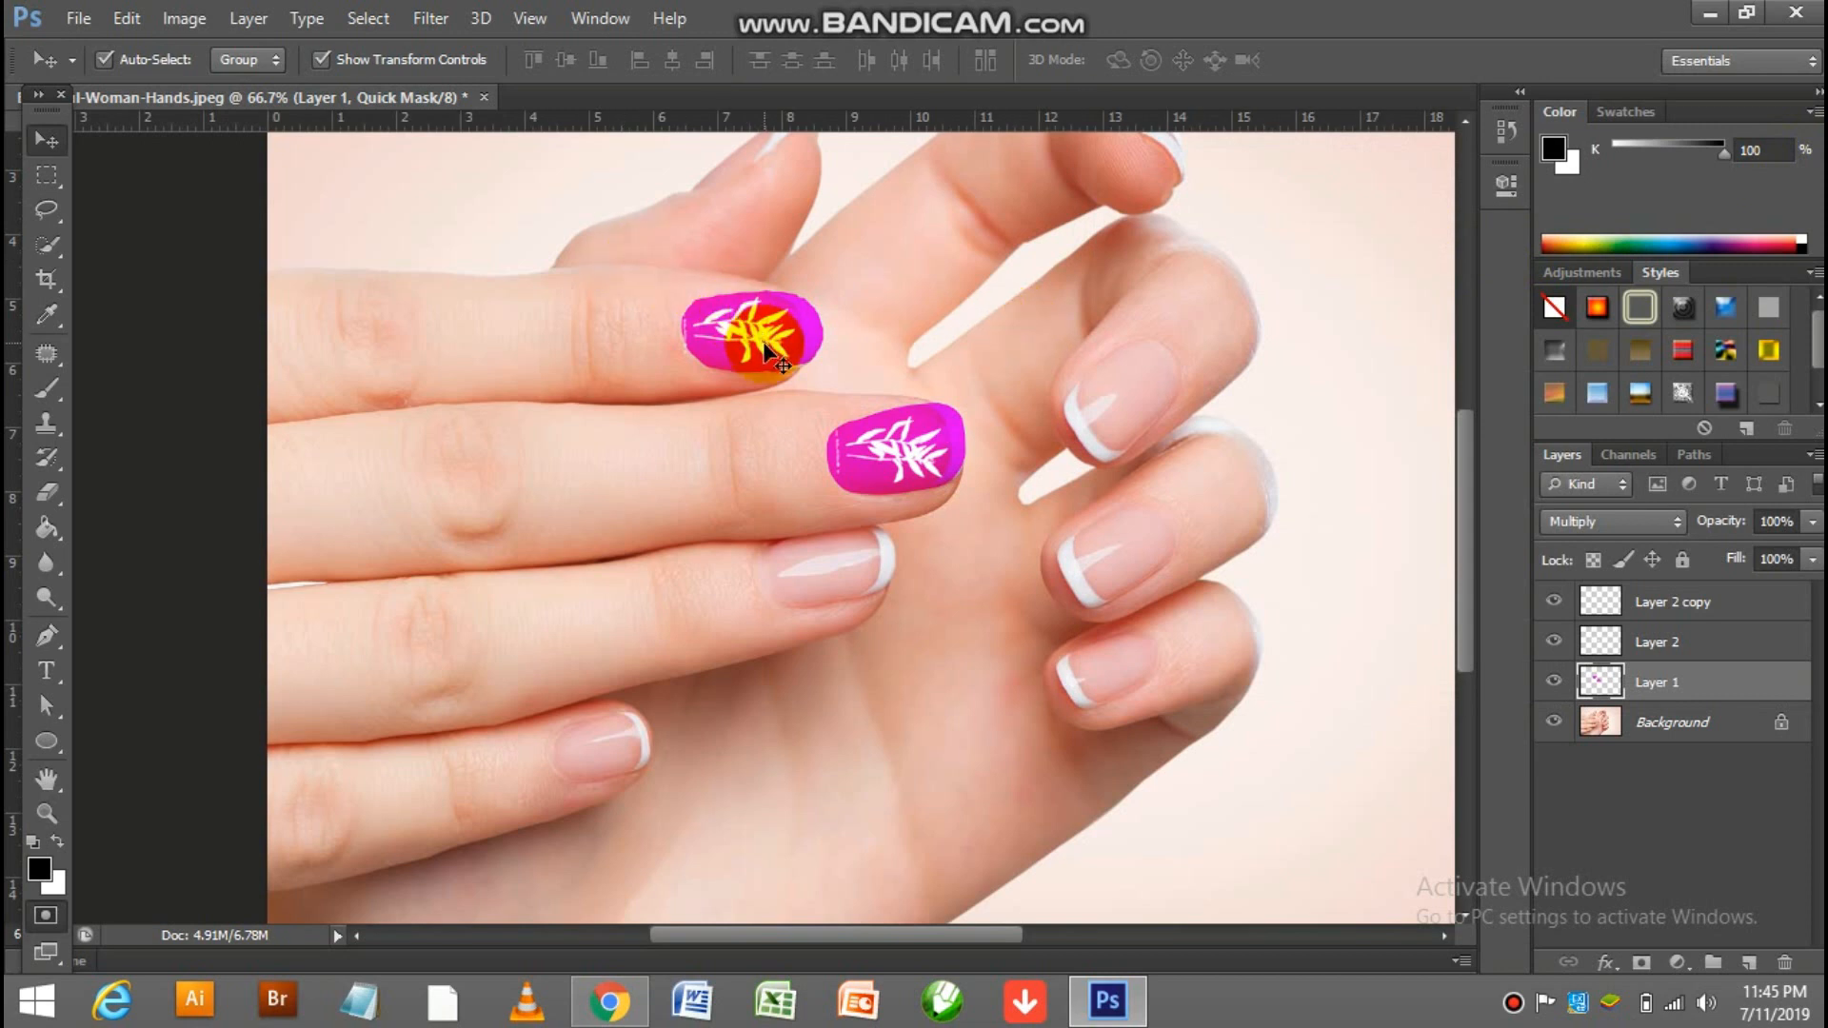
- Delete the two floral motif layers, Layer 2 copy and Layer 2, leaving the nail colour layer
click(764, 345)
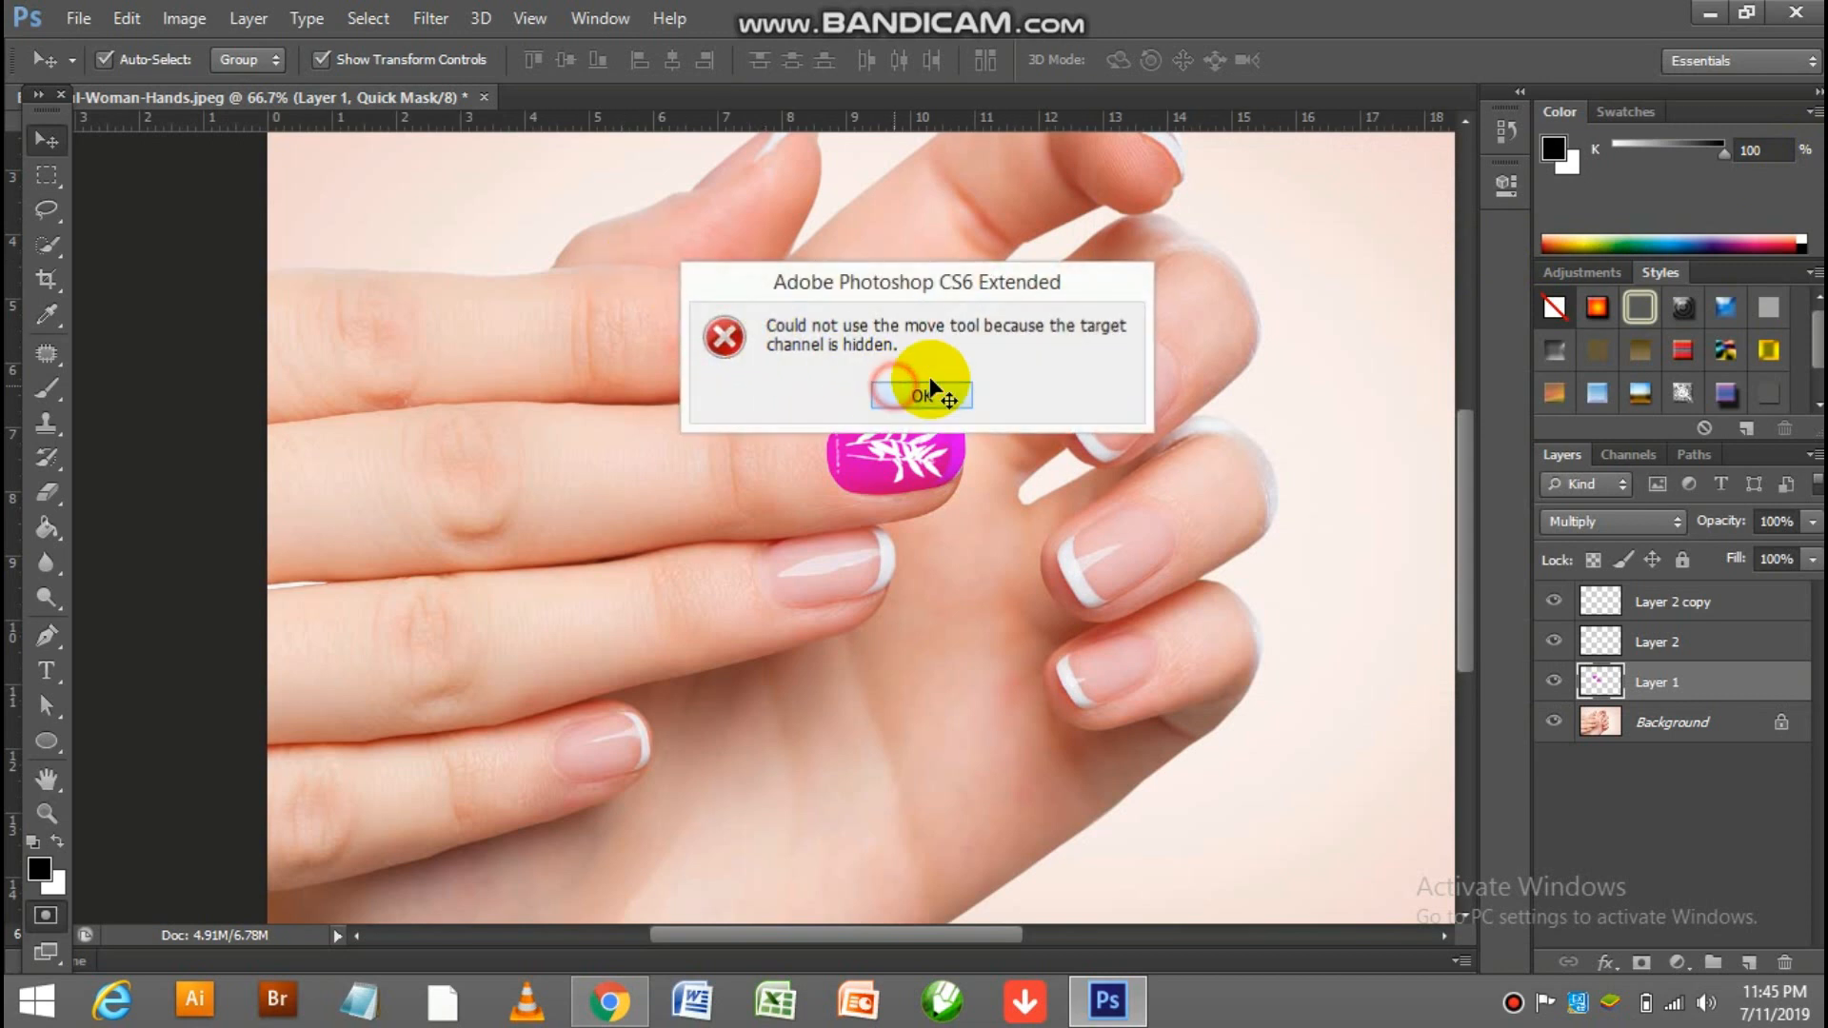
click(894, 394)
click(1676, 609)
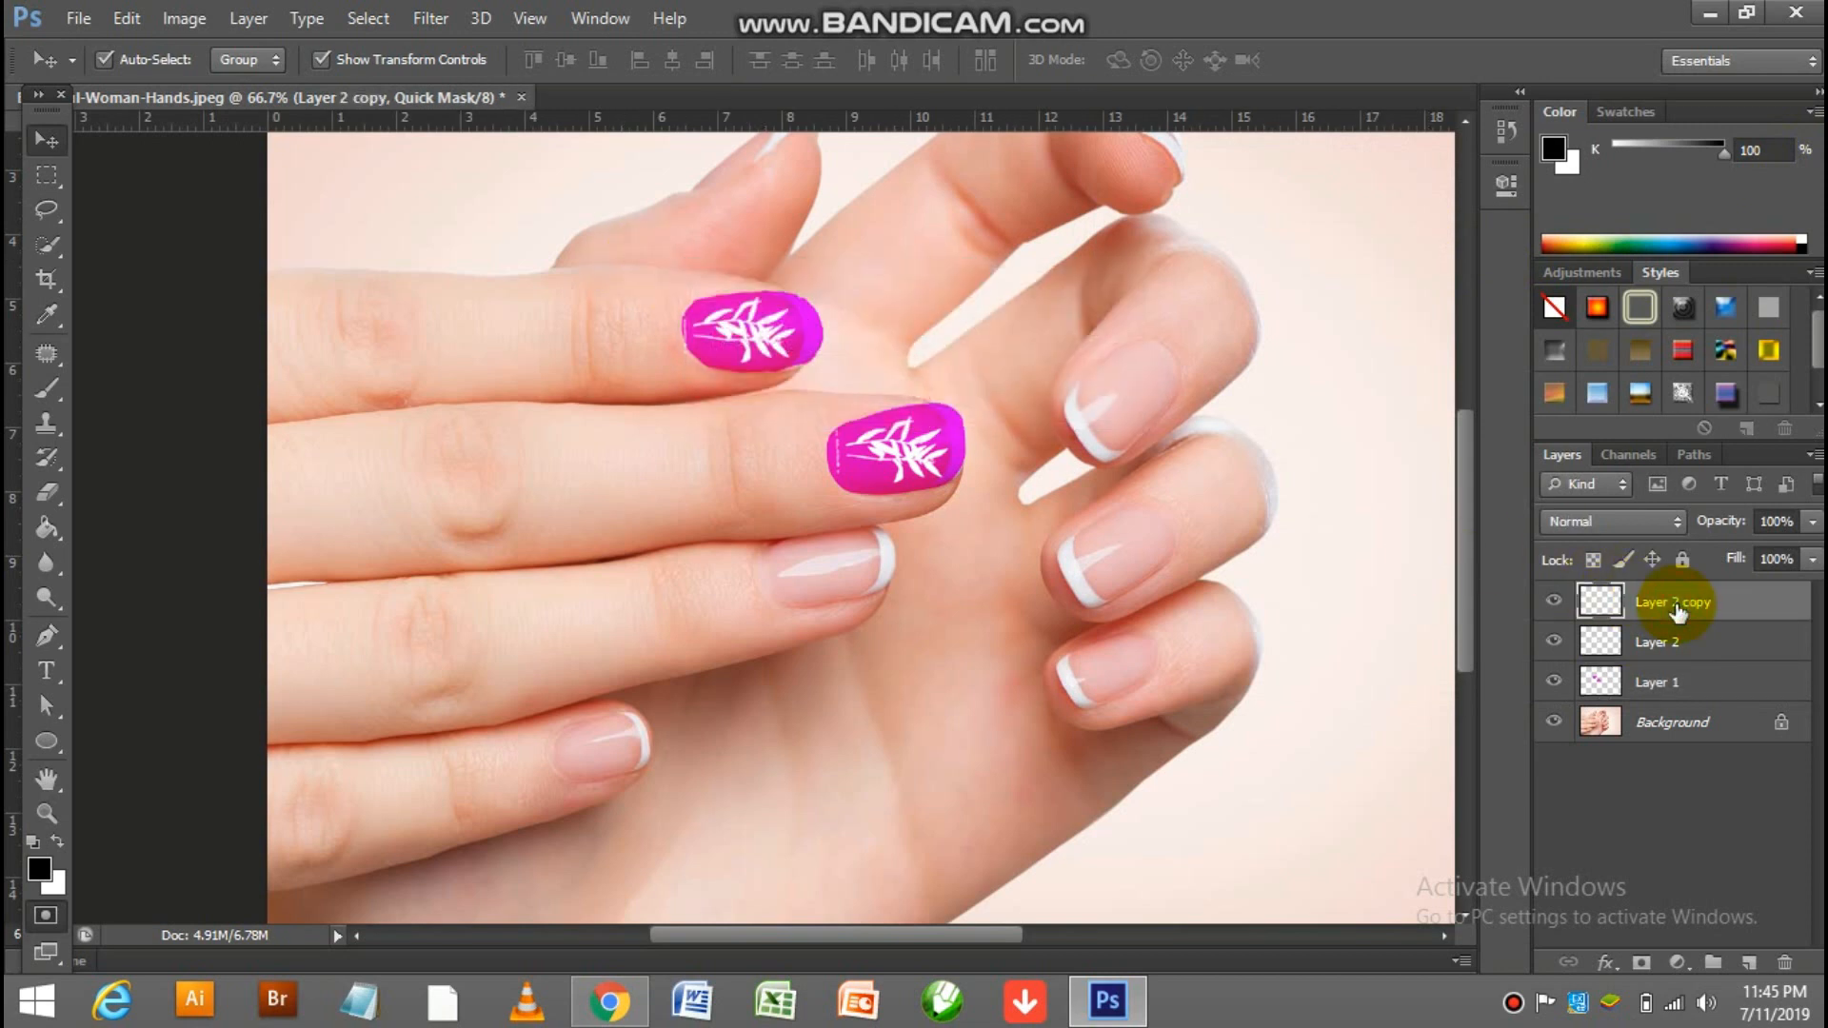
key(Delete)
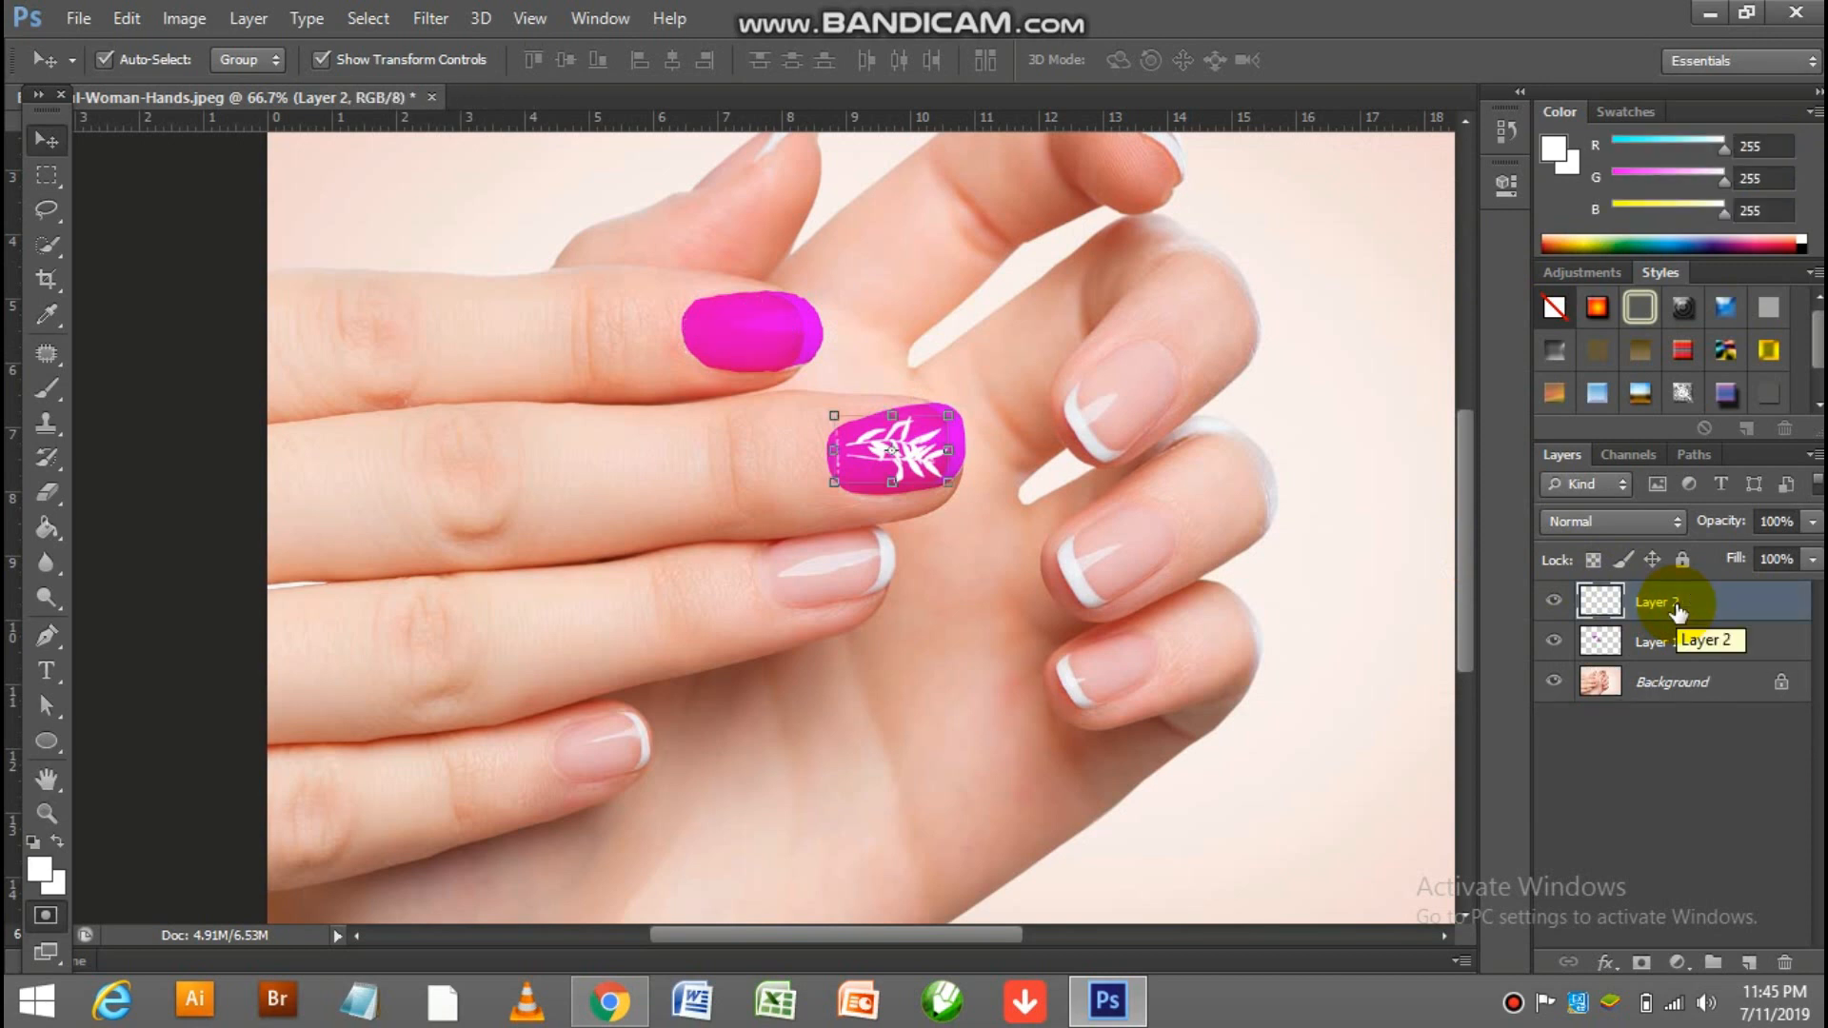
key(Delete)
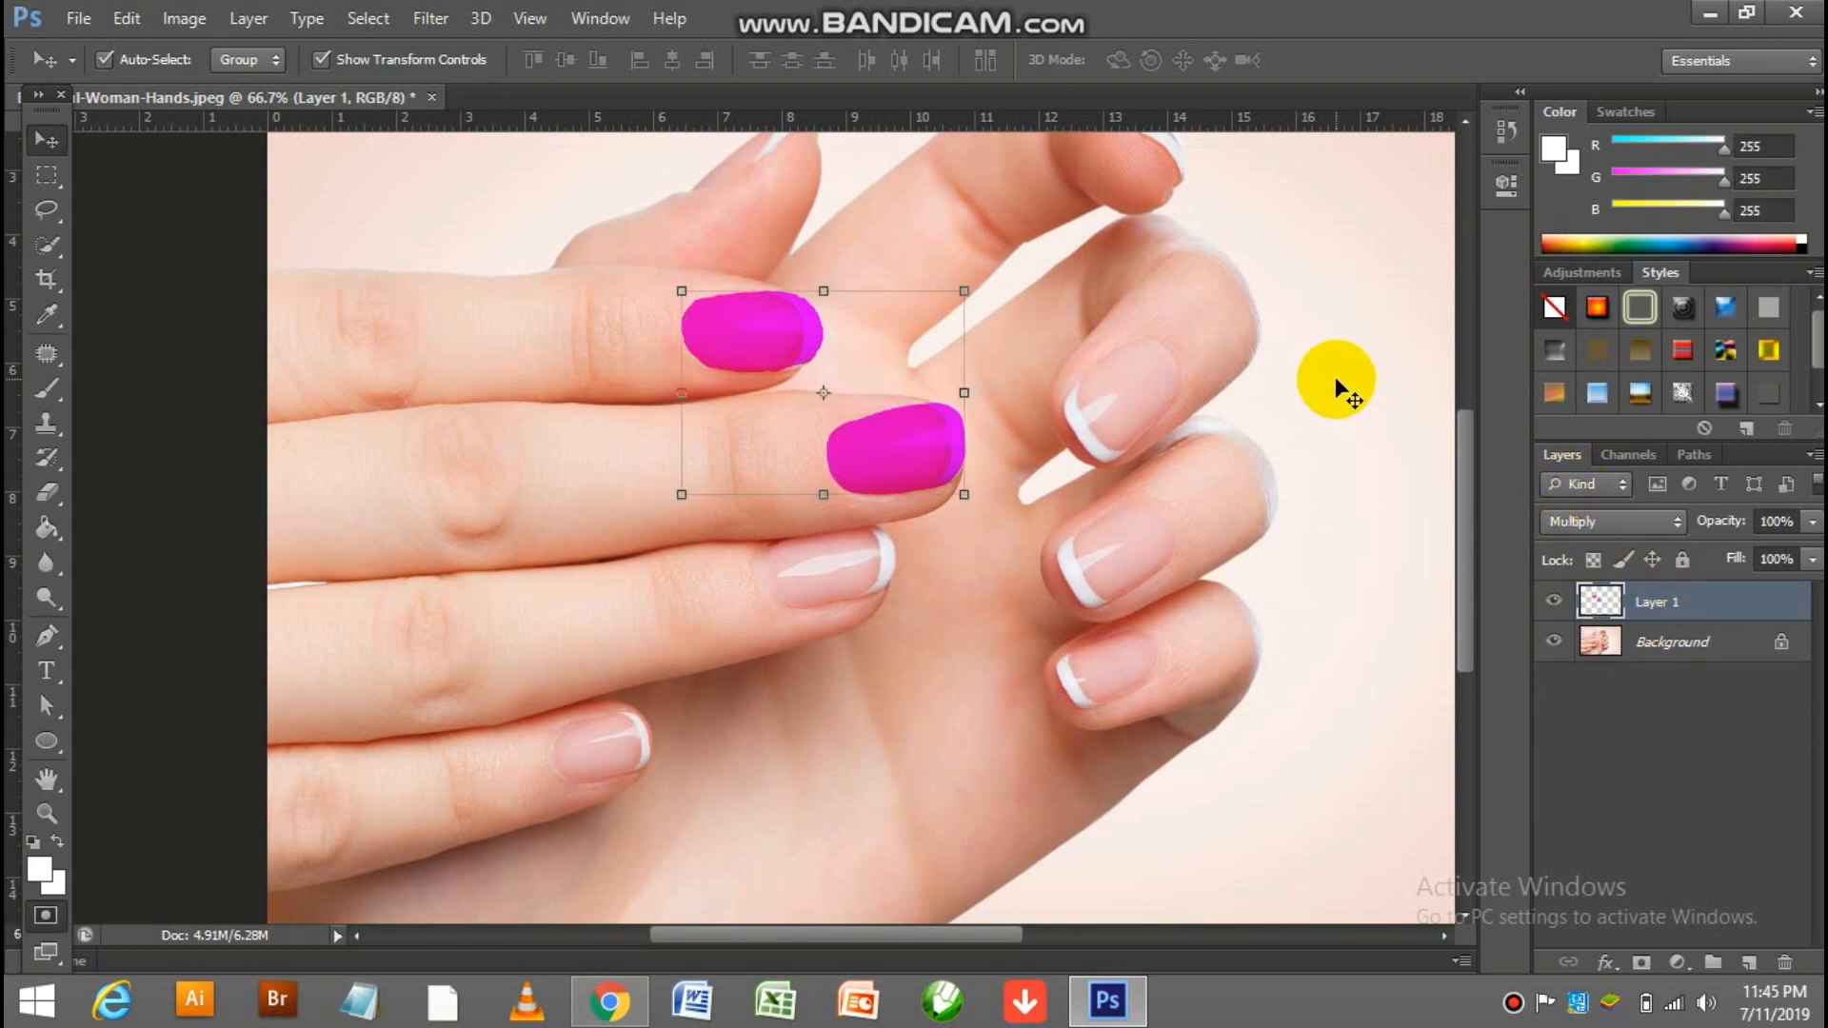
- Deselect Layer 1 and open the floral swirl image SD from the Desktop
click(1336, 379)
click(78, 19)
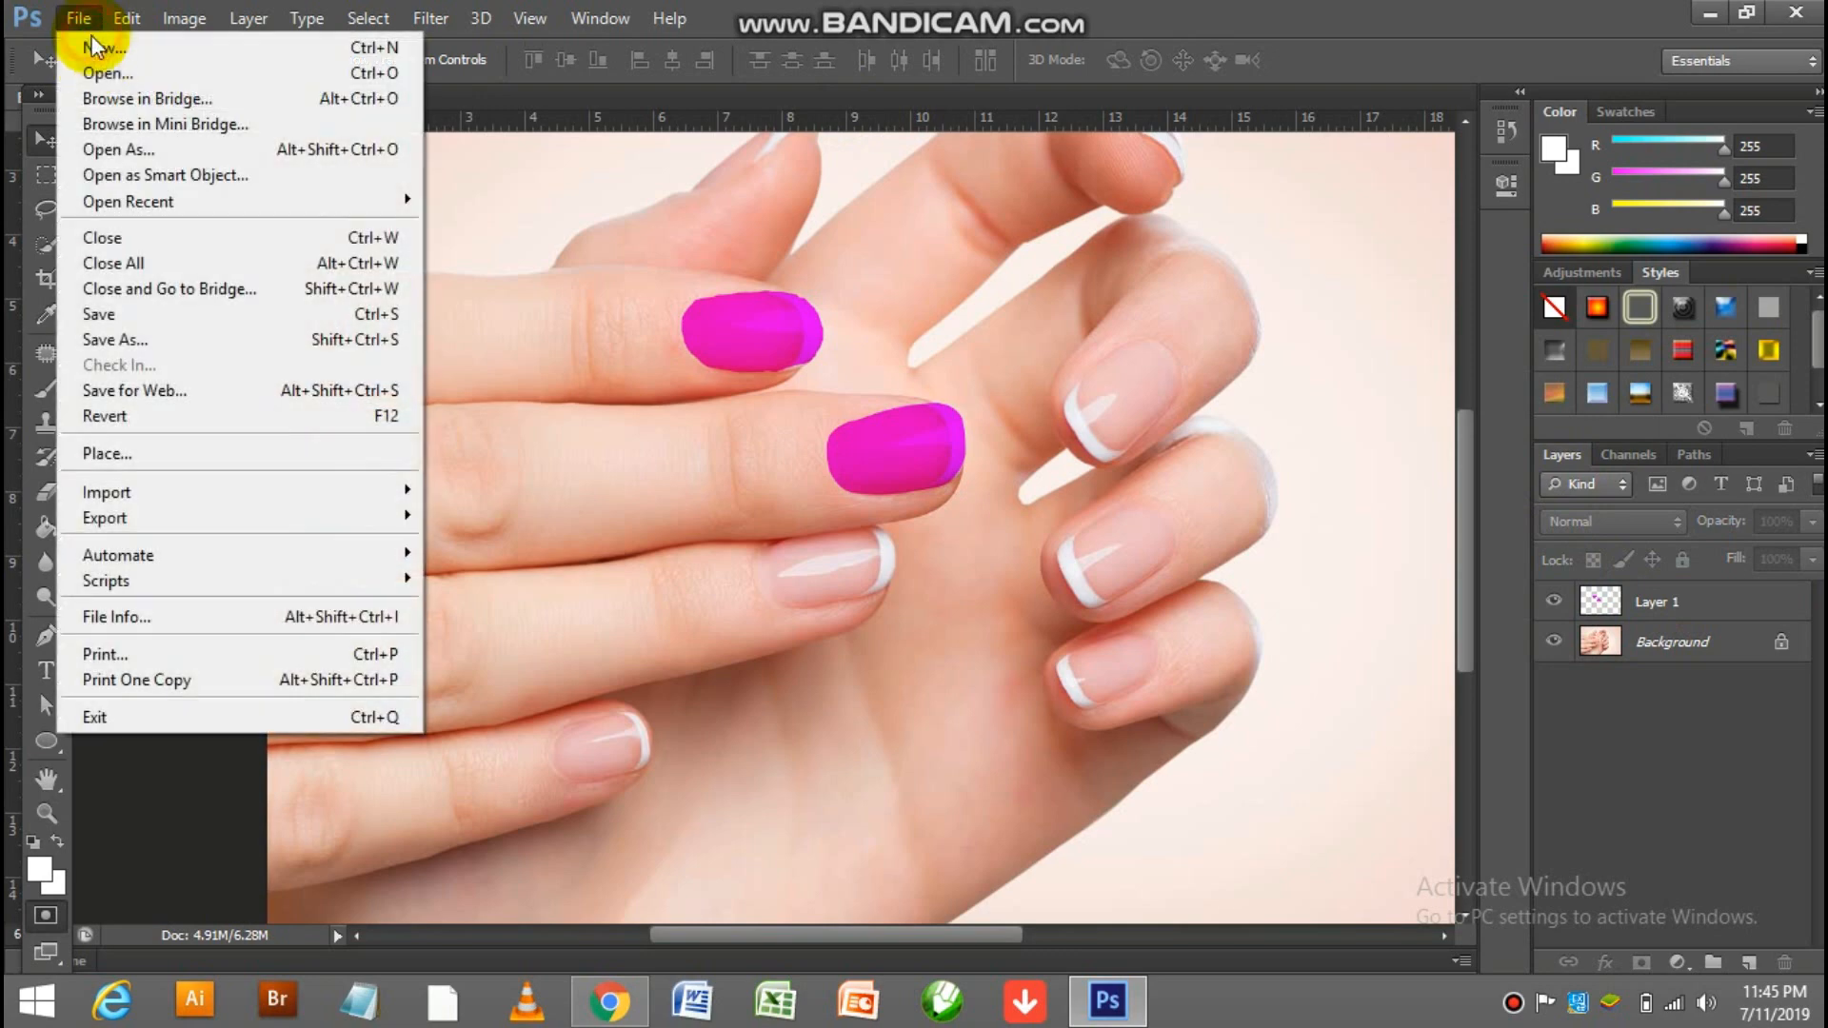
click(93, 71)
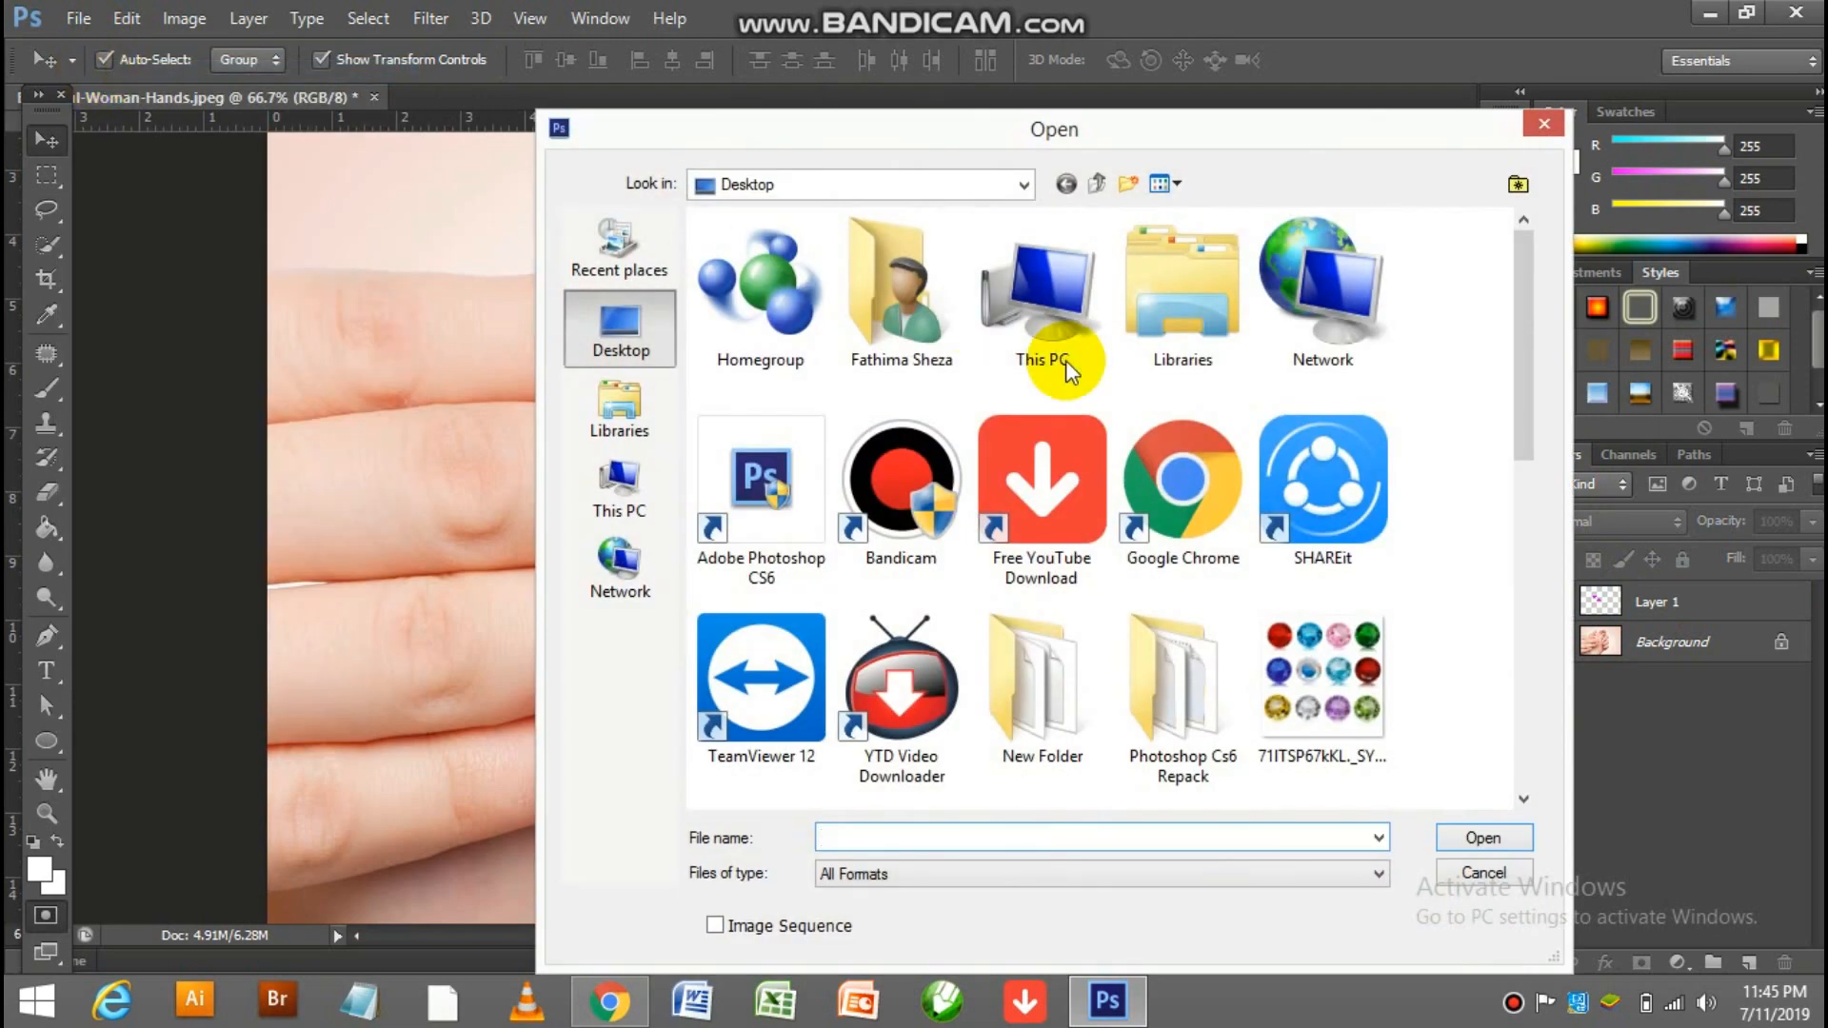
drag(1529, 371, 1534, 629)
click(1344, 592)
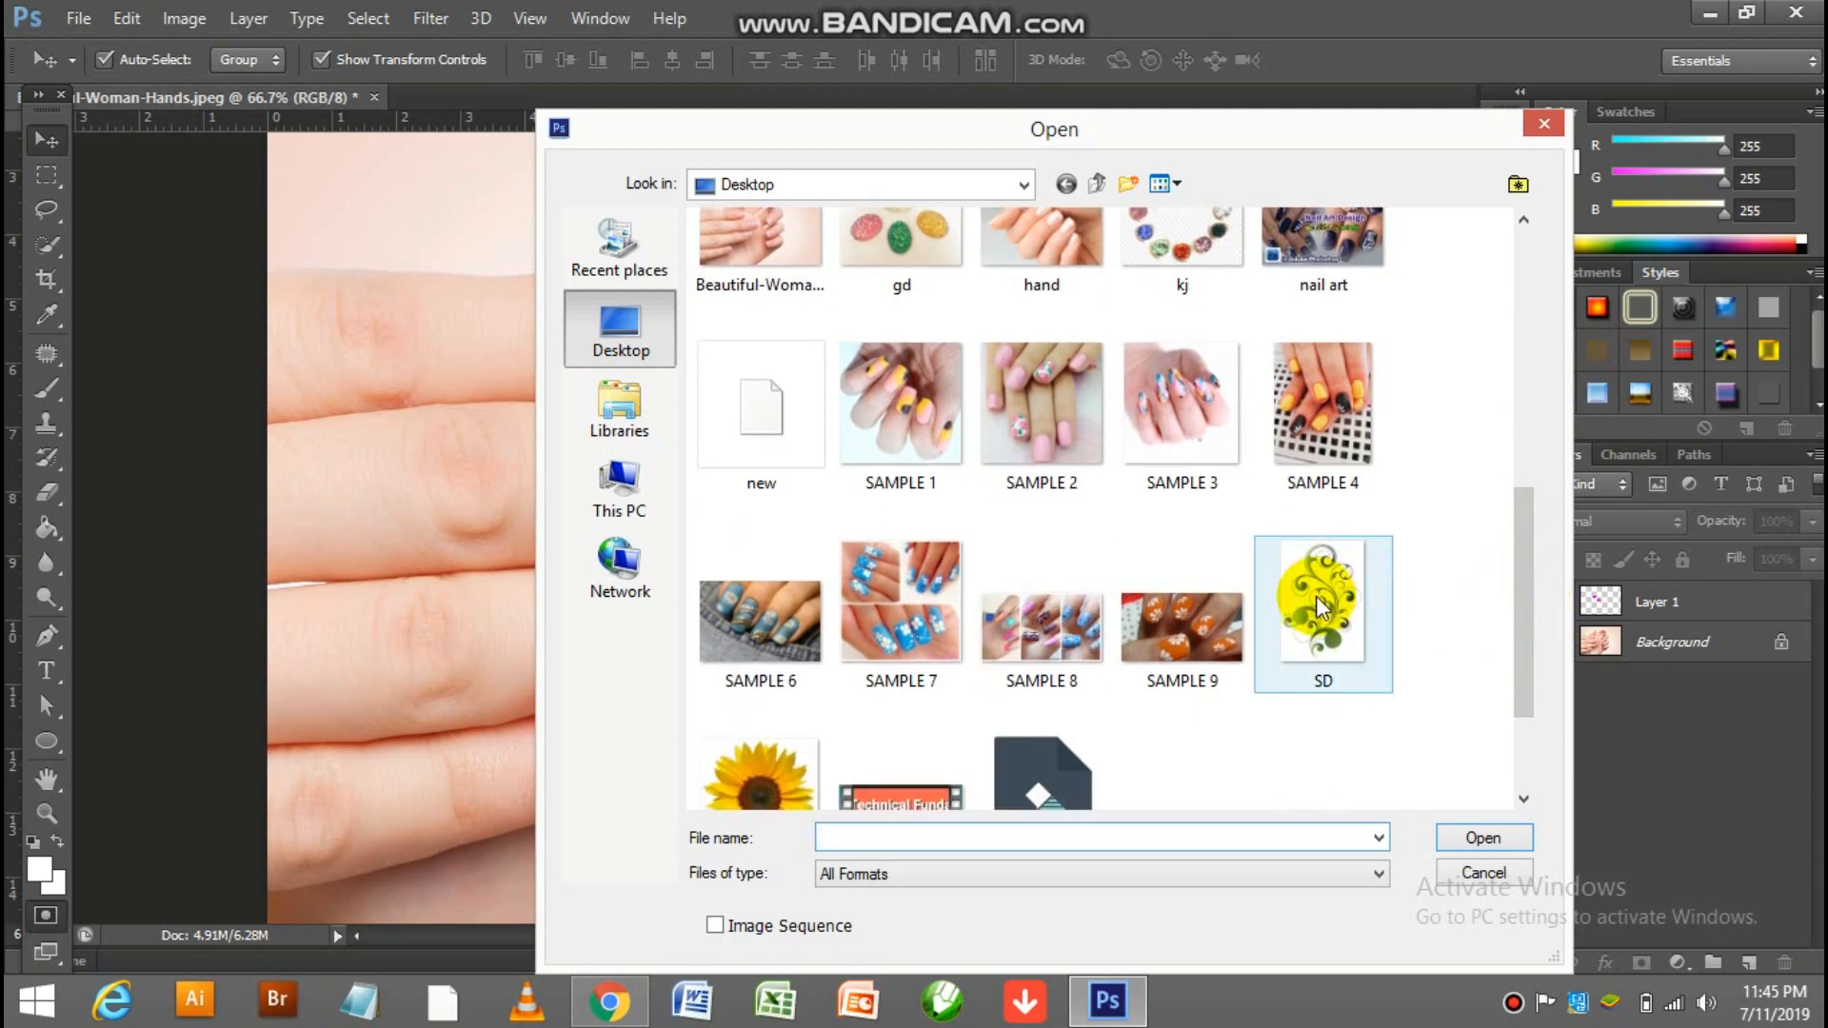
double_click(1316, 596)
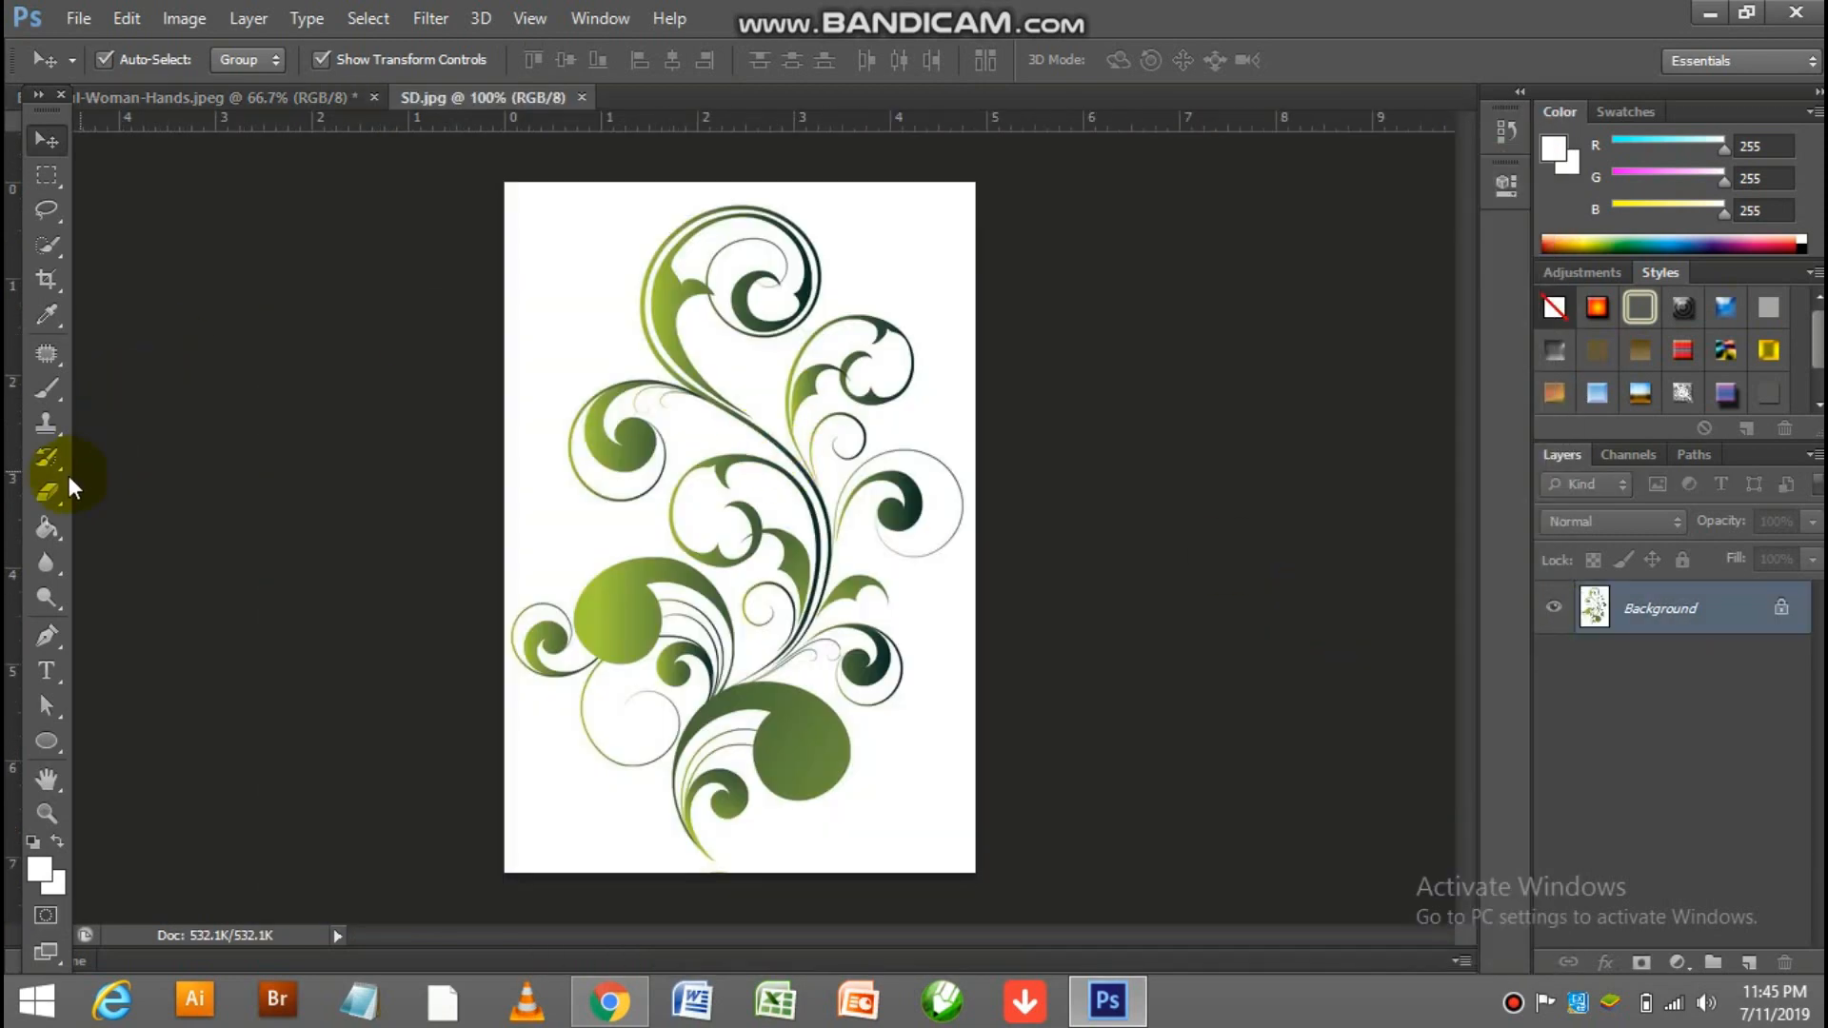
- Erase the white background around the green swirl motif and inside its central and uppermost curls with the Magic Eraser
right_click(50, 492)
click(130, 539)
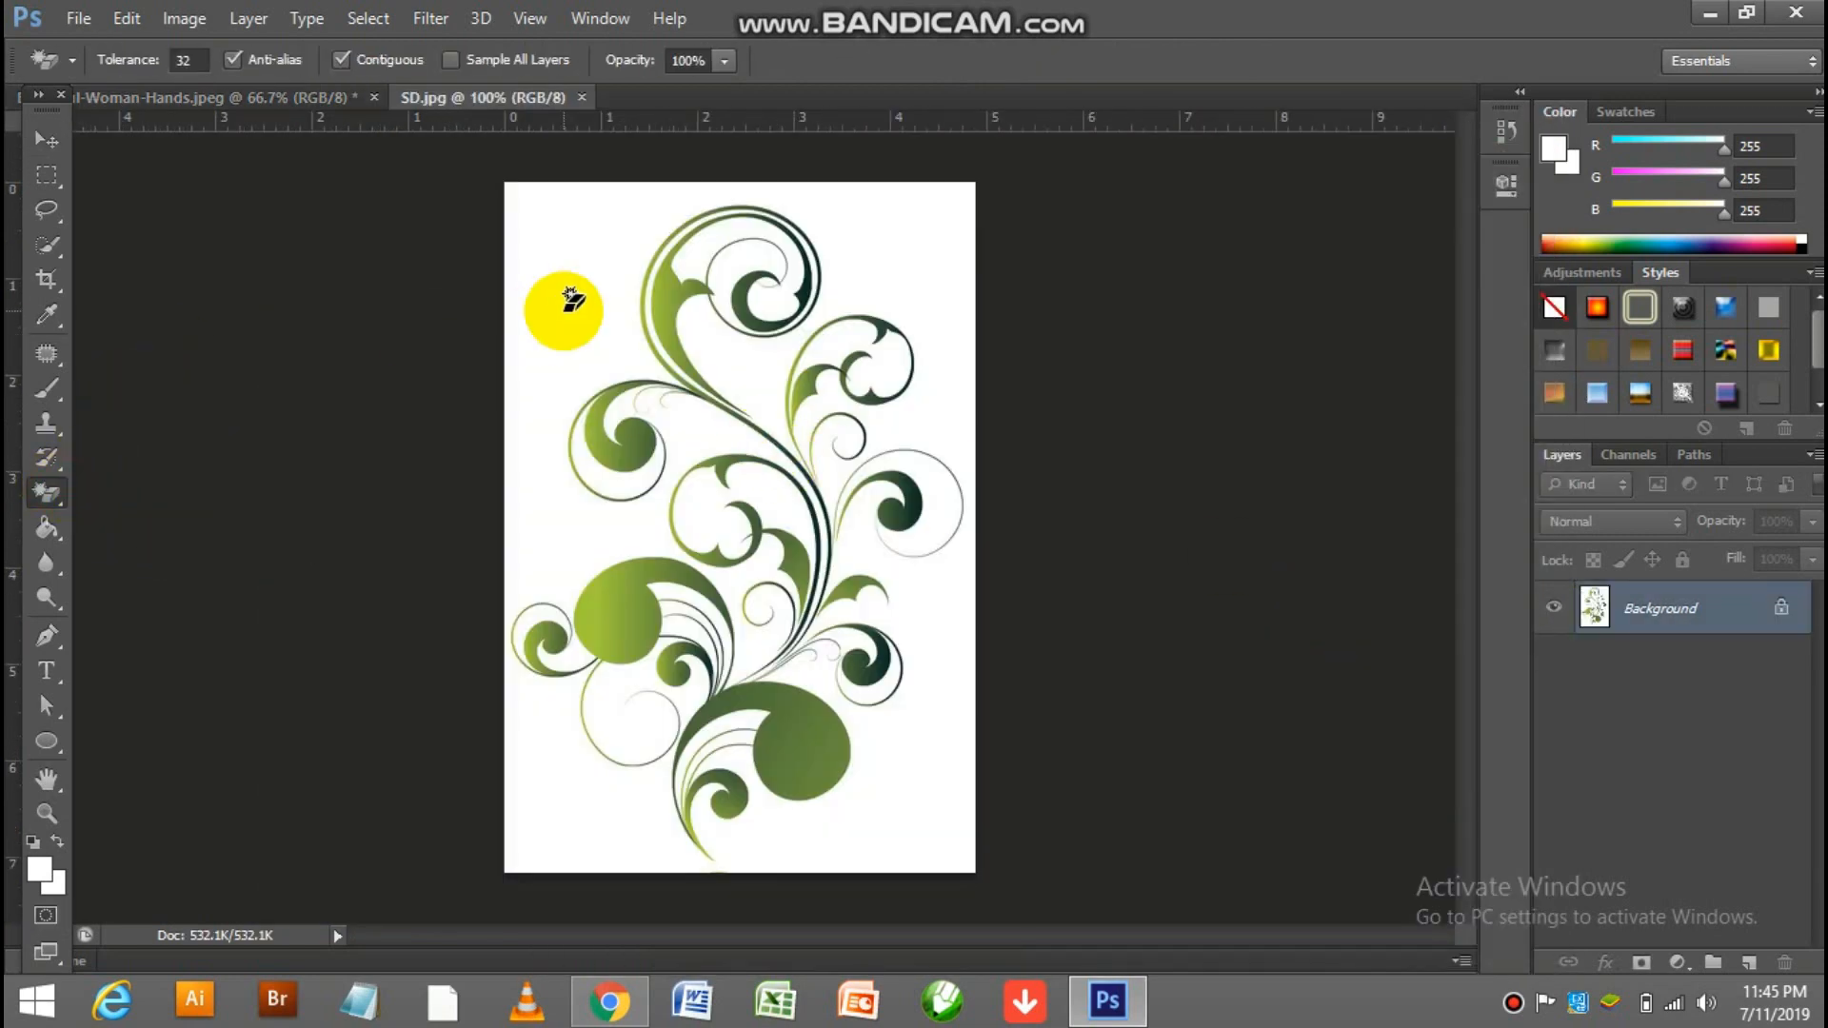
click(569, 300)
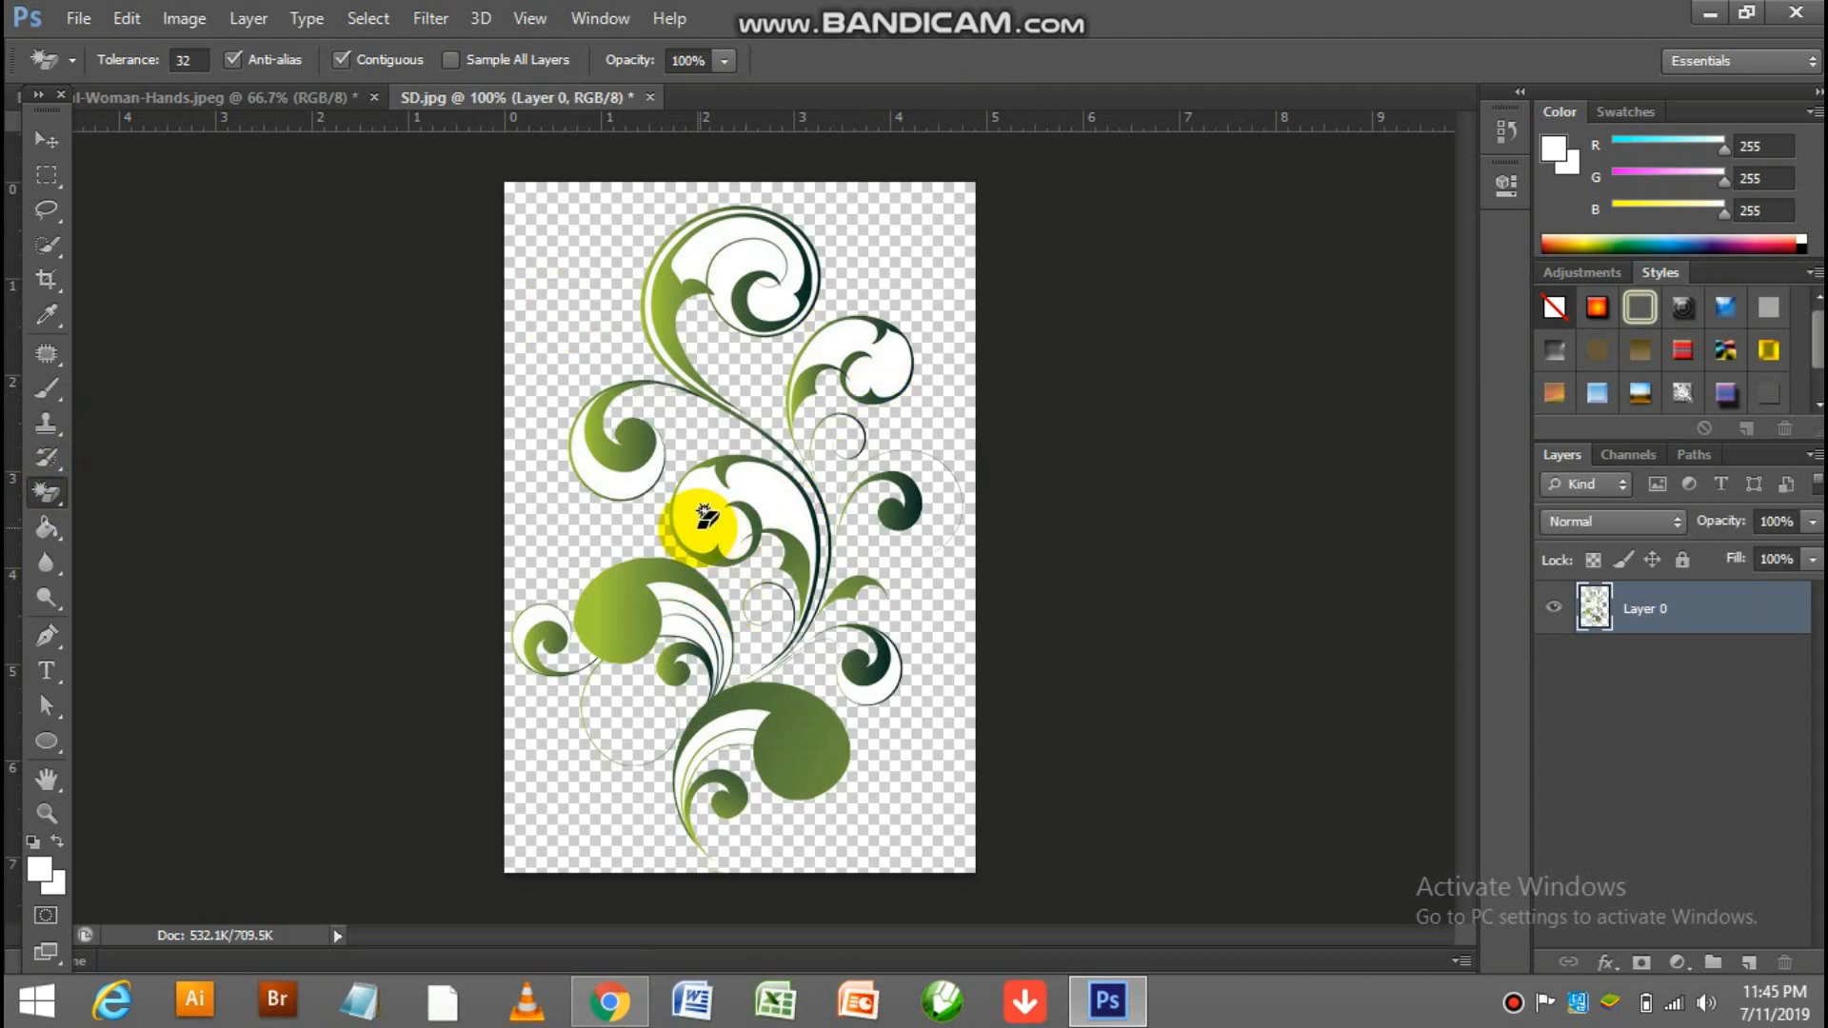
click(705, 517)
click(733, 271)
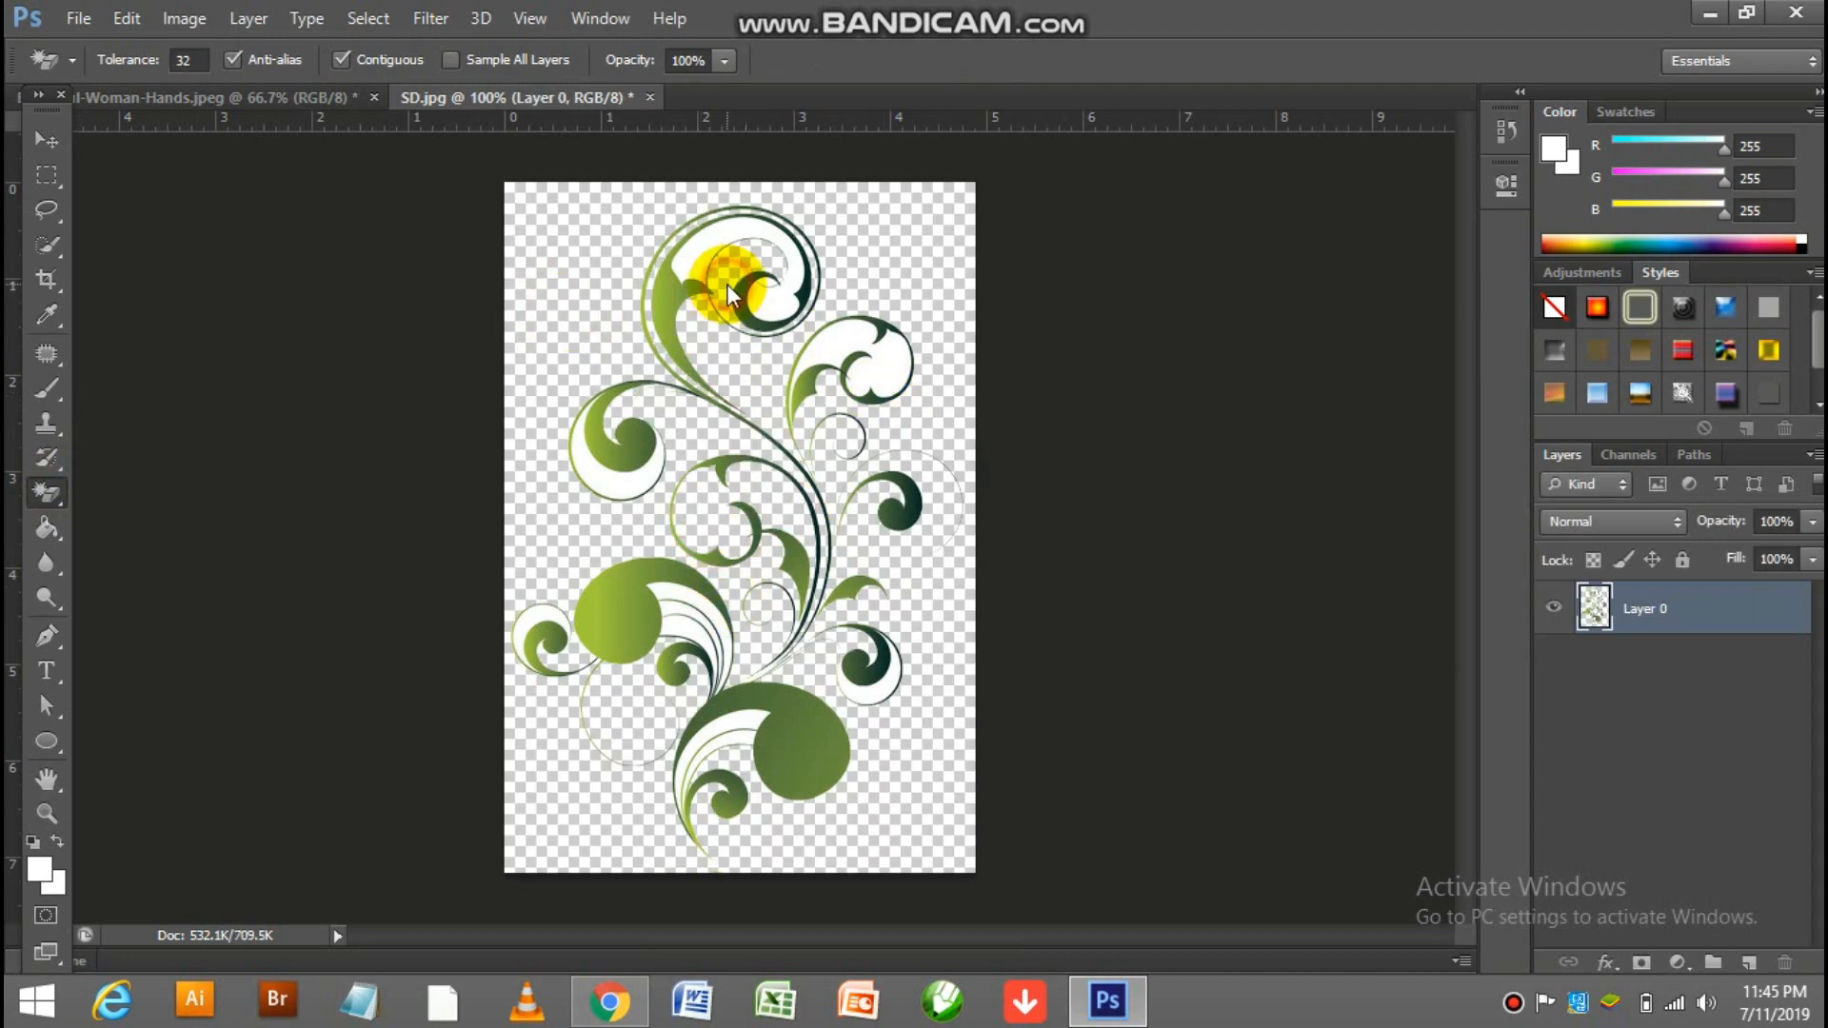
- Bring the green swirl motif into the hand photo, shrink it, rotate it about 84°, and fit it over the lower magenta nail
click(33, 143)
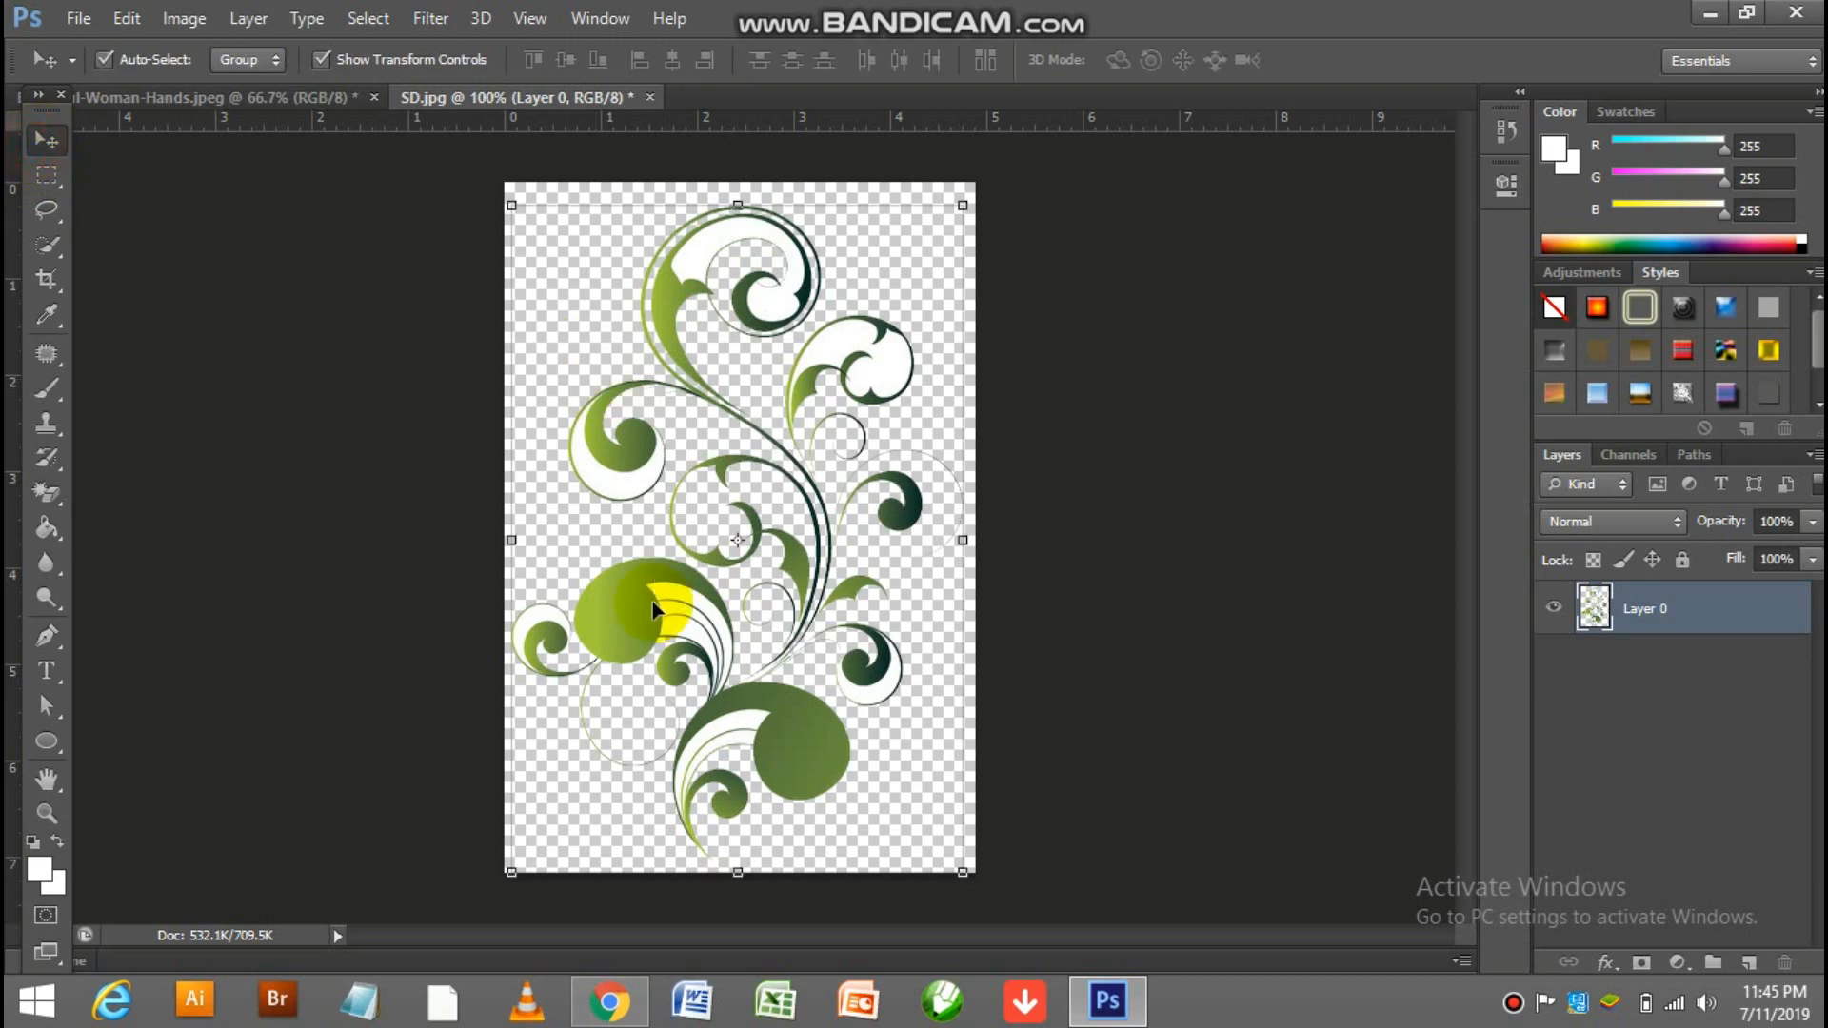
mouse_move(612, 632)
mouse_down()
mouse_move(412, 412)
mouse_move(217, 91)
mouse_move(523, 266)
mouse_move(697, 404)
mouse_move(620, 626)
mouse_up()
key(ctrl+t)
drag(857, 319, 949, 416)
key(Return)
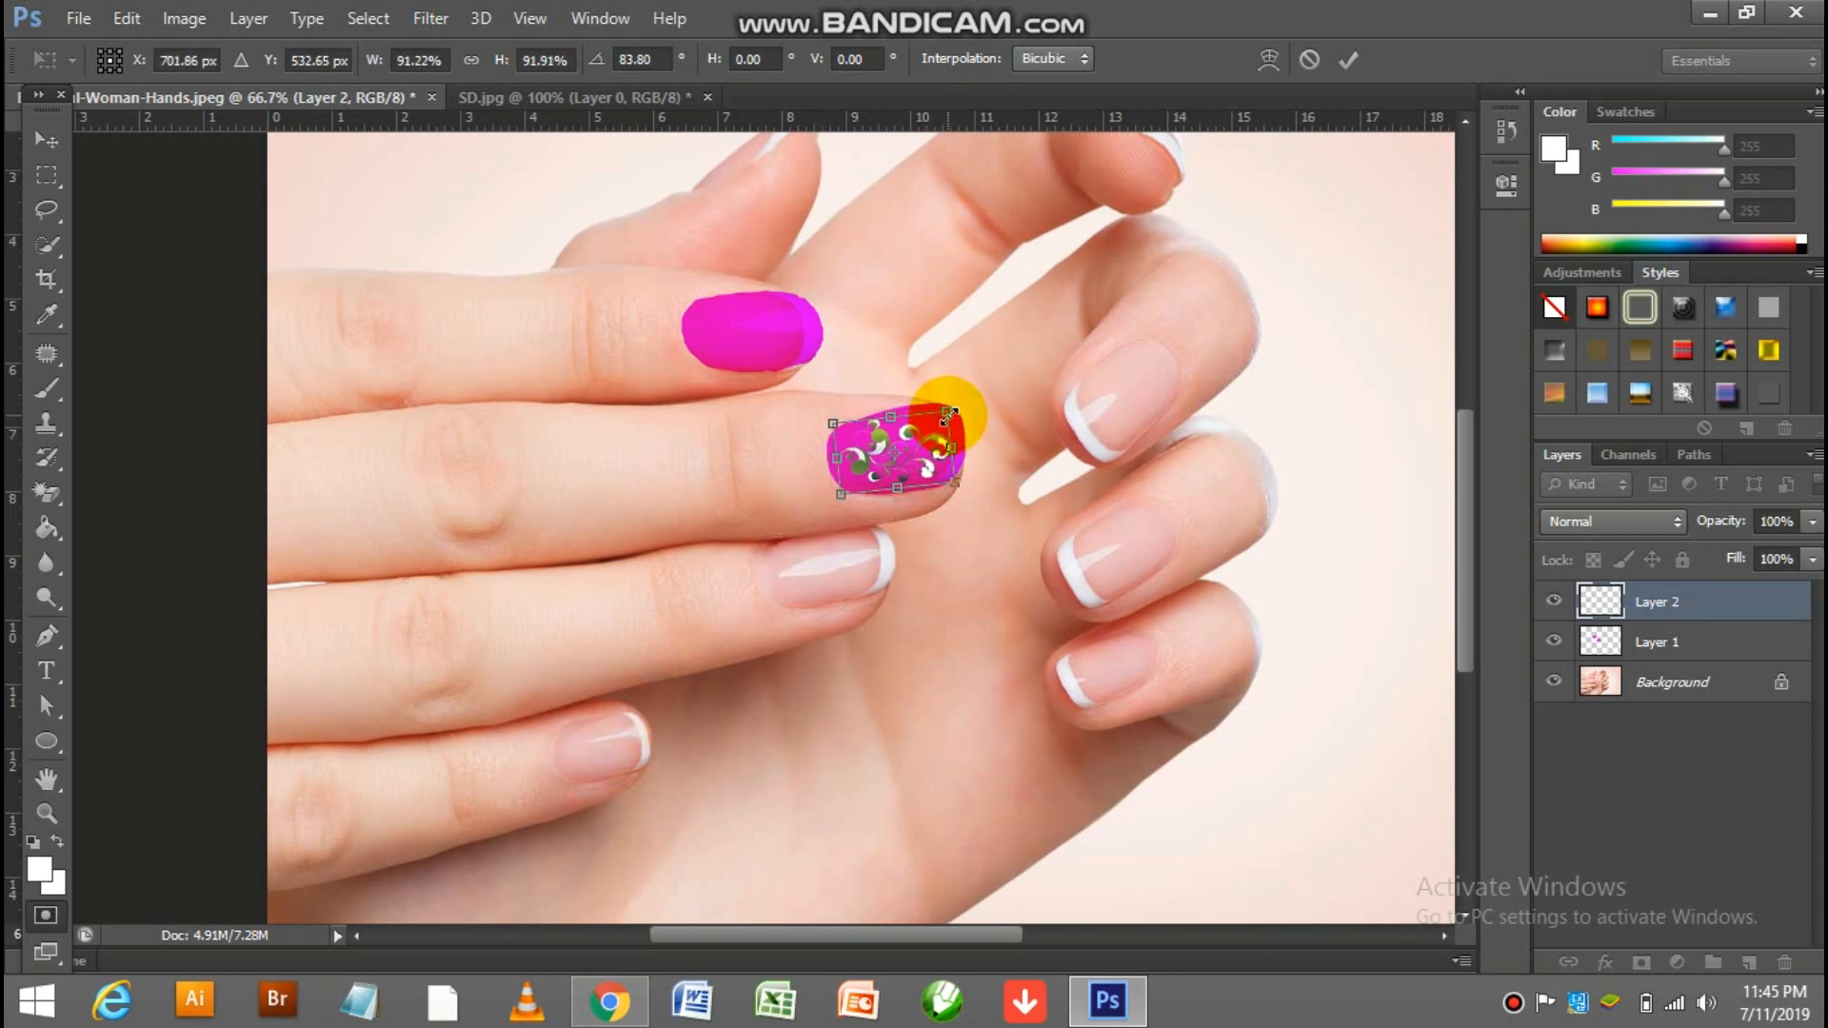
key(Return)
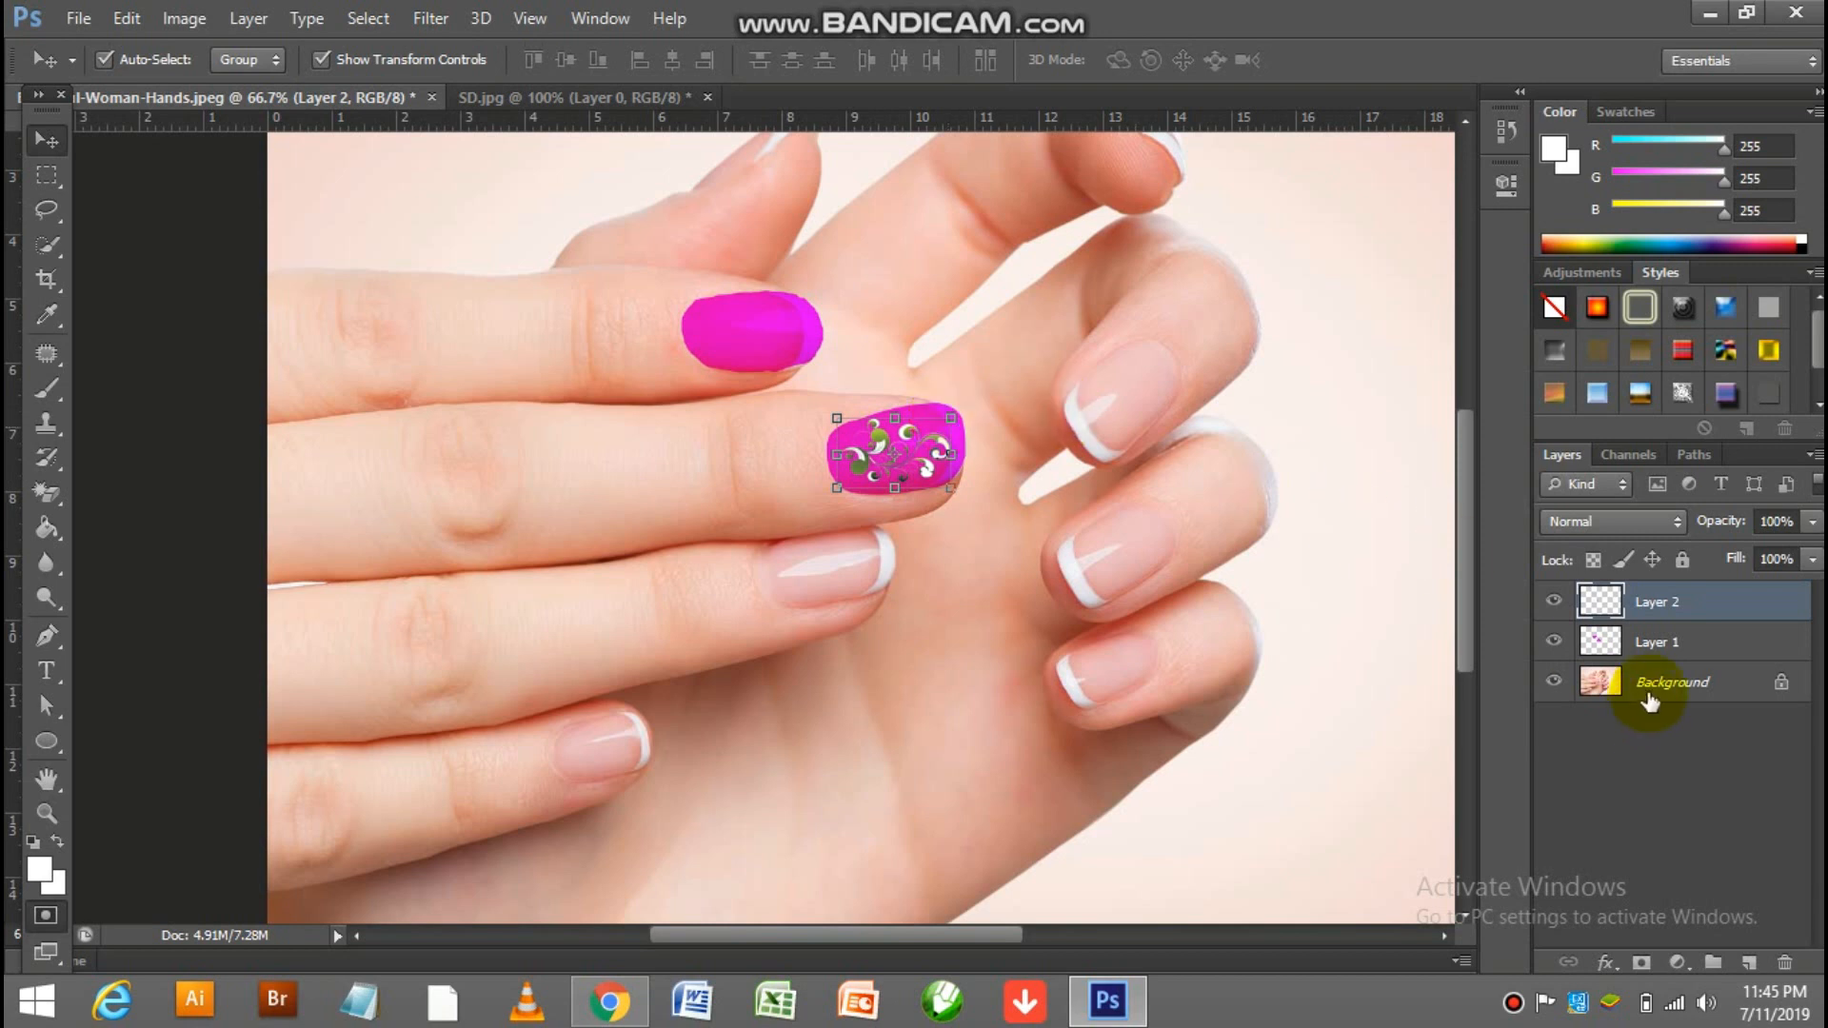
- Try to recolour the nail polish on Layer 1 using the green foreground colour 5aa40a
click(1673, 655)
key(q)
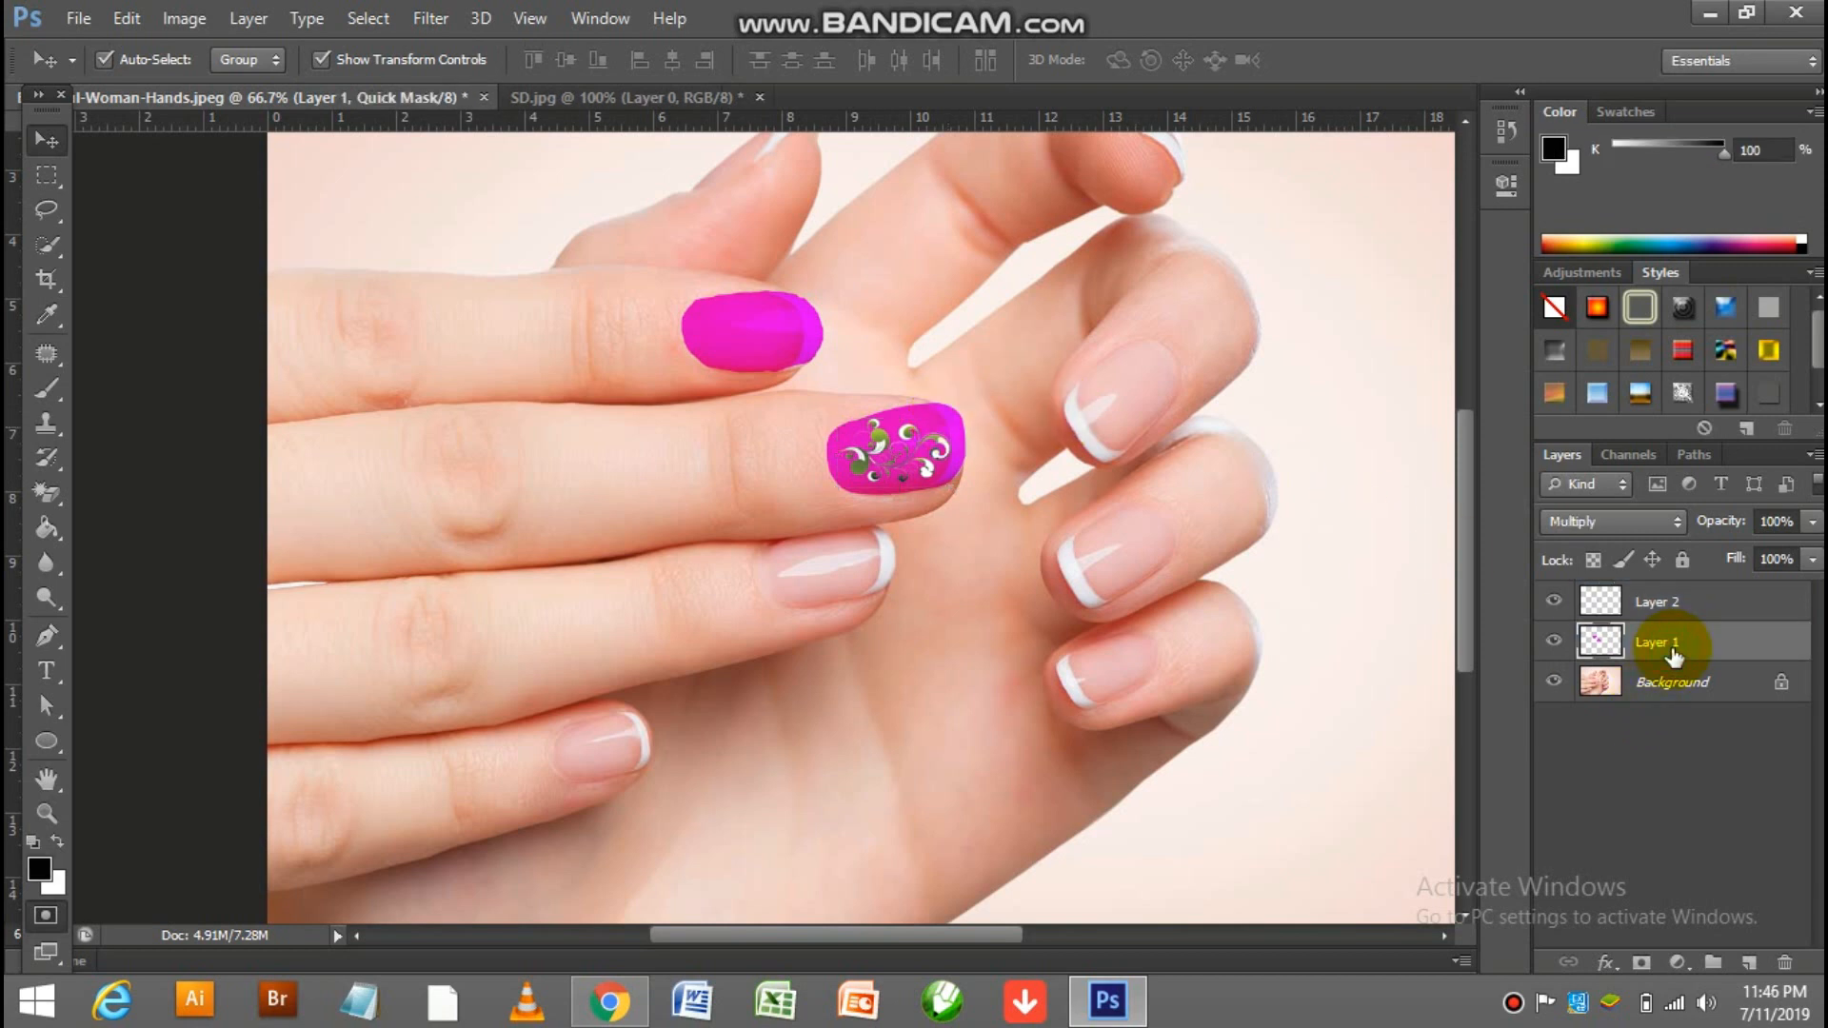
click(40, 867)
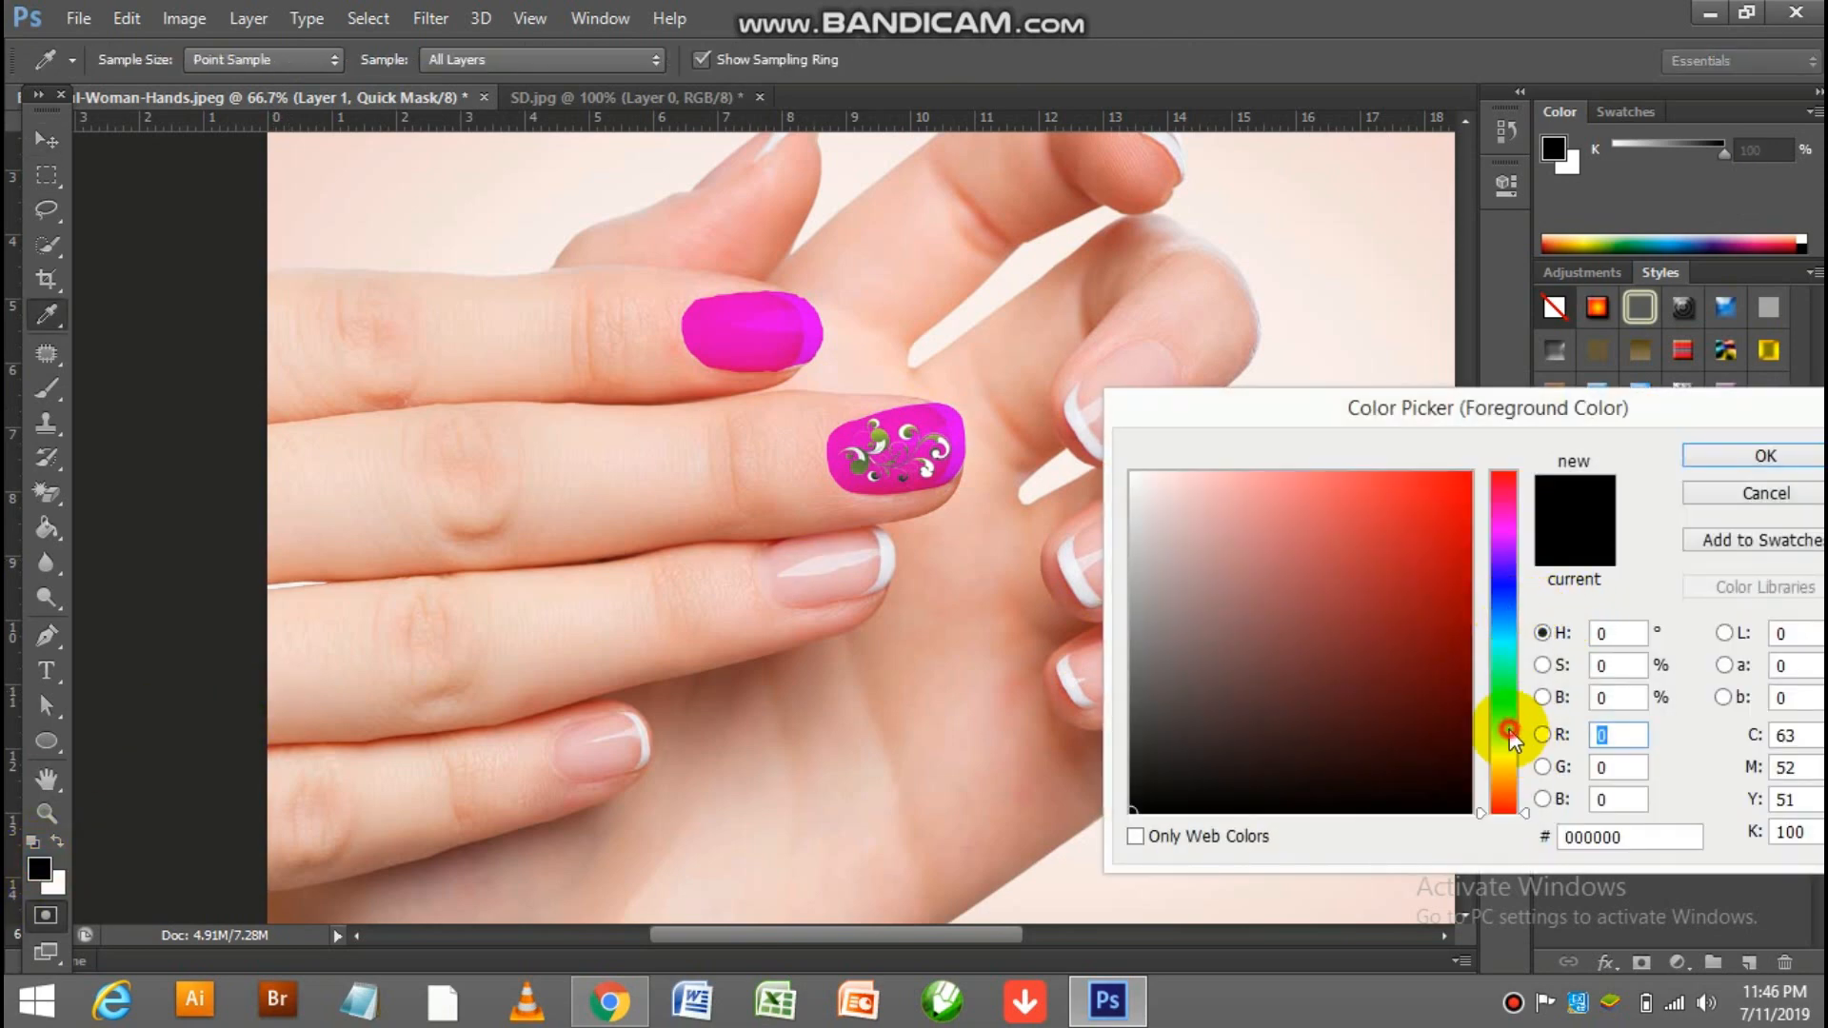
click(1510, 731)
click(1451, 593)
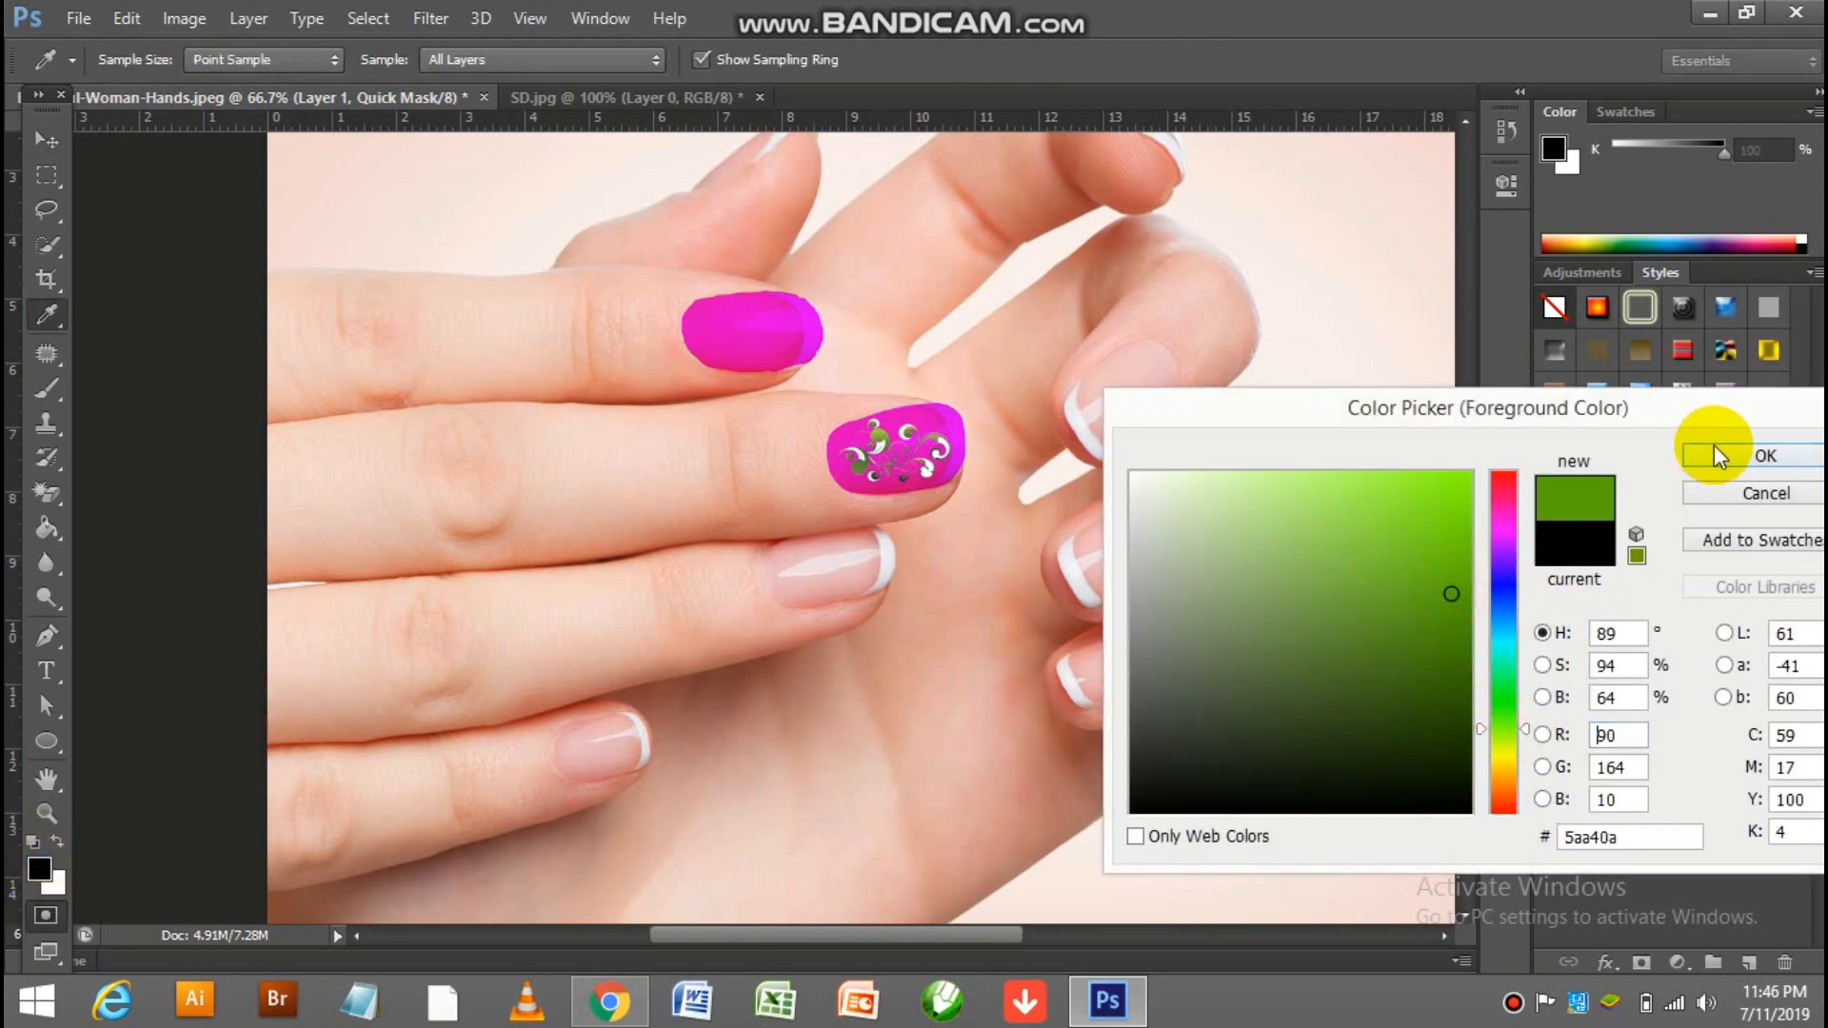
click(1719, 454)
key(v)
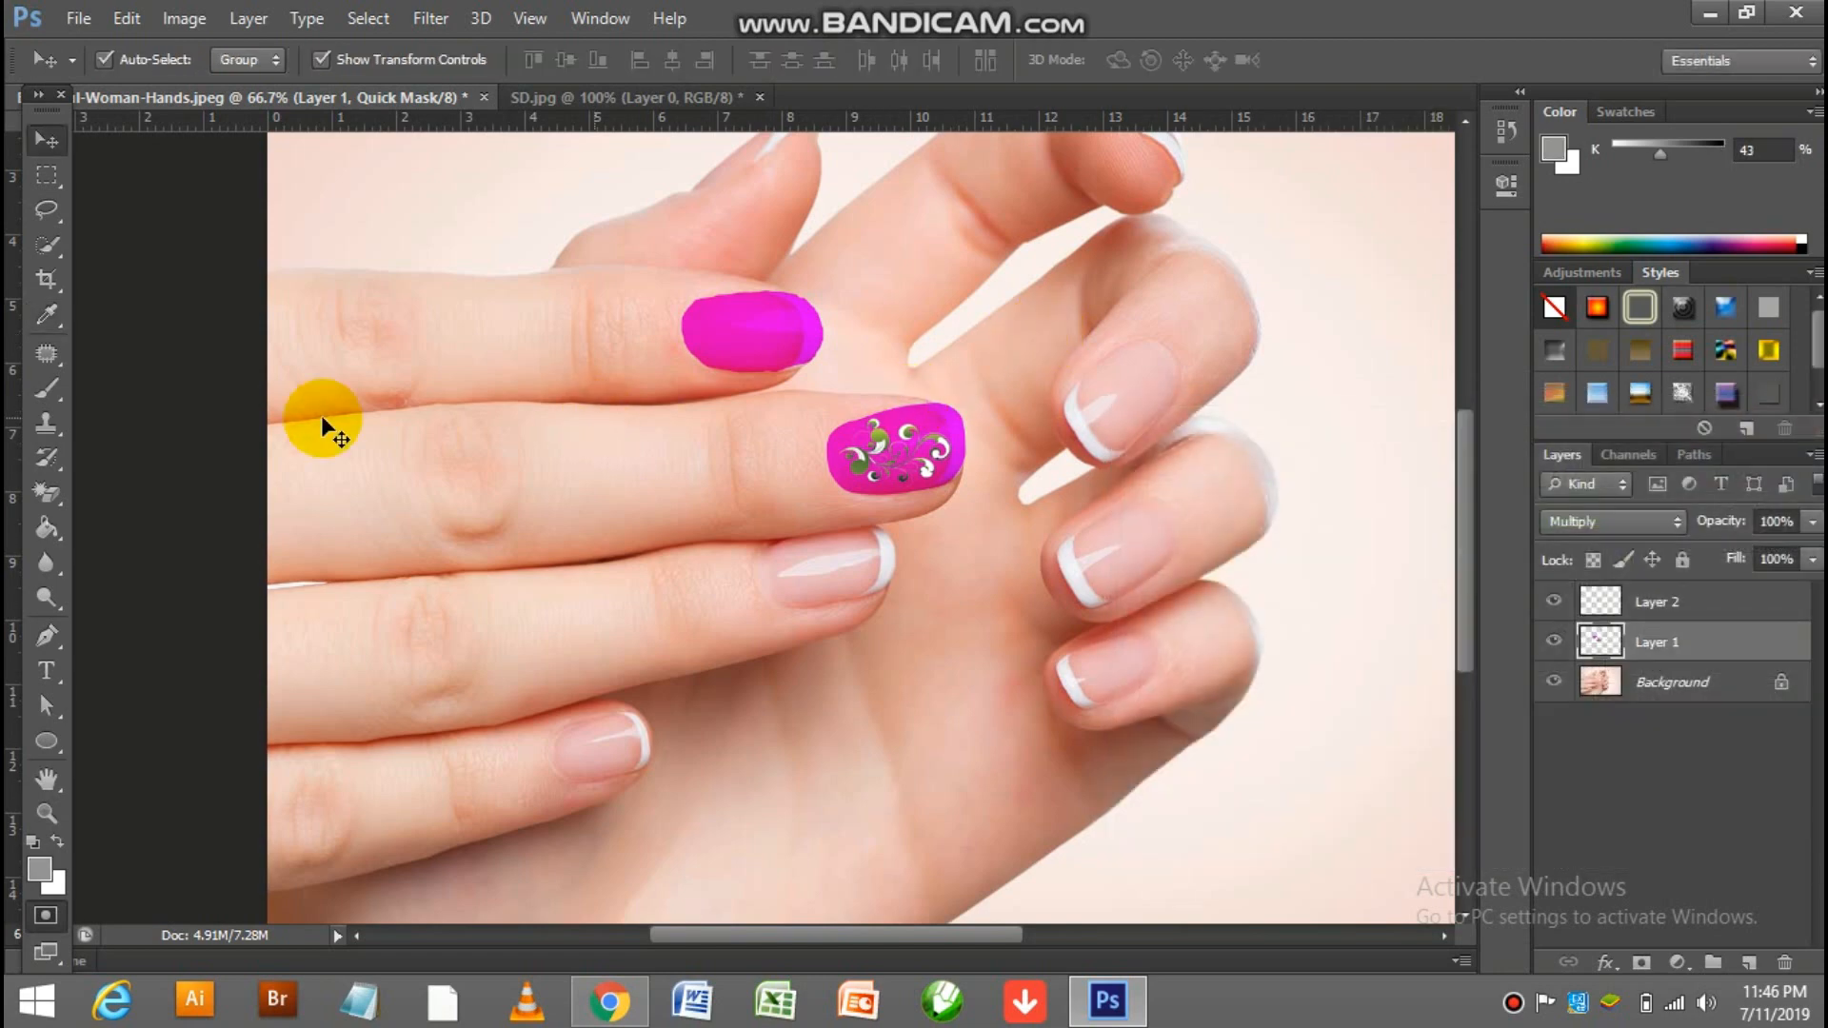
click(45, 527)
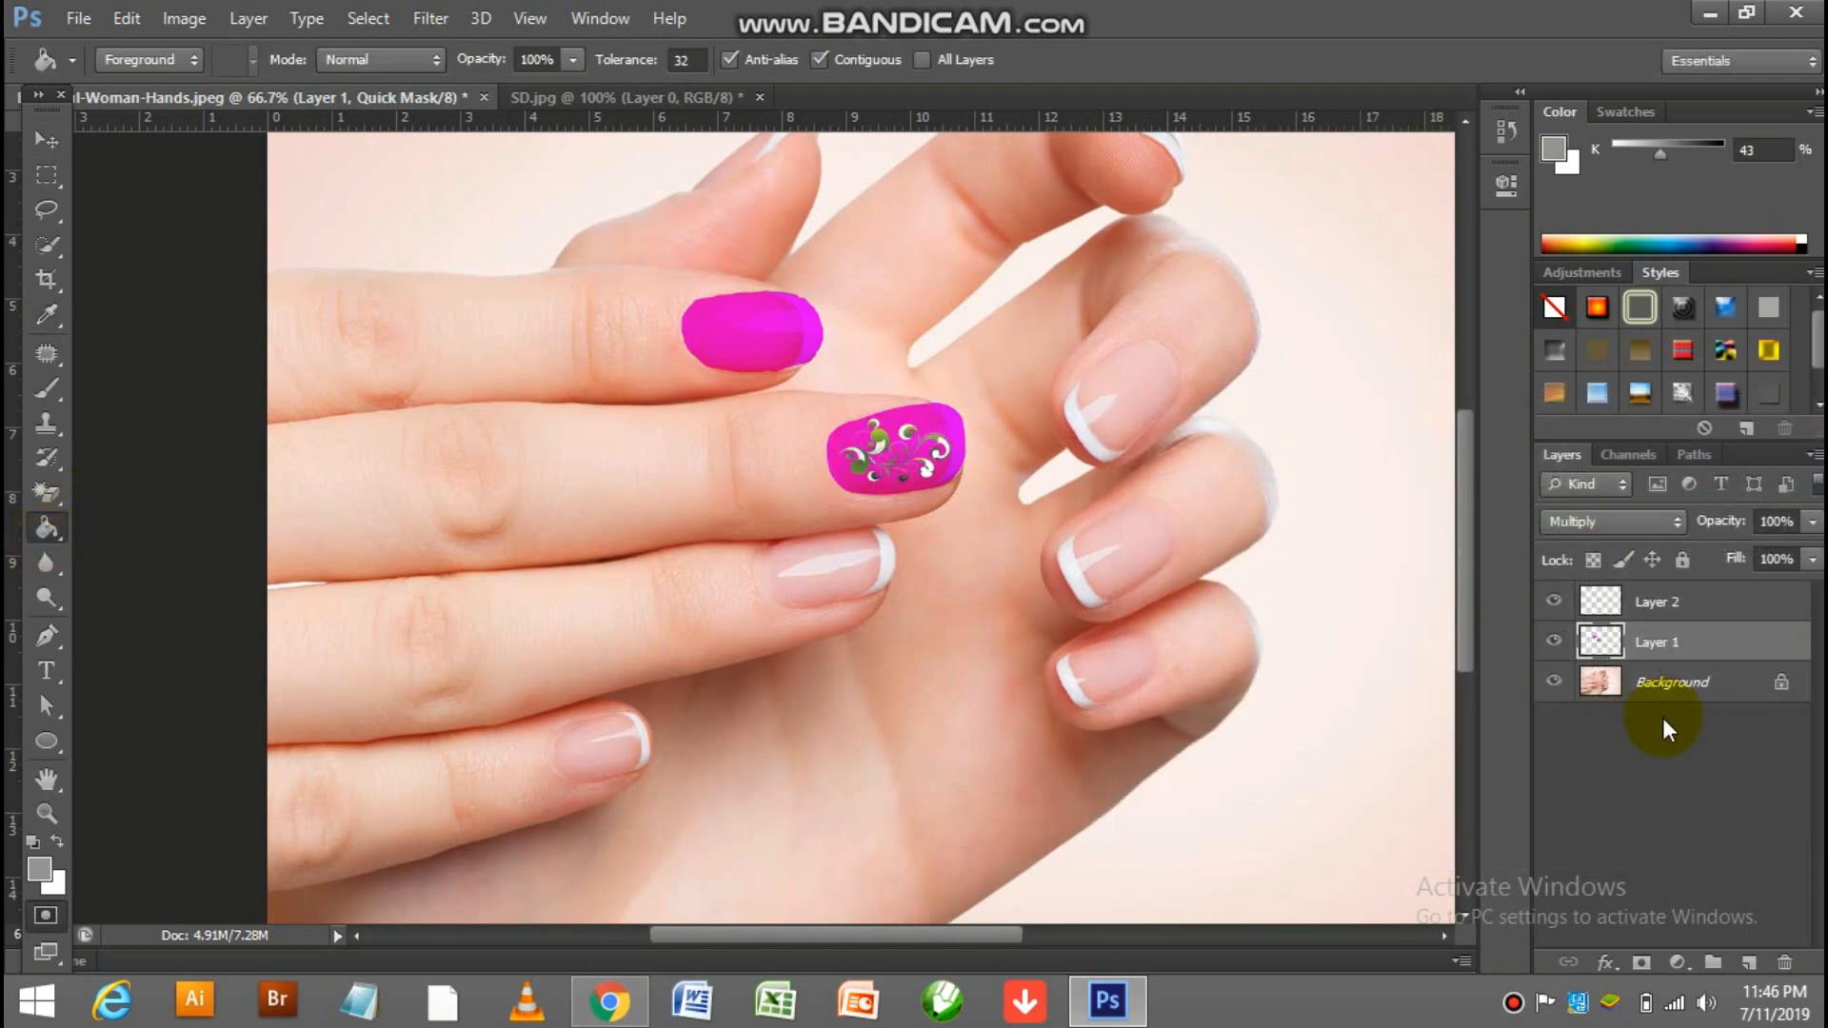
click(47, 145)
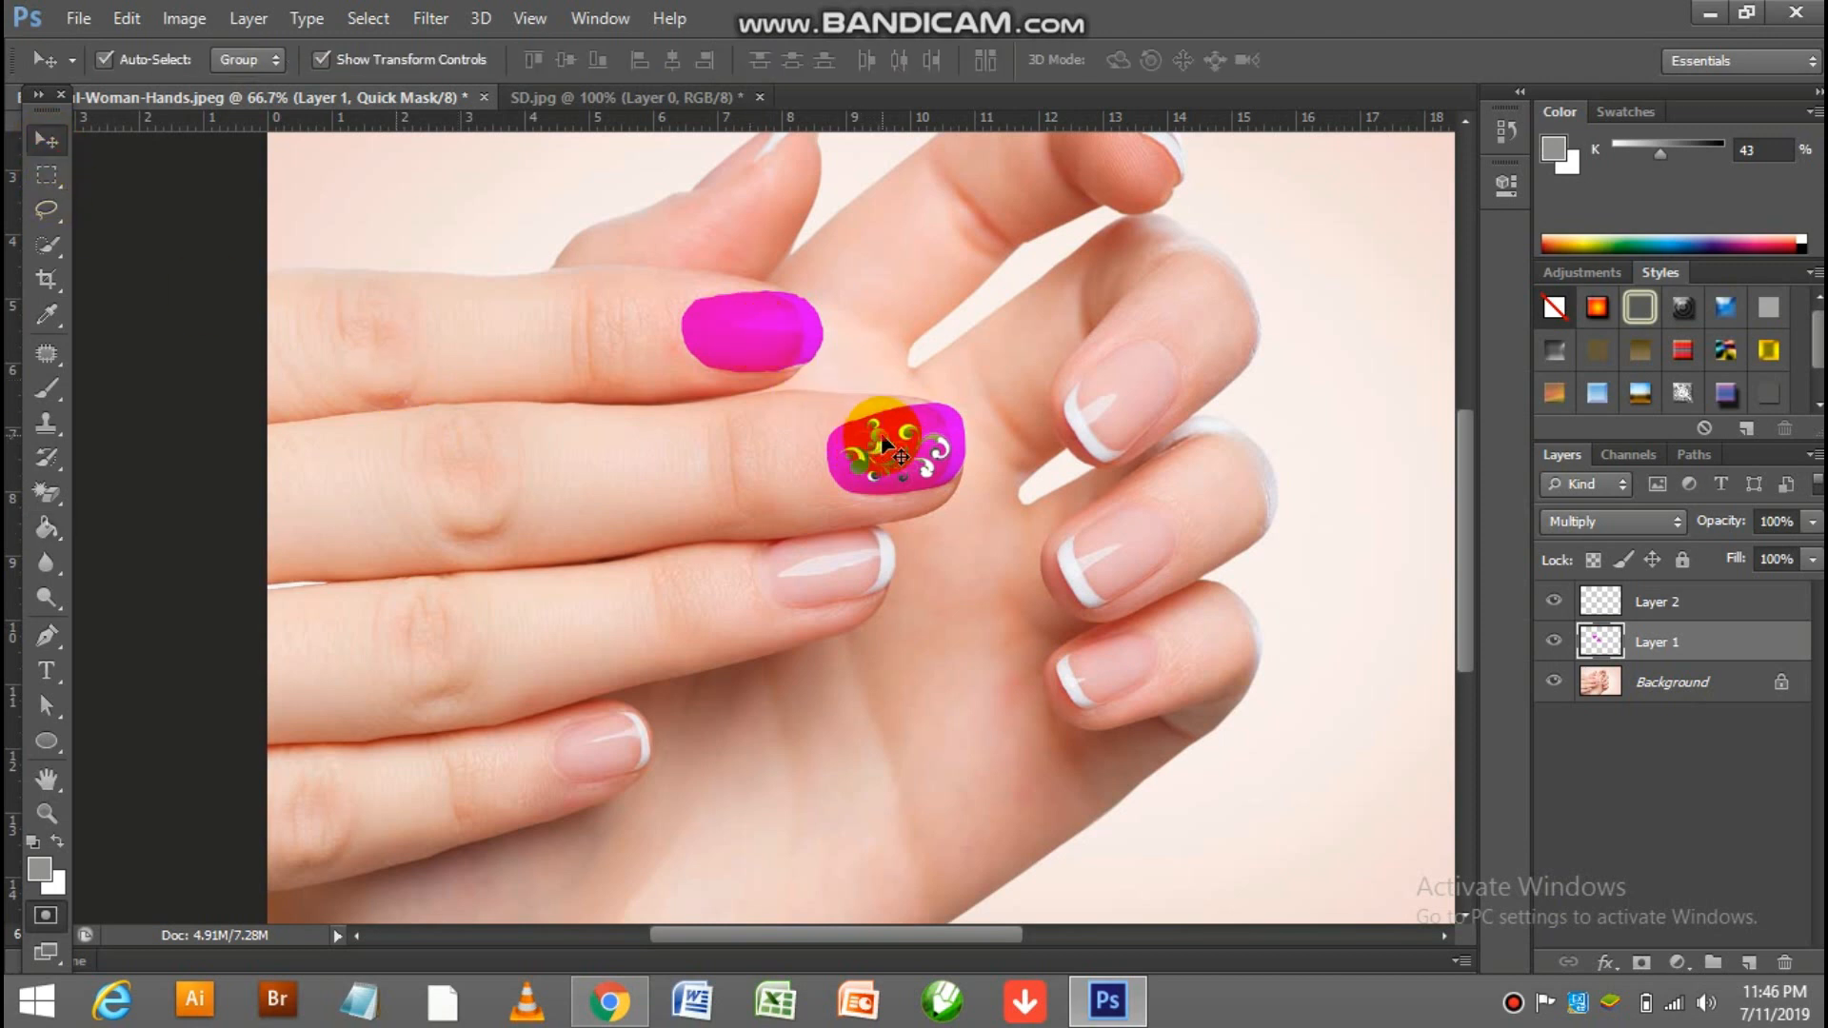
click(885, 443)
click(942, 393)
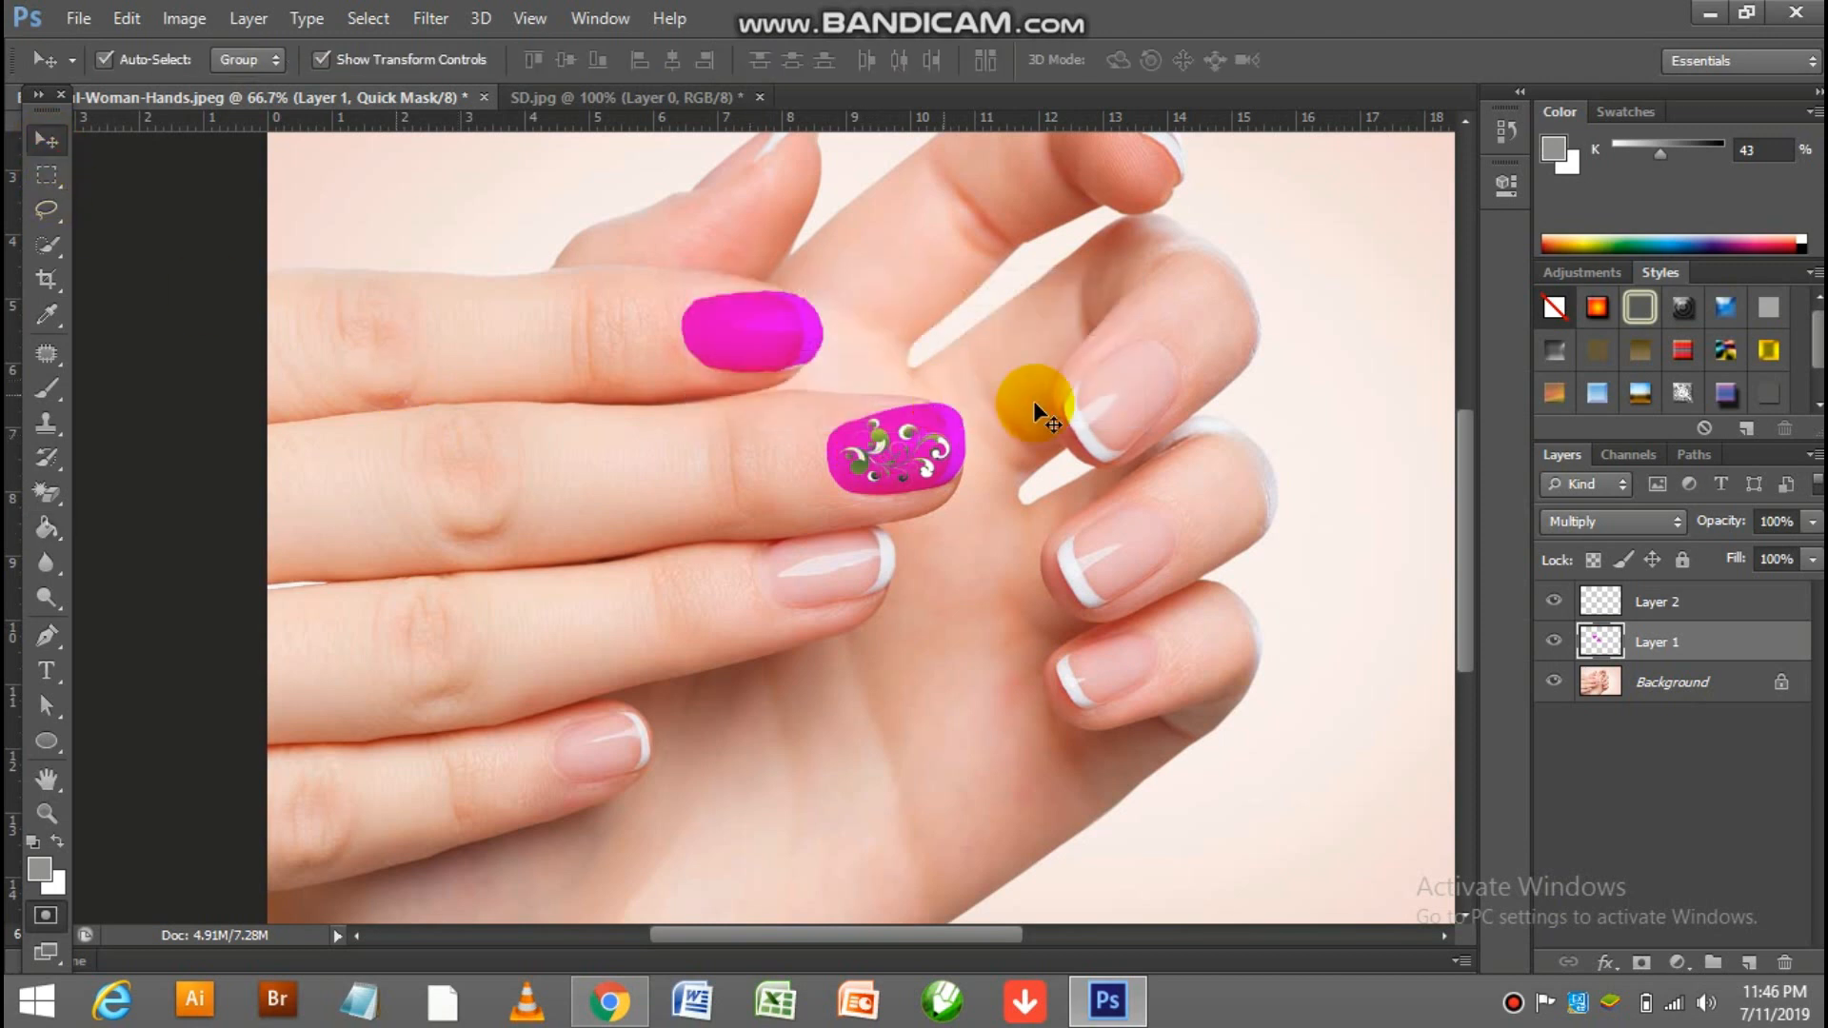
- Duplicate the swirl motif on Layer 2, place the copy over the upper magenta nail, and deselect its layer
click(1659, 610)
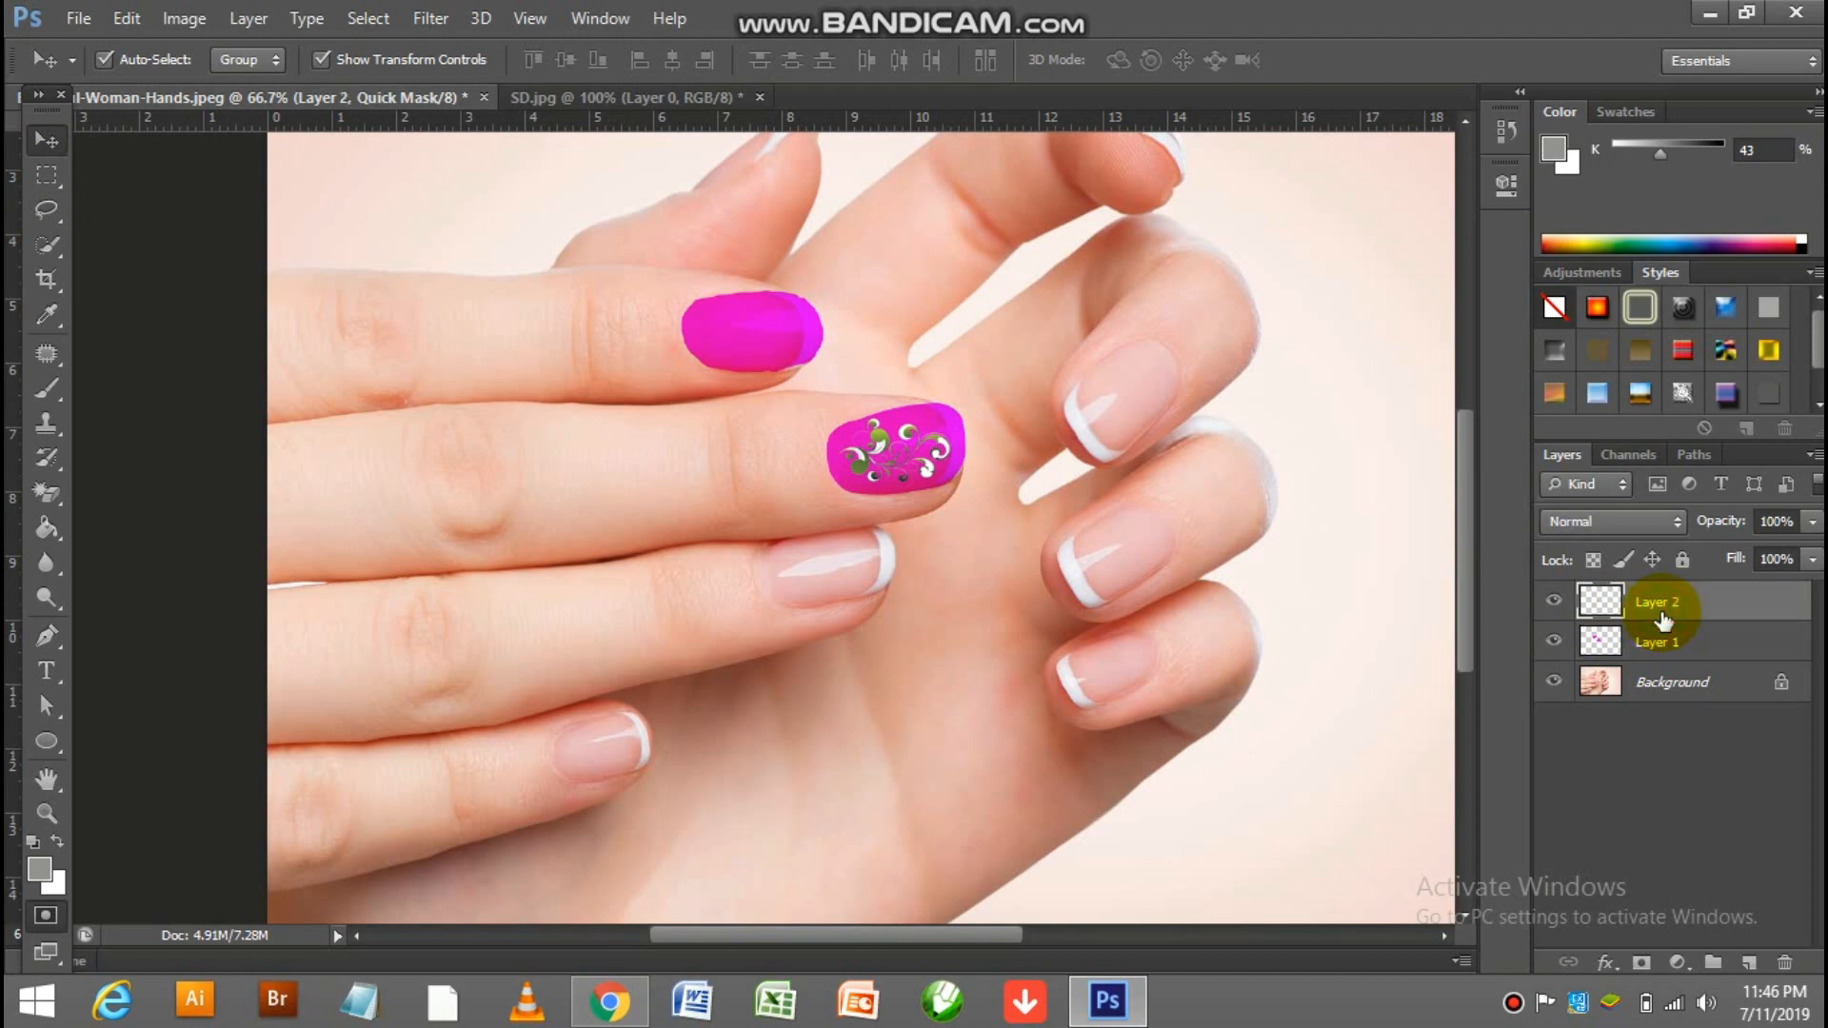
key(ctrl+j)
key(q)
click(937, 445)
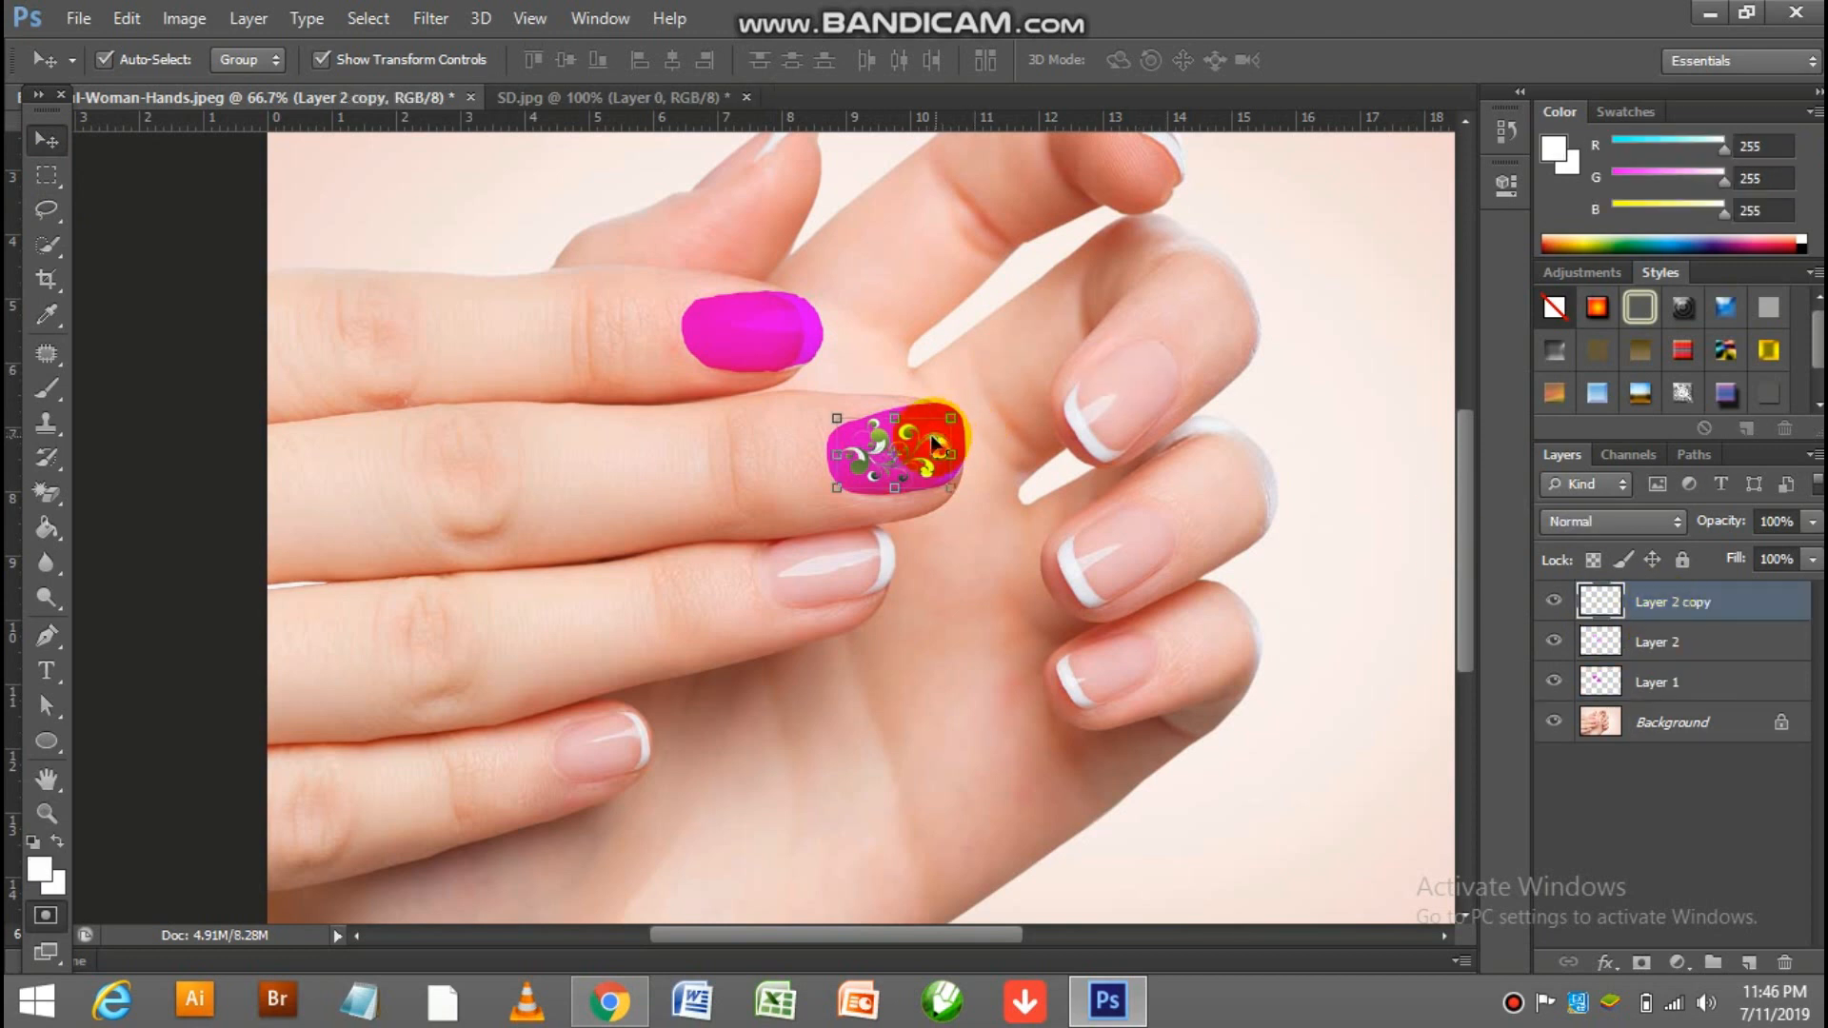
drag(933, 443, 794, 329)
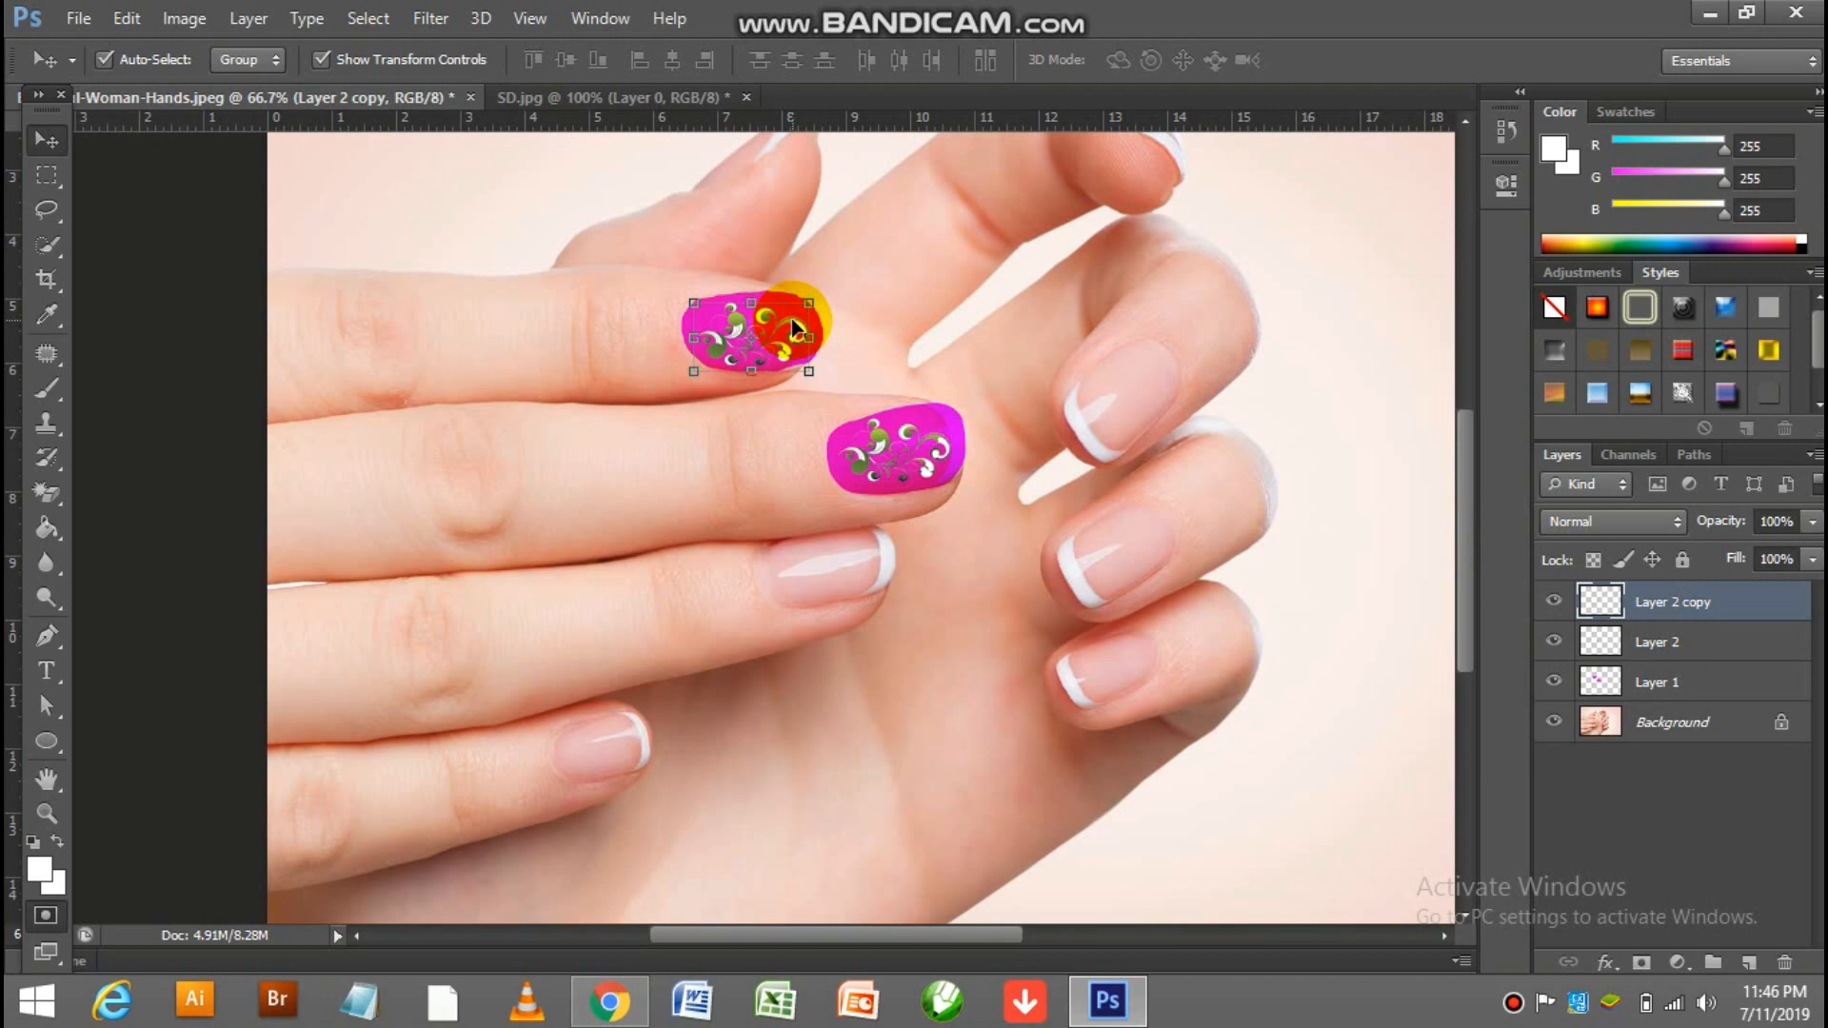
drag(794, 328, 794, 328)
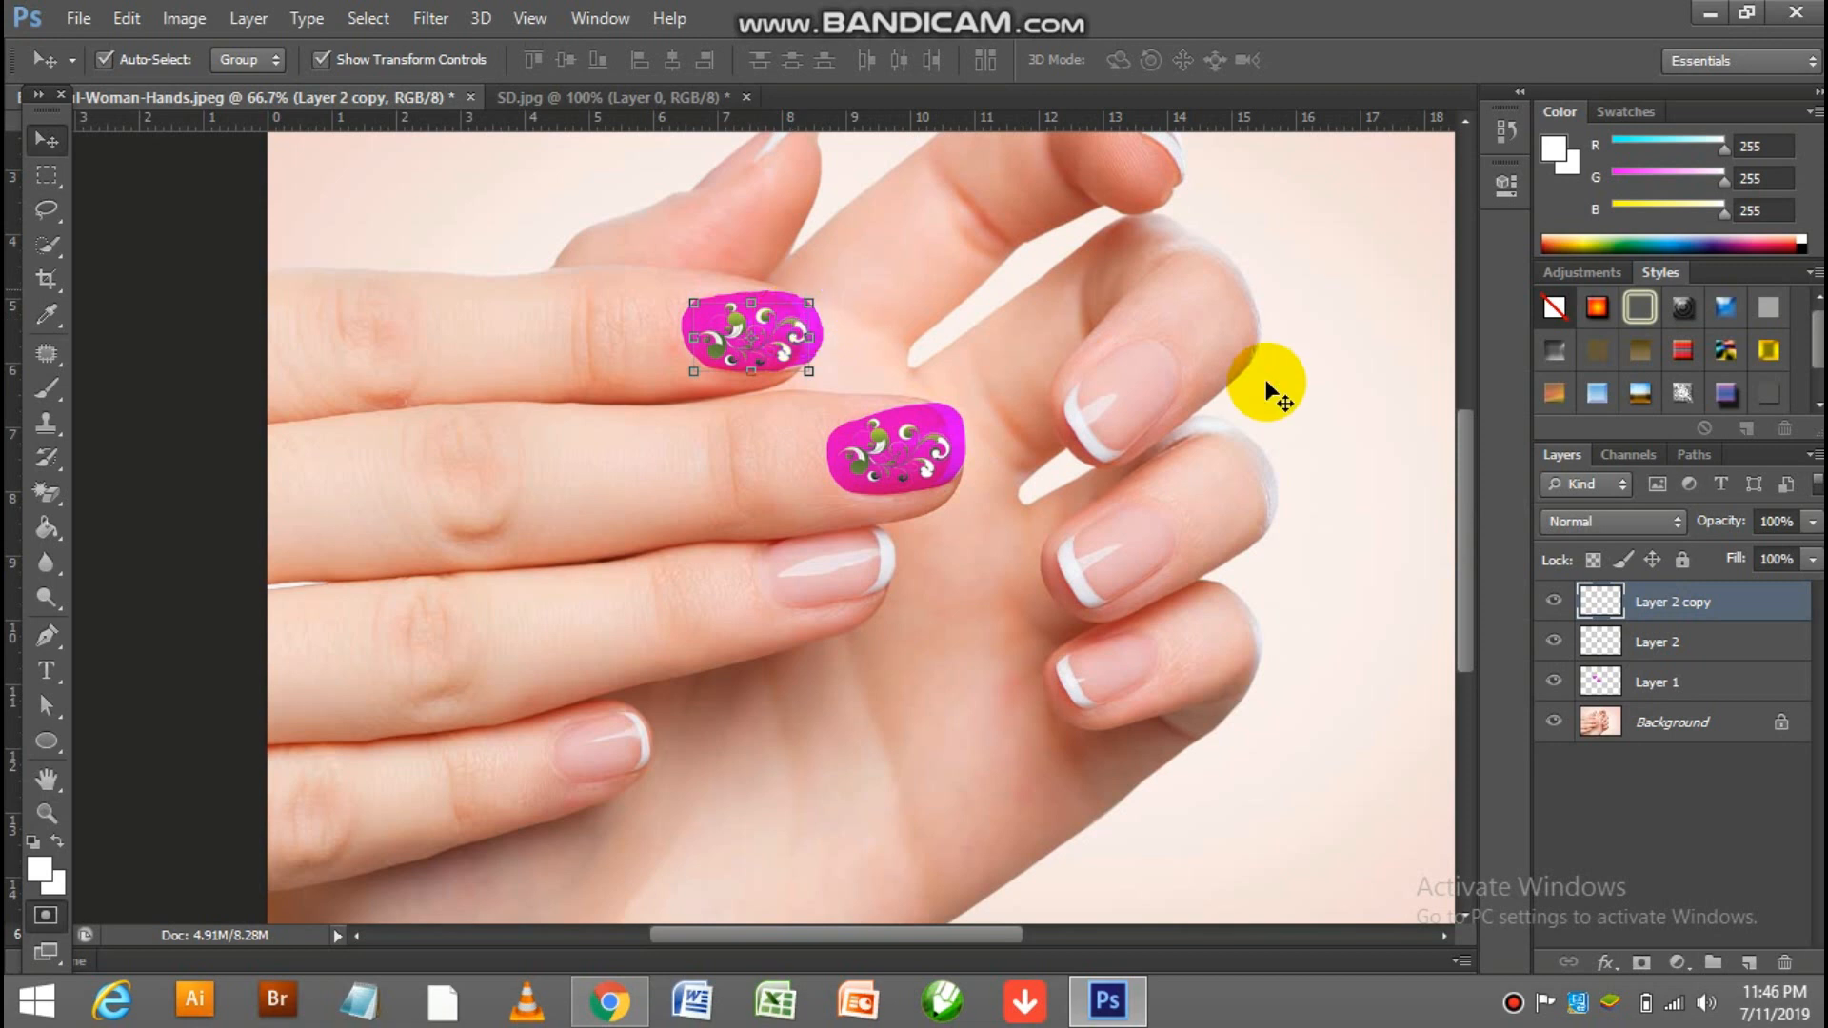
click(1265, 380)
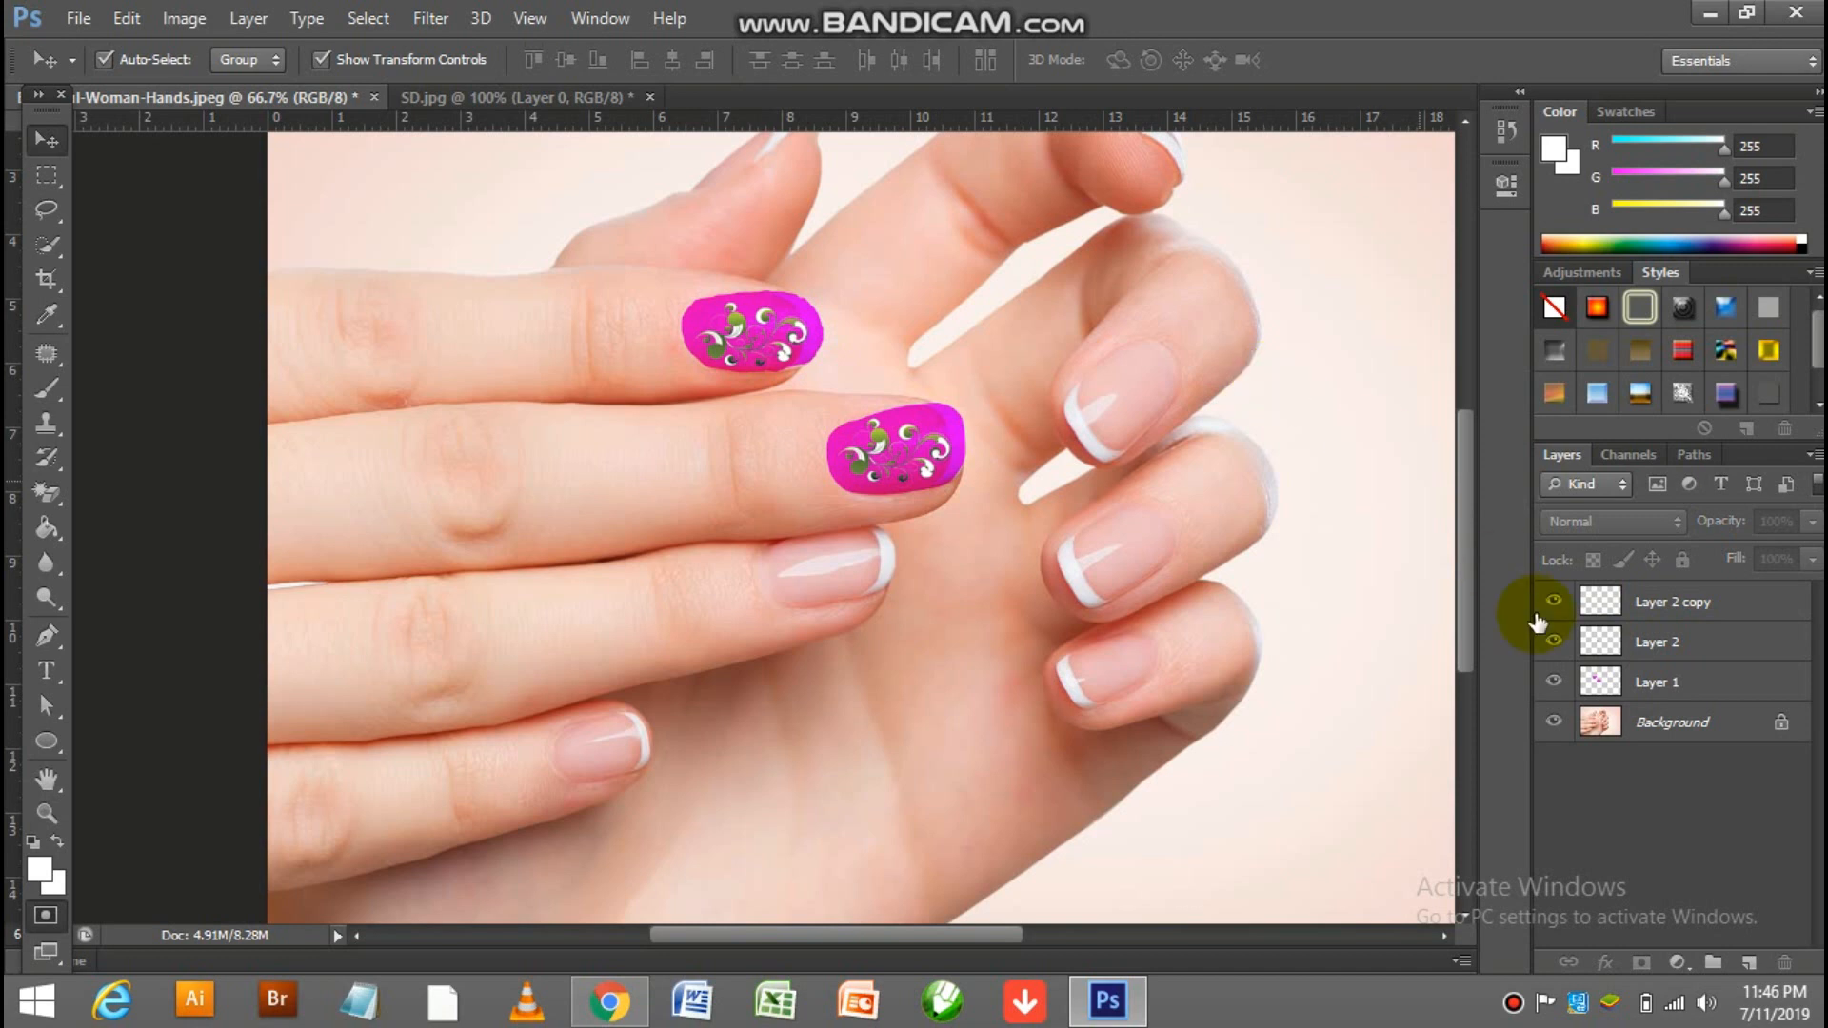
- Quick-select the unpainted nail on the uppermost curled finger on the right, working on the Background layer
click(1676, 722)
key(q)
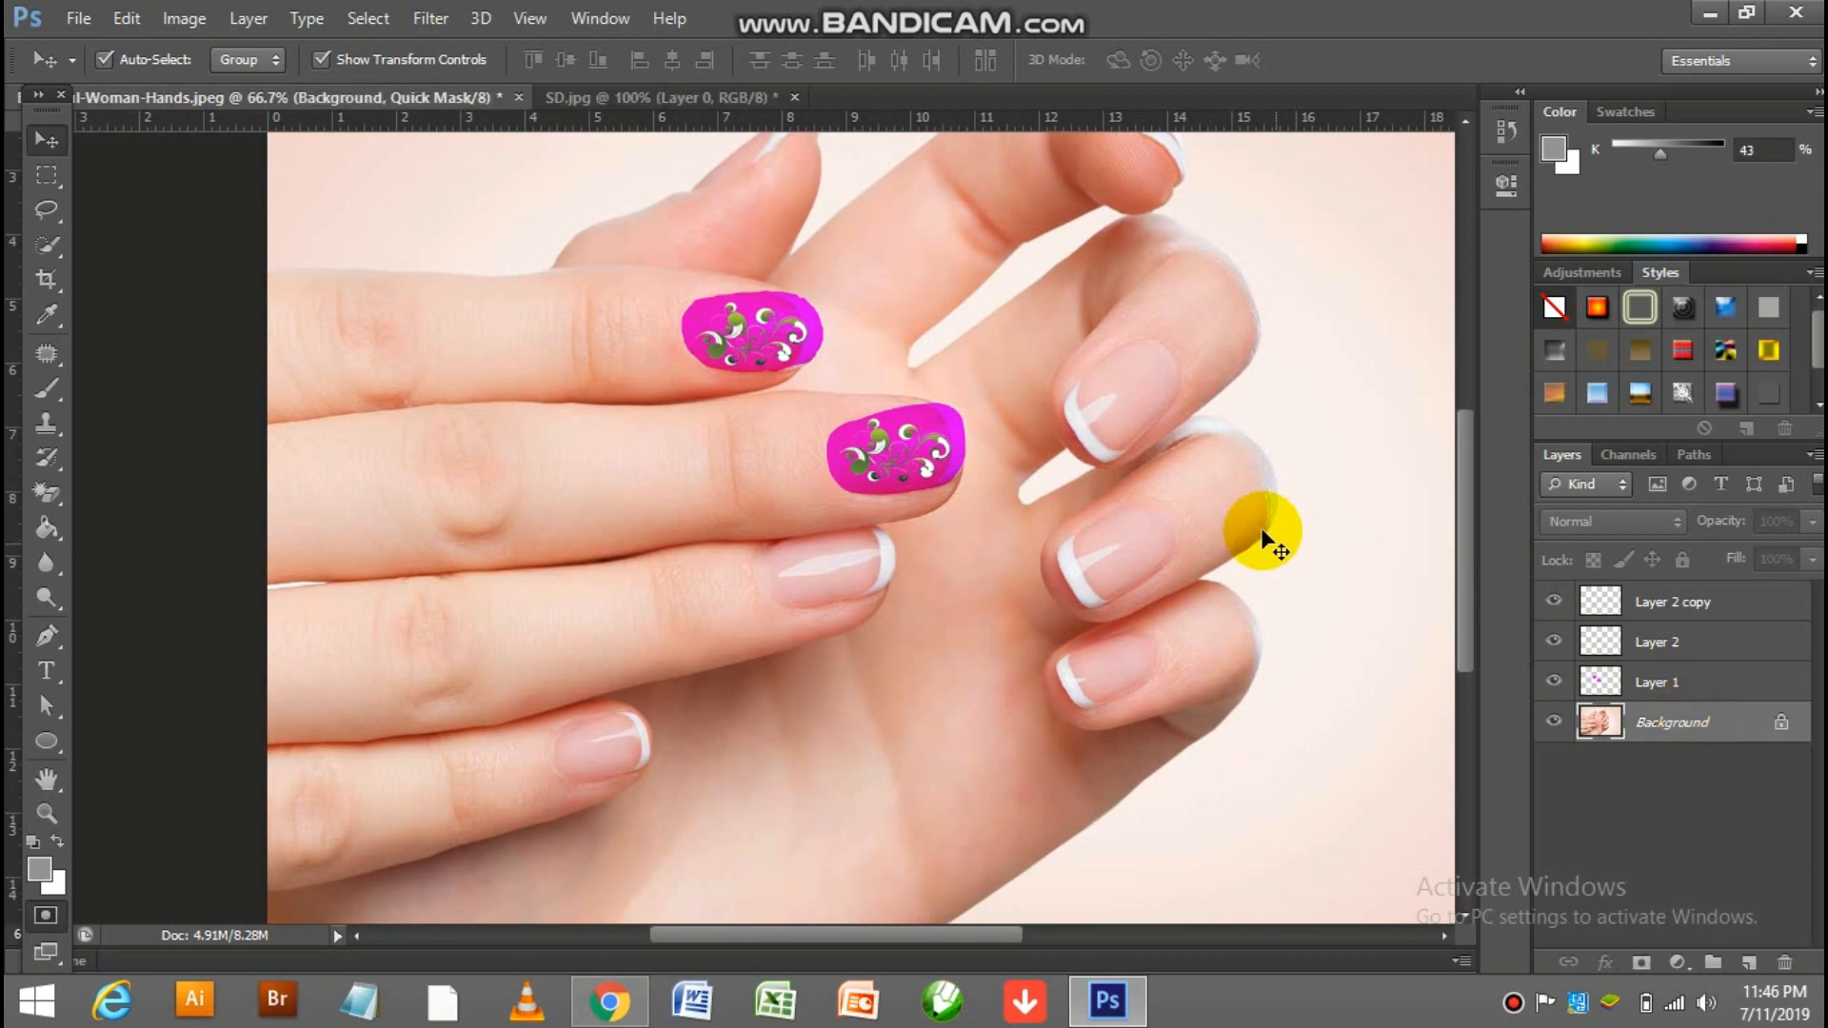
key(ctrl+plus)
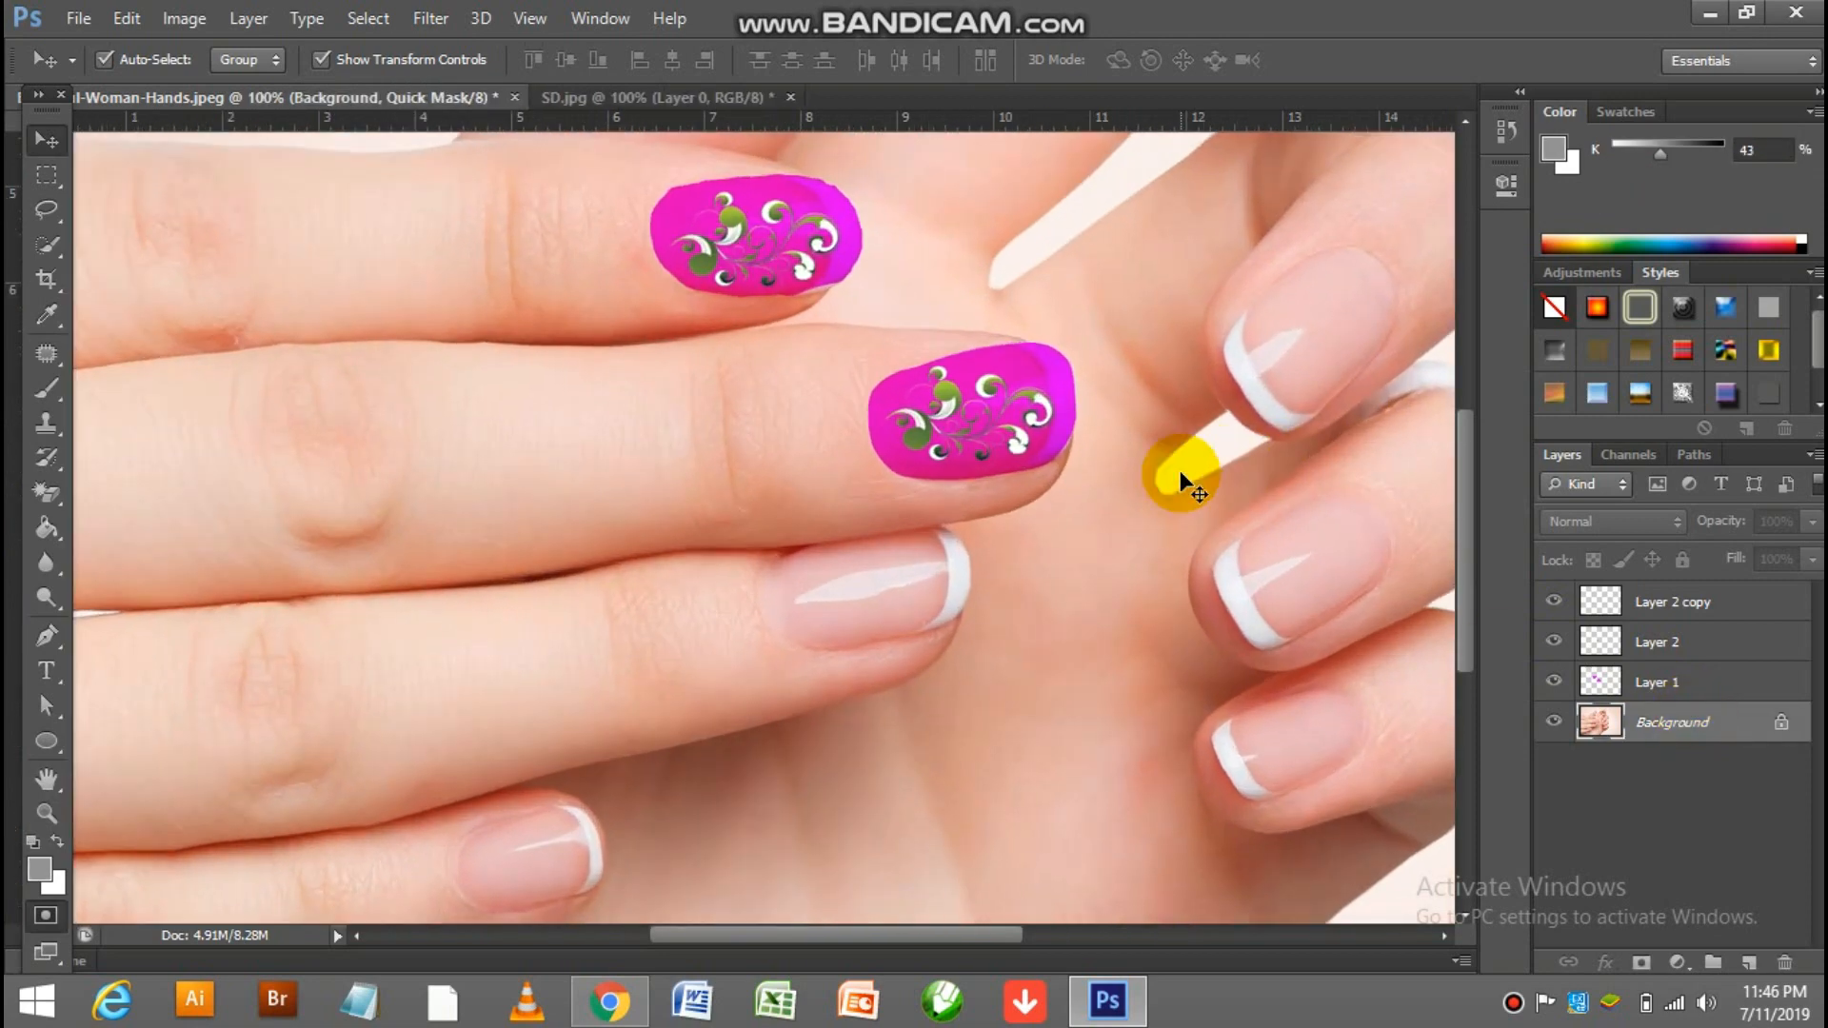
drag(968, 941, 1031, 943)
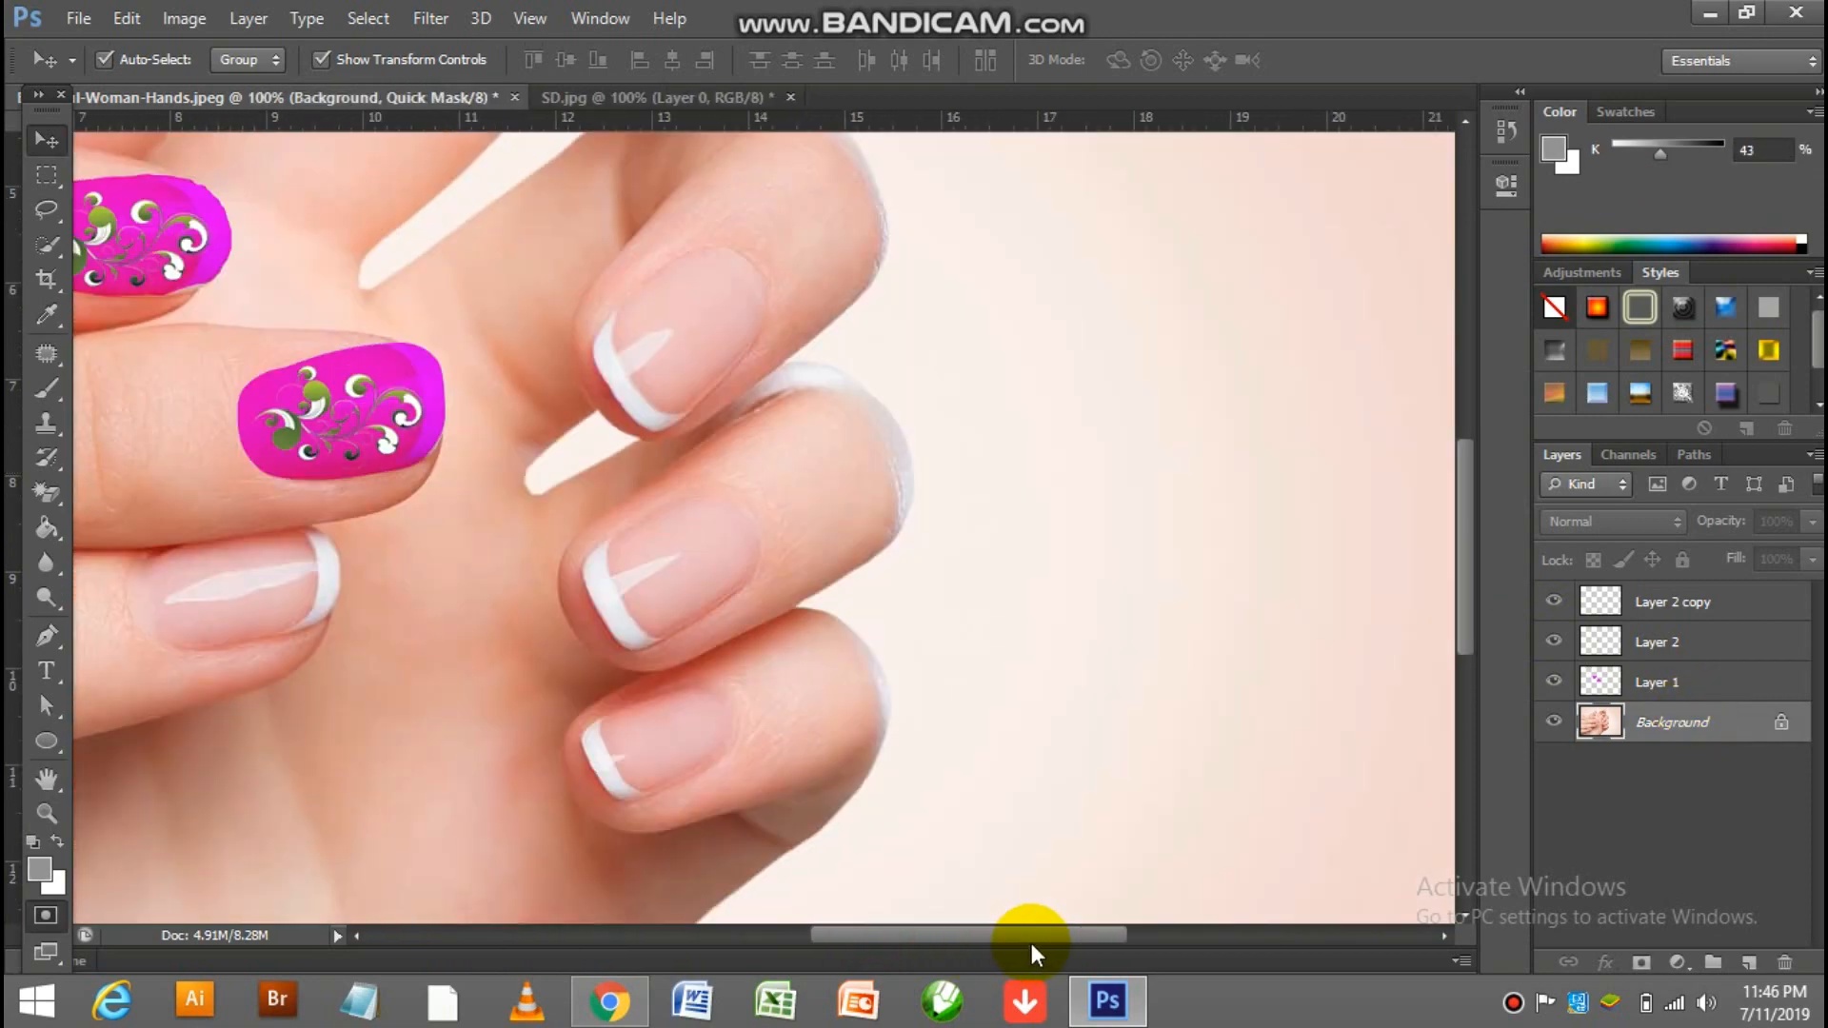
drag(1471, 538, 1464, 520)
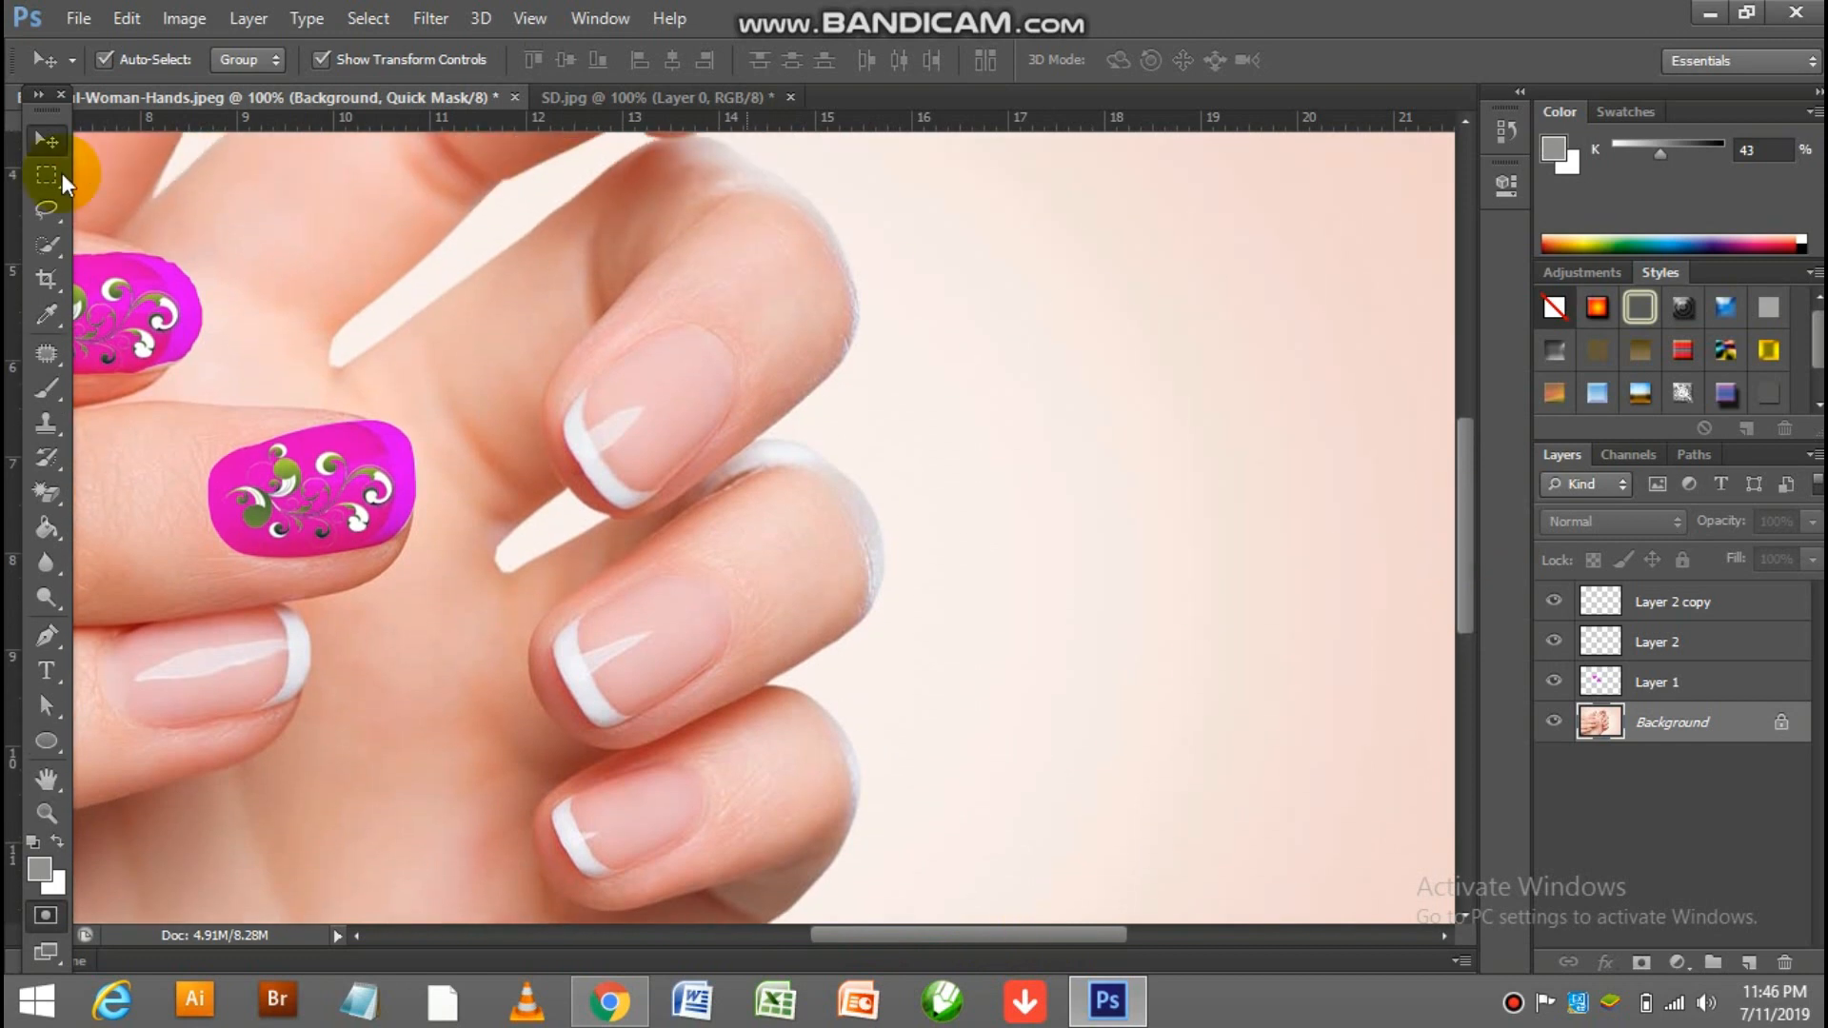
click(48, 246)
click(118, 244)
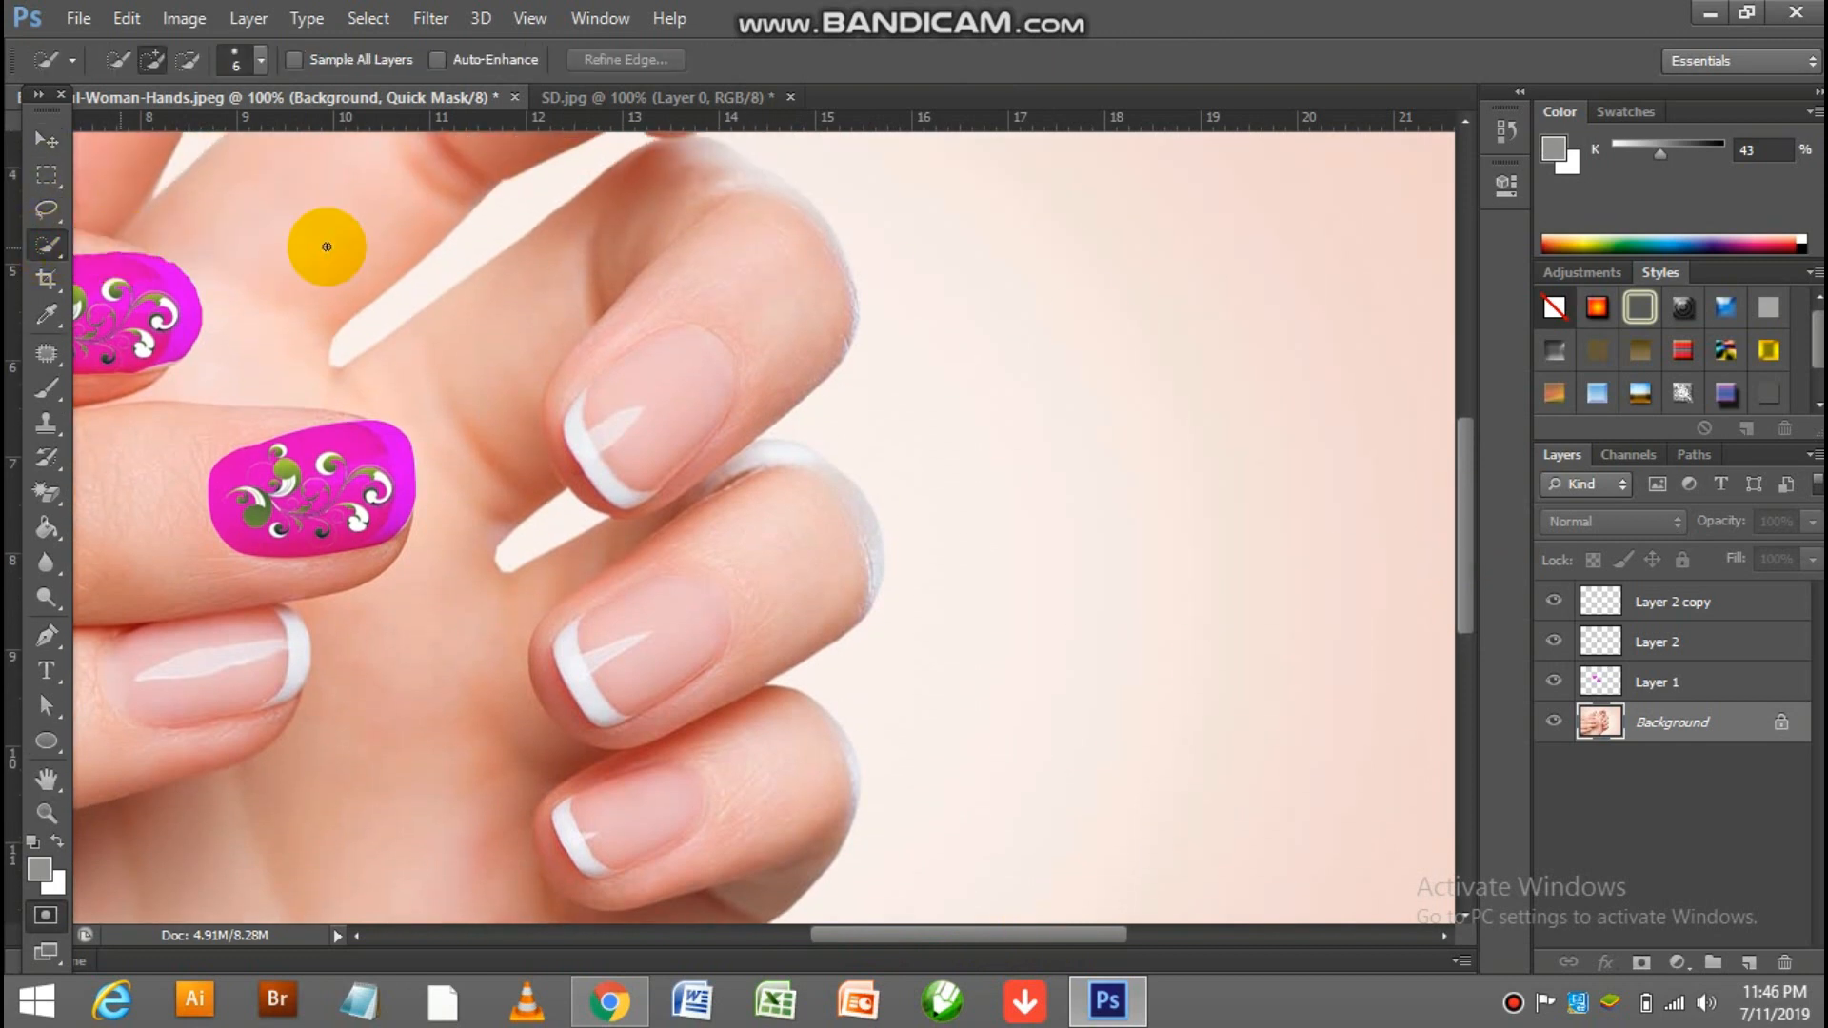
mouse_move(665, 394)
mouse_down()
mouse_move(640, 465)
mouse_move(694, 371)
mouse_move(630, 388)
mouse_move(543, 314)
mouse_up()
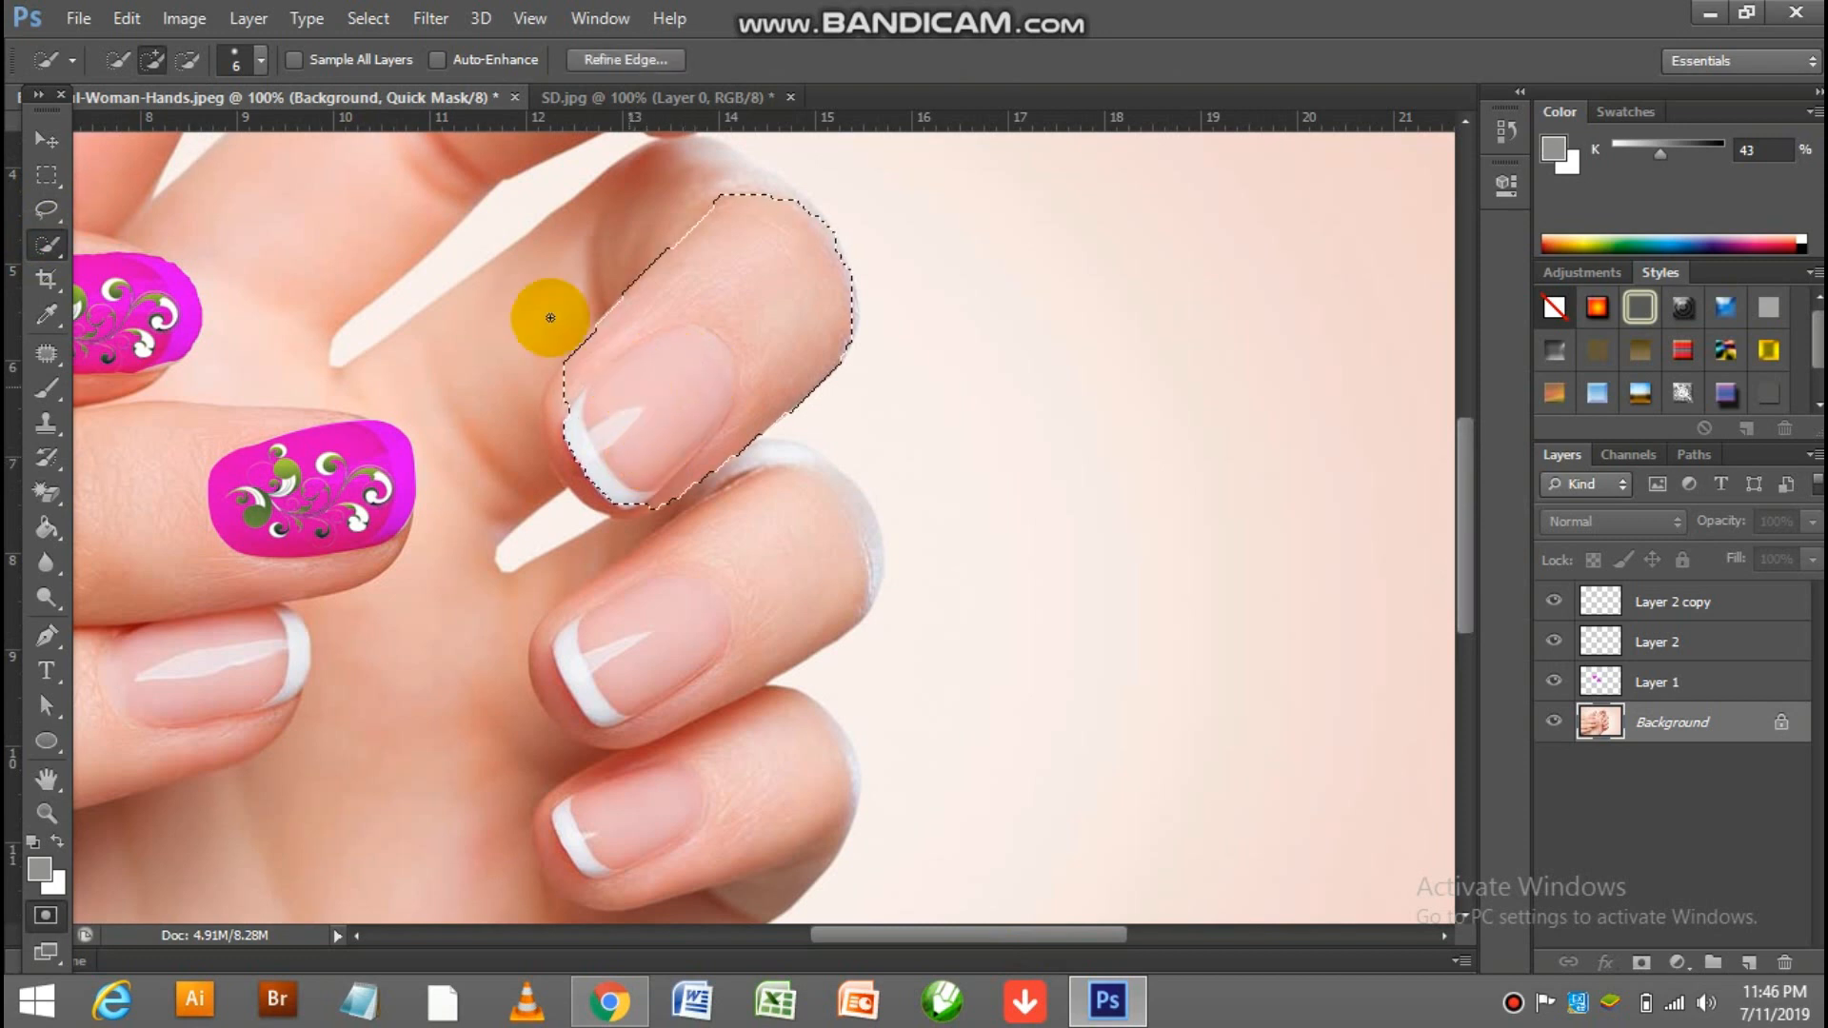
- Subtract the surrounding finger skin from the Quick Selection so that mainly the nail is selected
click(192, 49)
mouse_move(597, 240)
mouse_down()
mouse_move(665, 273)
mouse_move(763, 253)
mouse_move(794, 333)
mouse_move(755, 213)
mouse_move(645, 285)
mouse_move(551, 396)
mouse_up()
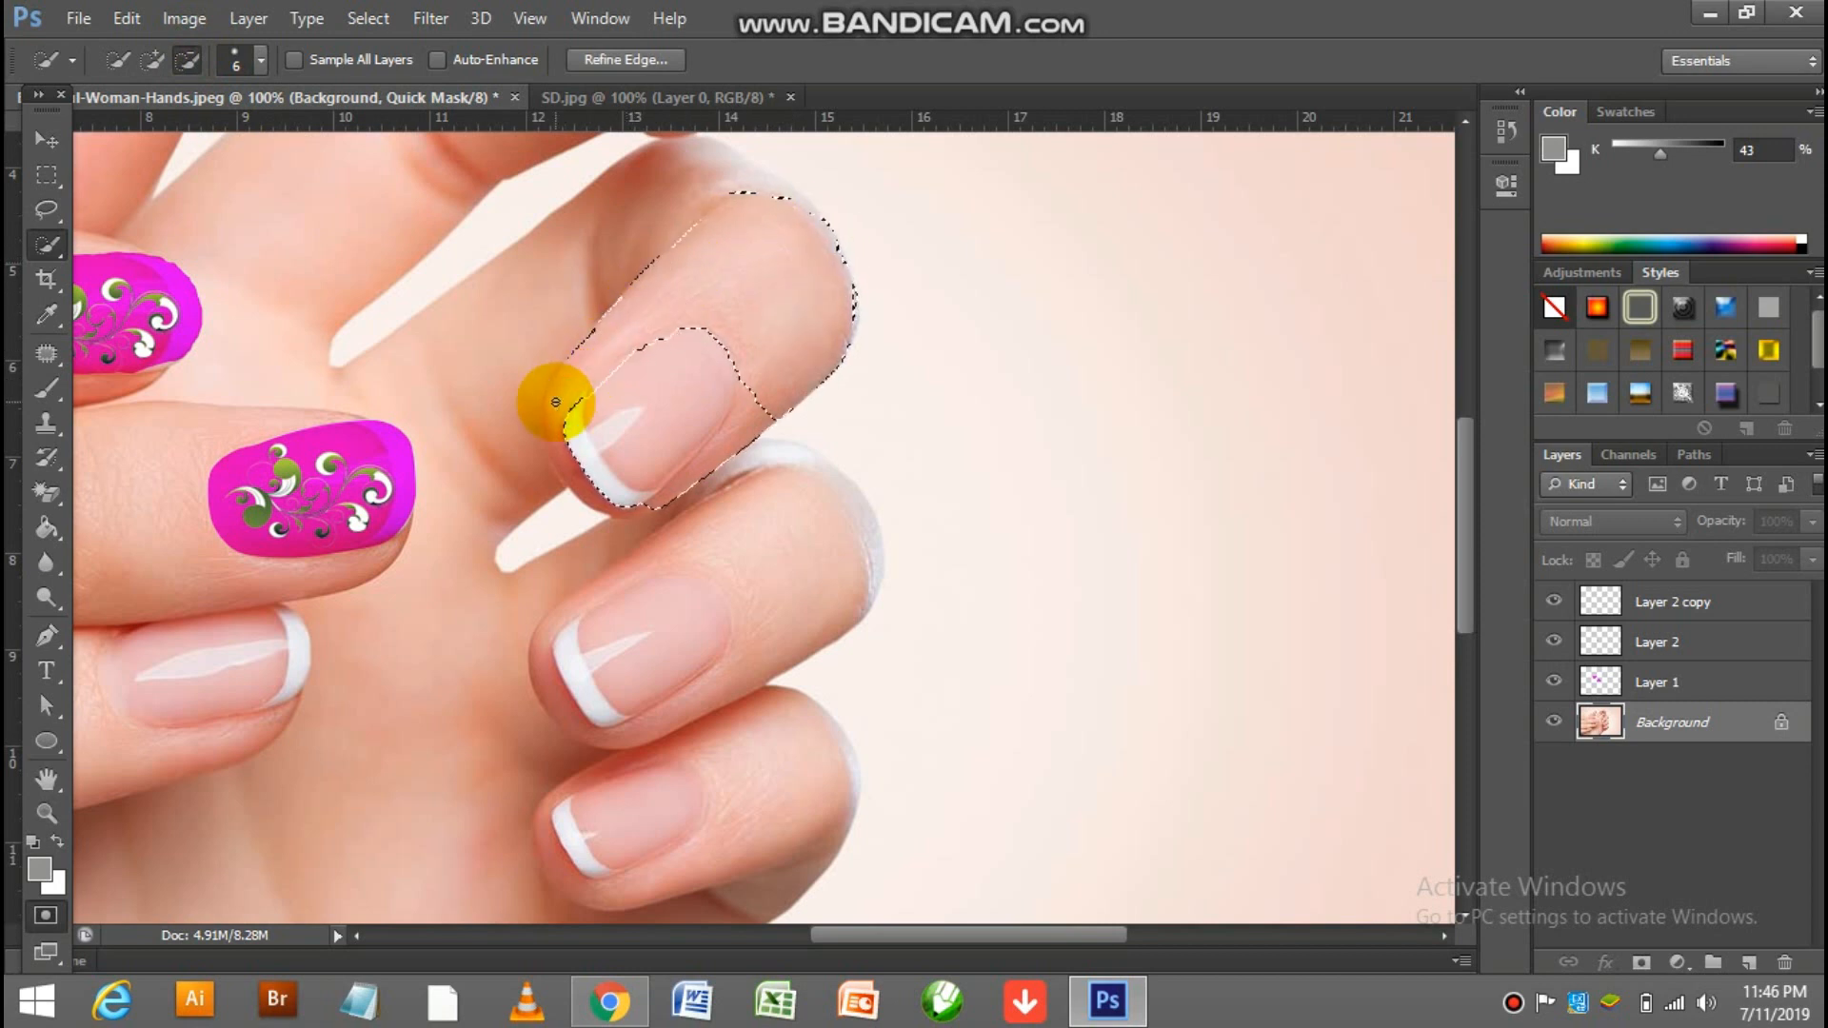
mouse_move(742, 334)
mouse_down()
mouse_move(748, 415)
mouse_move(723, 440)
mouse_move(750, 396)
mouse_move(697, 490)
mouse_up()
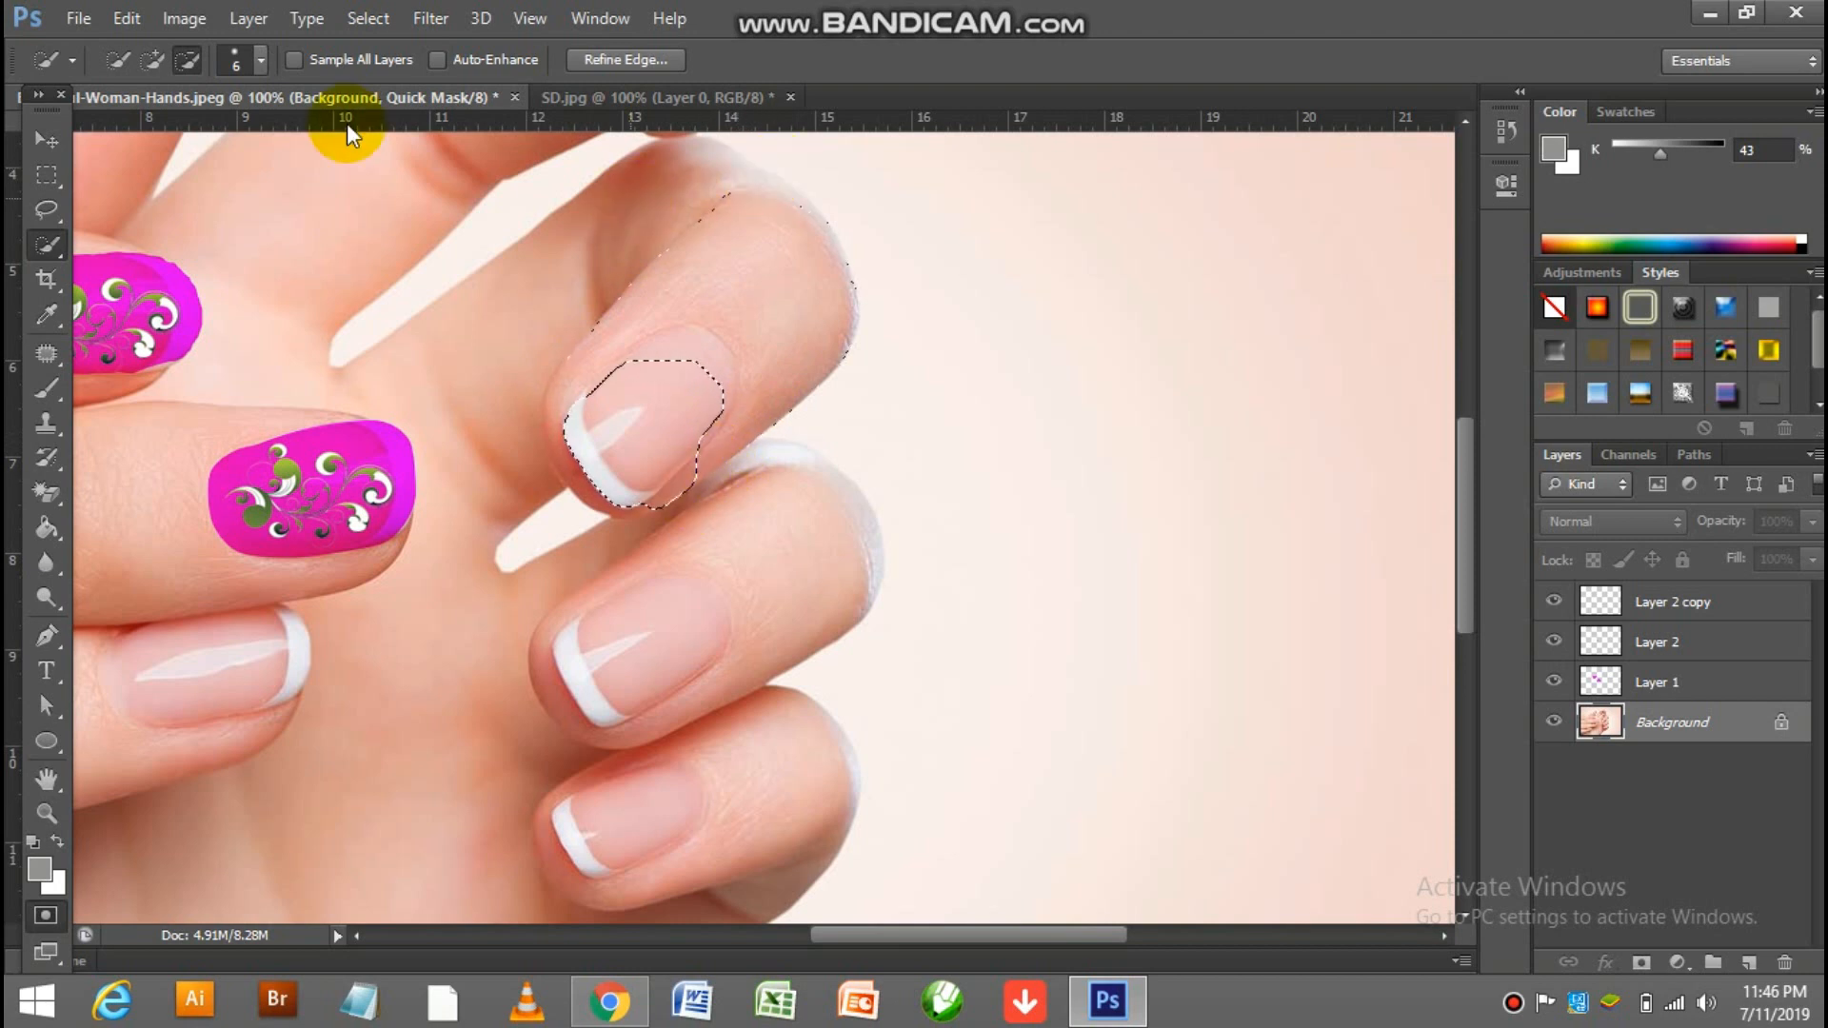
- Add the missing cuticle and side edges of the nail to the selection with the Lasso, and switch to subtracting
mouse_move(572, 314)
mouse_down()
mouse_move(709, 367)
mouse_move(561, 372)
mouse_move(610, 386)
mouse_move(578, 378)
mouse_move(596, 395)
mouse_move(682, 322)
mouse_up()
click(57, 206)
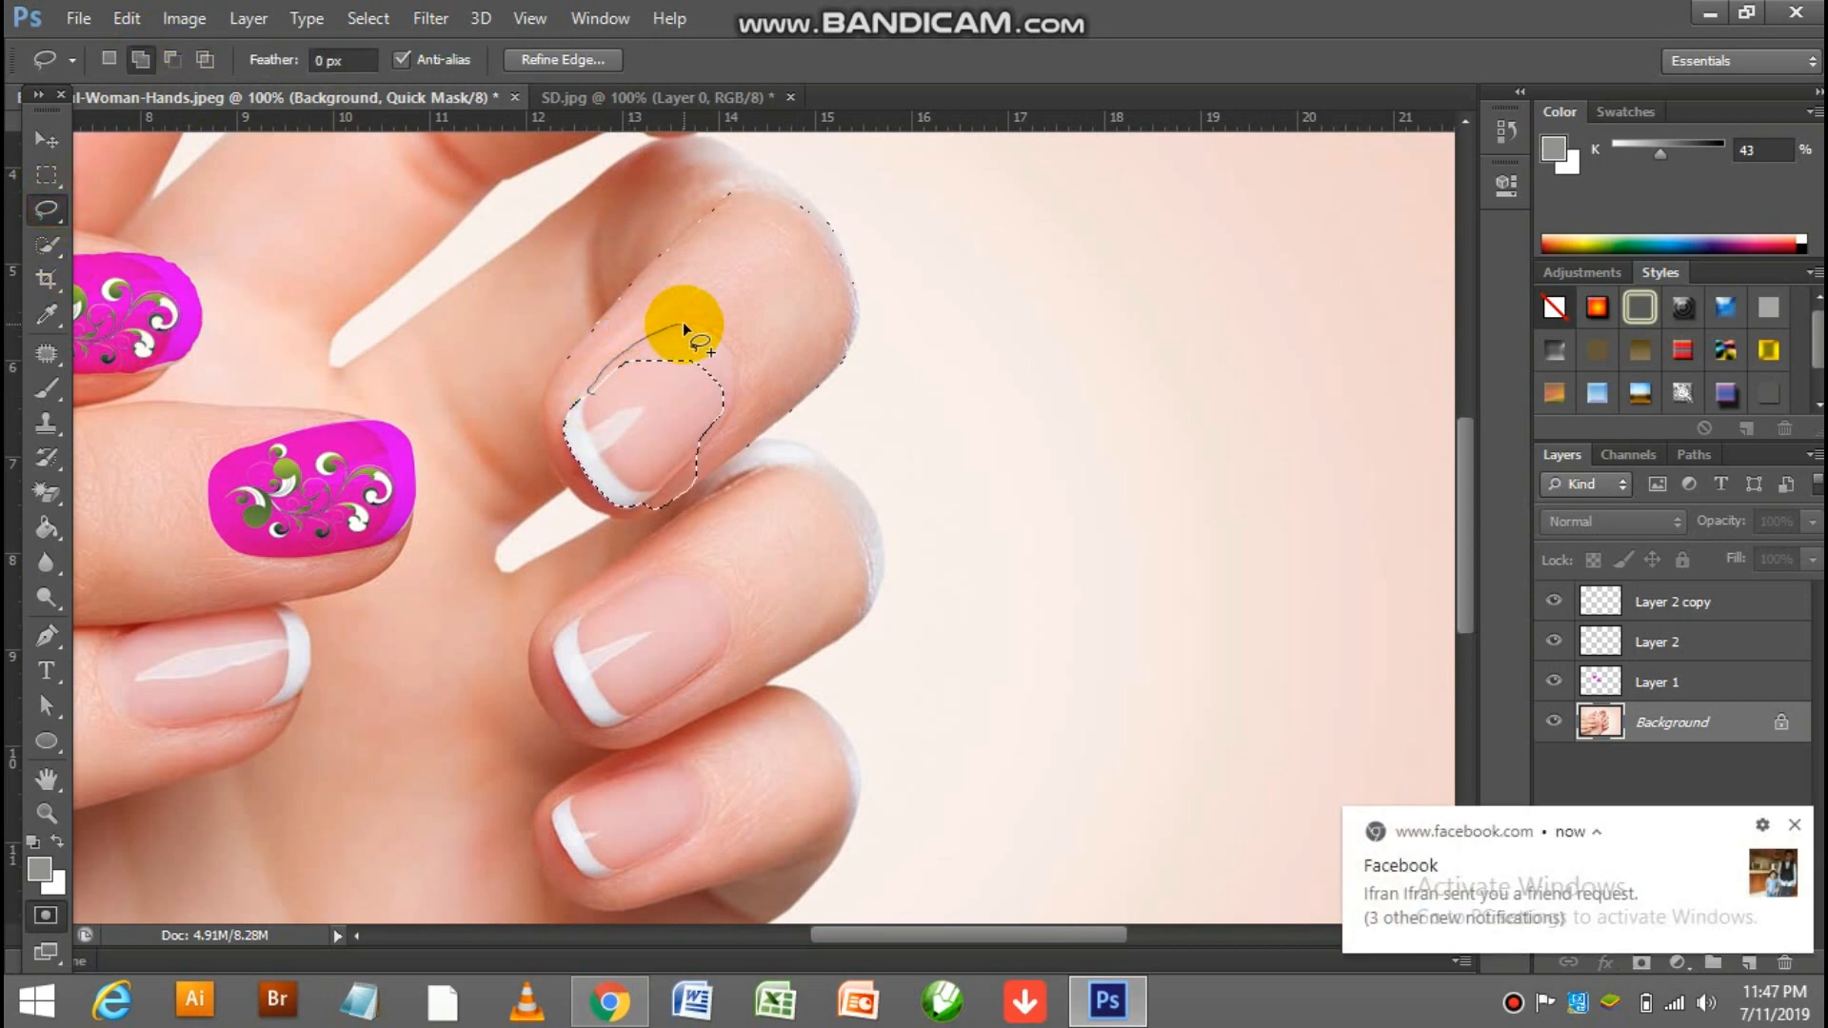
drag(733, 384, 670, 477)
click(171, 66)
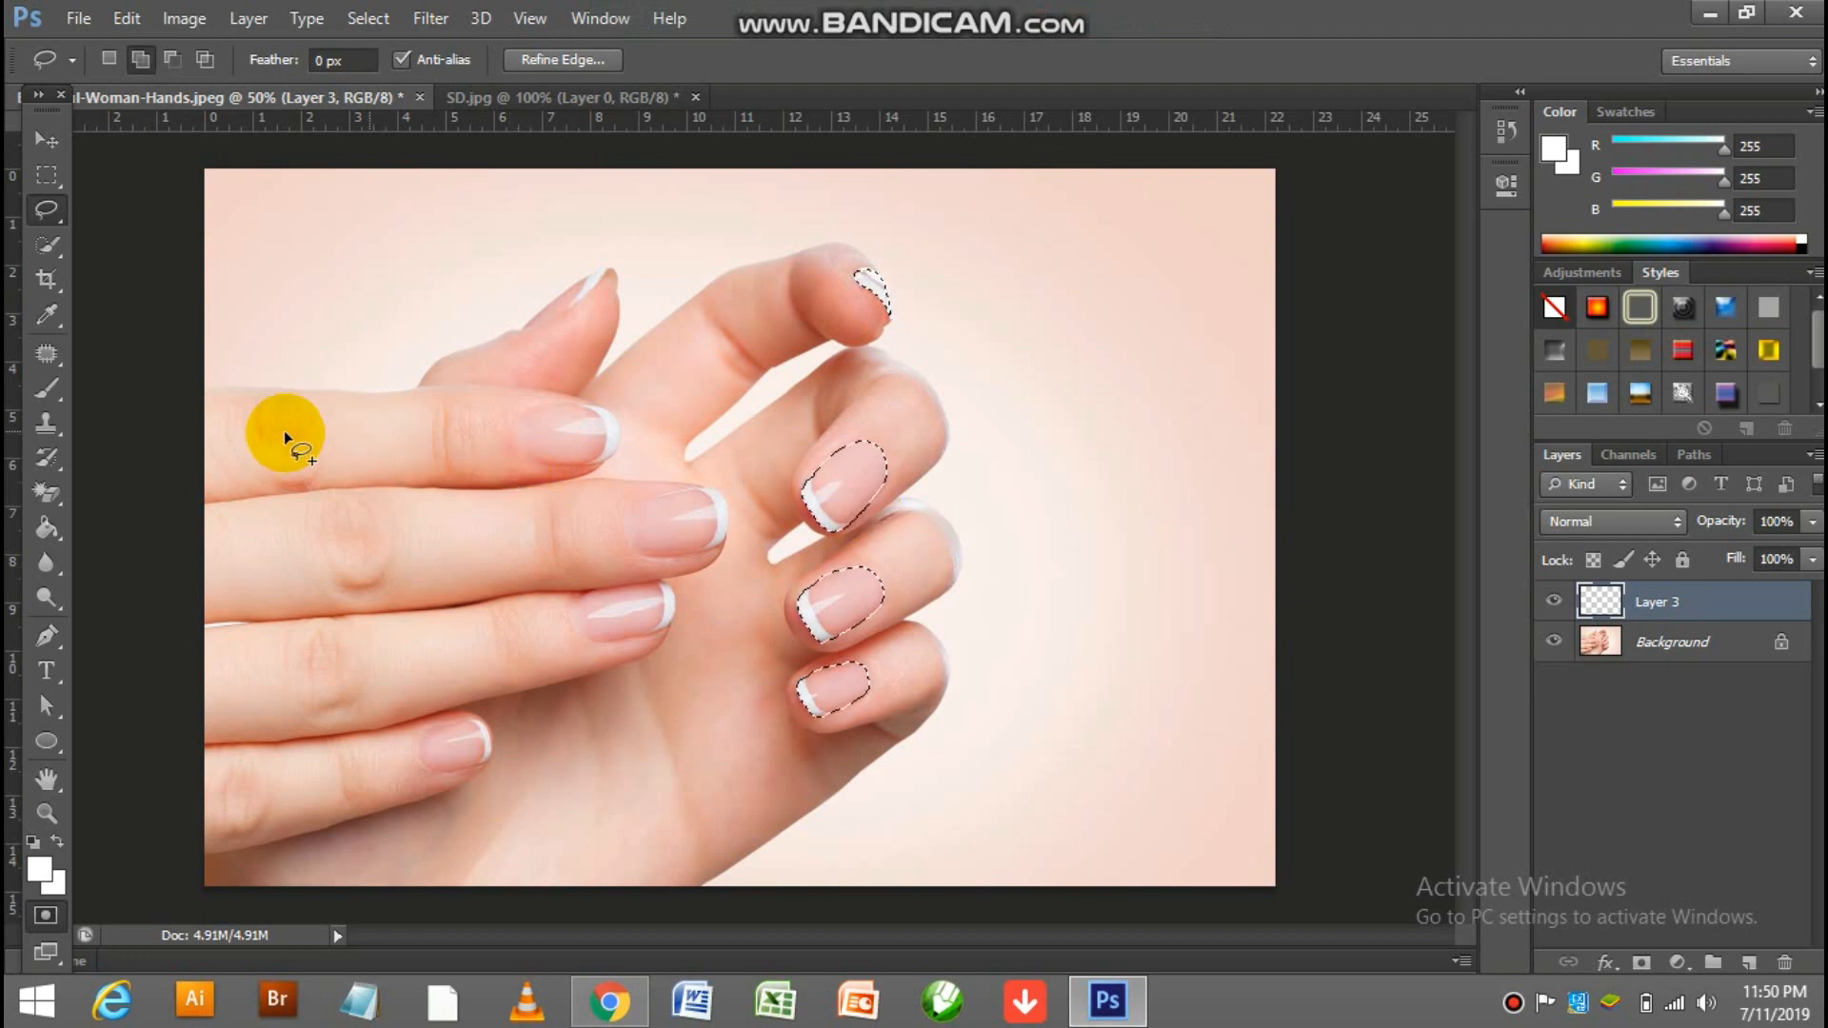
- Set the foreground colour to golden yellow (RGB 235, 194, 4) and fill the four selected nails on Layer 3
click(47, 526)
click(42, 865)
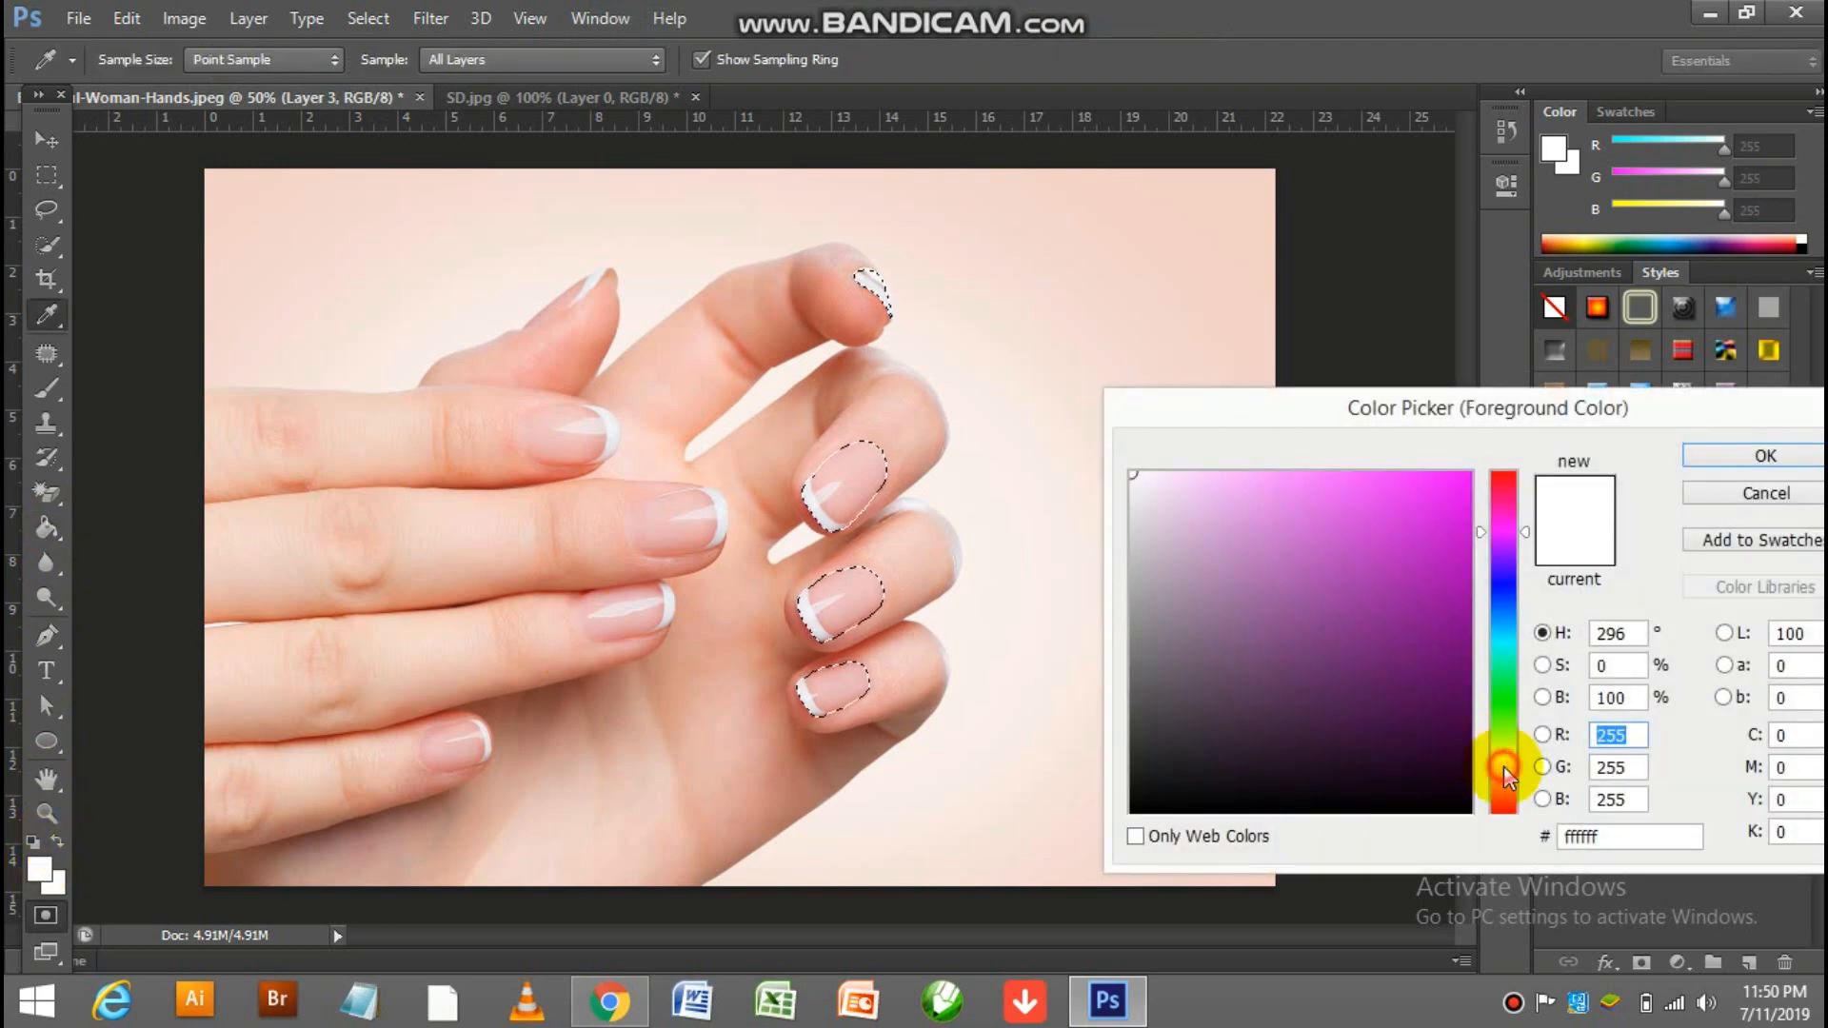
click(1504, 767)
click(1459, 579)
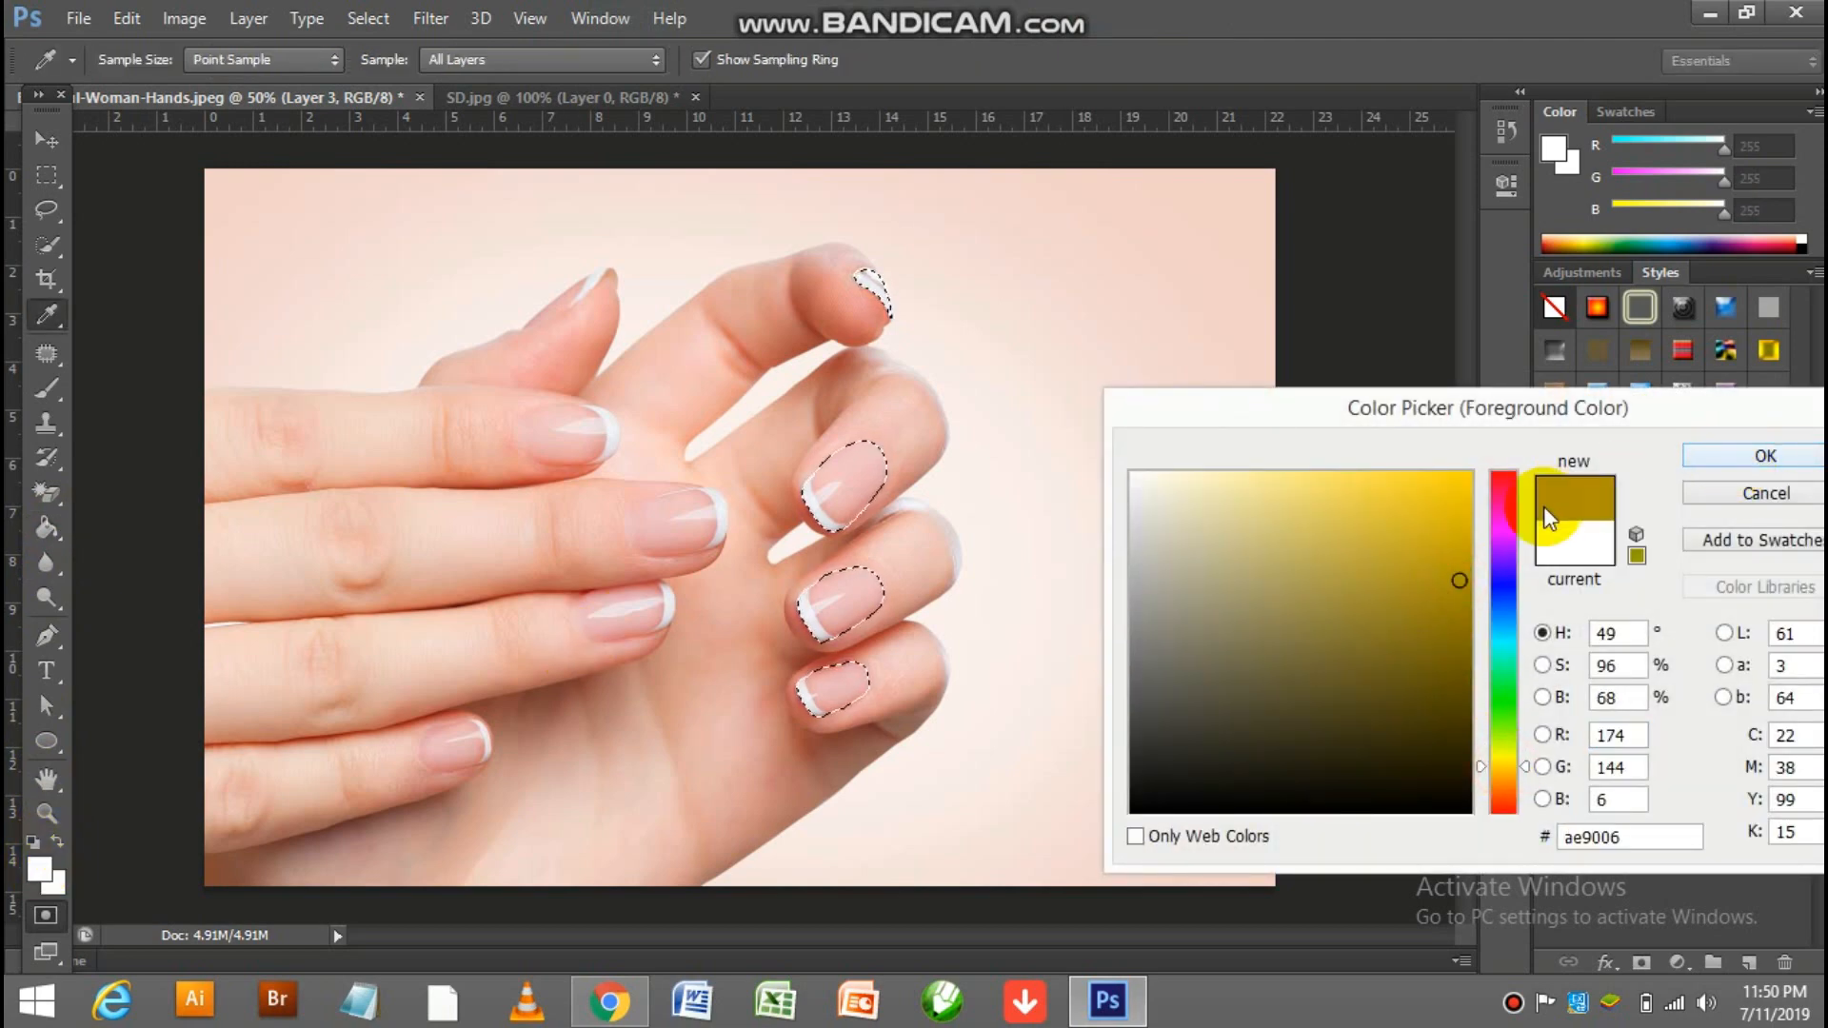
click(1465, 499)
click(1714, 459)
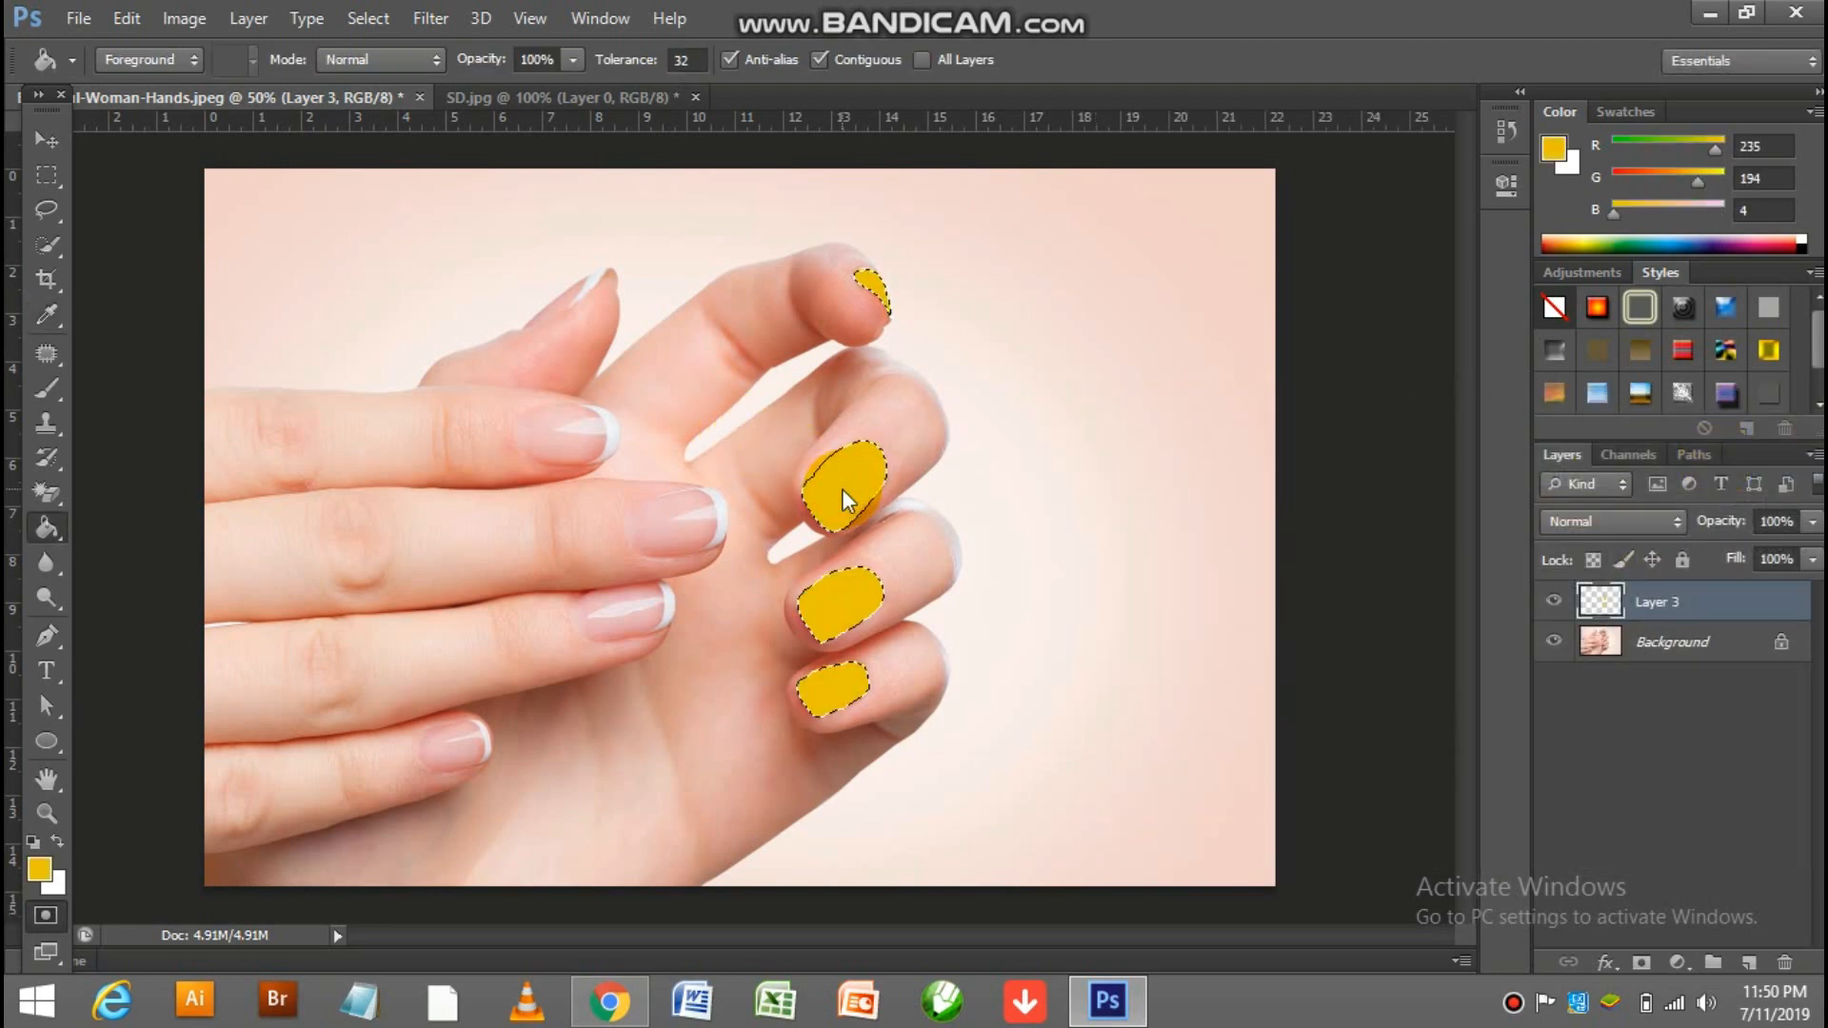
- Set Layer 3's blend mode to Multiply so the golden polish blends with the nails, and clear the selection
click(59, 140)
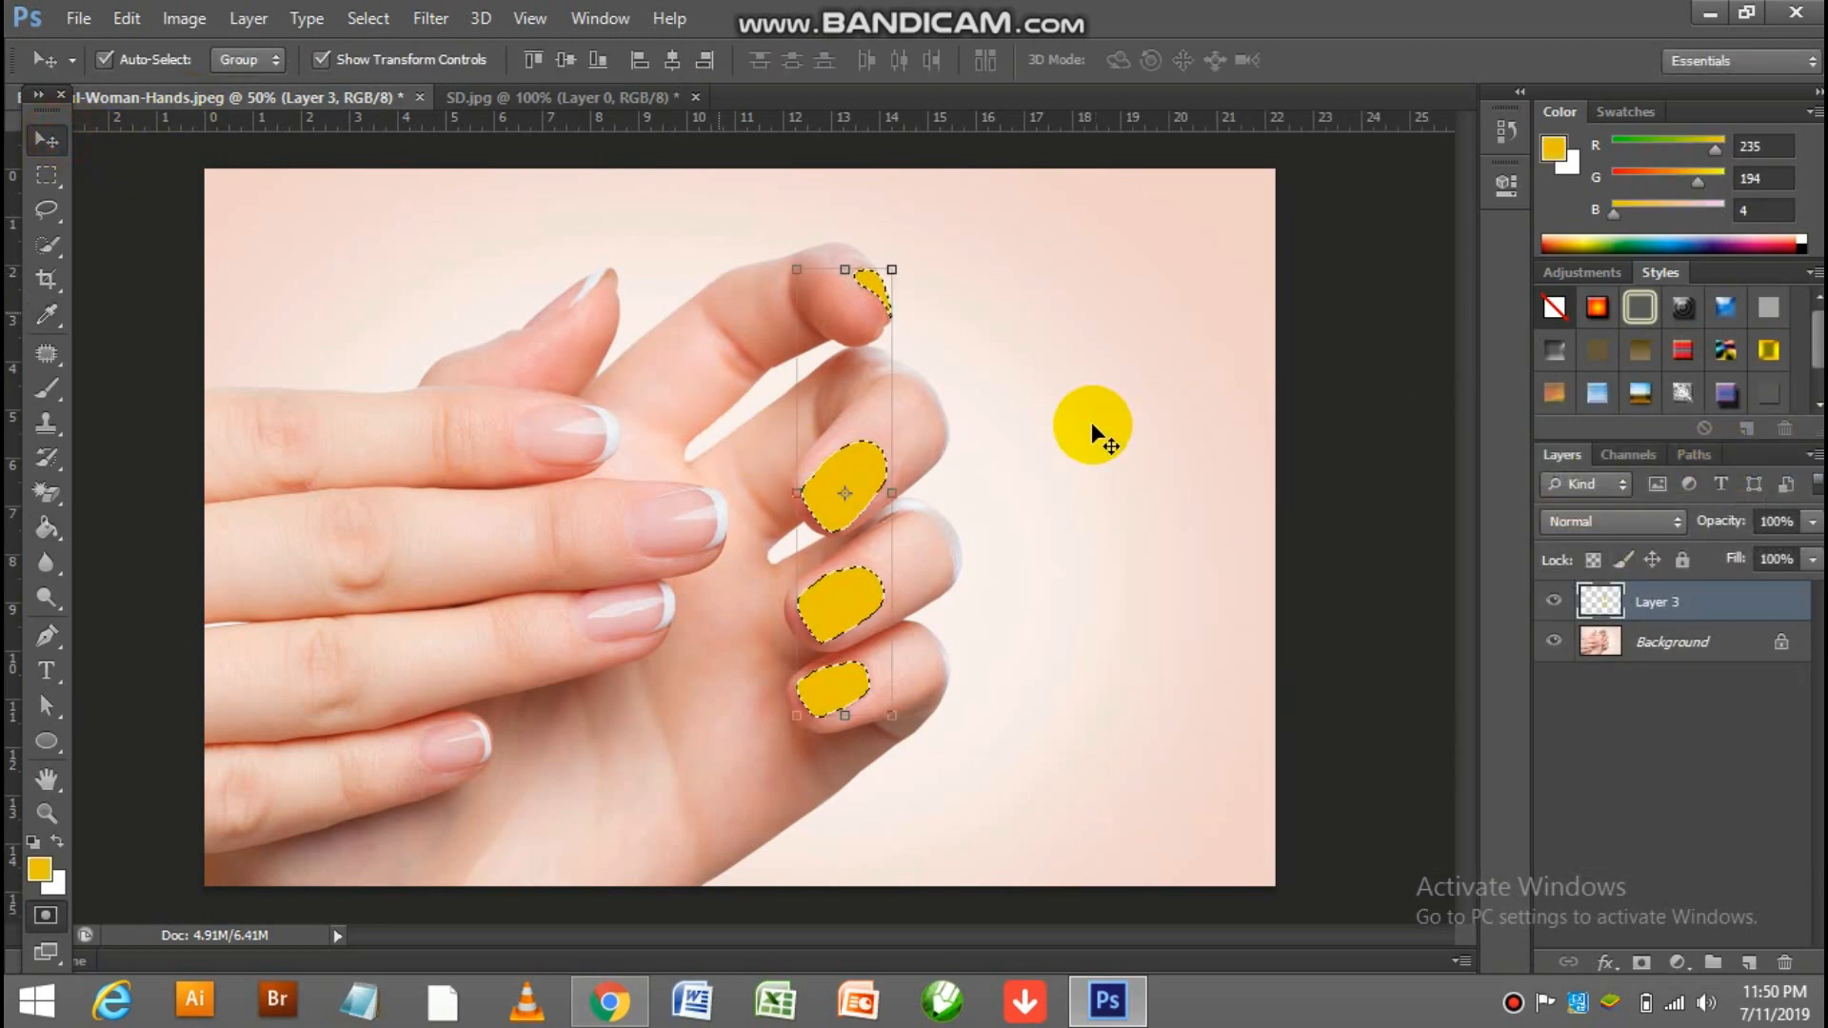
click(1592, 525)
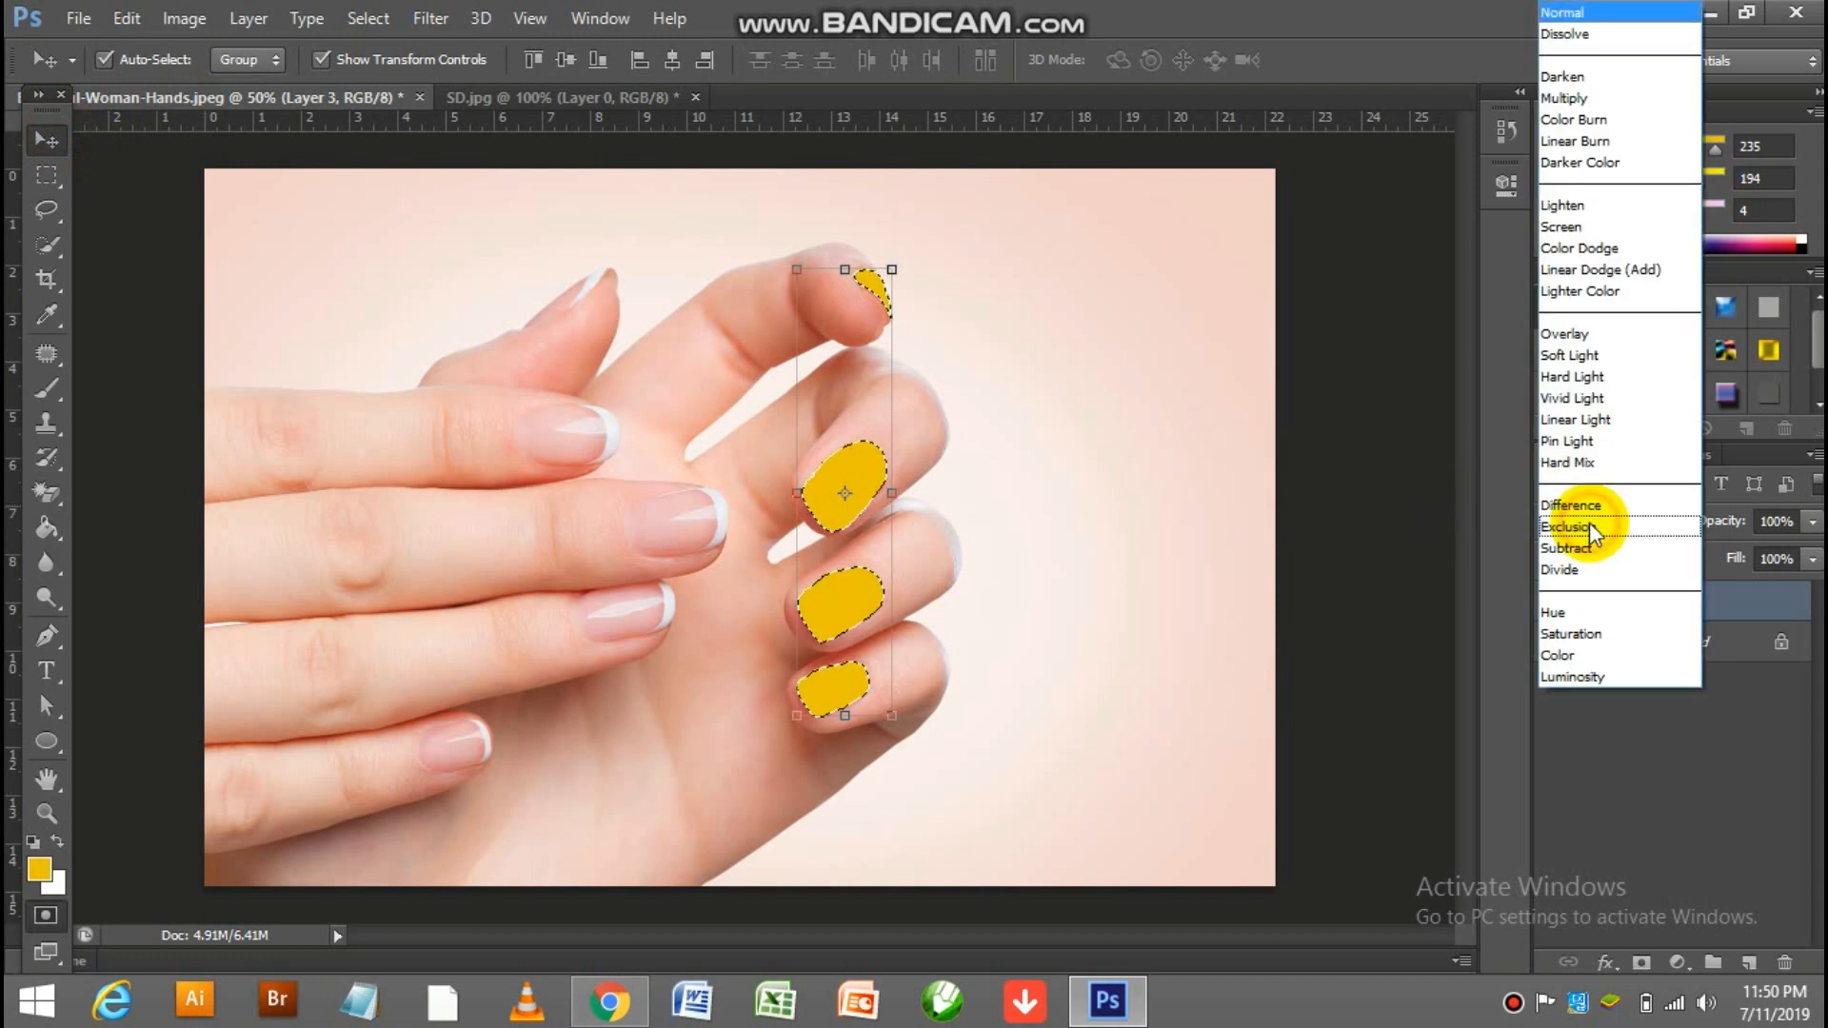
click(1648, 104)
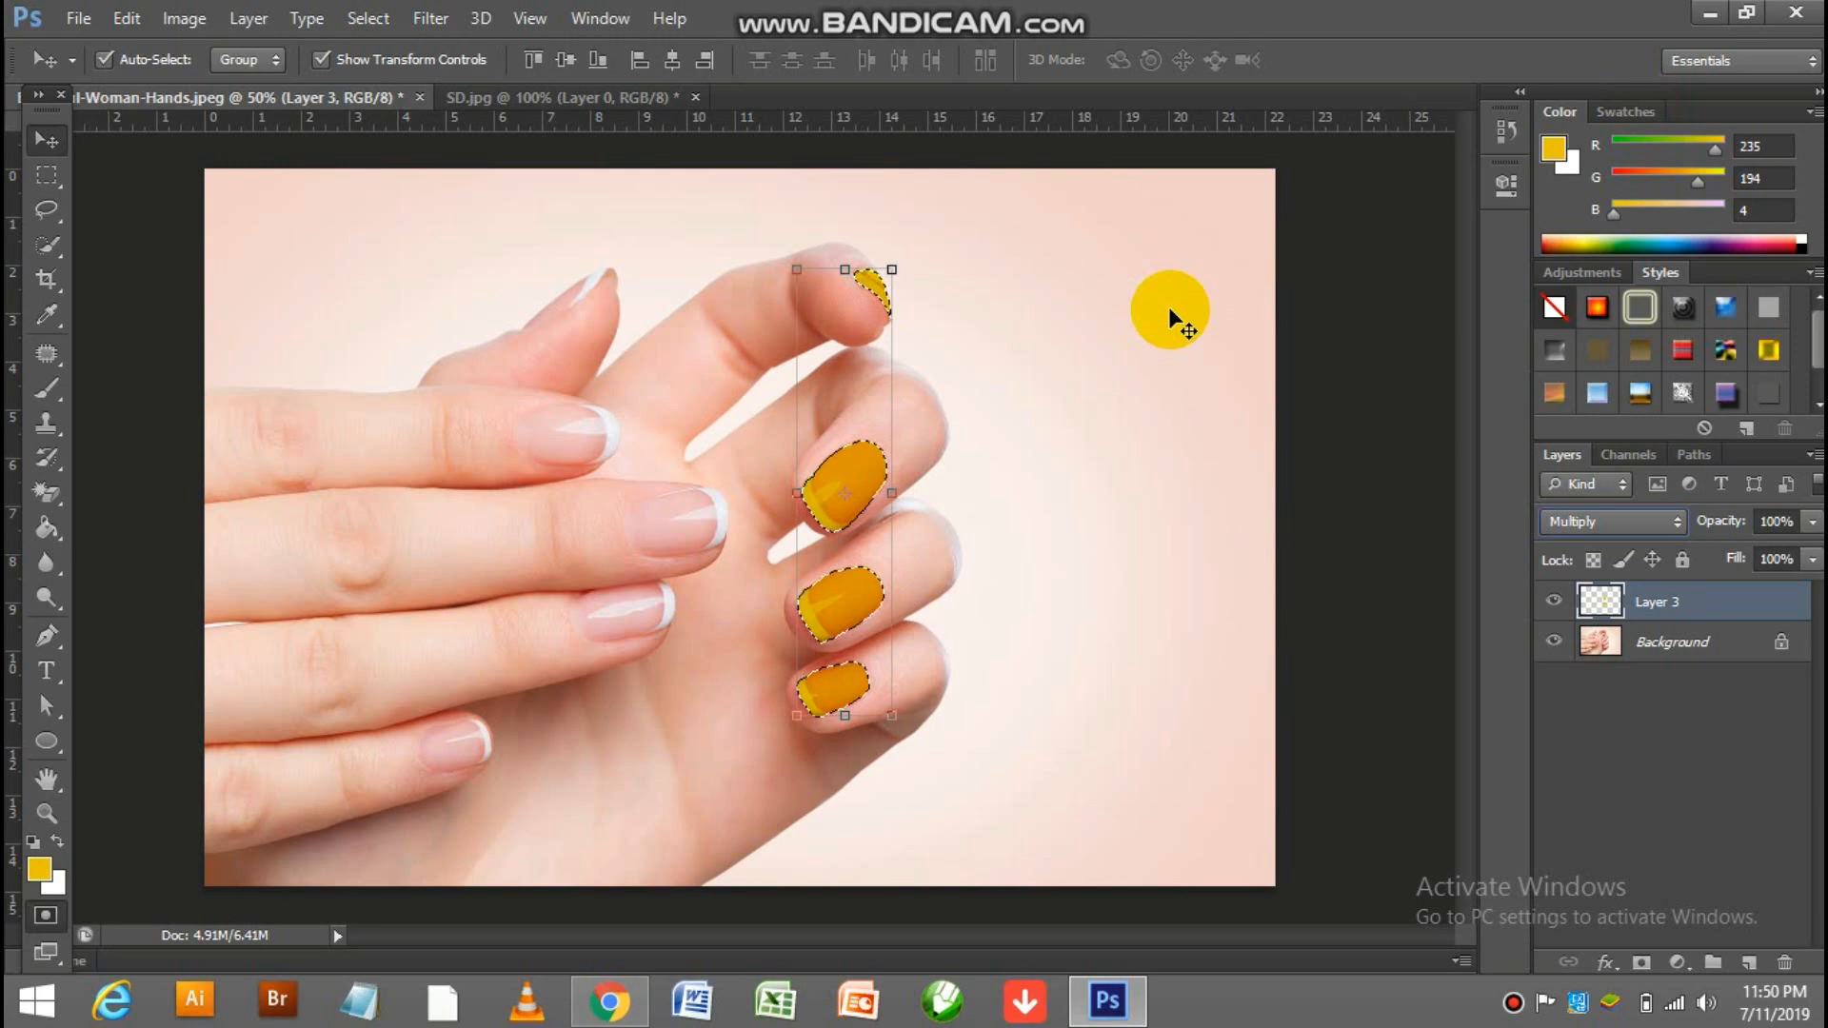
click(1119, 381)
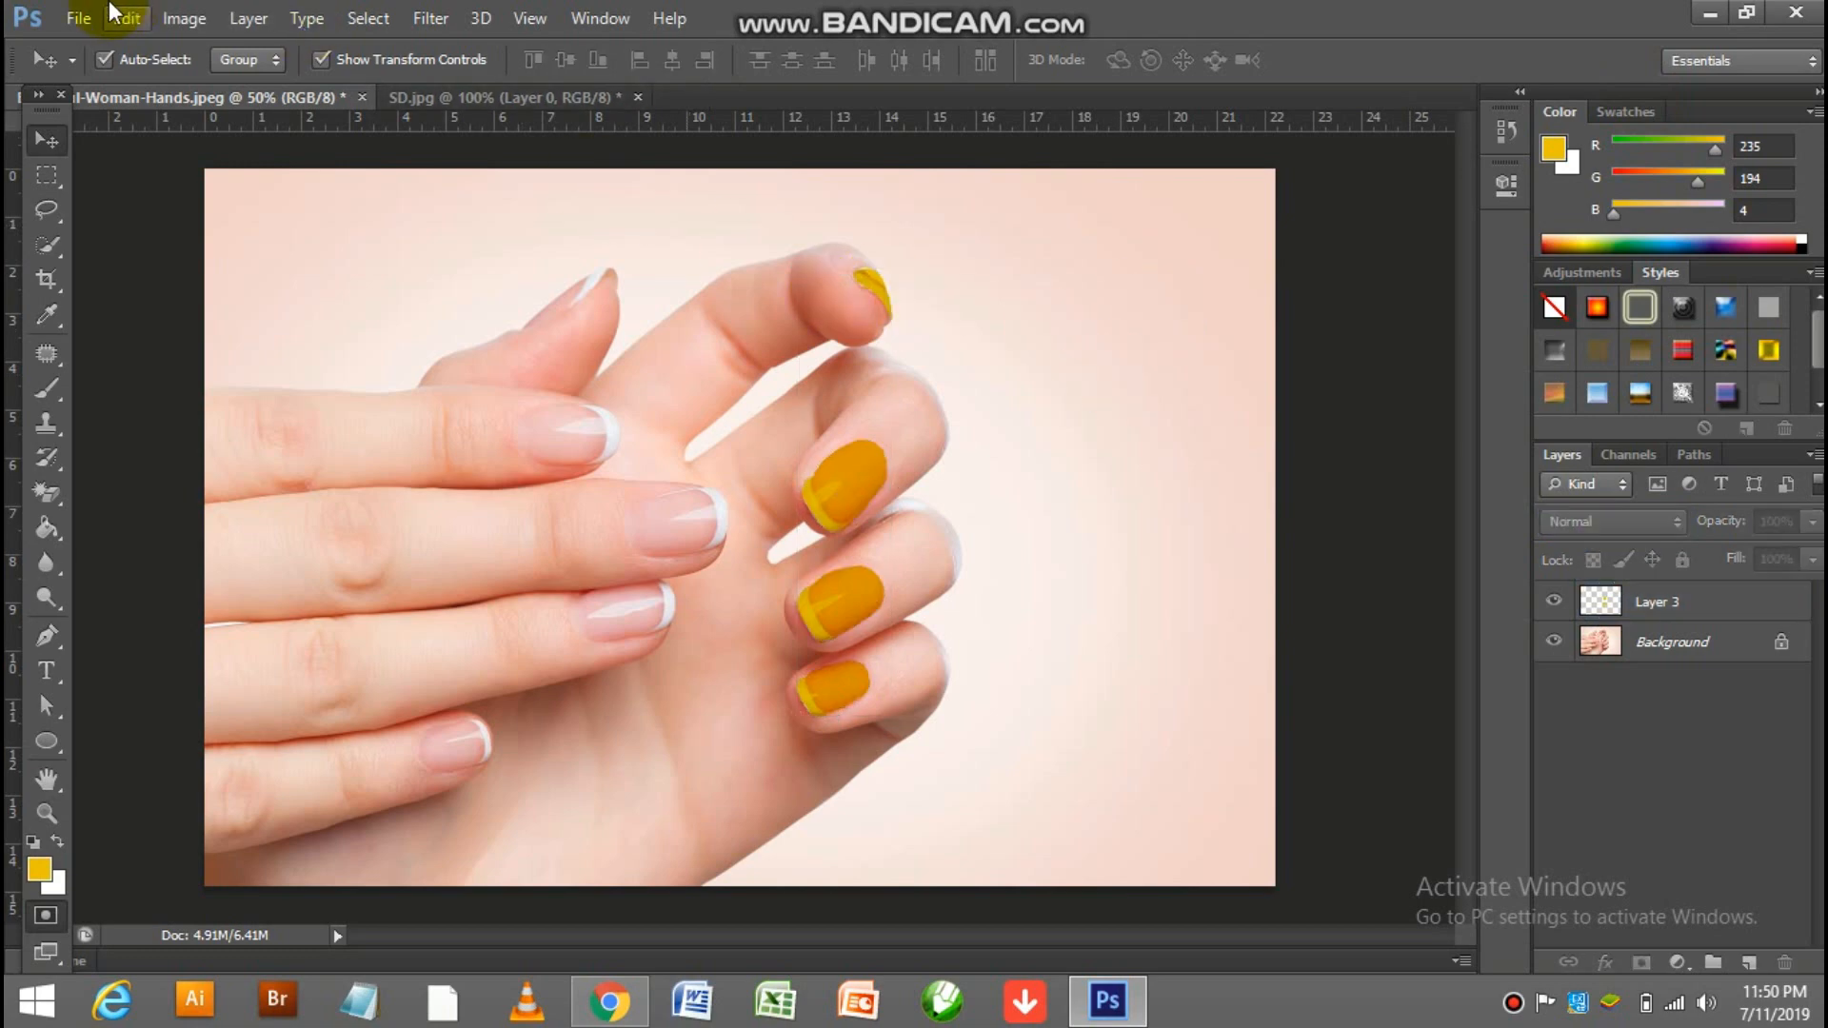
- Open the sunflower image sfg from the Desktop and remove its white background with the Magic Eraser
click(80, 19)
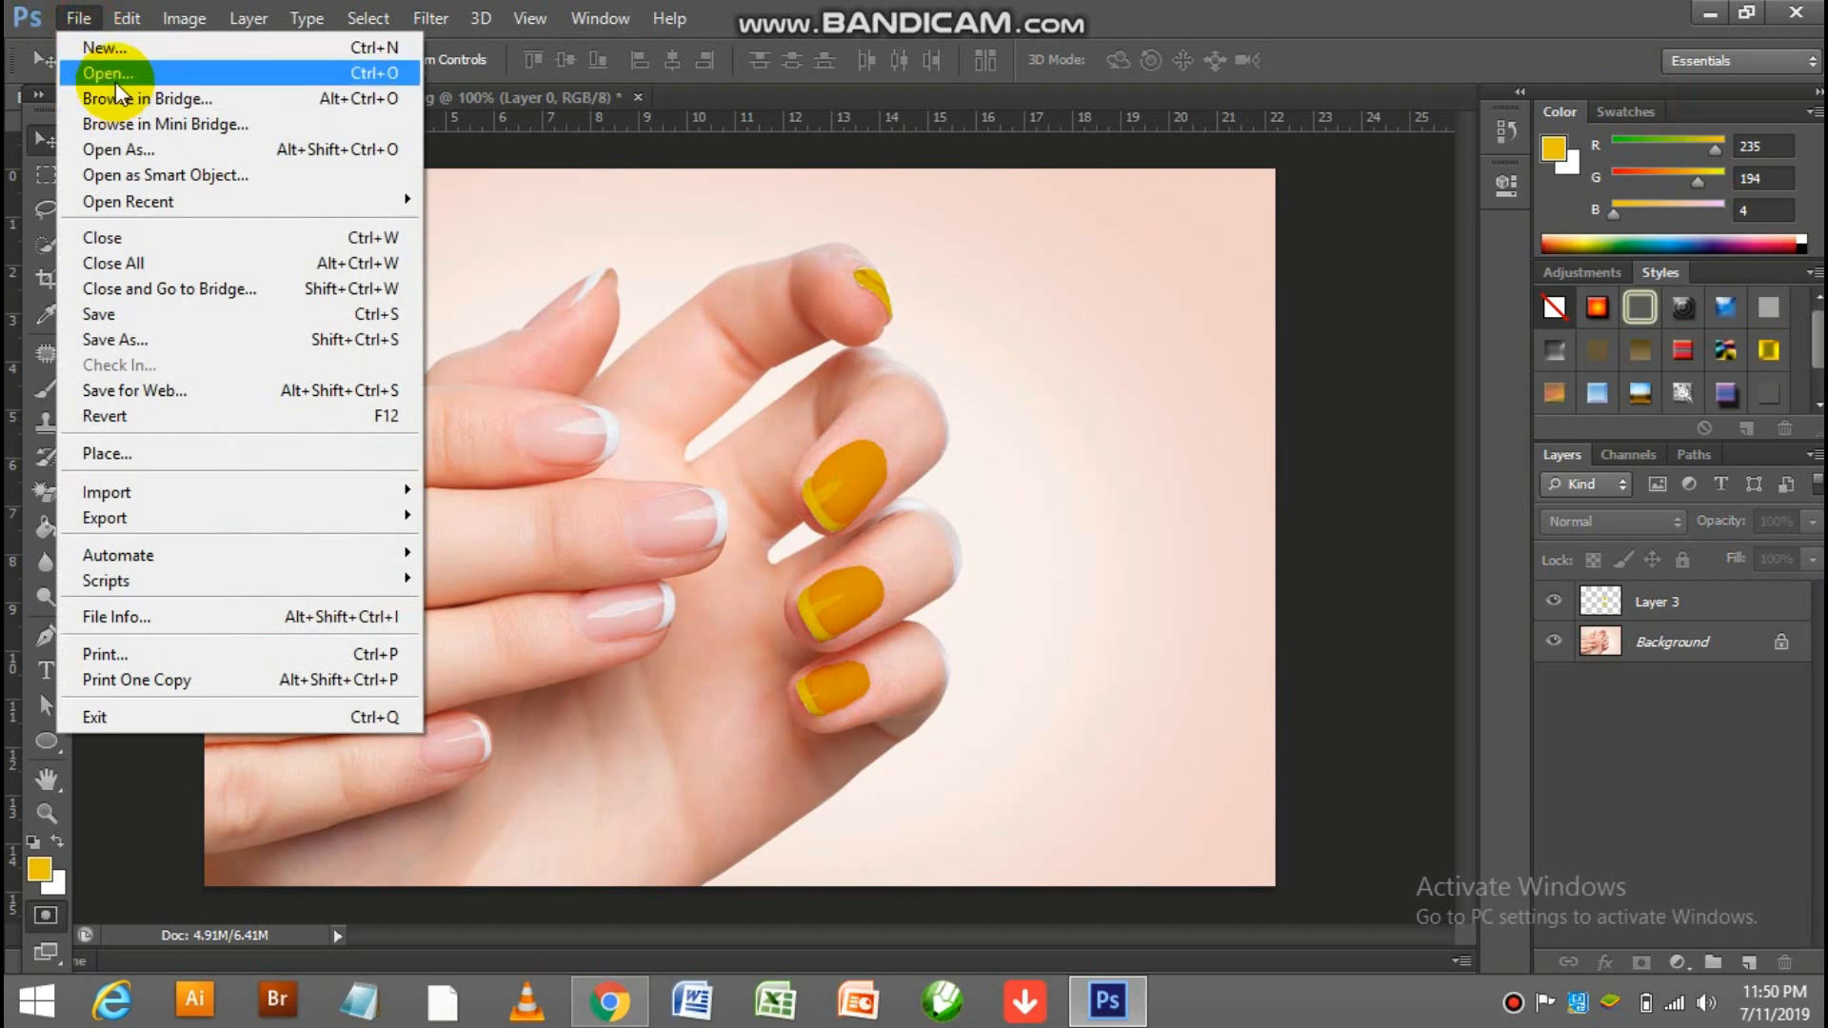
click(115, 82)
drag(1518, 431, 1559, 714)
click(828, 704)
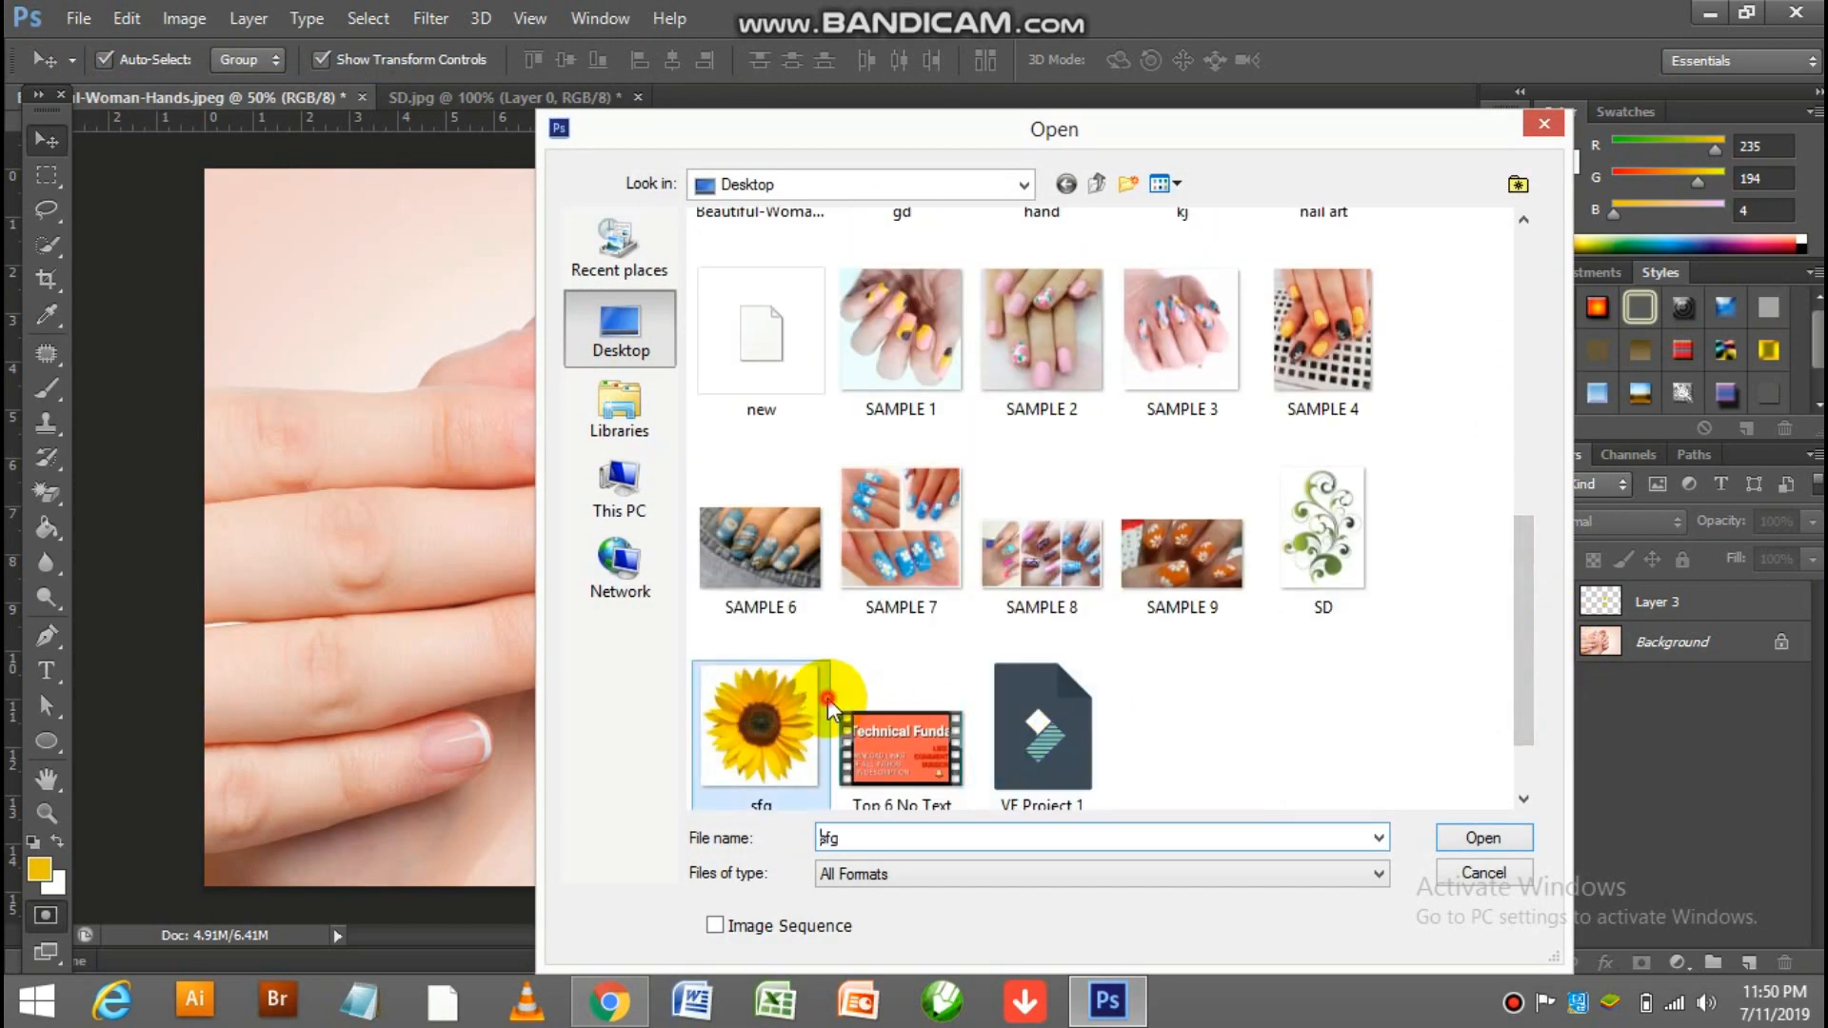
double_click(829, 705)
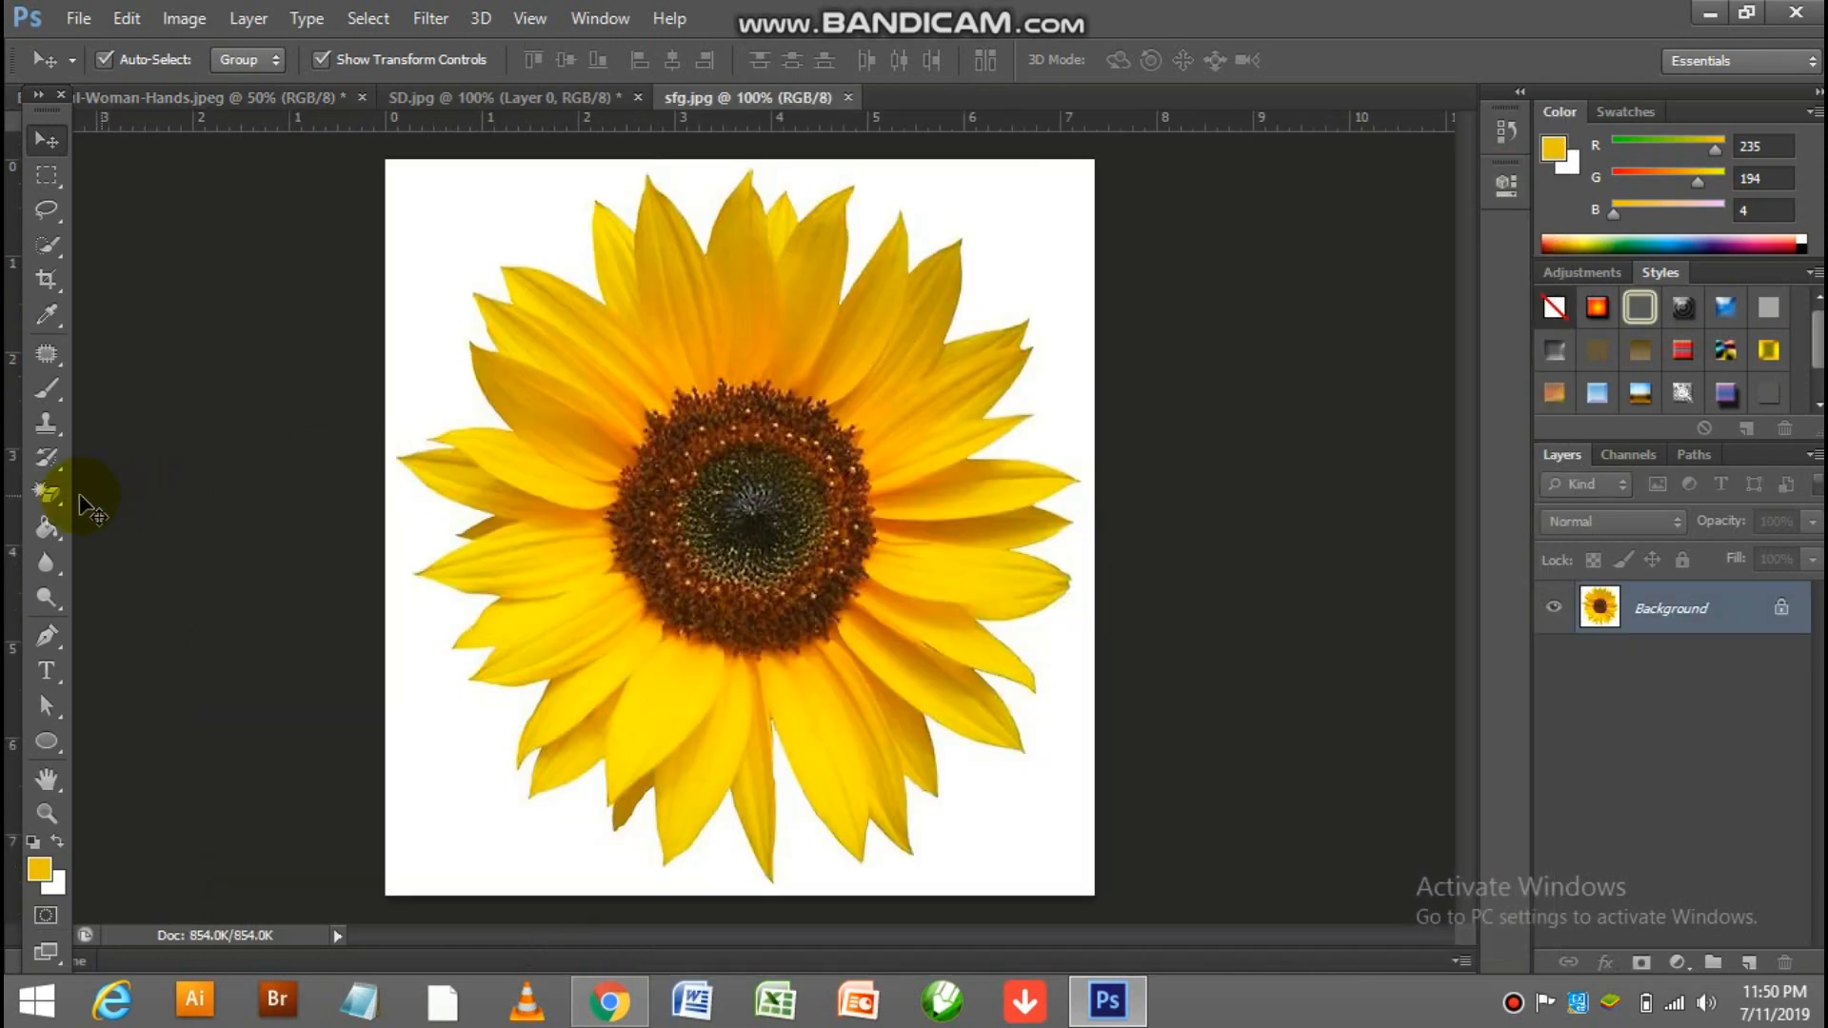
click(65, 498)
click(461, 315)
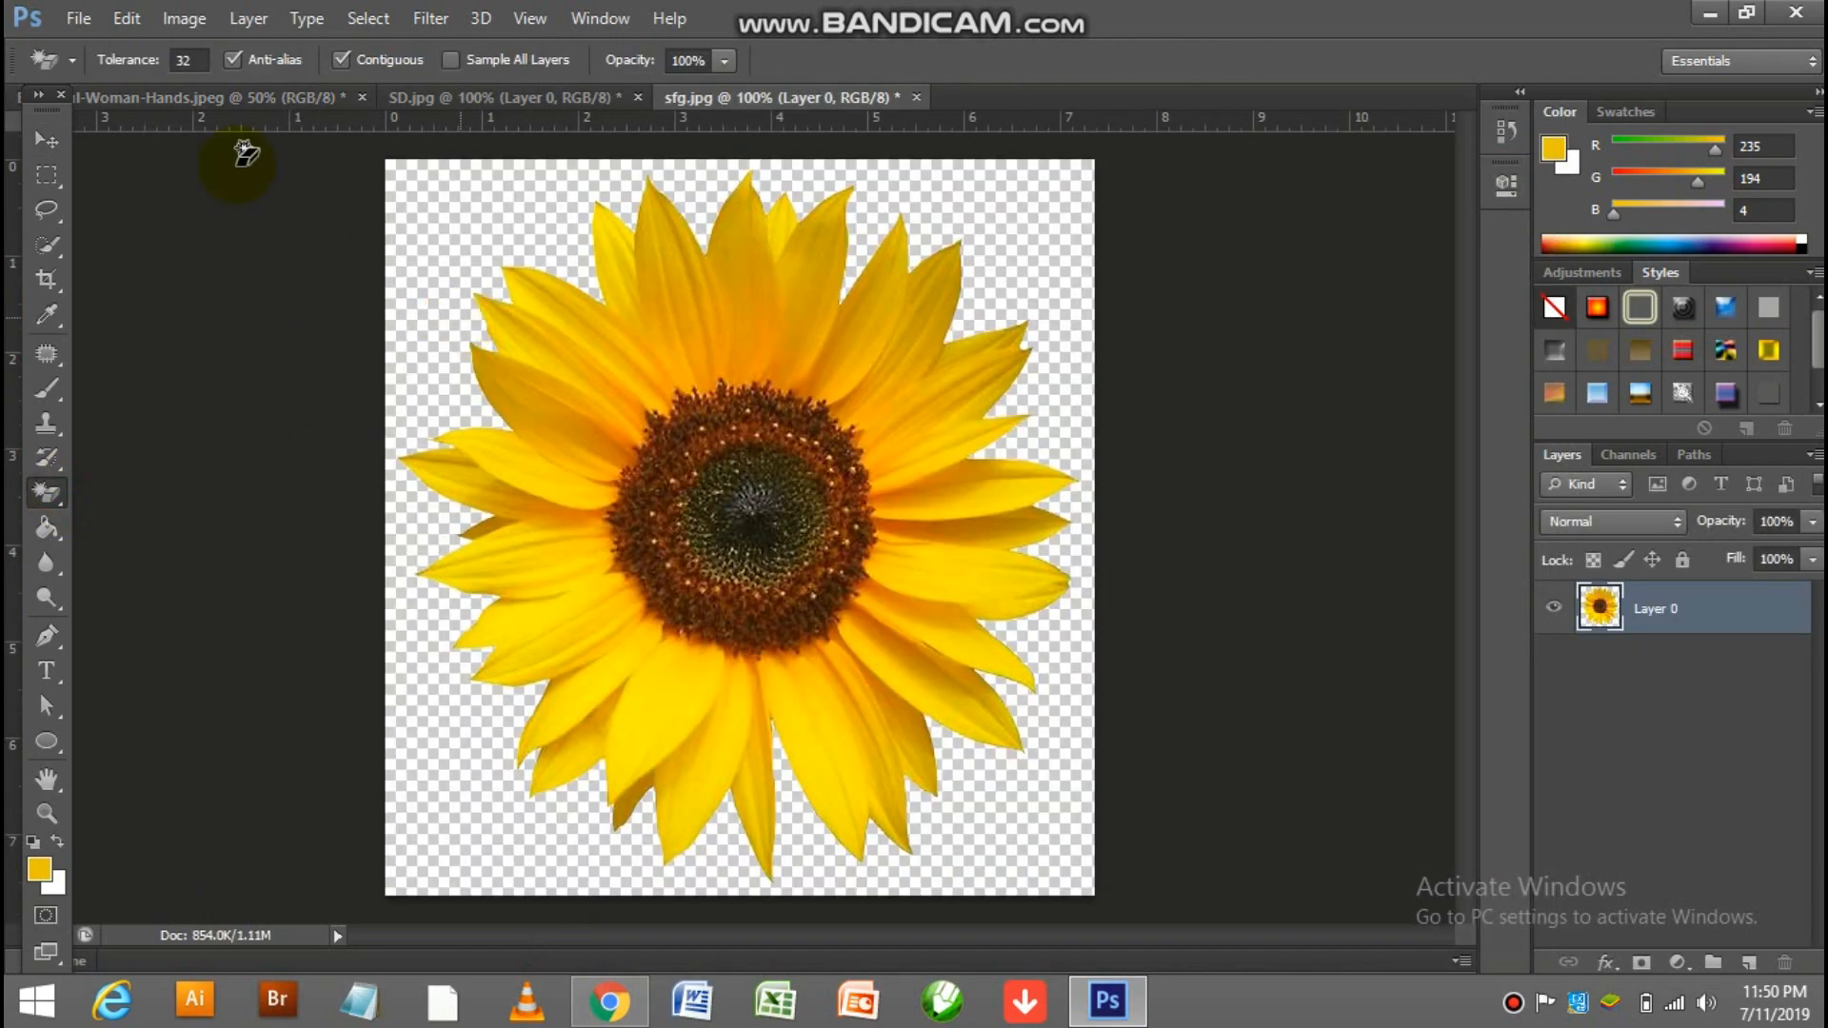
- Bring the cut-out sunflower into the hand photo and scale it down to fit the golden nails
click(42, 144)
drag(598, 382, 788, 498)
key(ctrl+plus)
key(ctrl+plus)
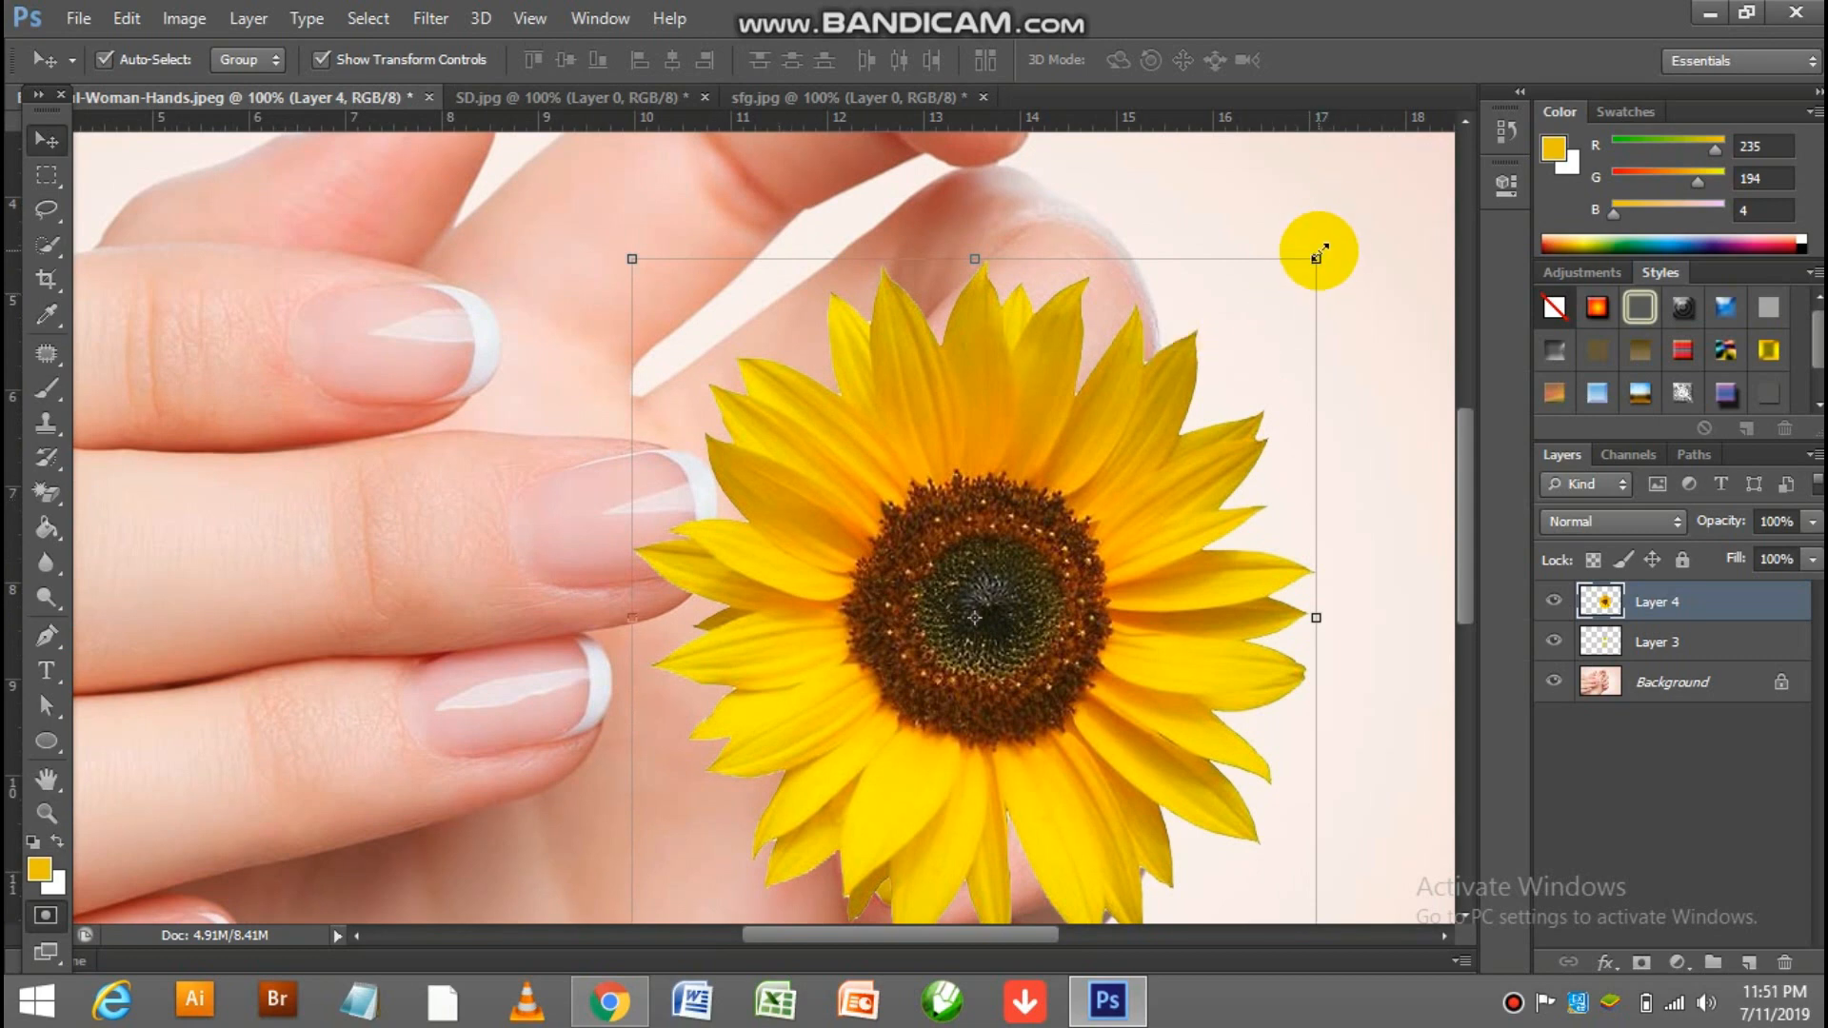
drag(1314, 255, 1033, 345)
key(Return)
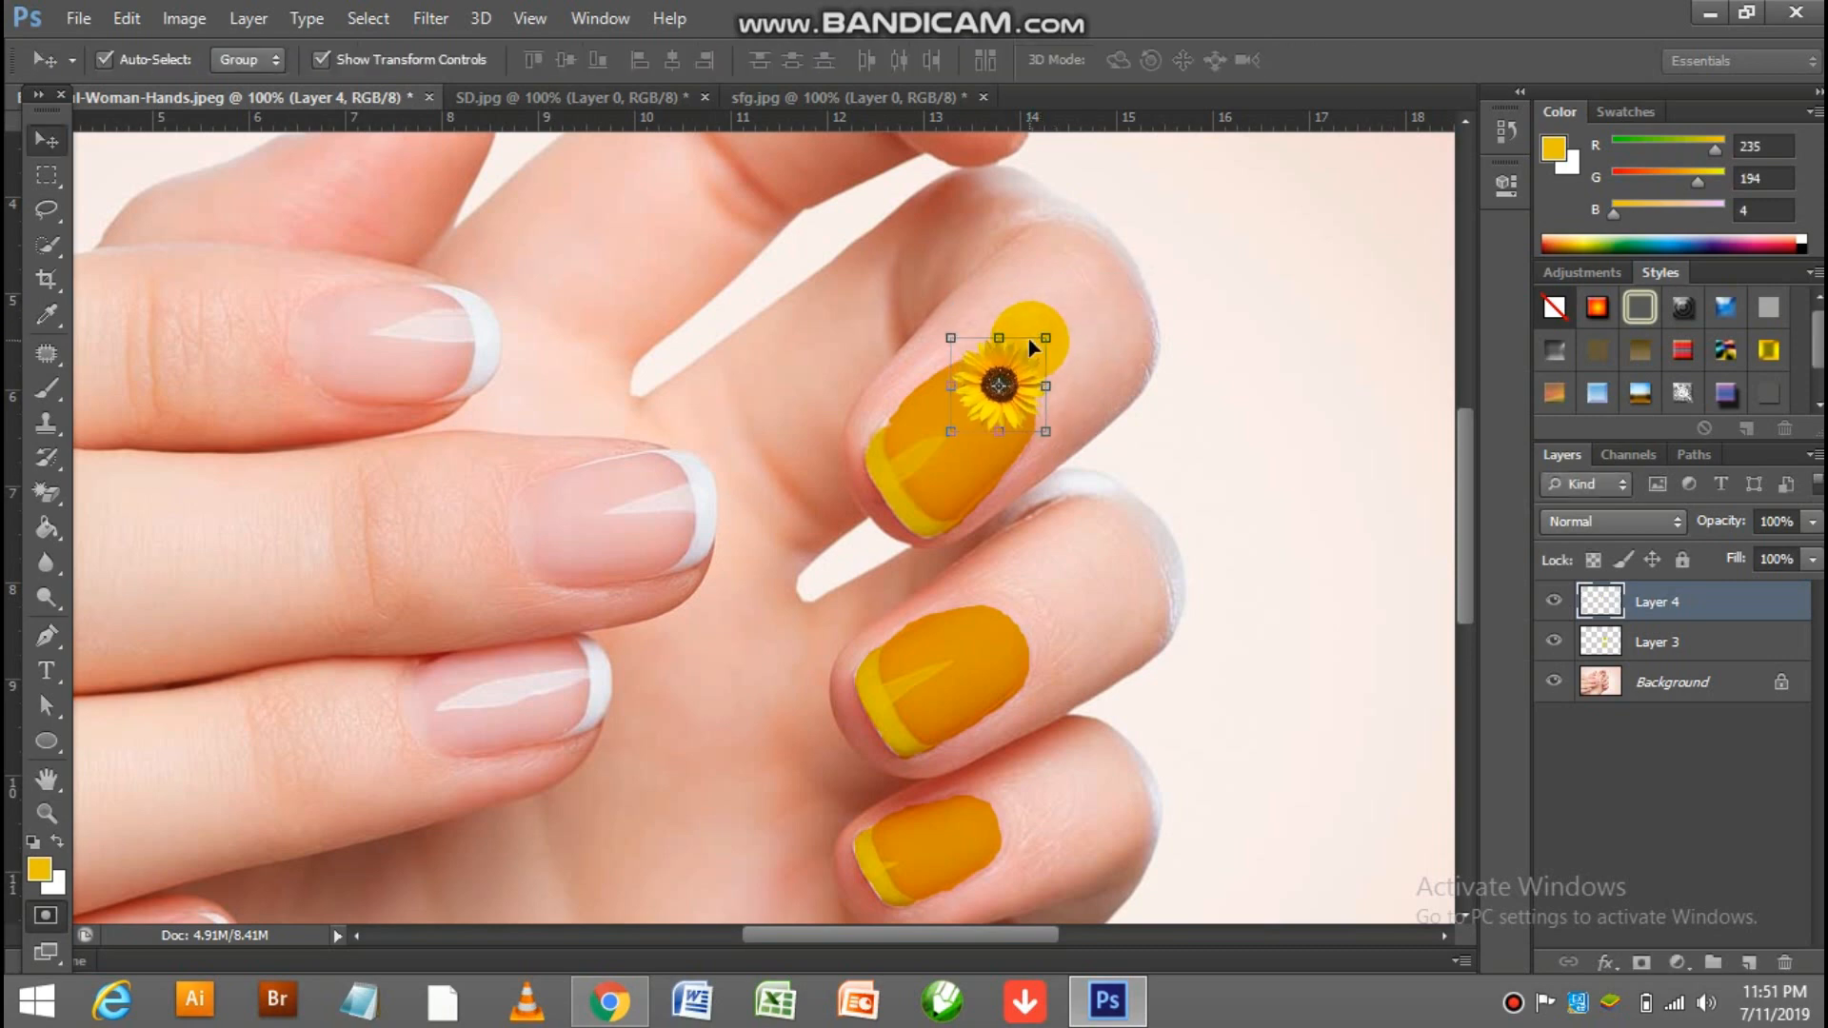
- Shrink the sunflower slightly near the upper golden nail's tip and place copies near that nail's base and on the tip of the nail below
key(ctrl+plus)
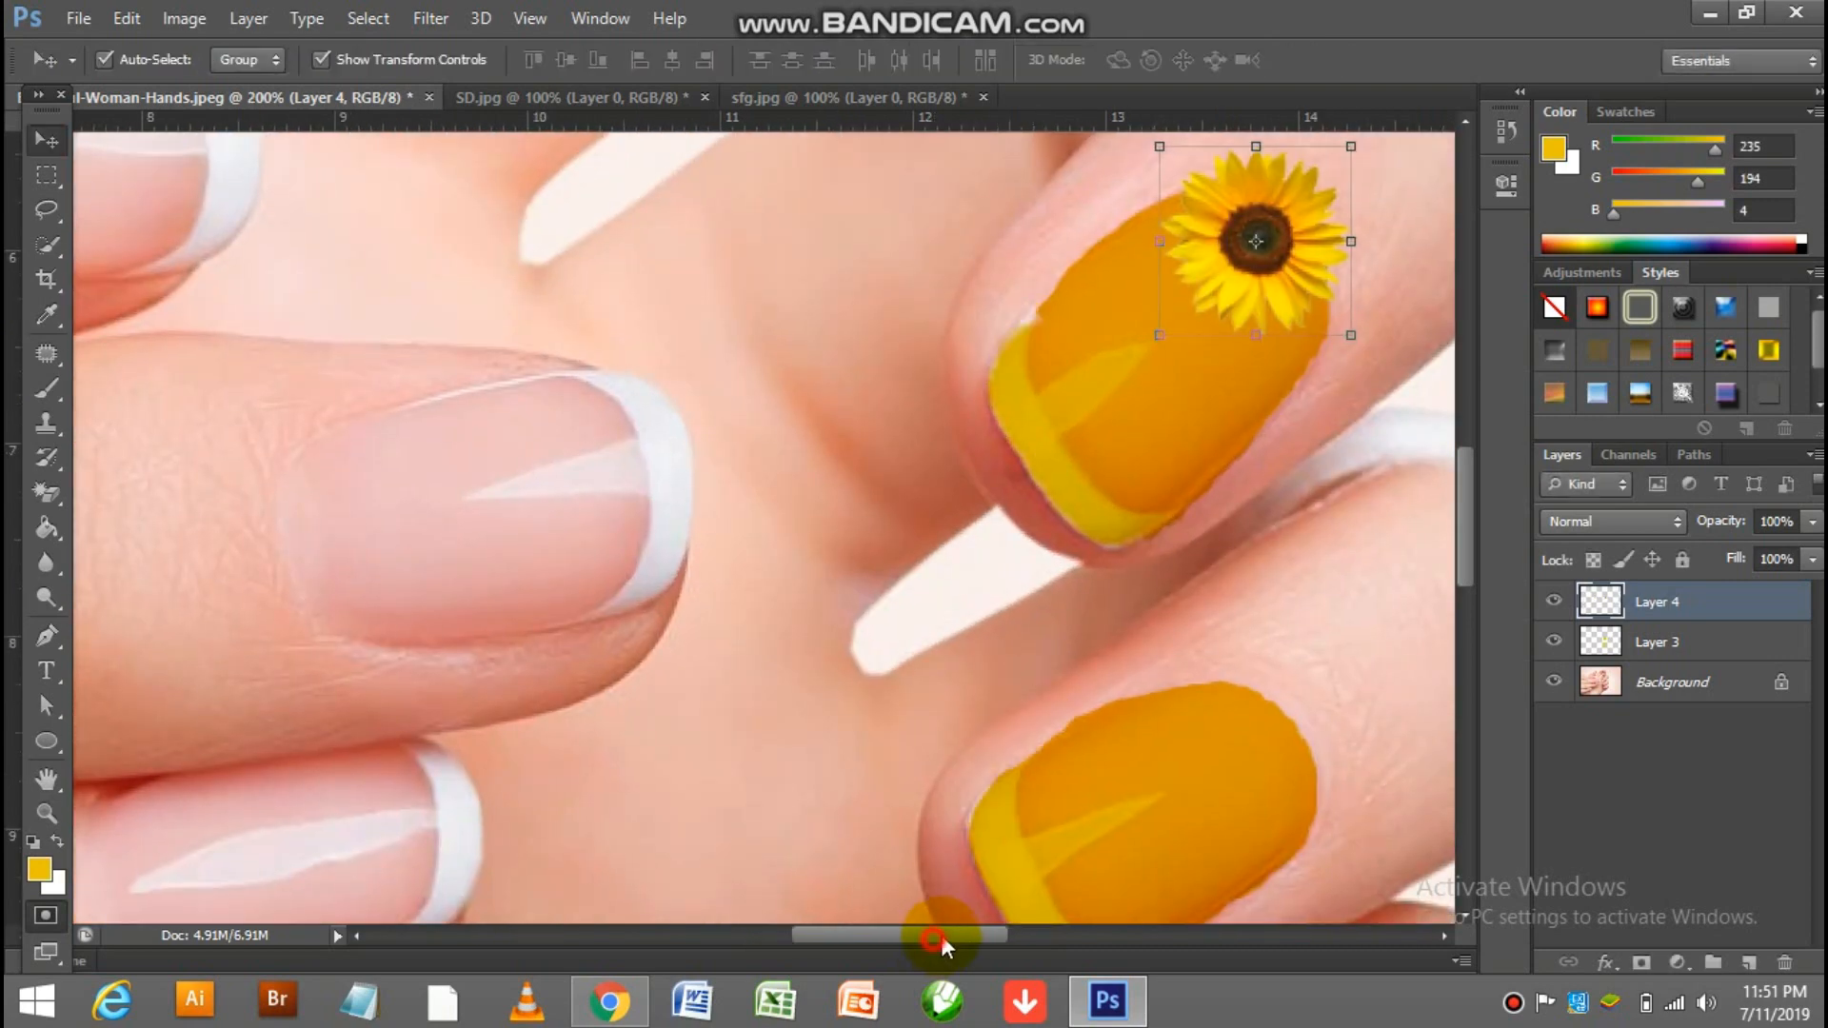
drag(941, 935, 1004, 931)
drag(896, 286, 799, 389)
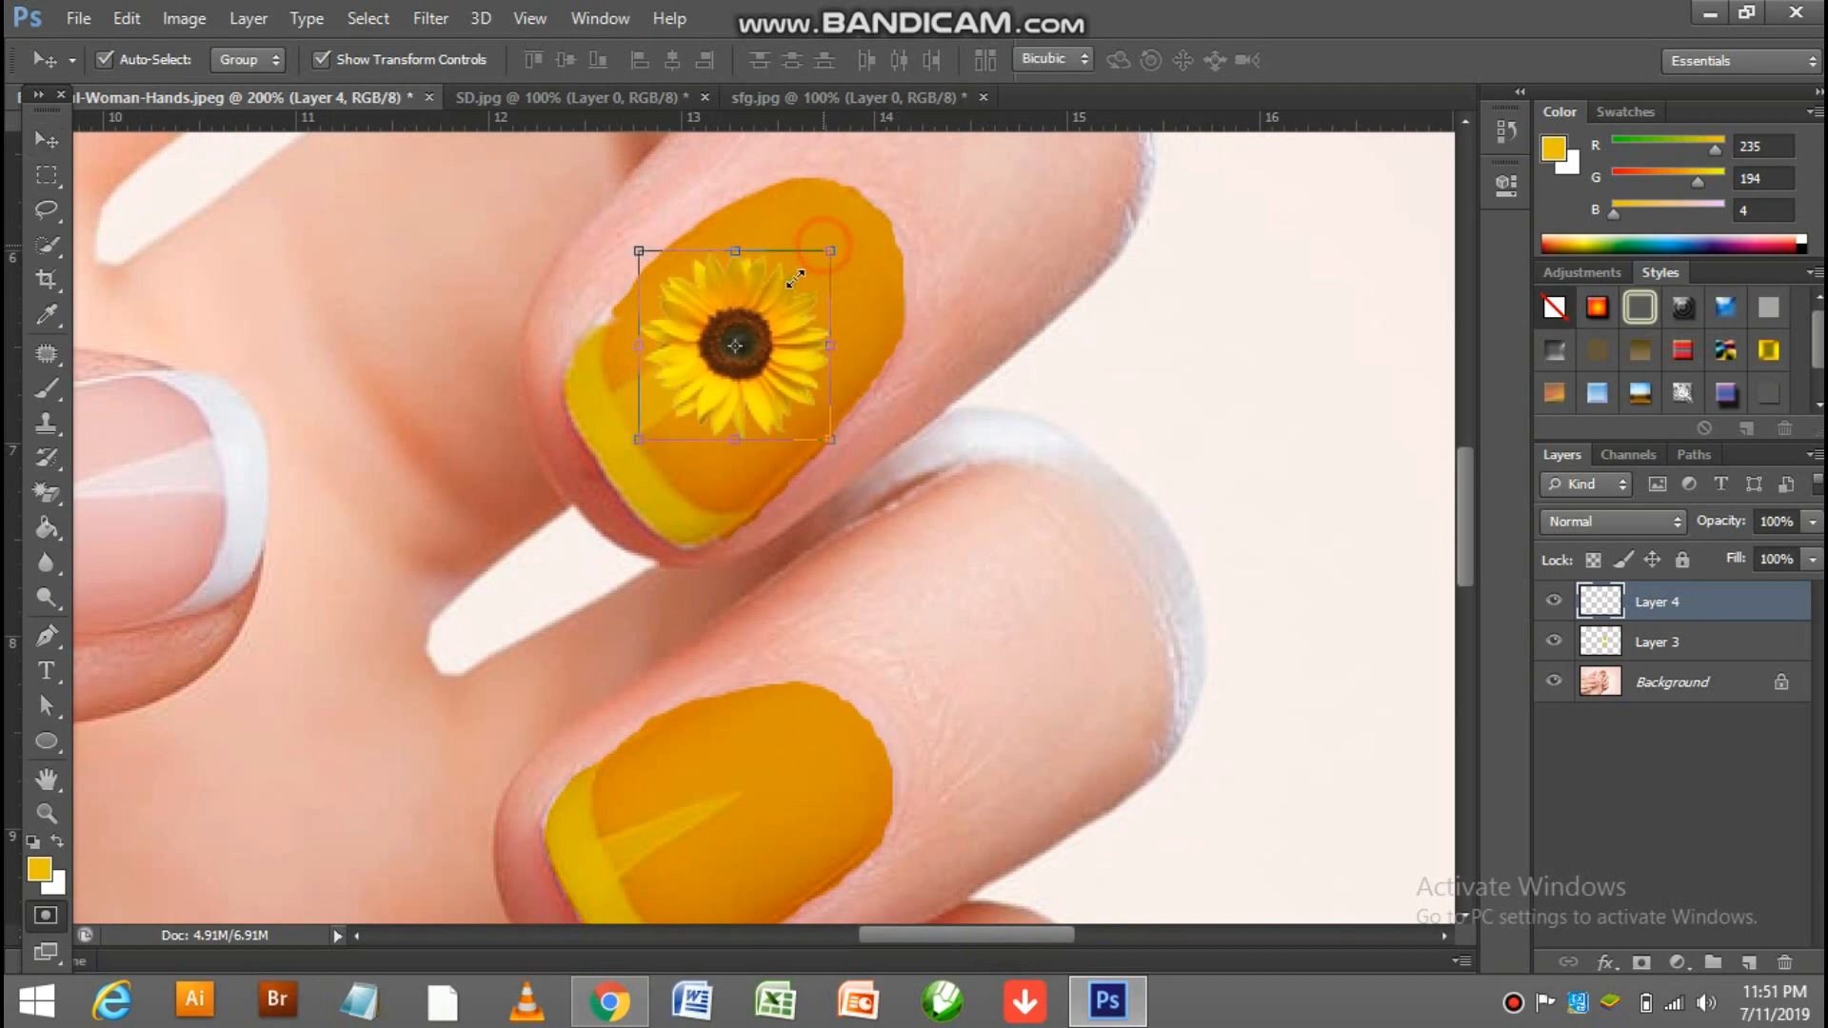
drag(826, 248, 702, 796)
key(Return)
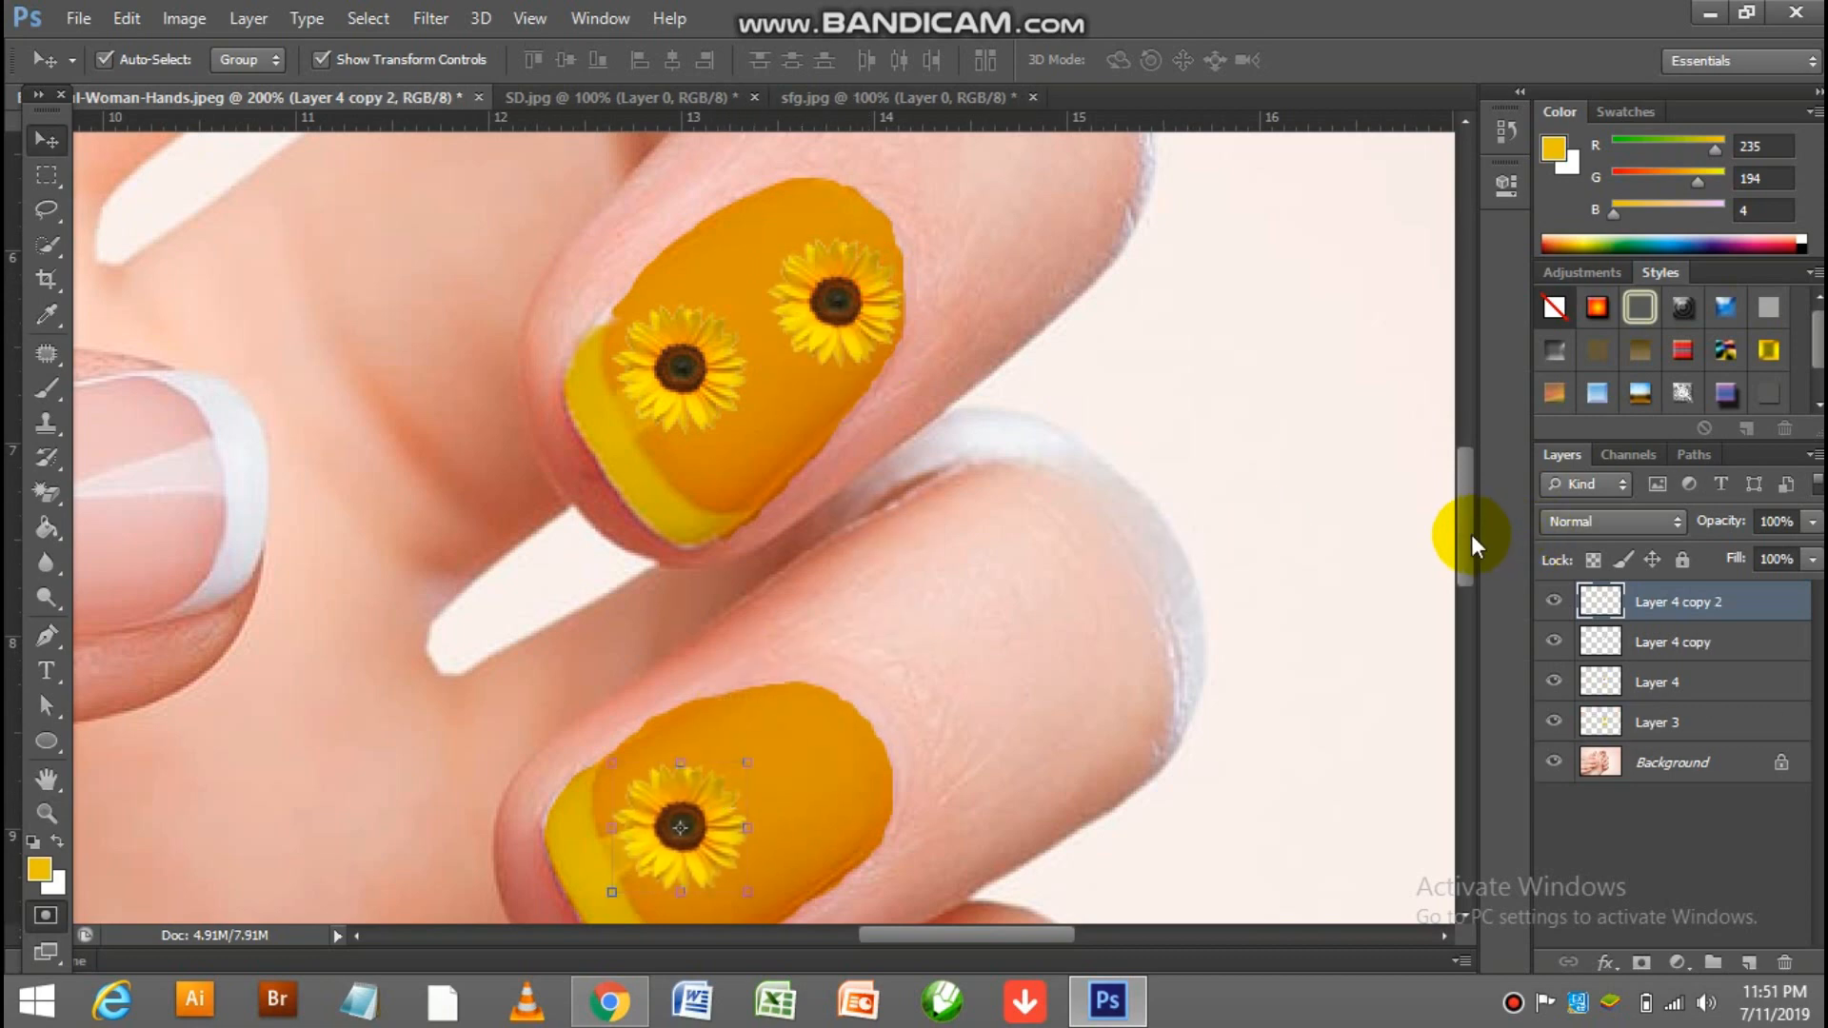
- Duplicate the sunflower on the lower golden nail and move the copy to the nail's upper cuticle corner
mouse_move(1471, 534)
mouse_down()
mouse_move(1465, 644)
mouse_move(1460, 554)
mouse_up()
key(ctrl+j)
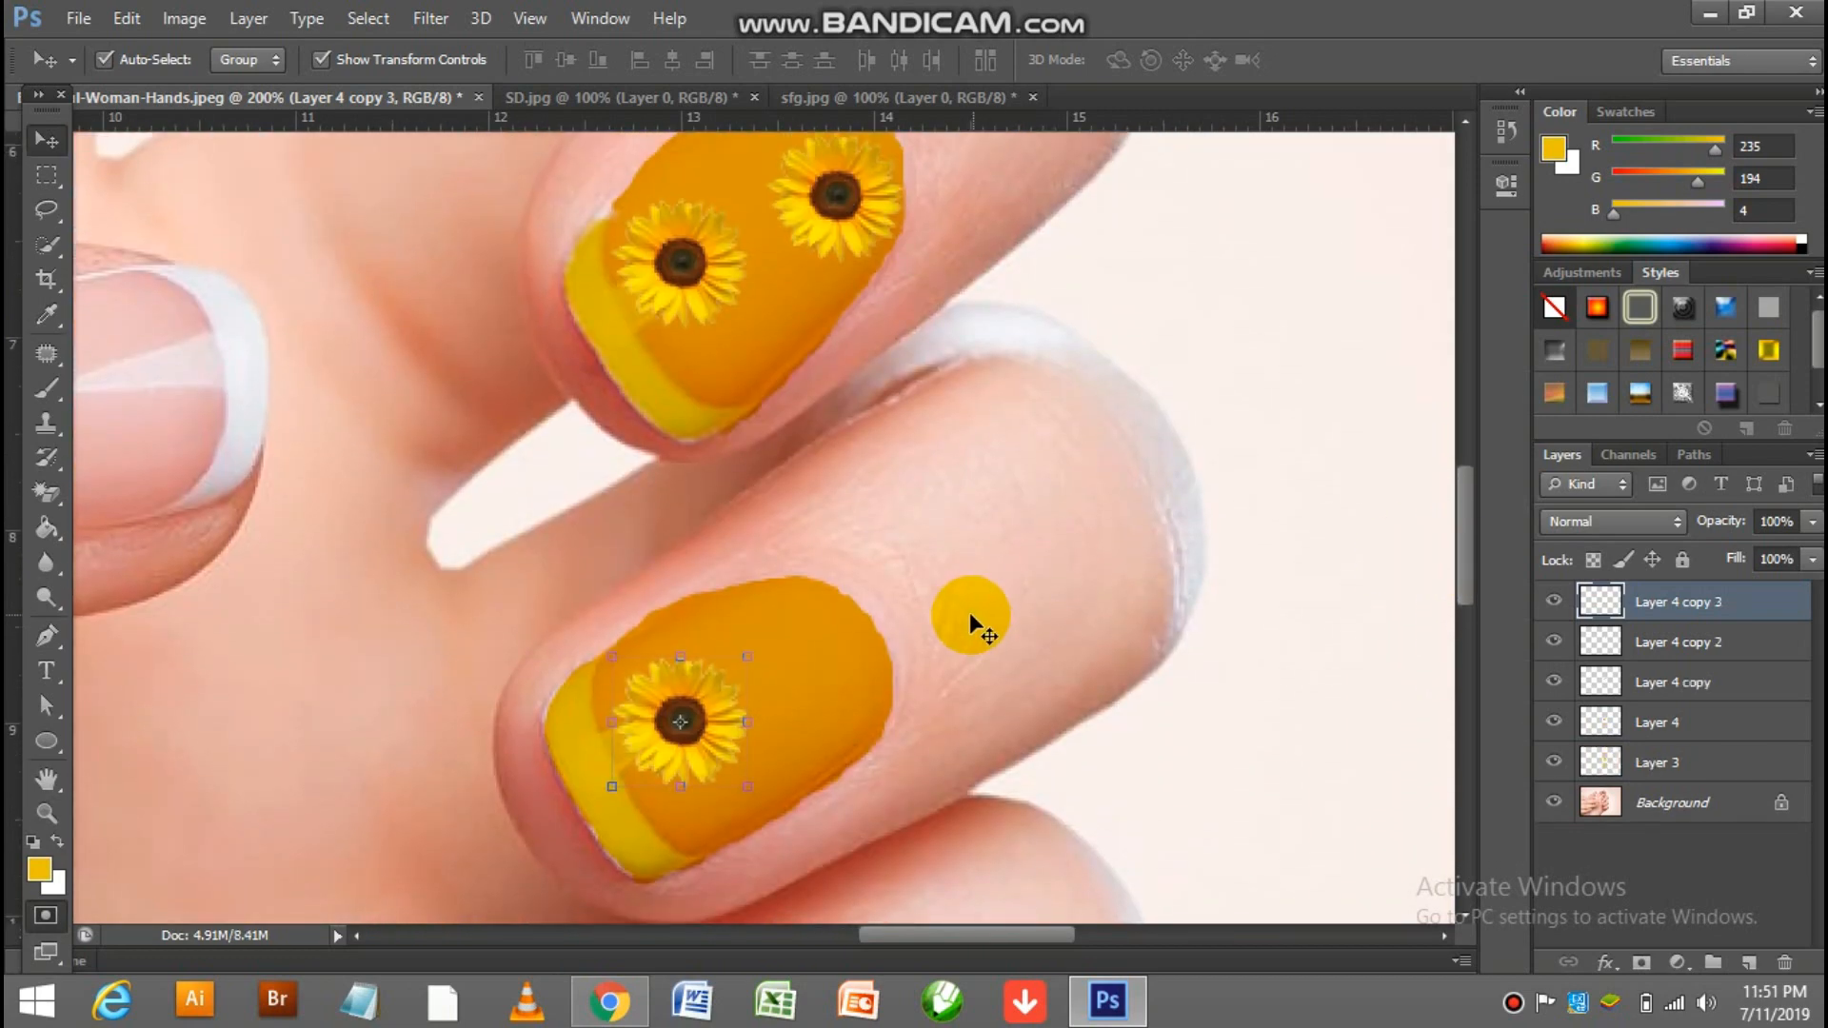
drag(716, 672, 871, 573)
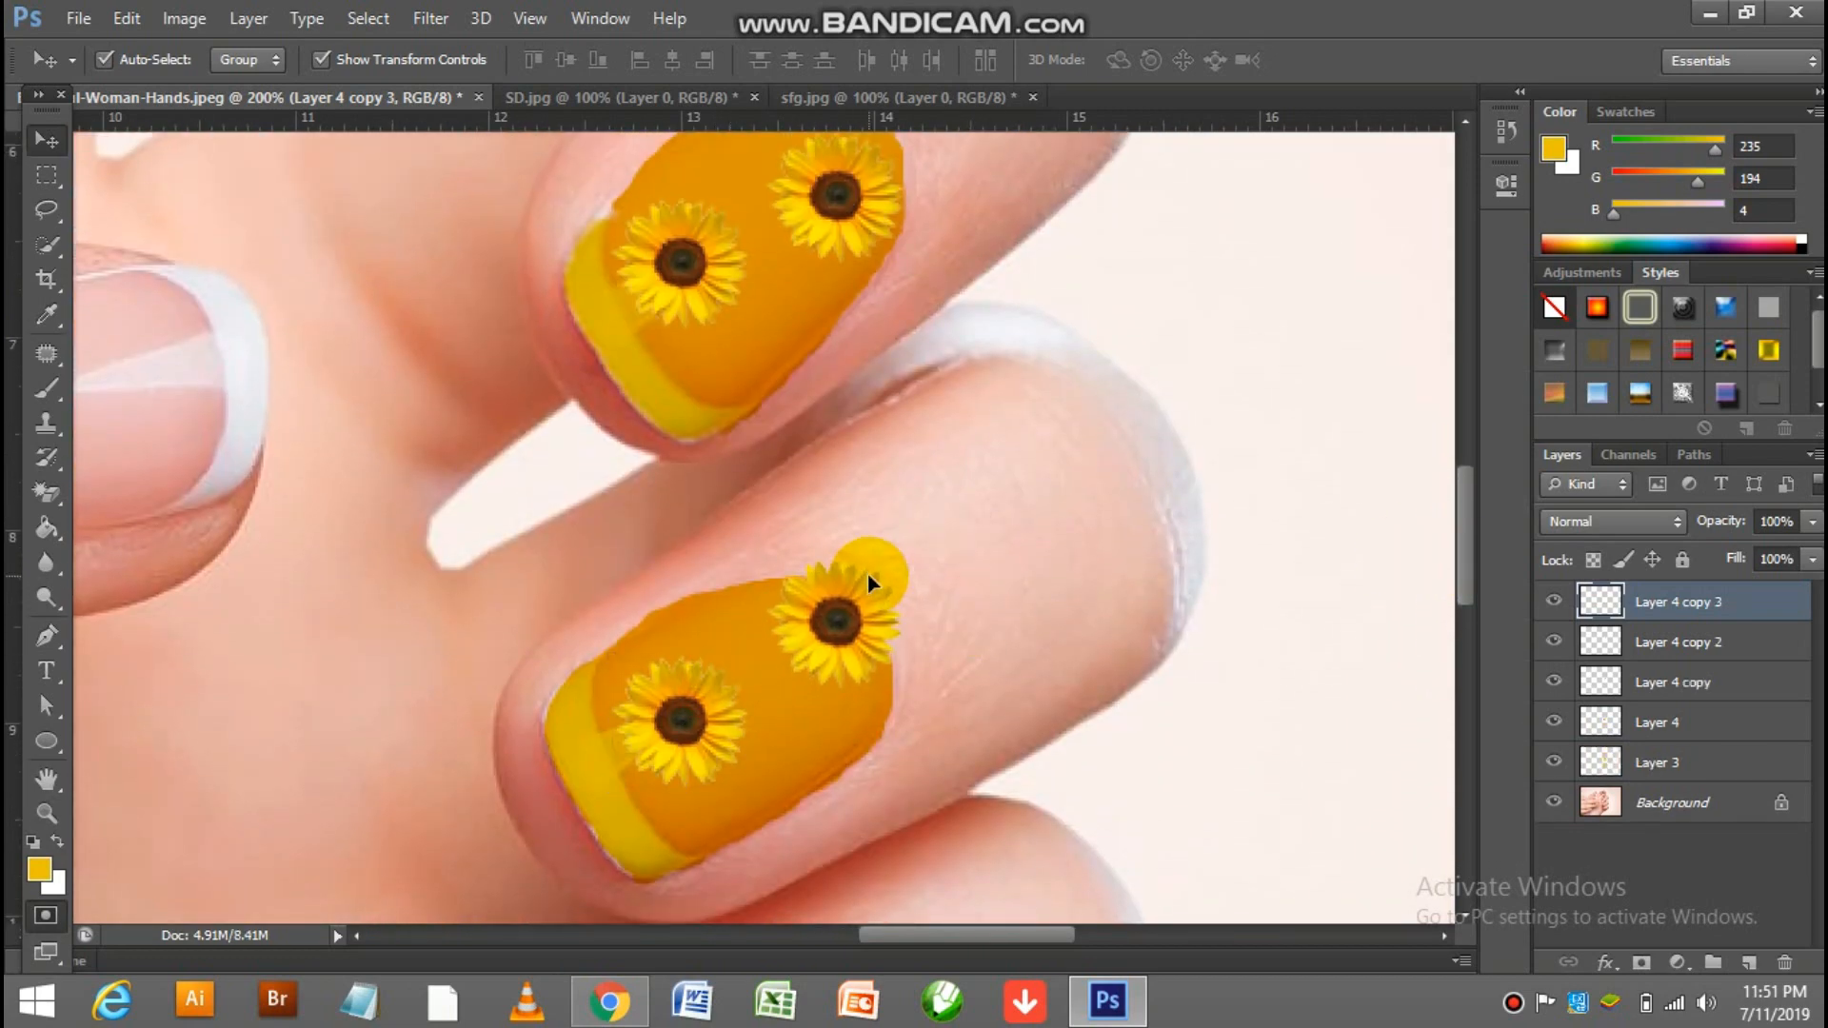
- Reduce the copied sunflower's opacity to 63%, erase the petals overlapping the skin, and restore the opacity to 100%
click(1814, 522)
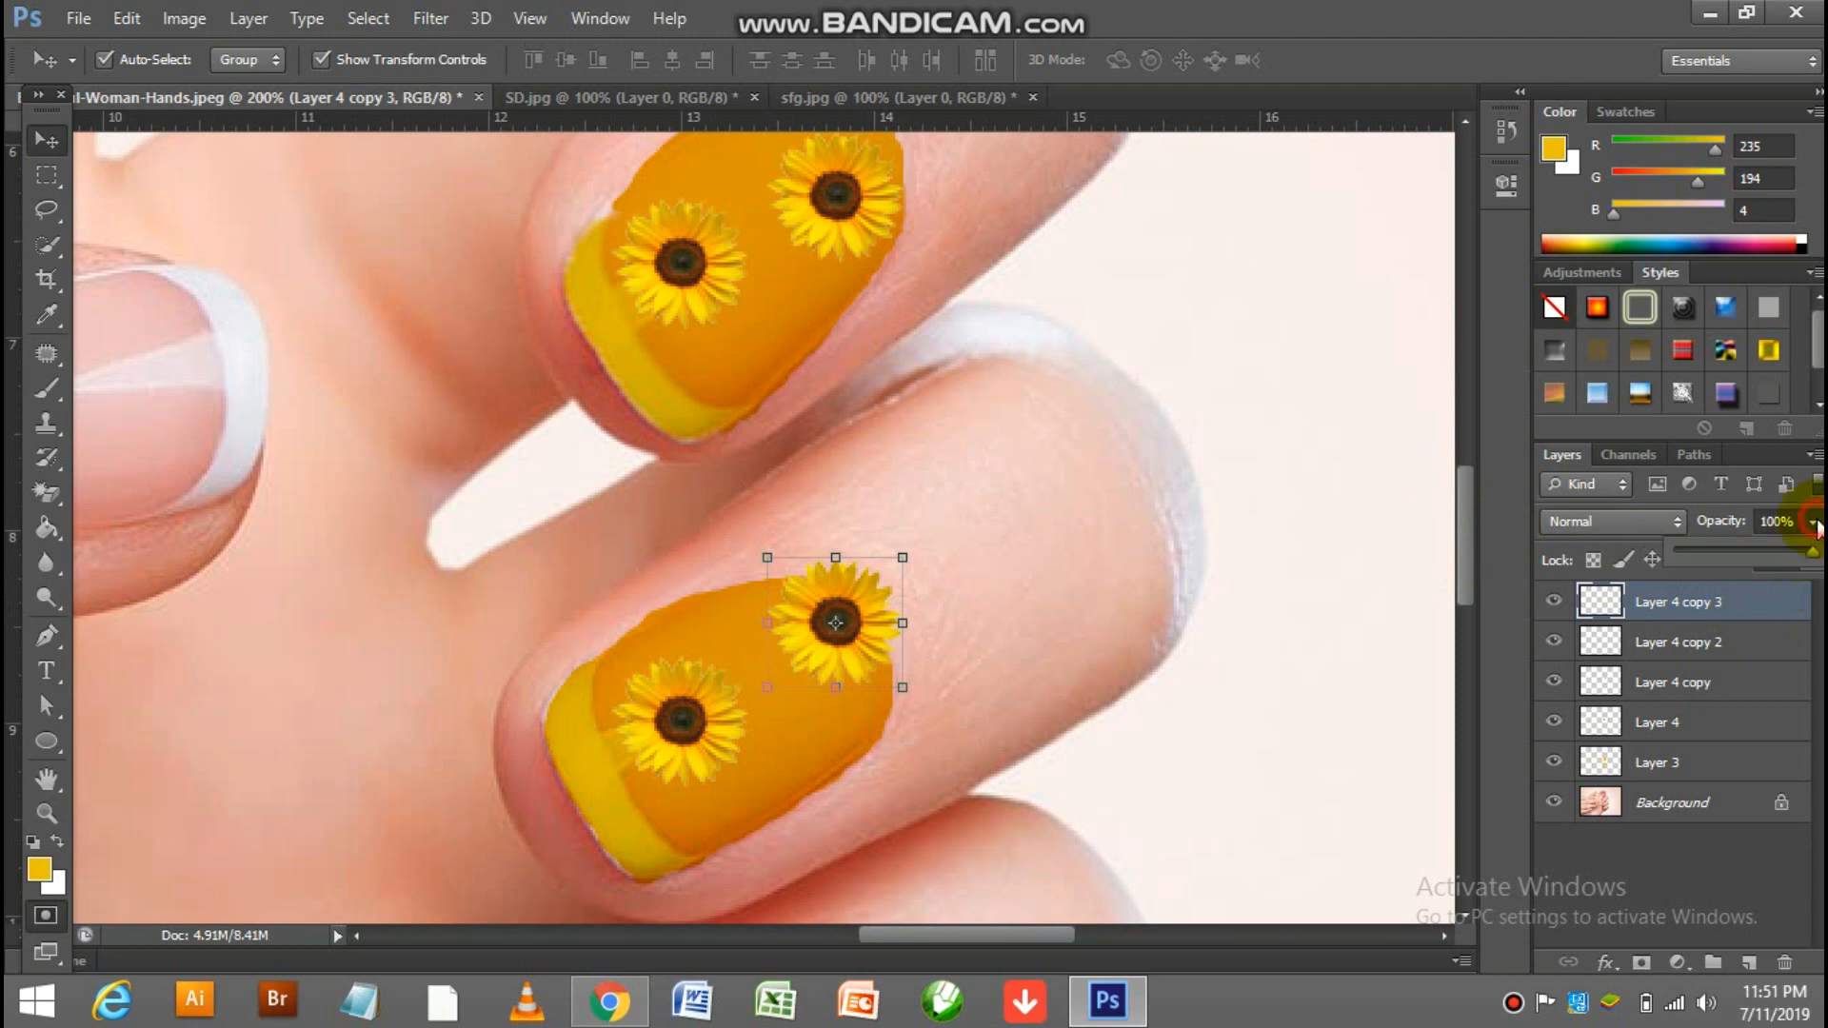
click(1763, 548)
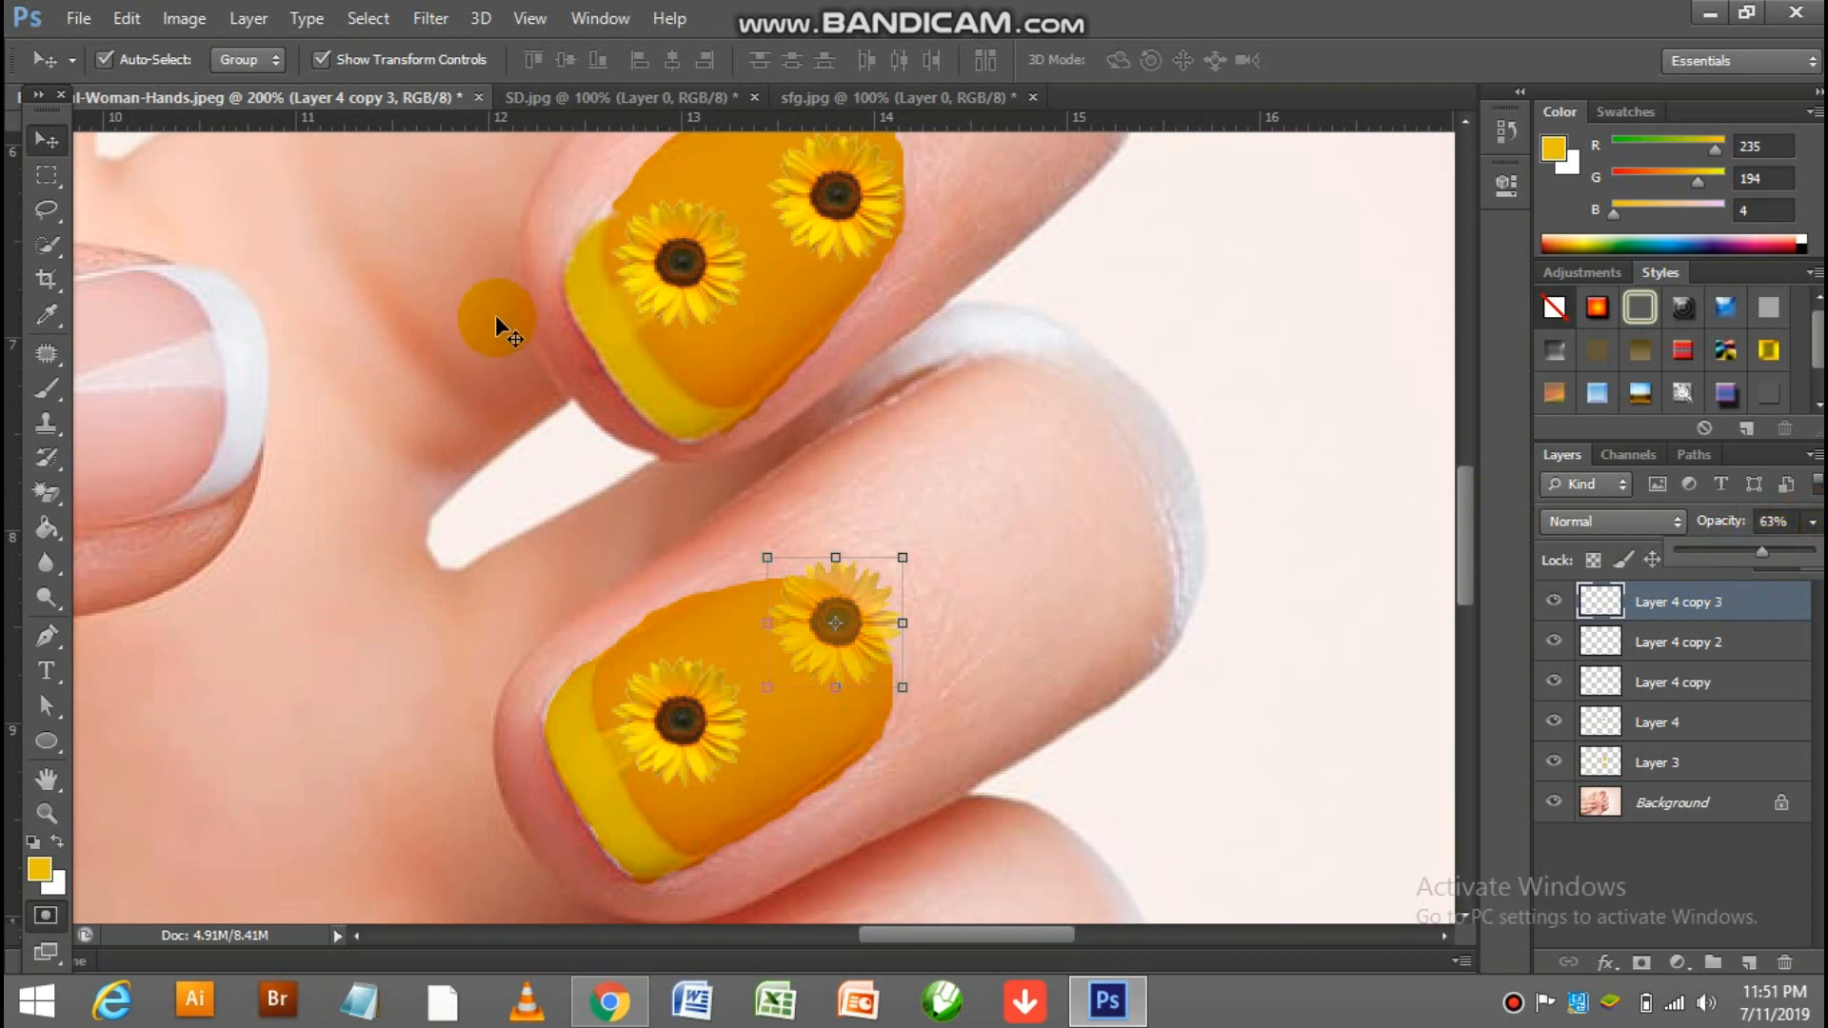
drag(45, 490, 113, 490)
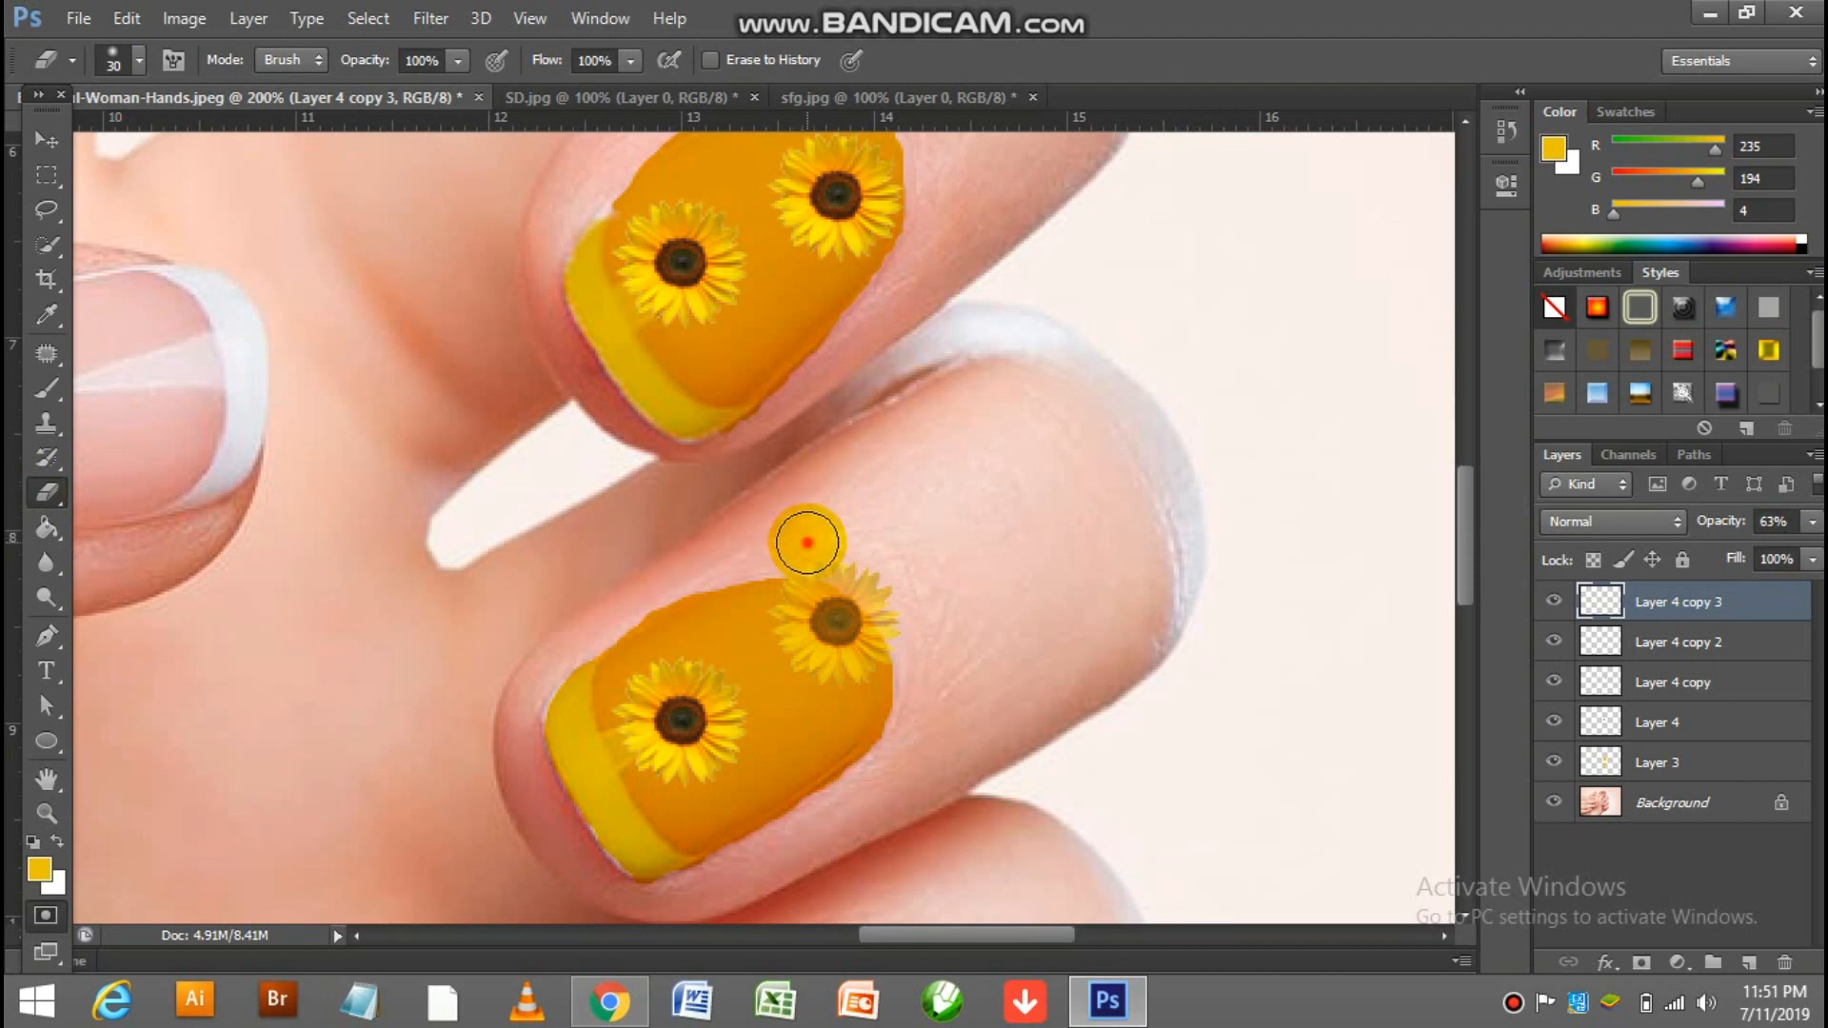
mouse_move(807, 543)
mouse_down()
mouse_move(875, 570)
mouse_move(925, 648)
mouse_up()
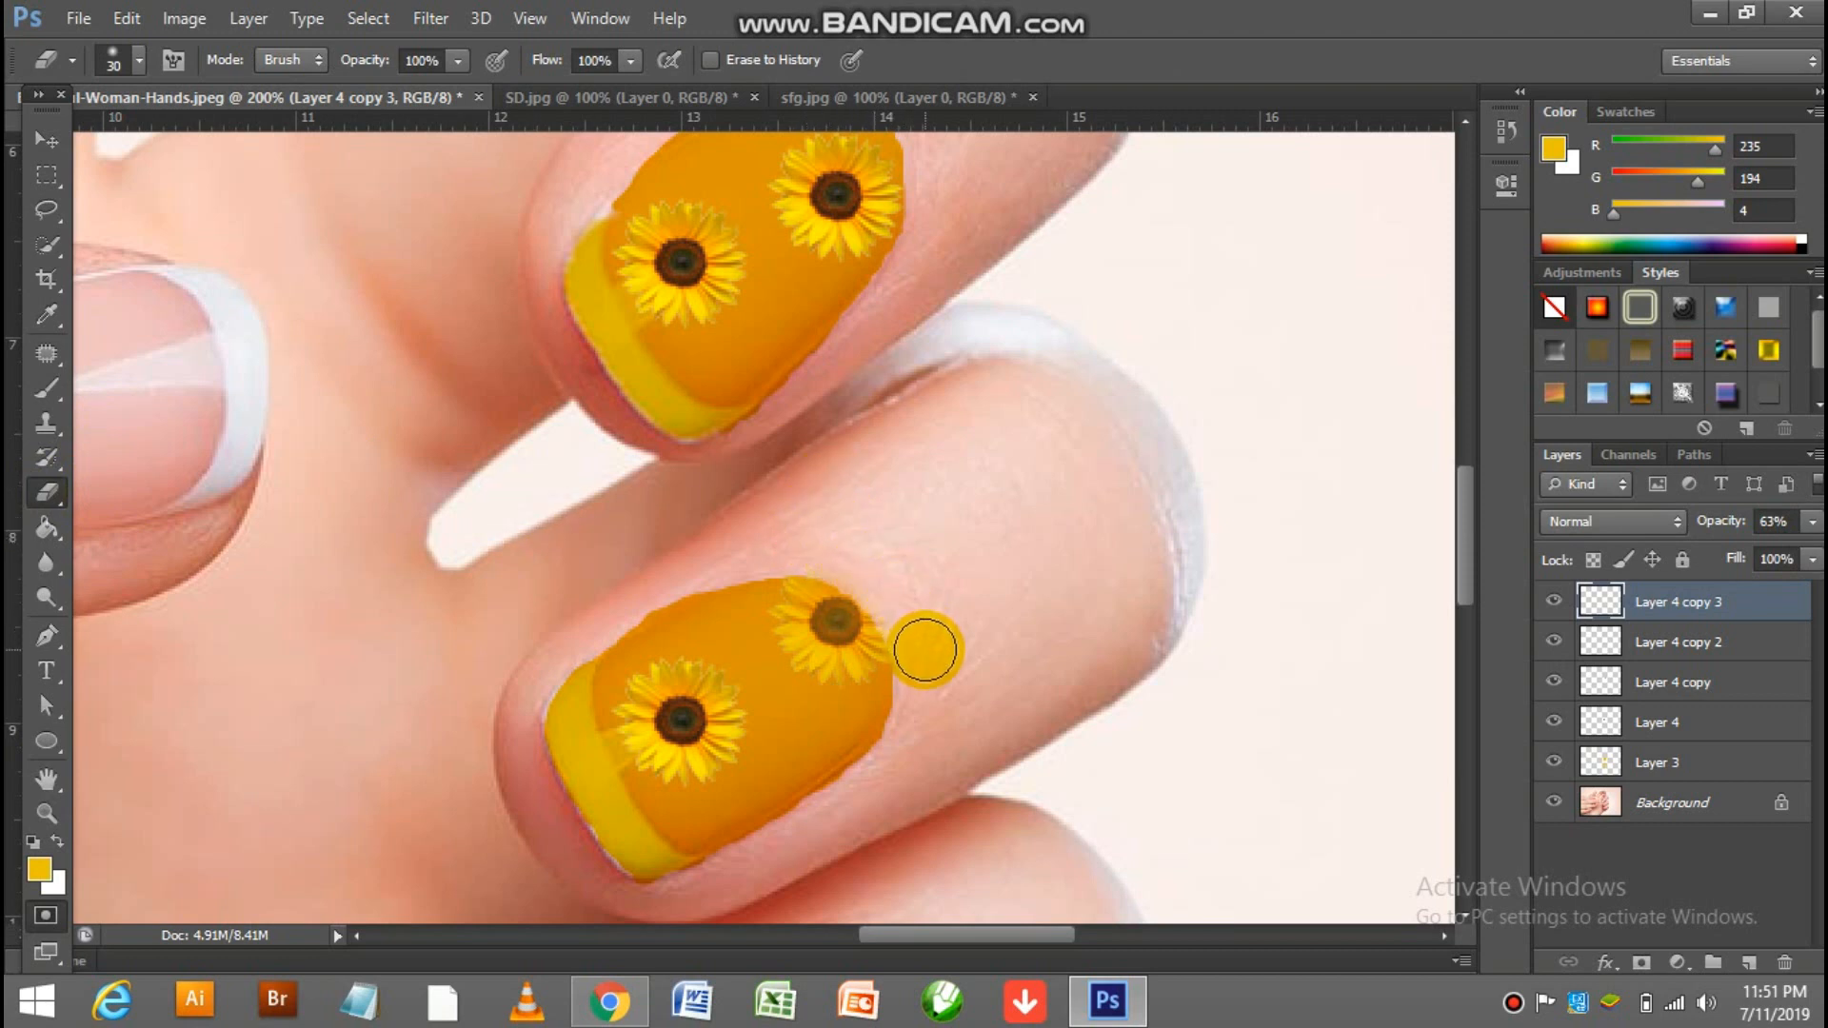
click(1813, 522)
drag(1767, 550, 1819, 550)
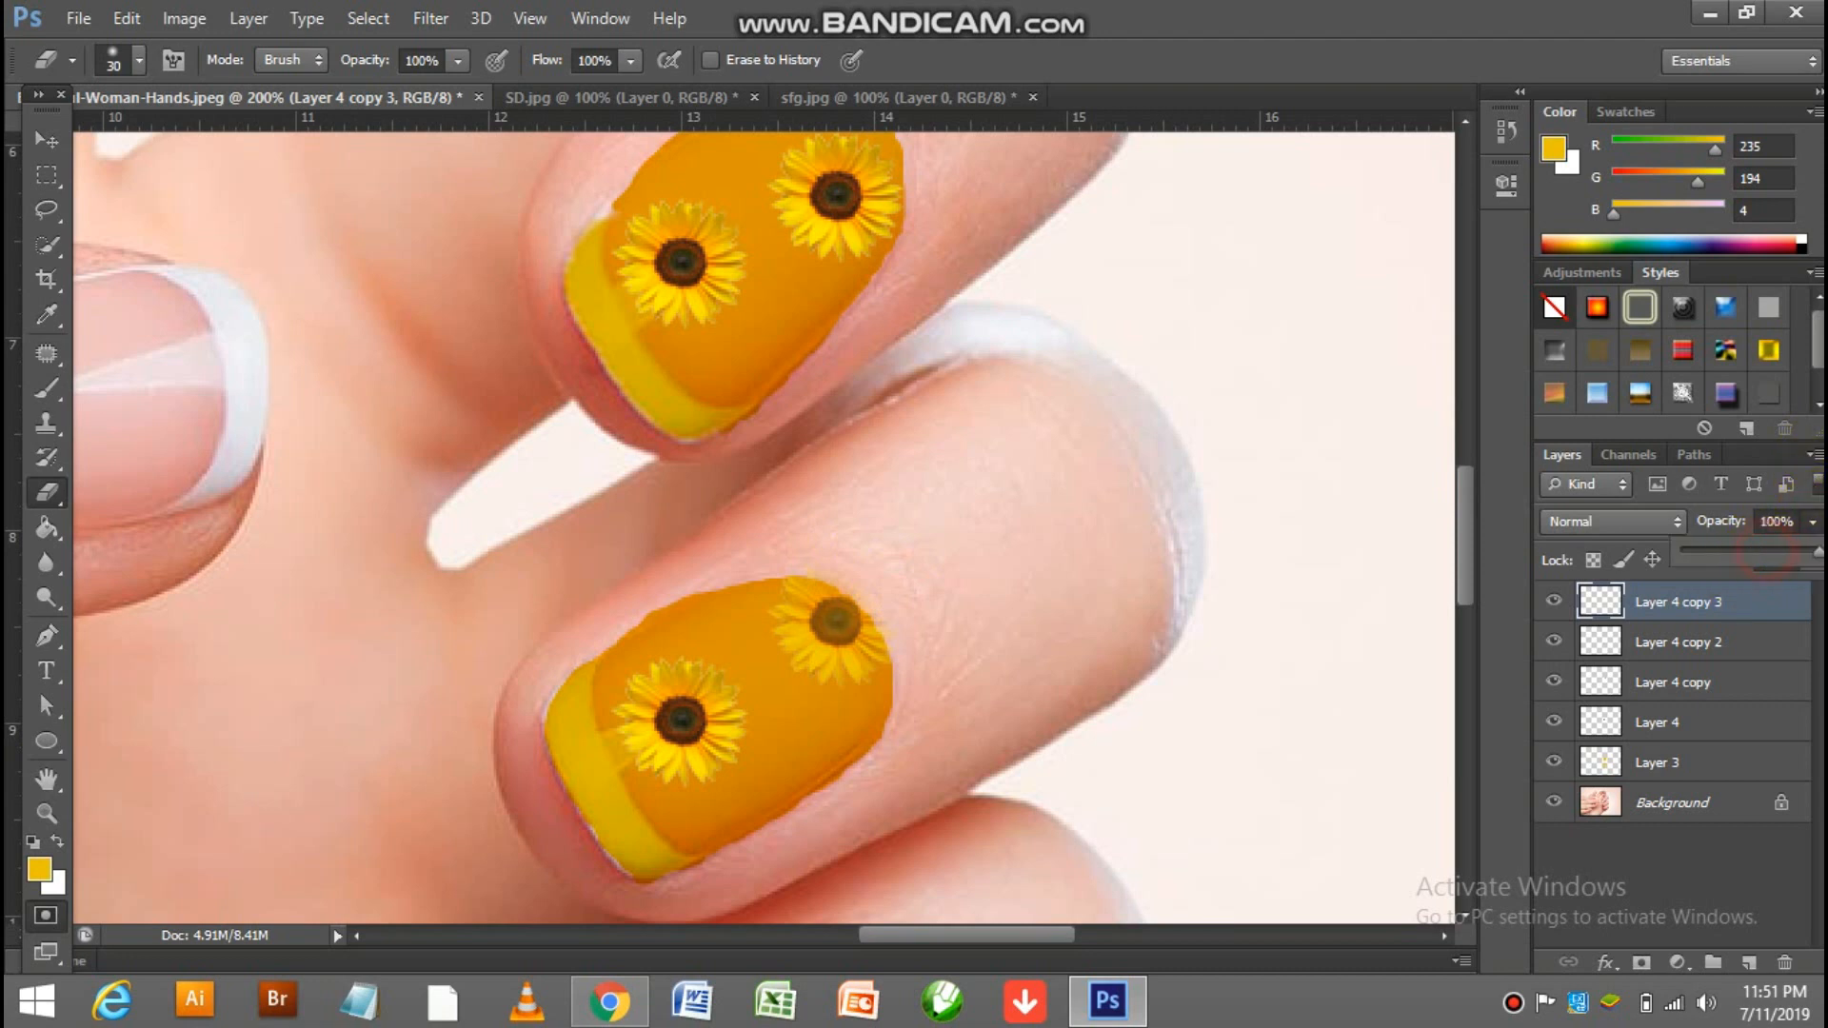
click(49, 141)
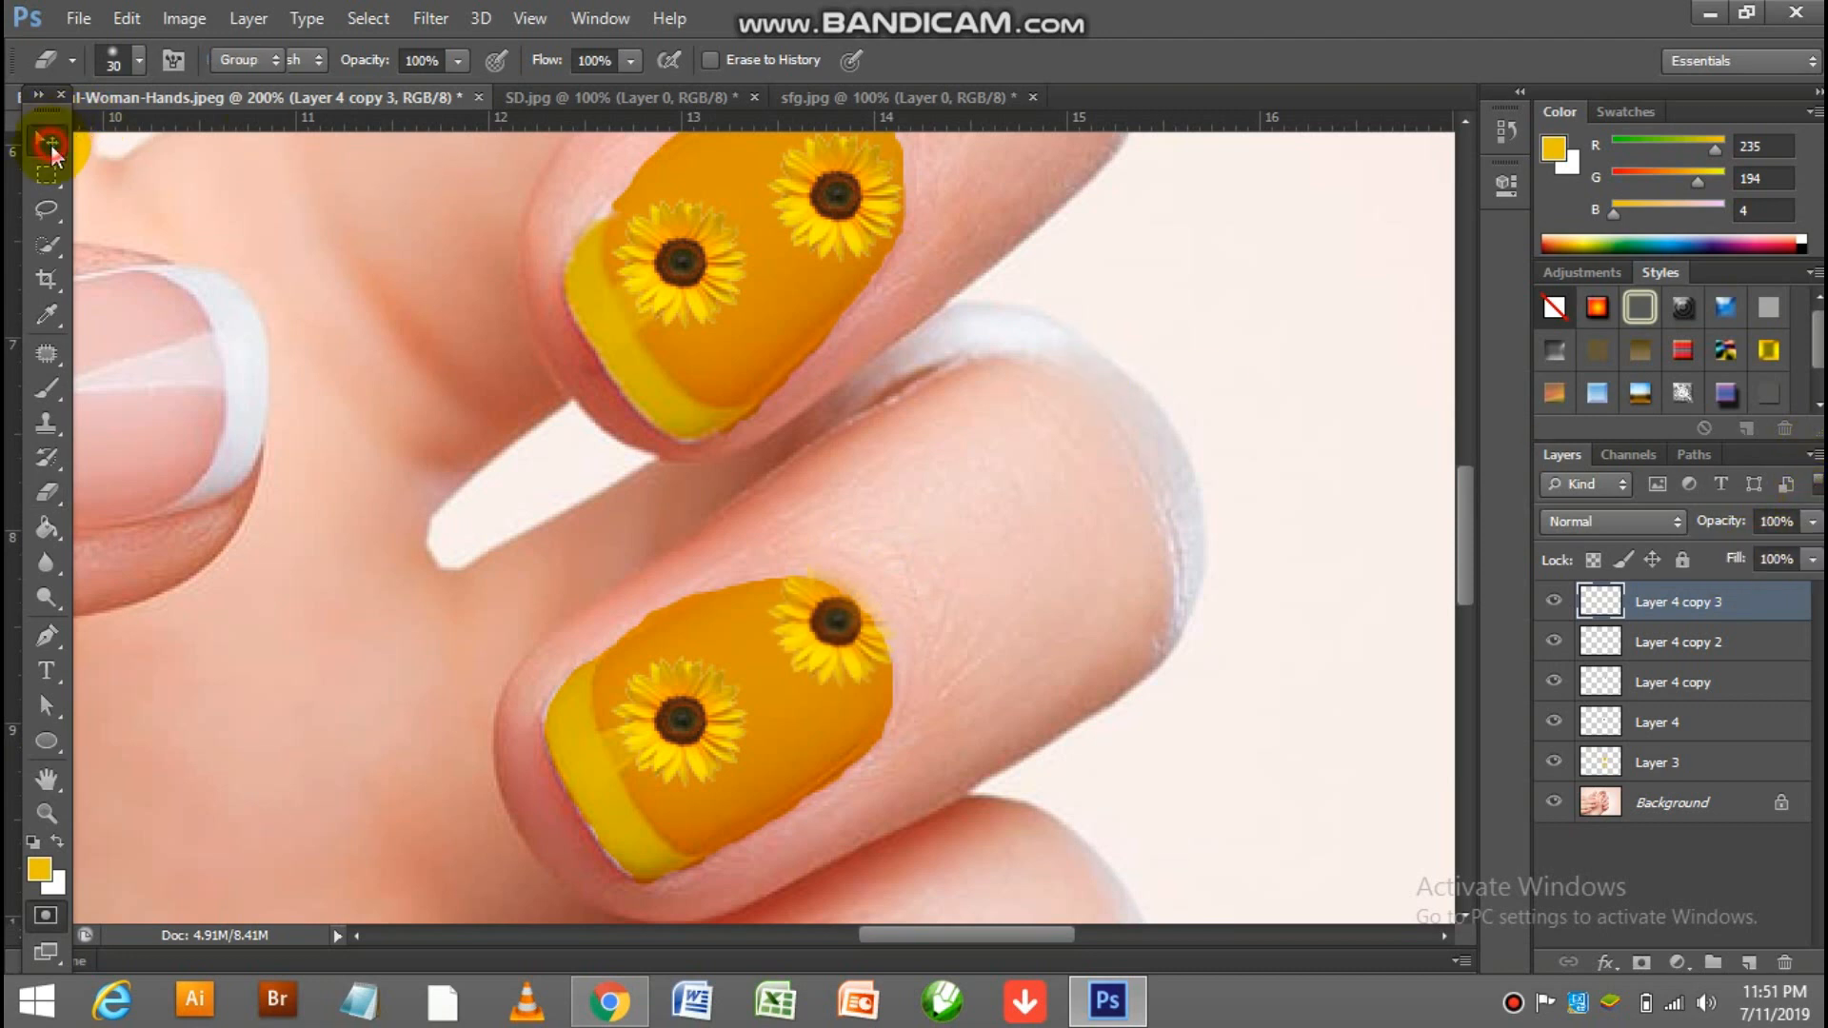
- Try to move a sunflower from the tip of the lower golden nail, using Layer 4 copy 2 and Layer 4 copy
click(665, 695)
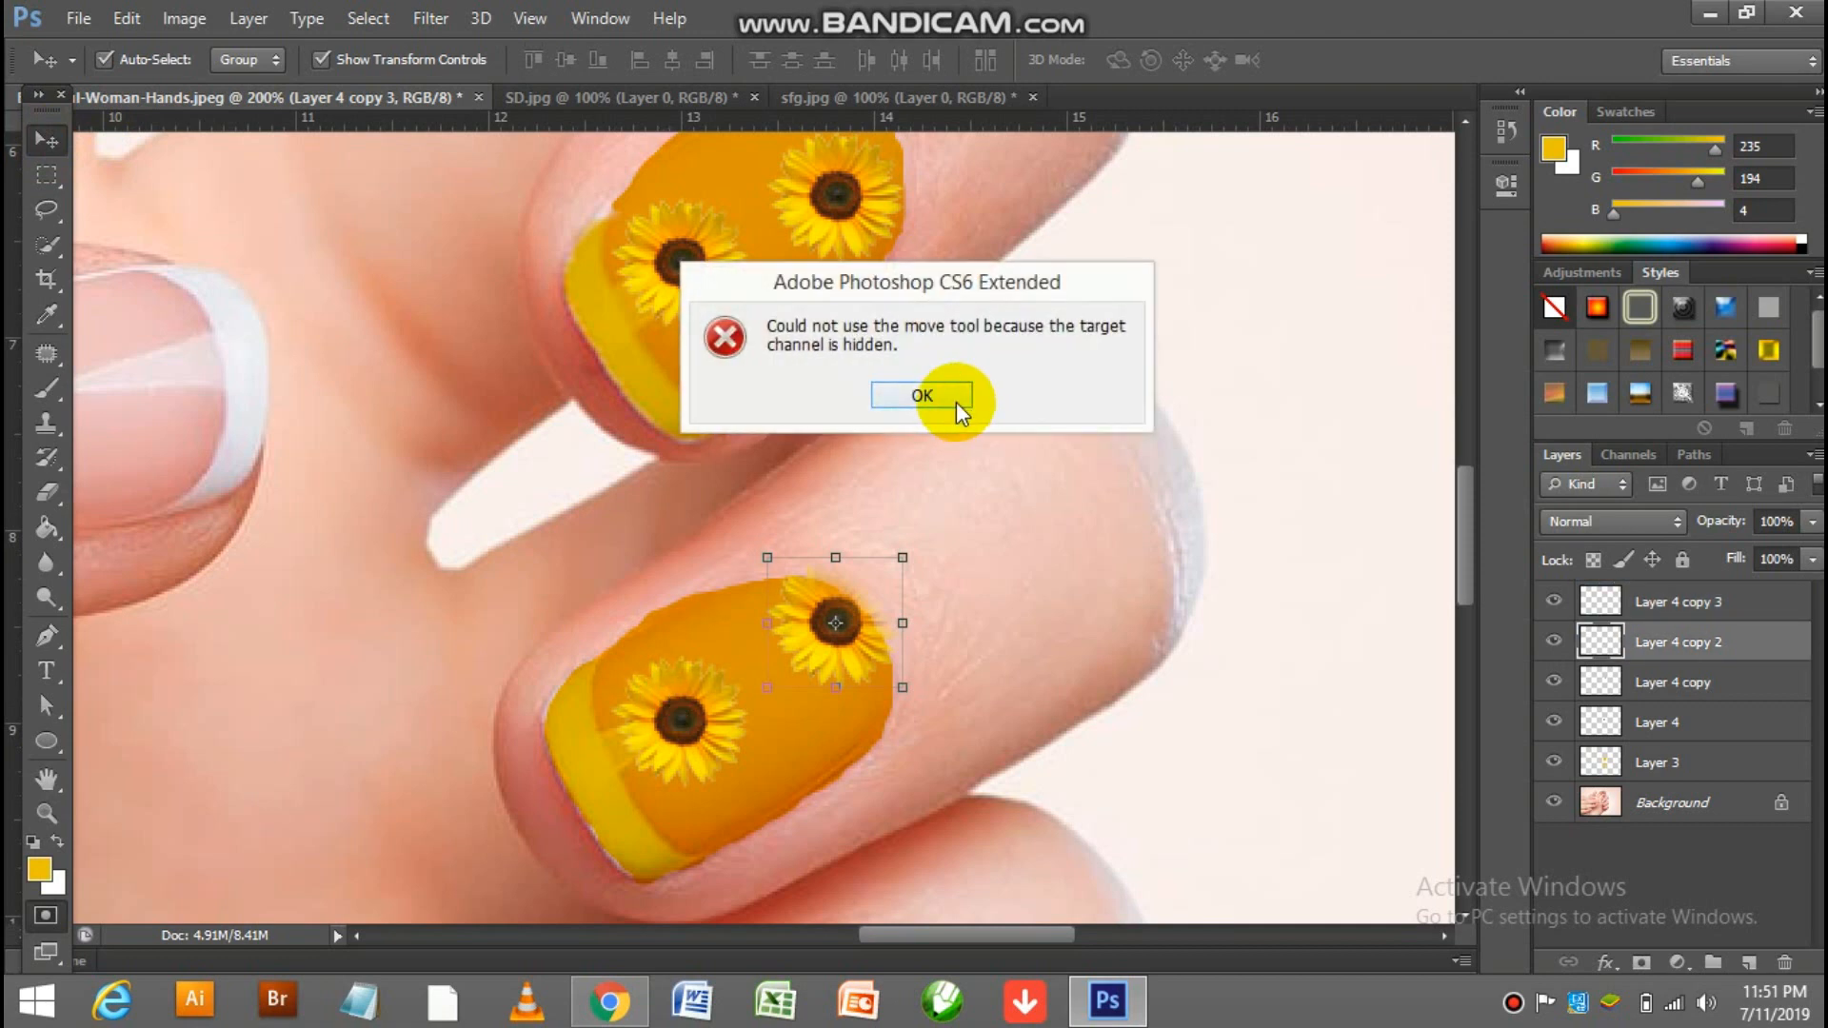
click(948, 397)
click(710, 685)
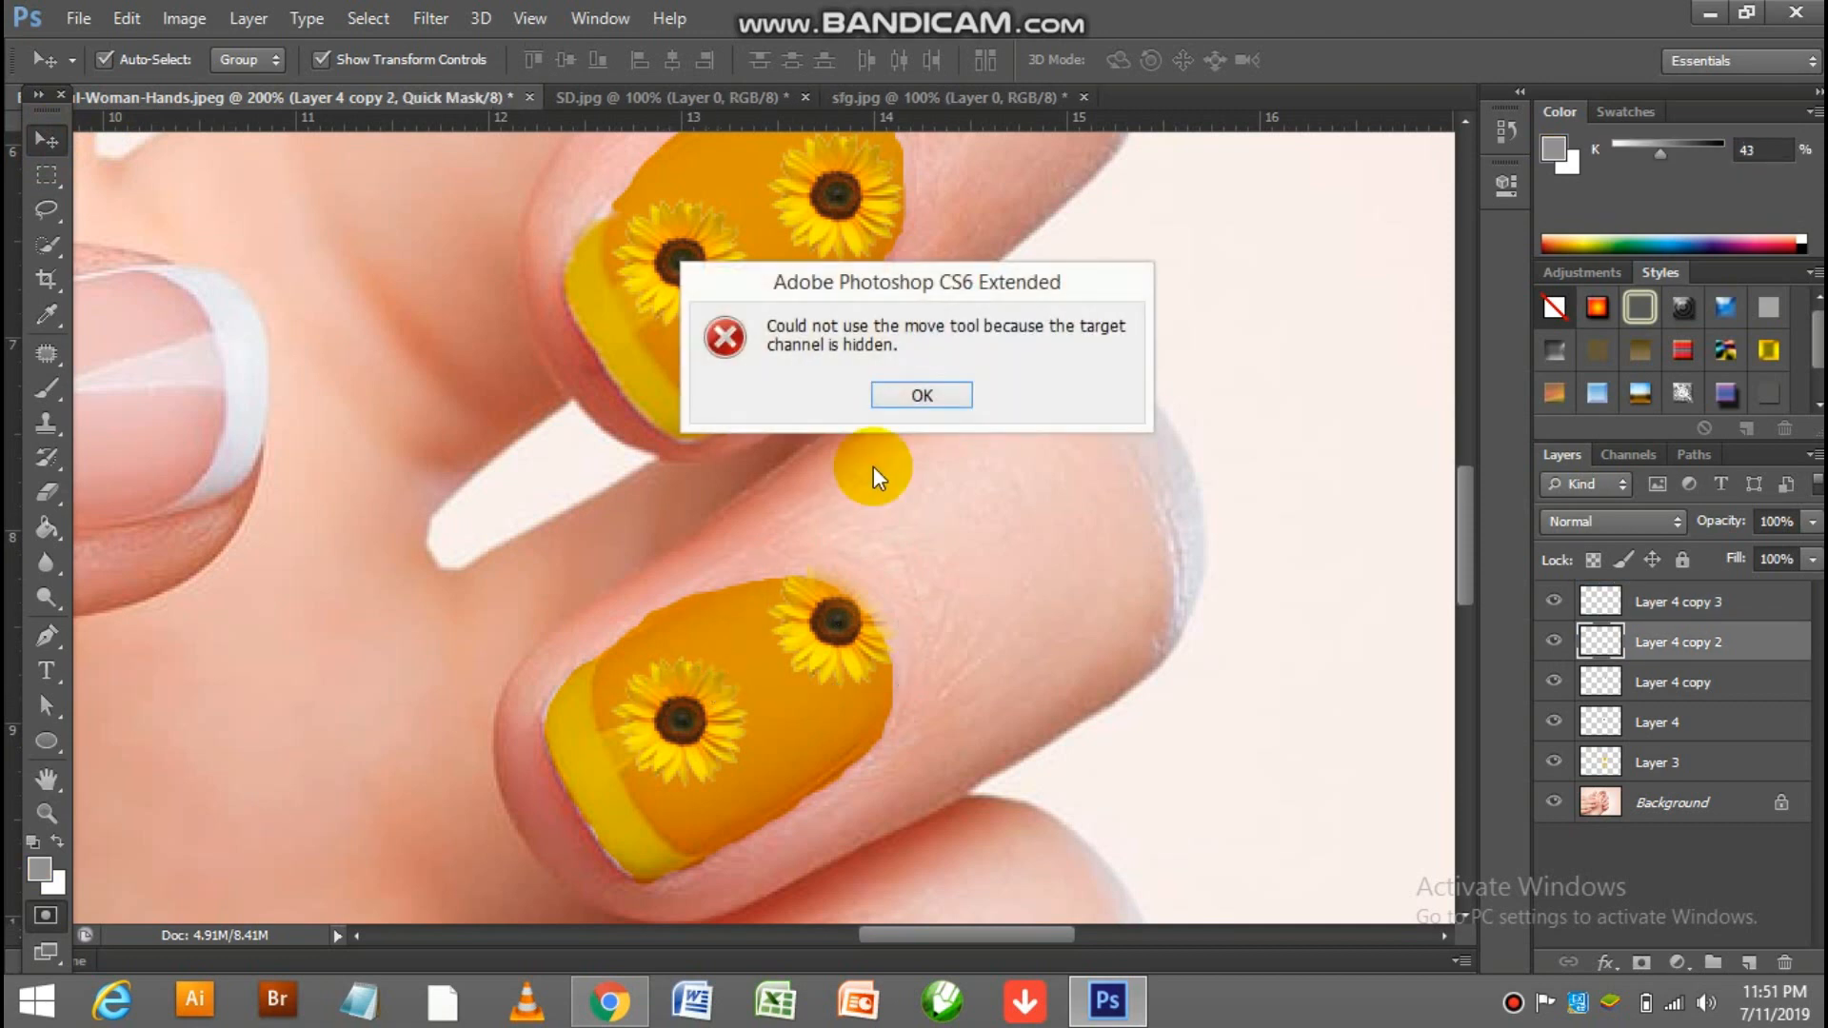
click(948, 392)
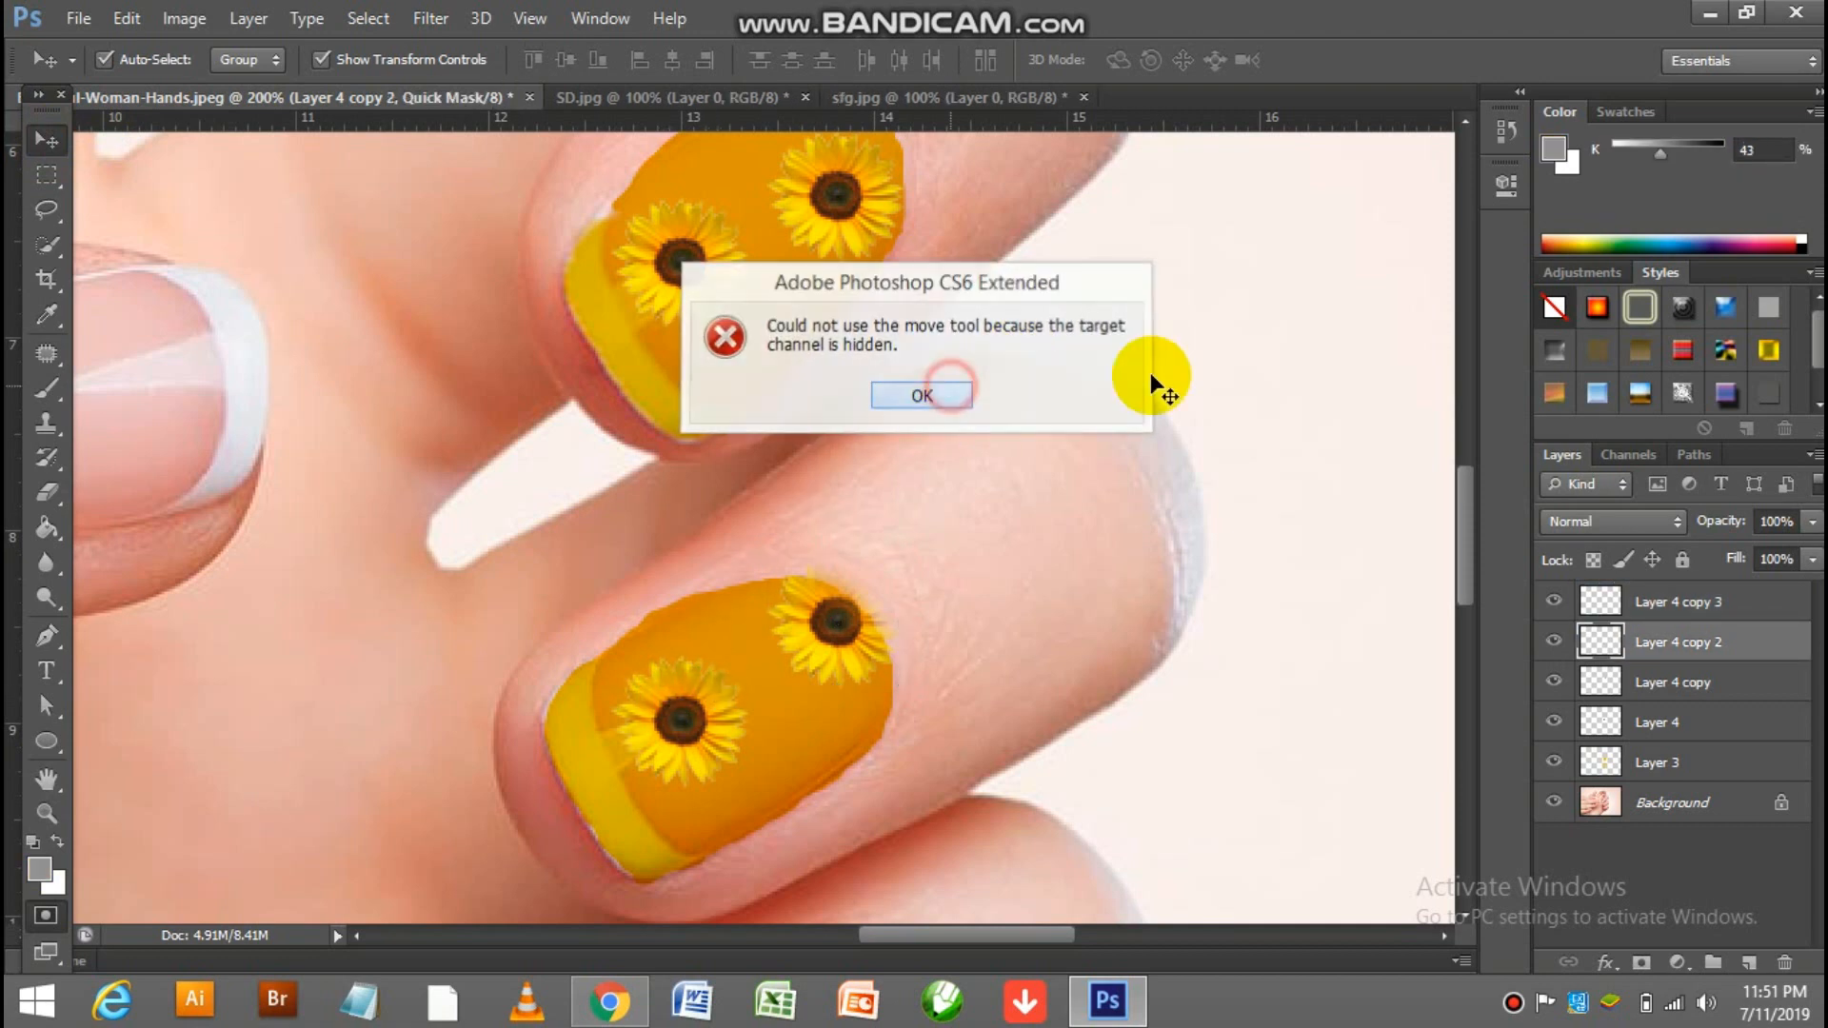
click(1657, 683)
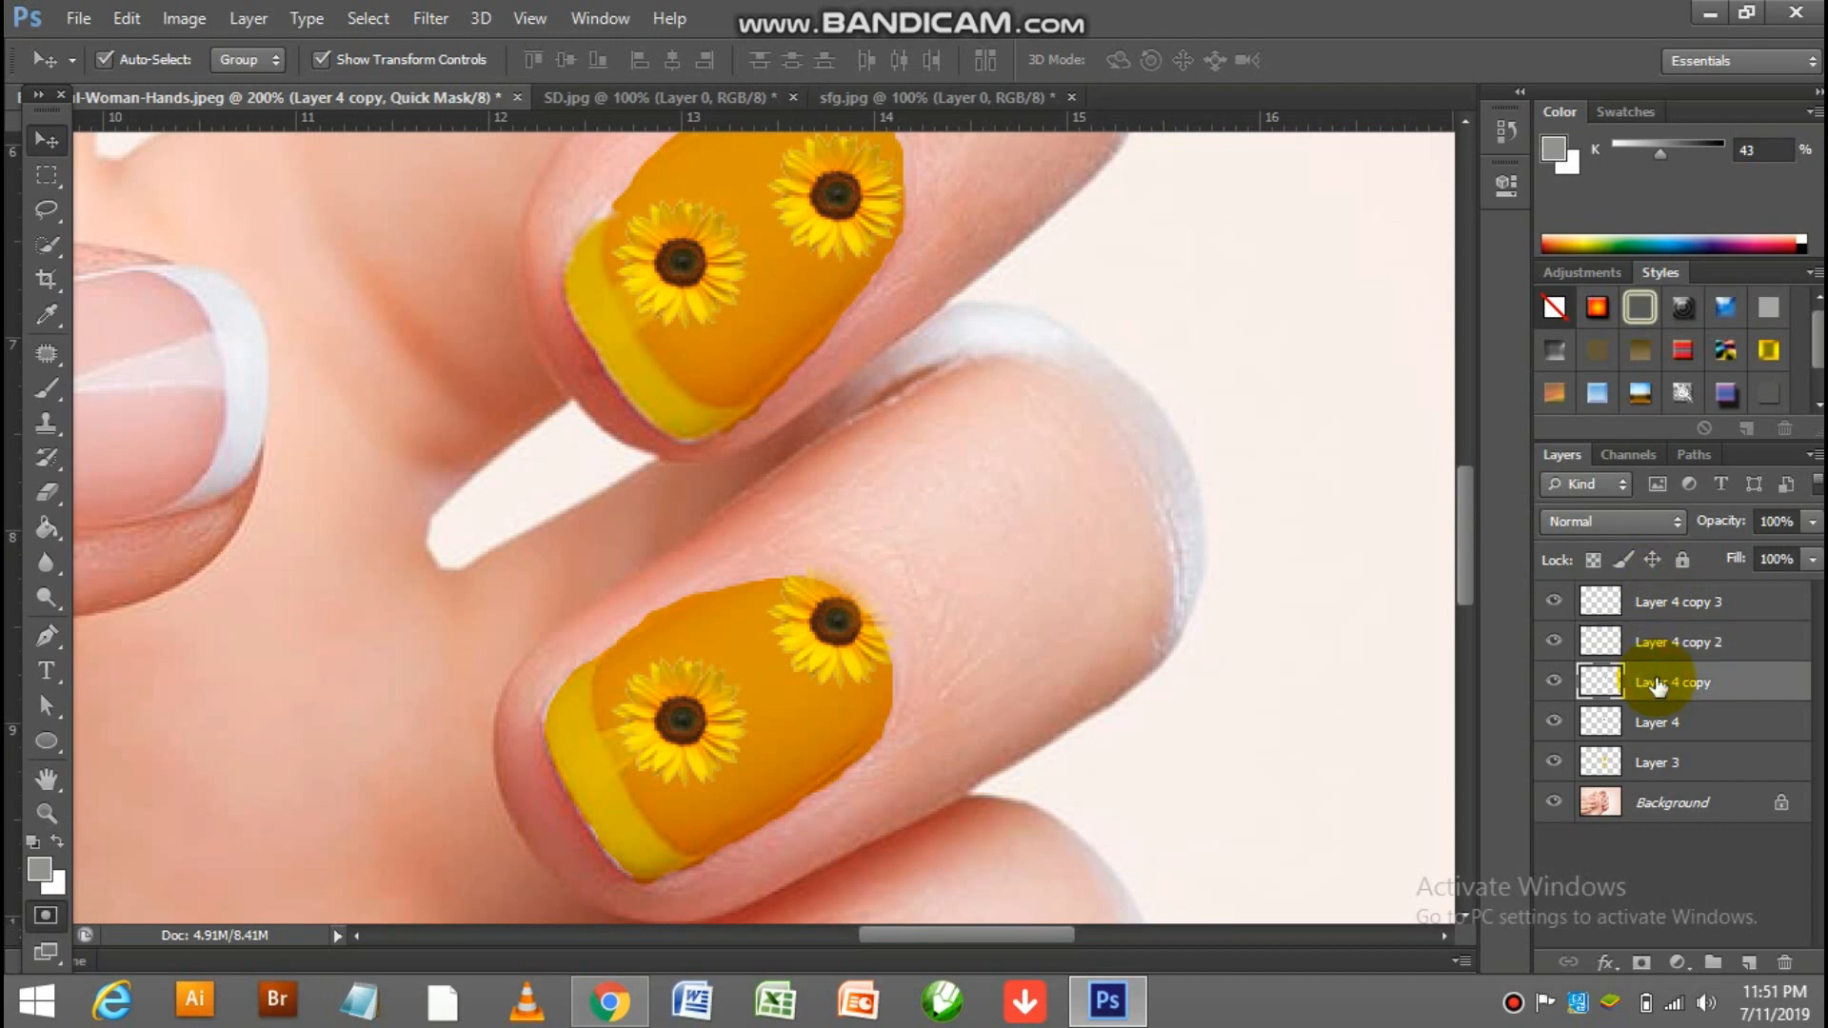
click(702, 716)
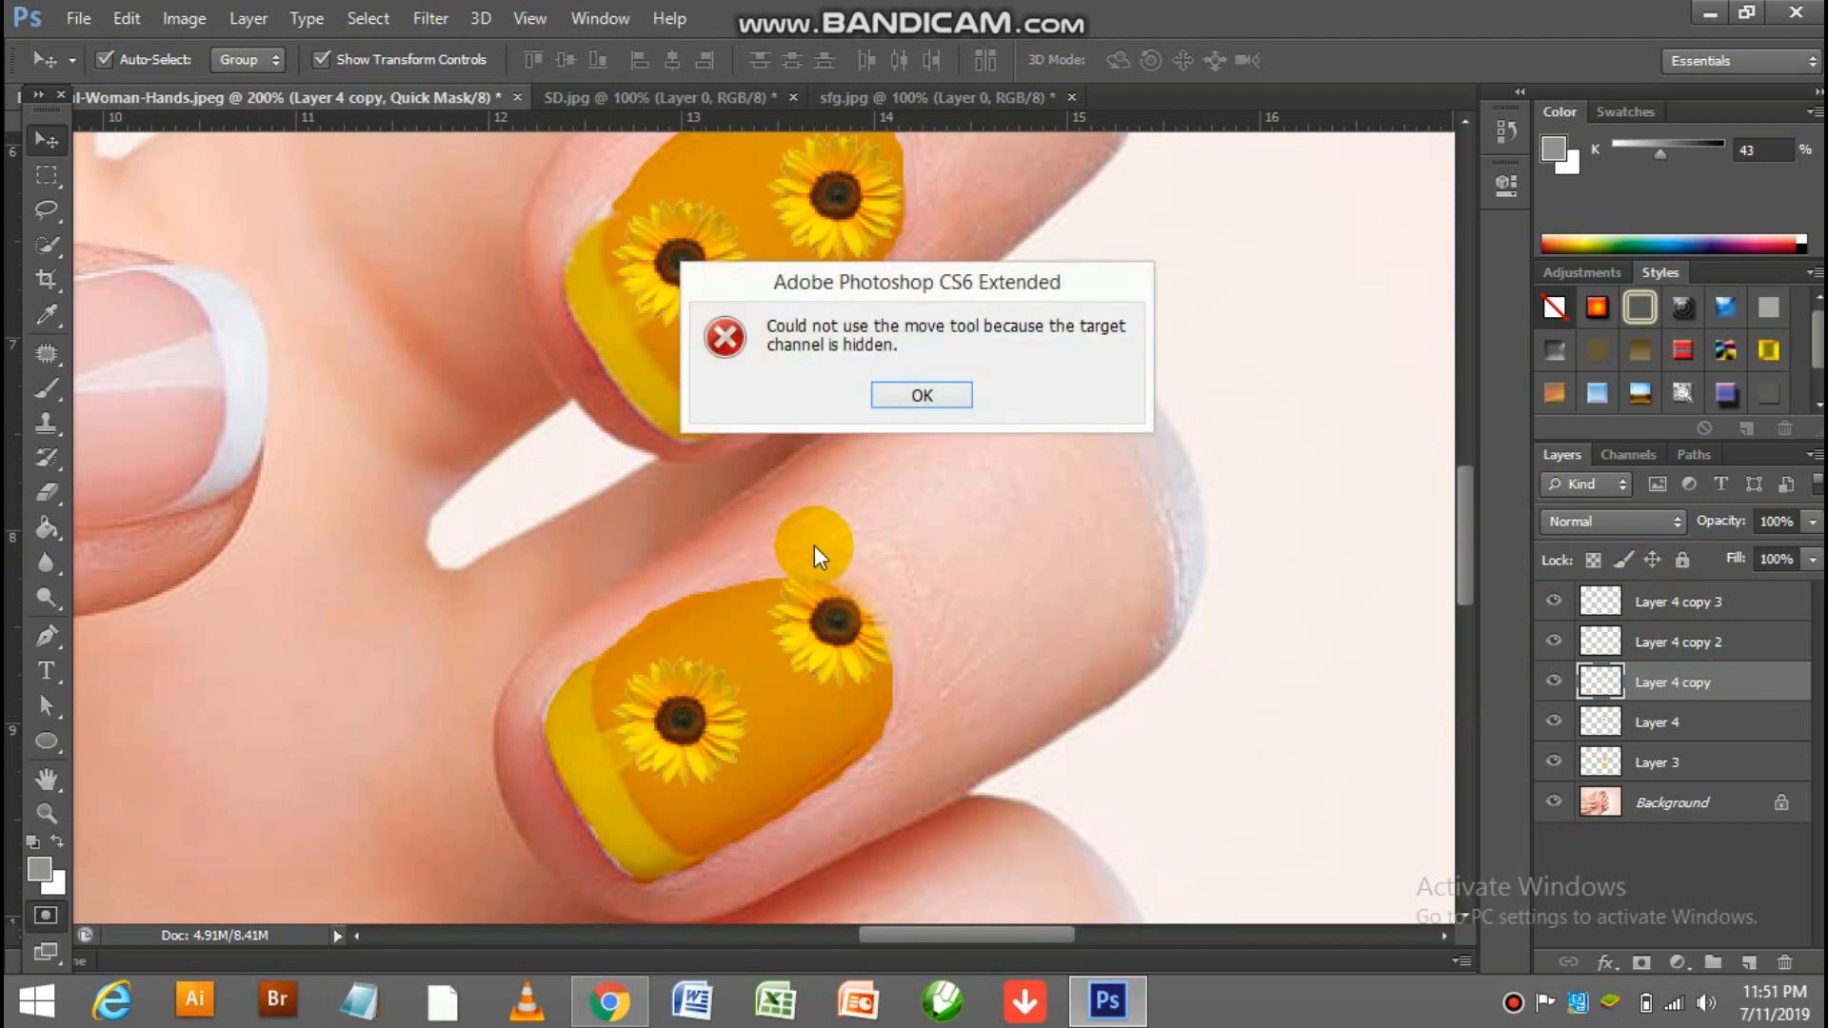
click(921, 394)
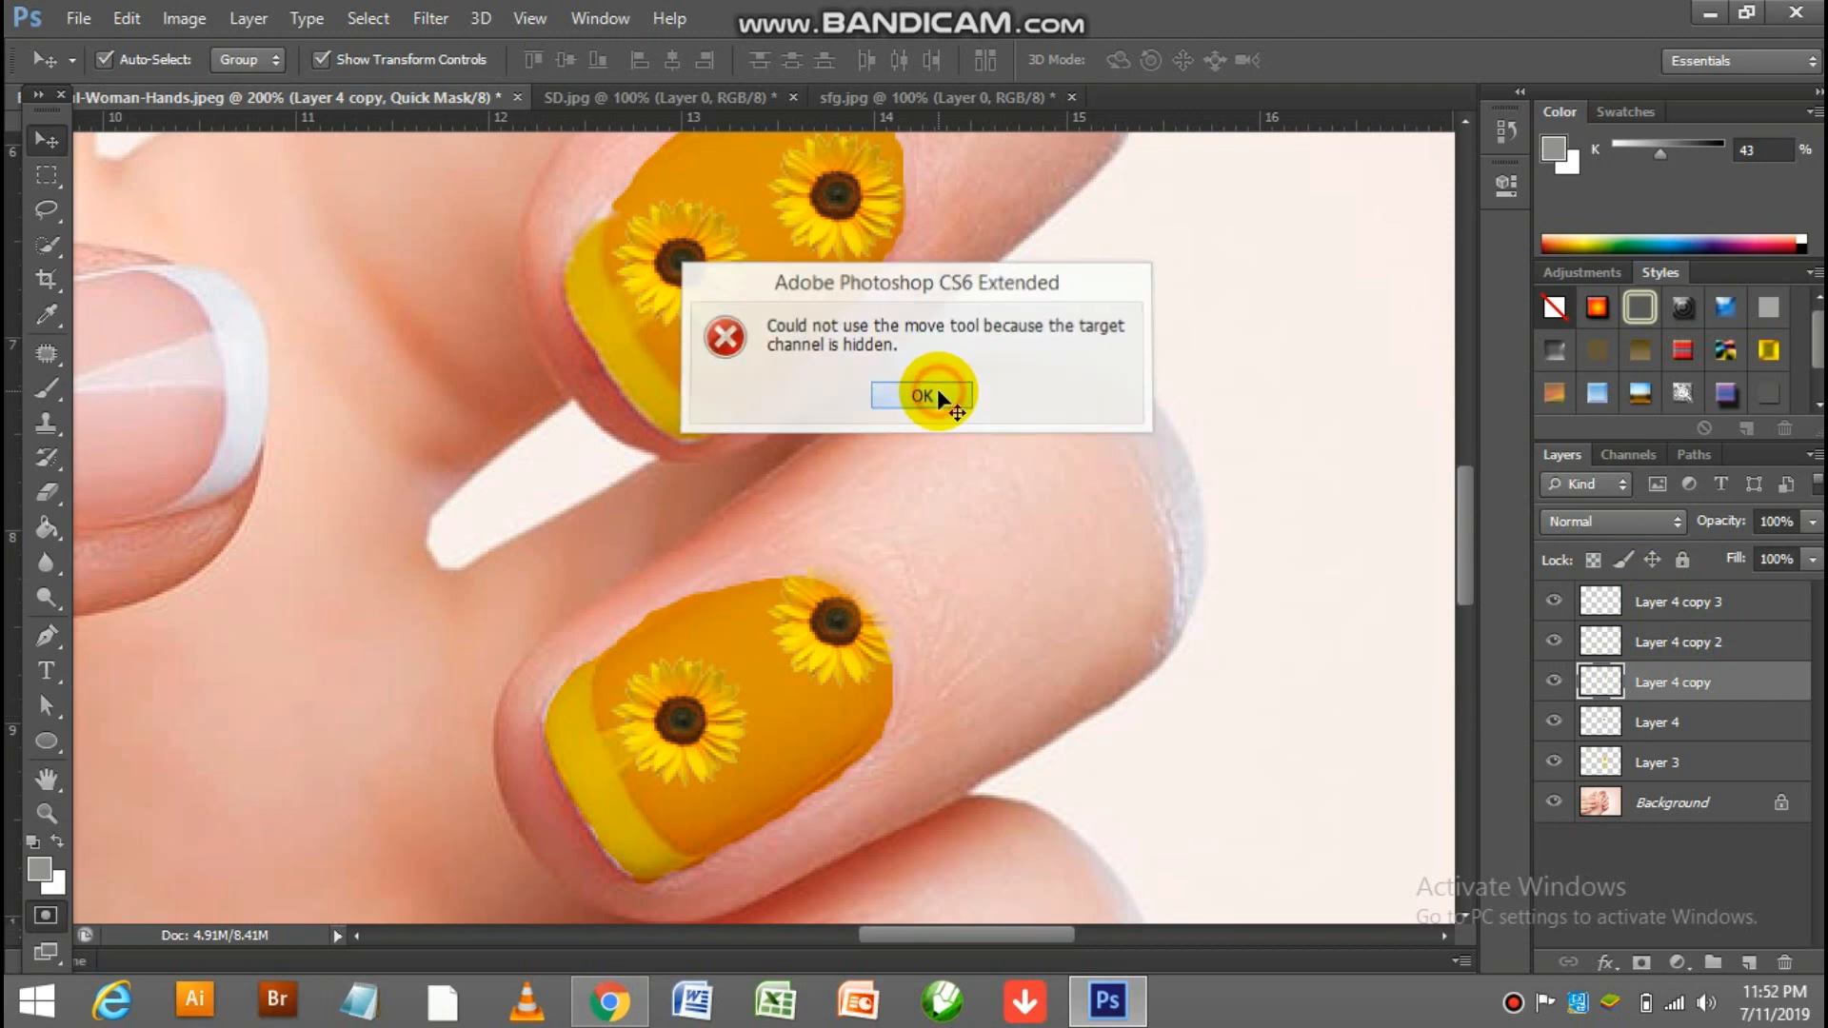
- Duplicate Layer 4, exit Quick Mask mode, and move the sunflower copy to the lower edge of the upper golden nail
click(1649, 720)
key(ctrl+j)
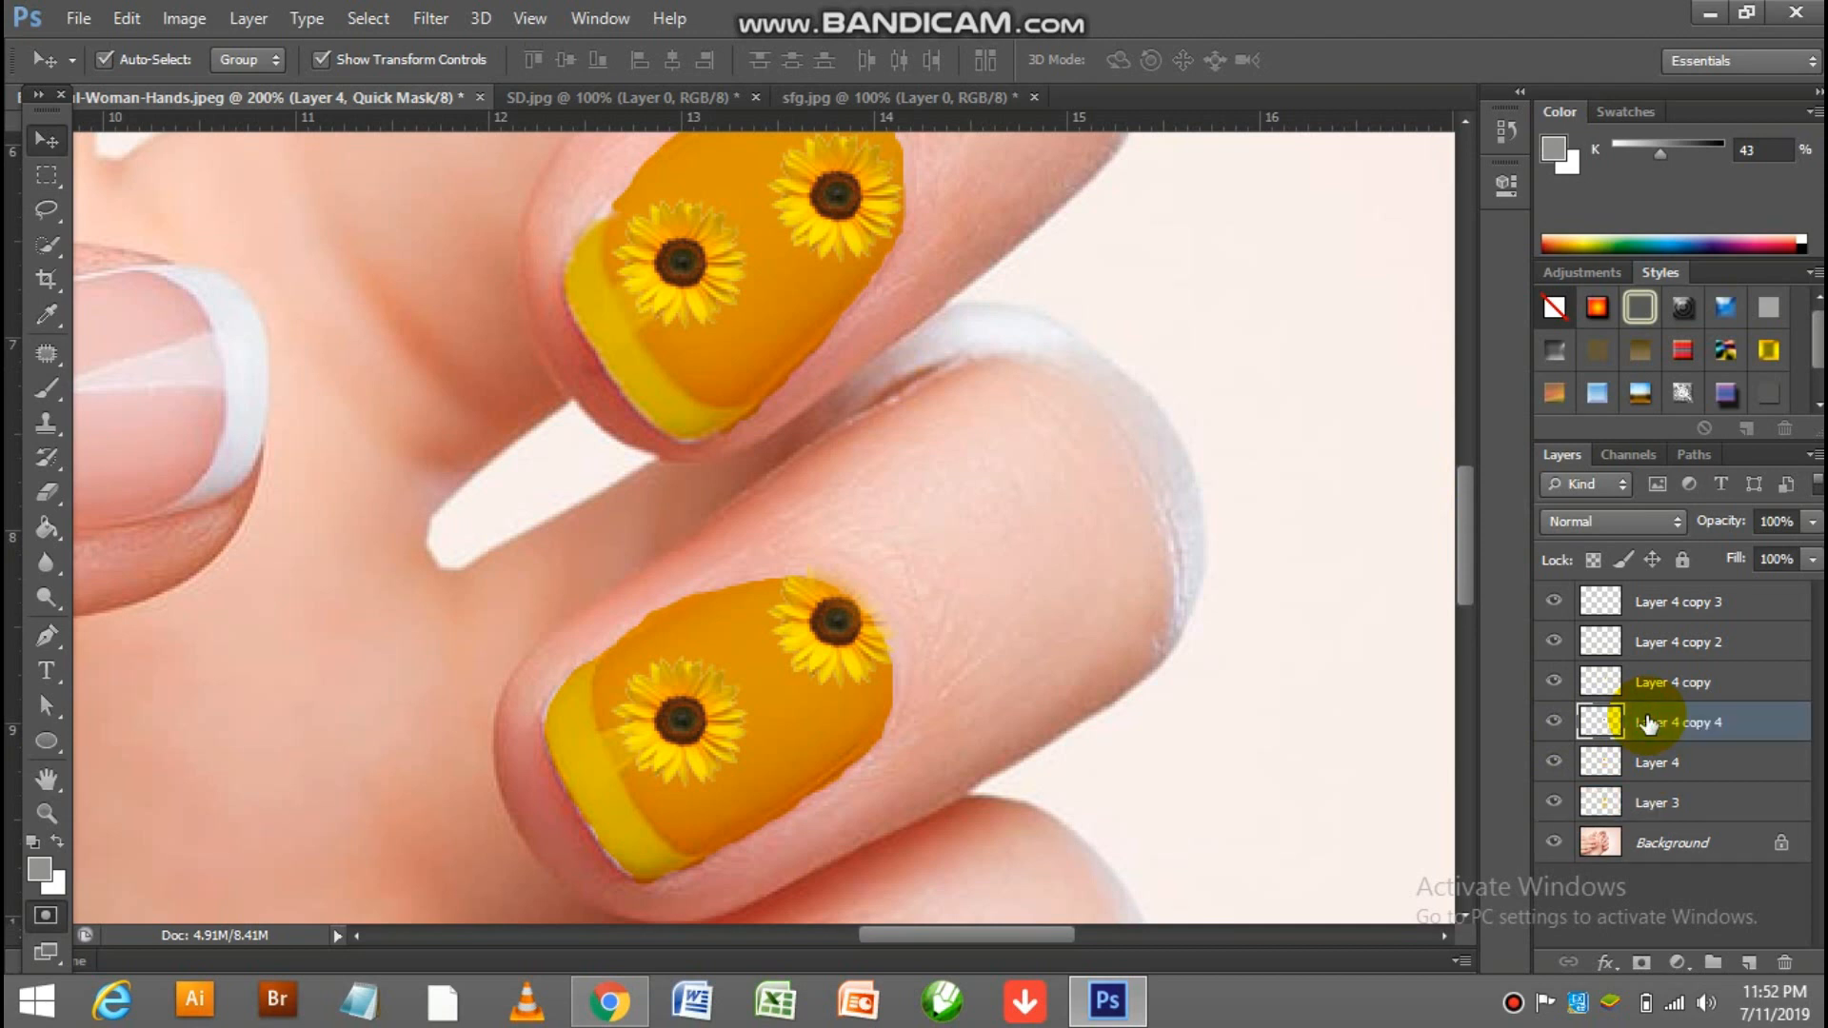
key(q)
key(Down)
key(Down)
key(Down)
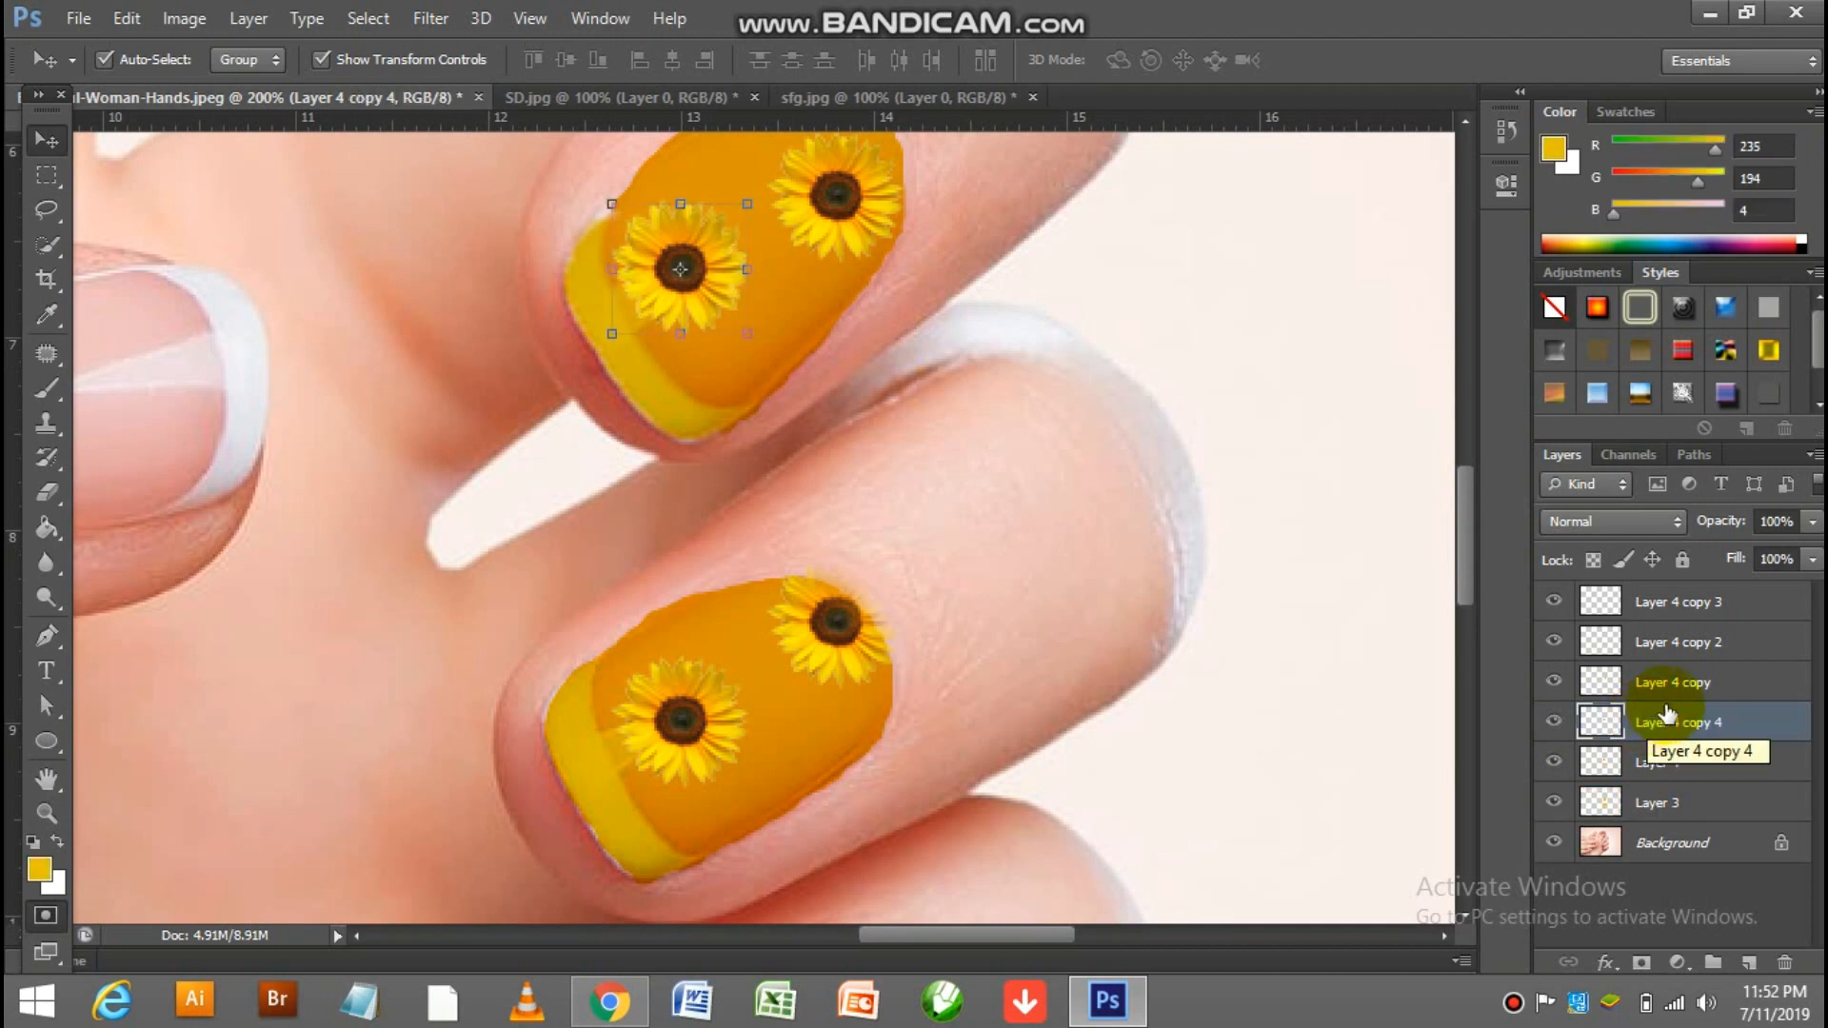
drag(705, 243, 840, 324)
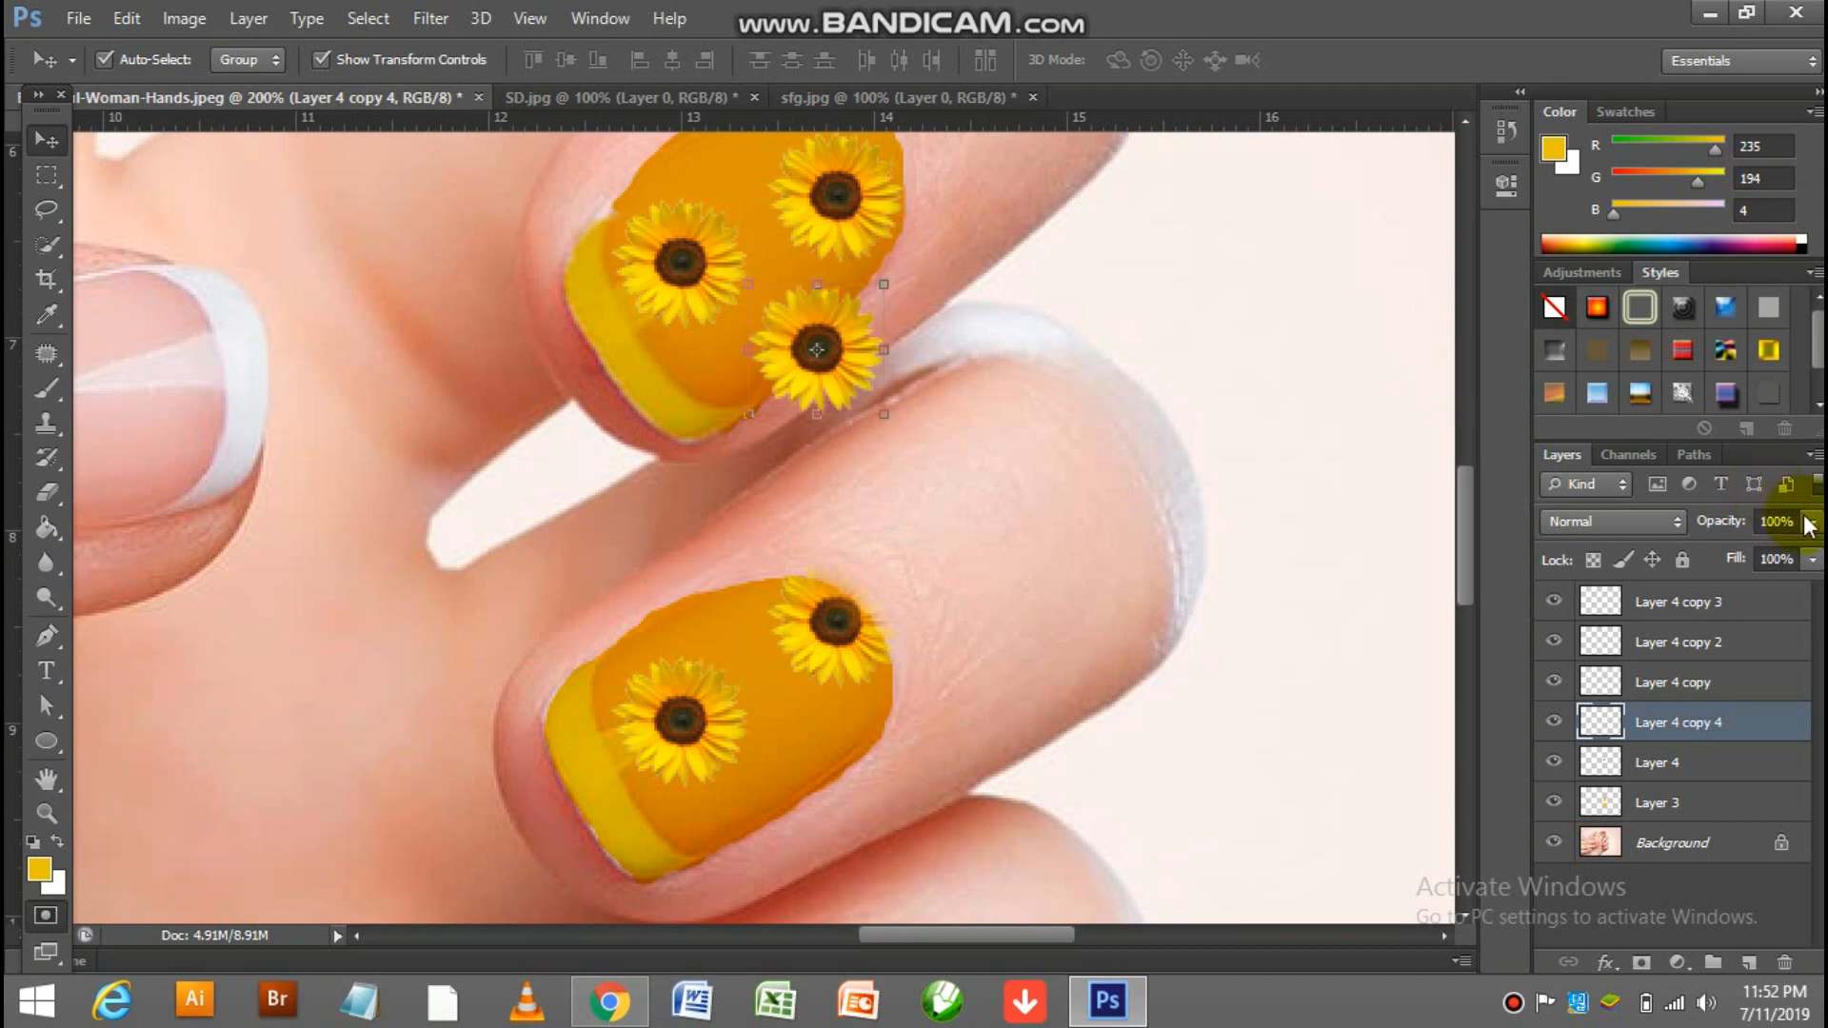
- Lower Layer 4 copy 4's opacity to 52%, erase the sunflower part extending past the nail, and restore the opacity to 100%
drag(1812, 523, 1746, 553)
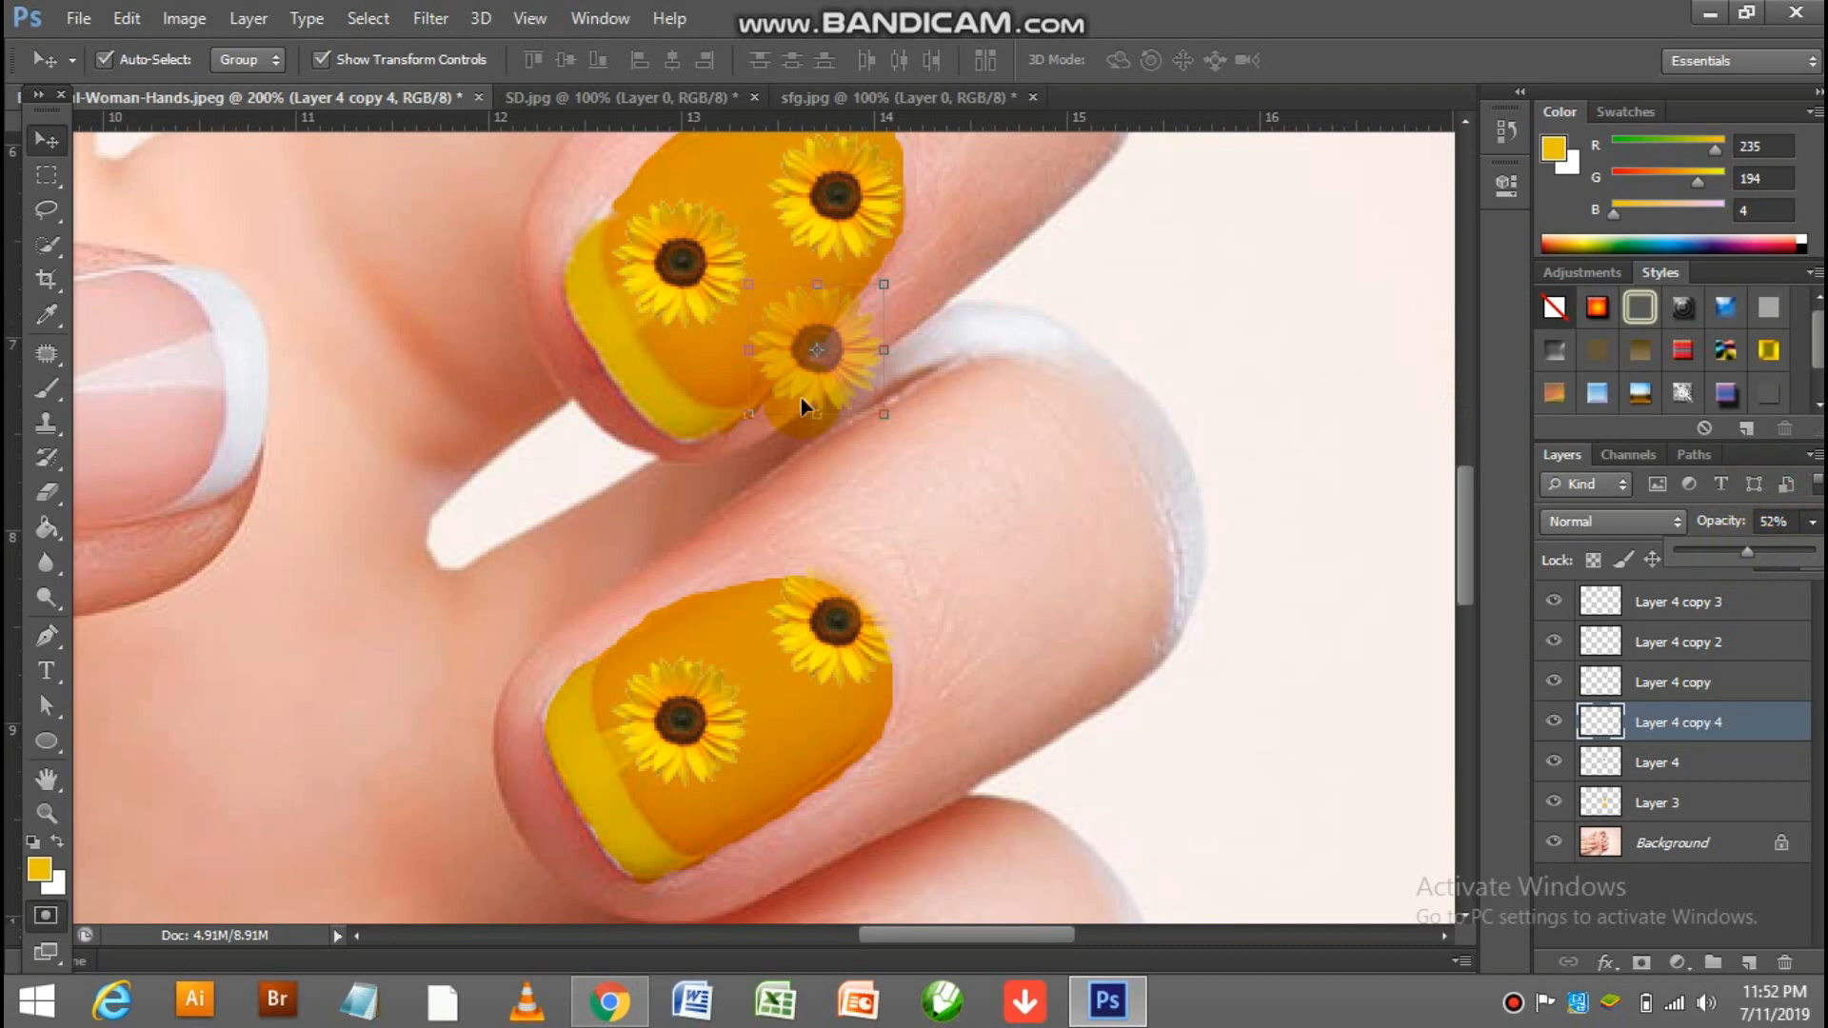
click(61, 499)
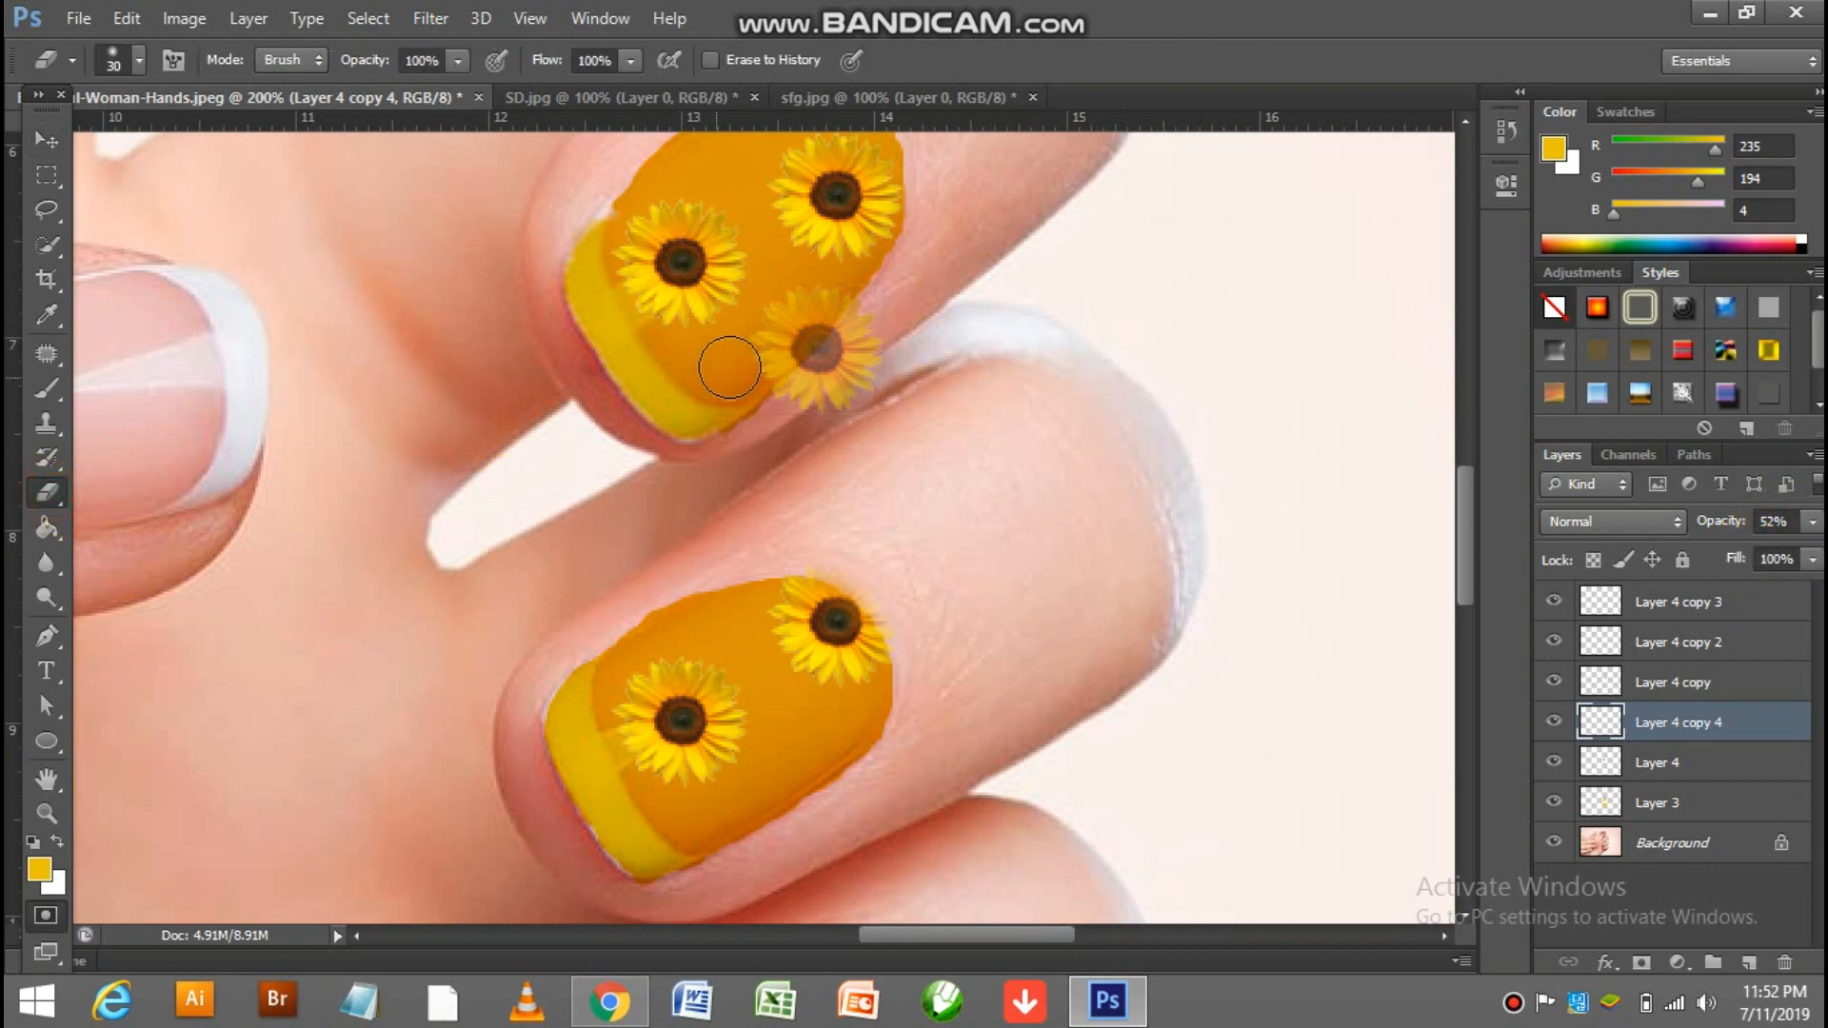
mouse_move(872, 327)
mouse_down()
mouse_move(833, 345)
mouse_move(798, 419)
mouse_up()
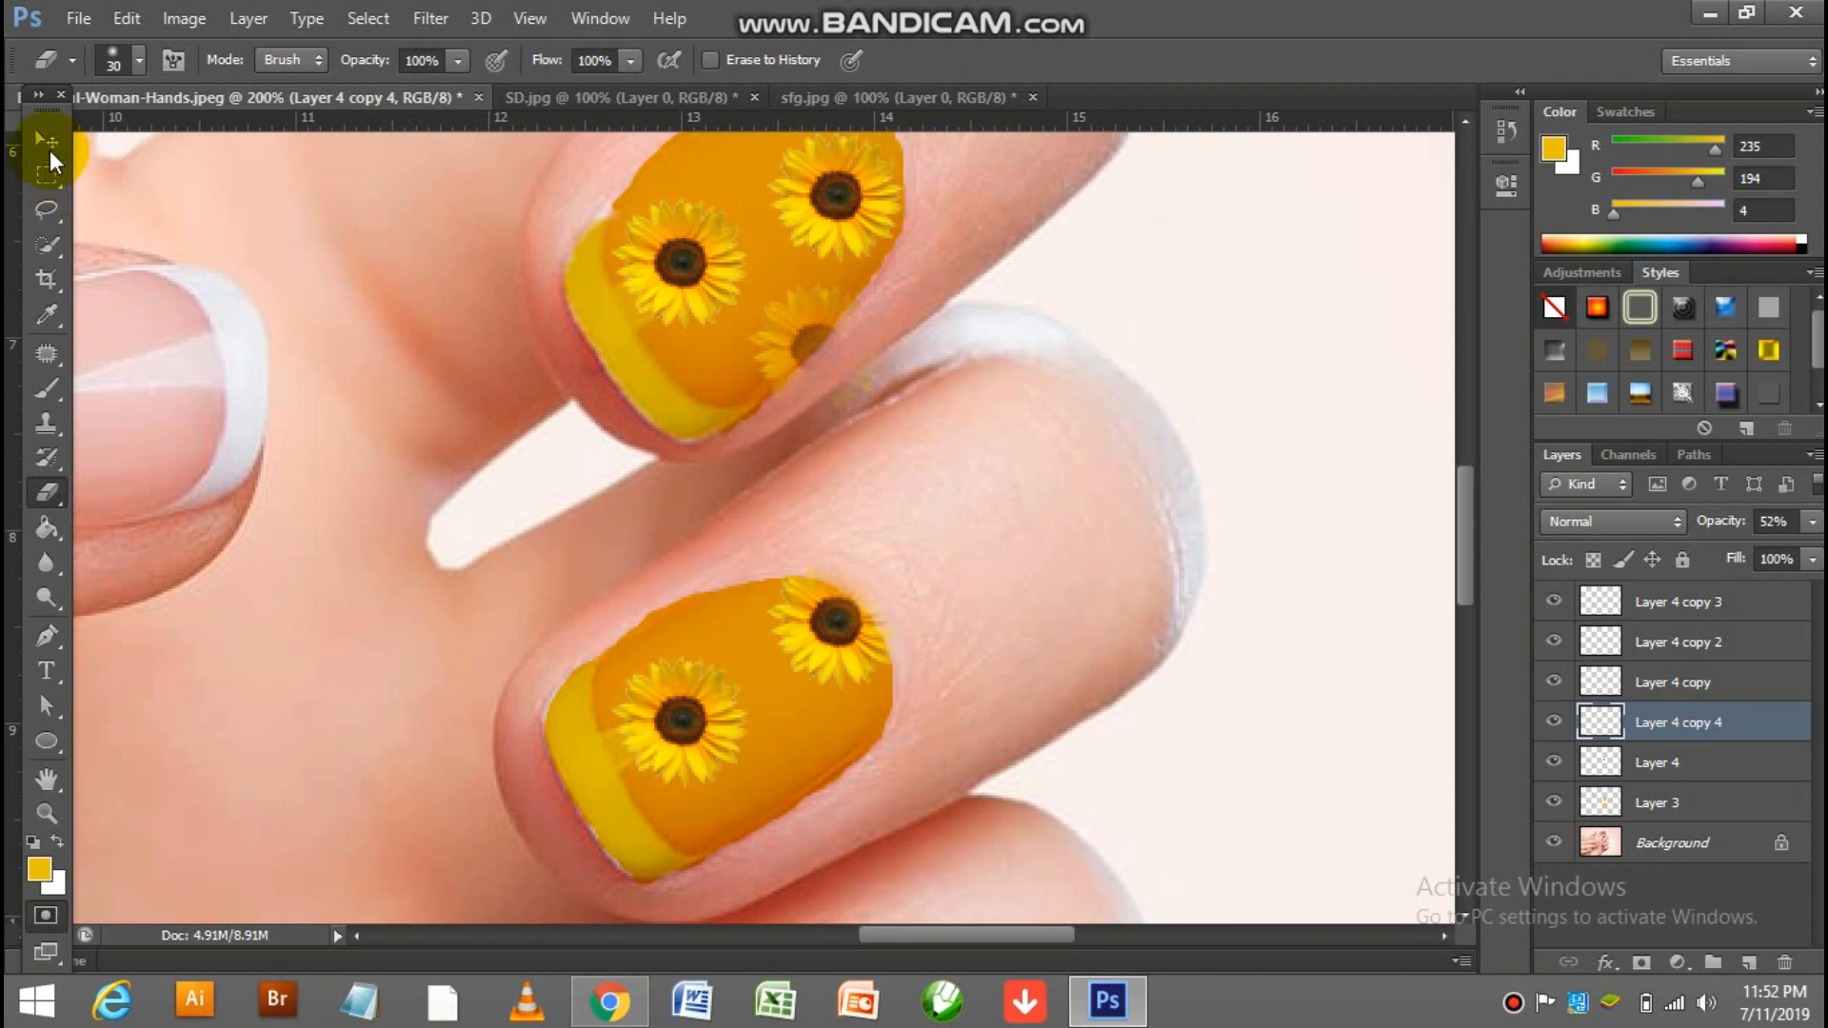
click(46, 140)
click(1812, 521)
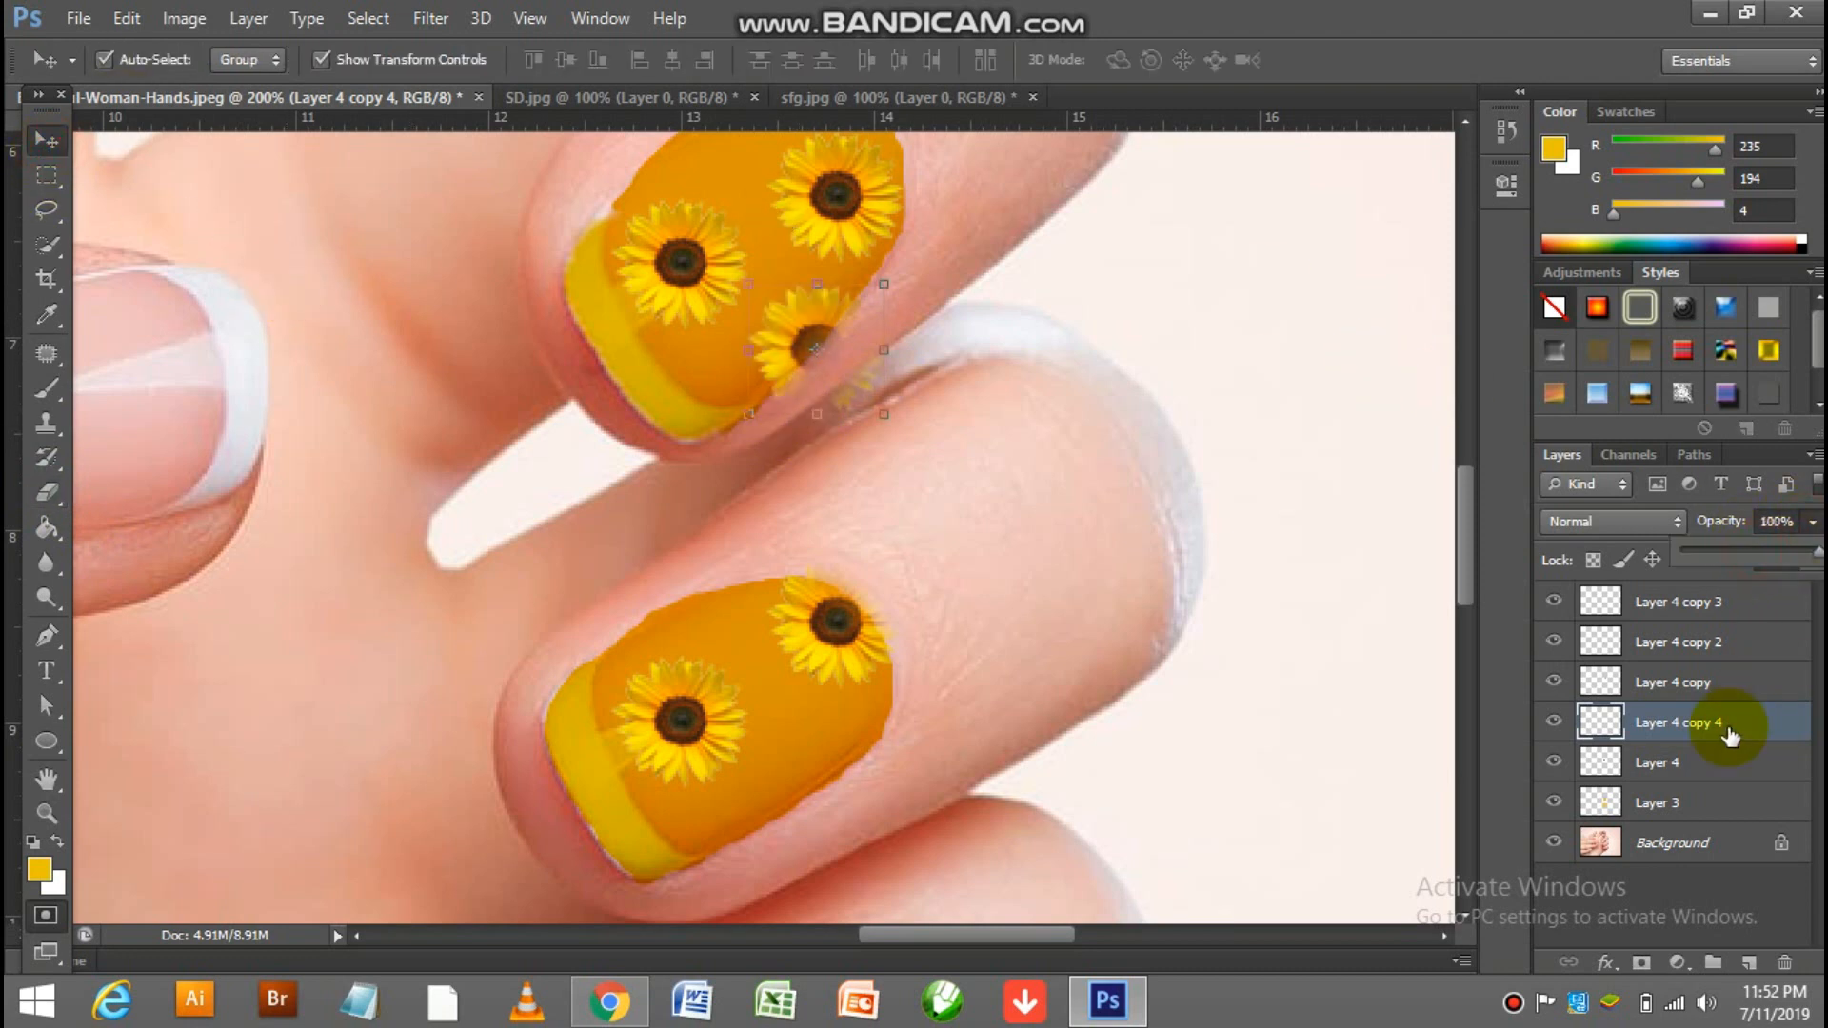
- Duplicate Layer 4, exit Quick Mask mode, and move the sunflower copy to the lower edge of the second golden sunflower nail
click(1712, 766)
key(q)
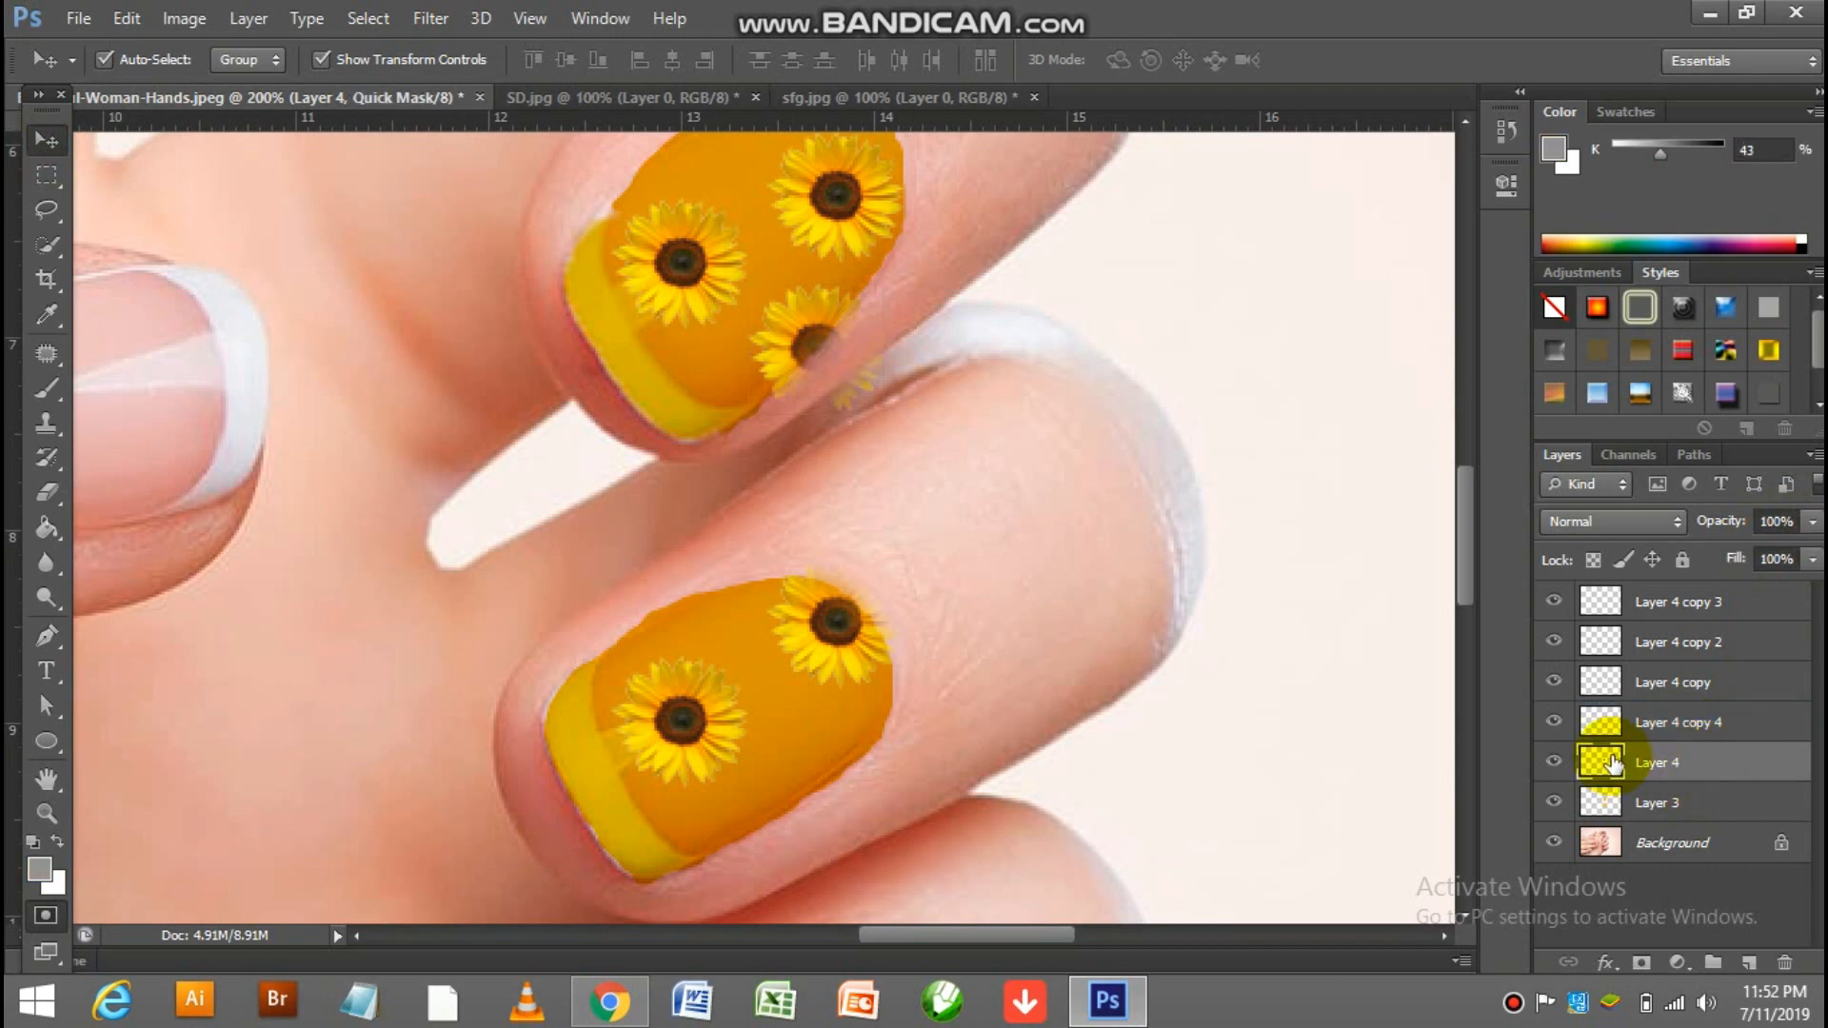
key(ctrl+j)
key(q)
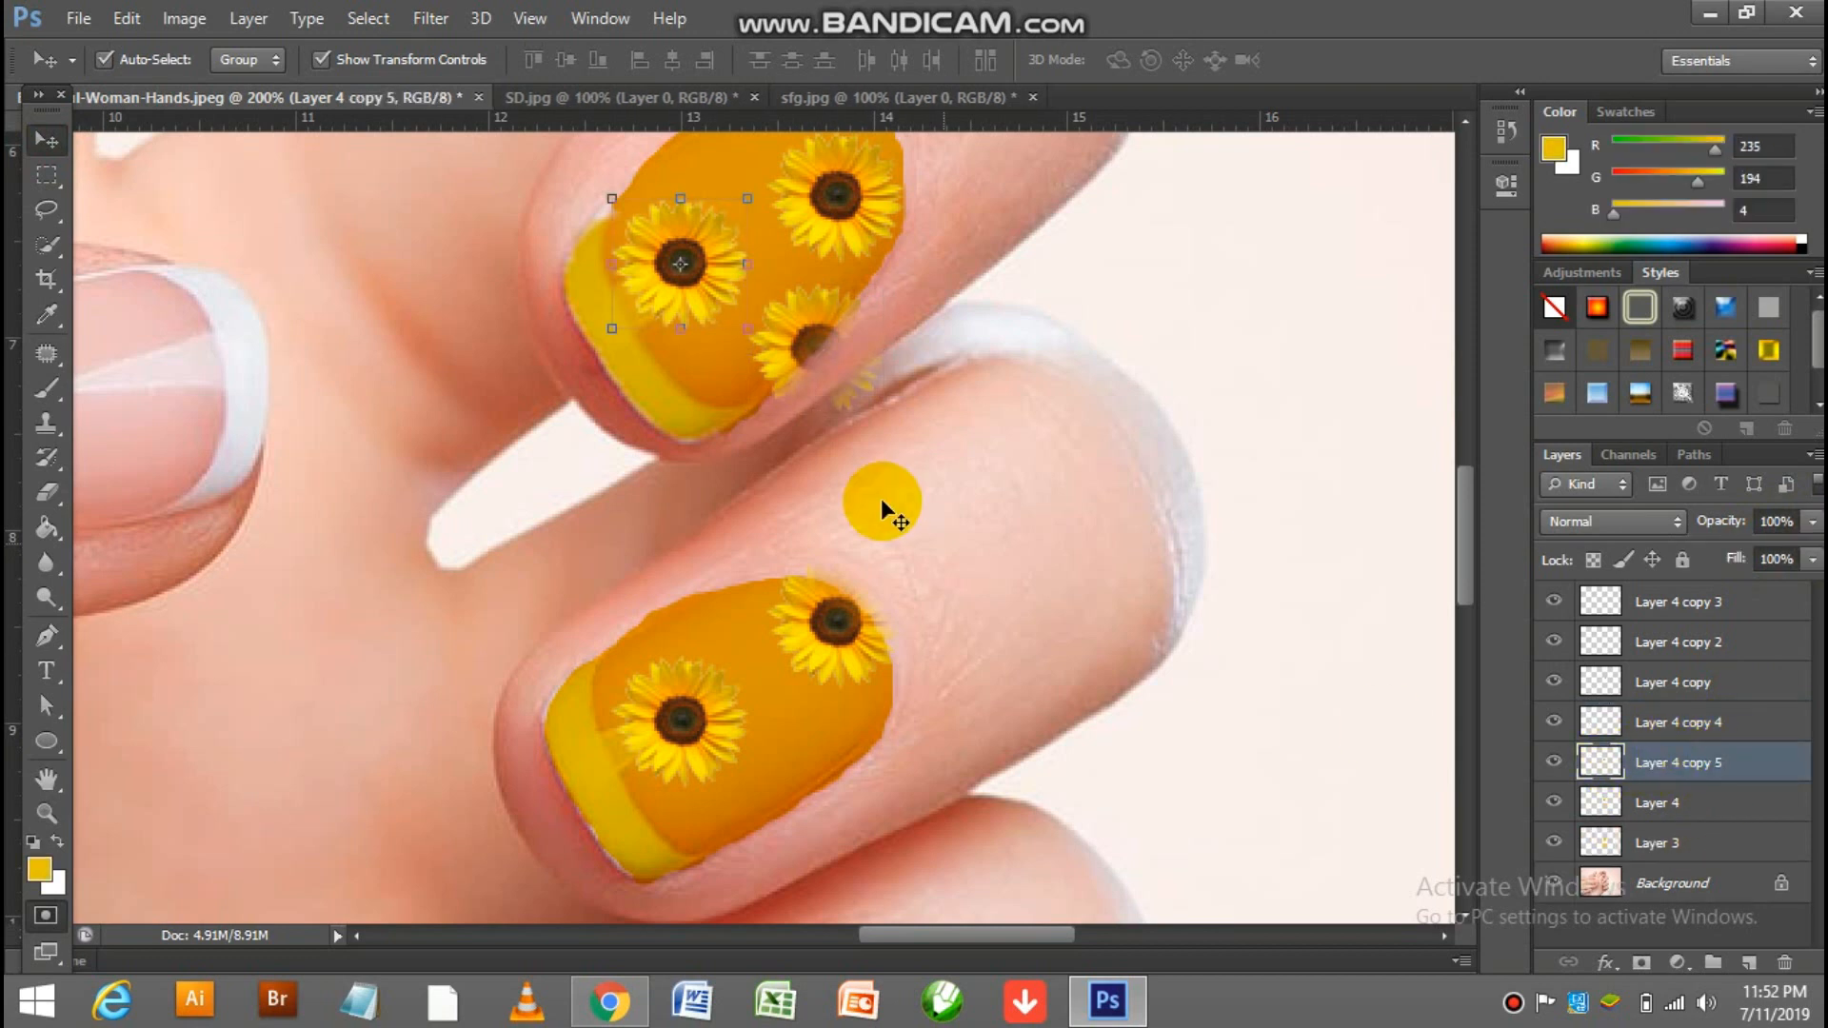
click(729, 238)
drag(740, 281, 860, 771)
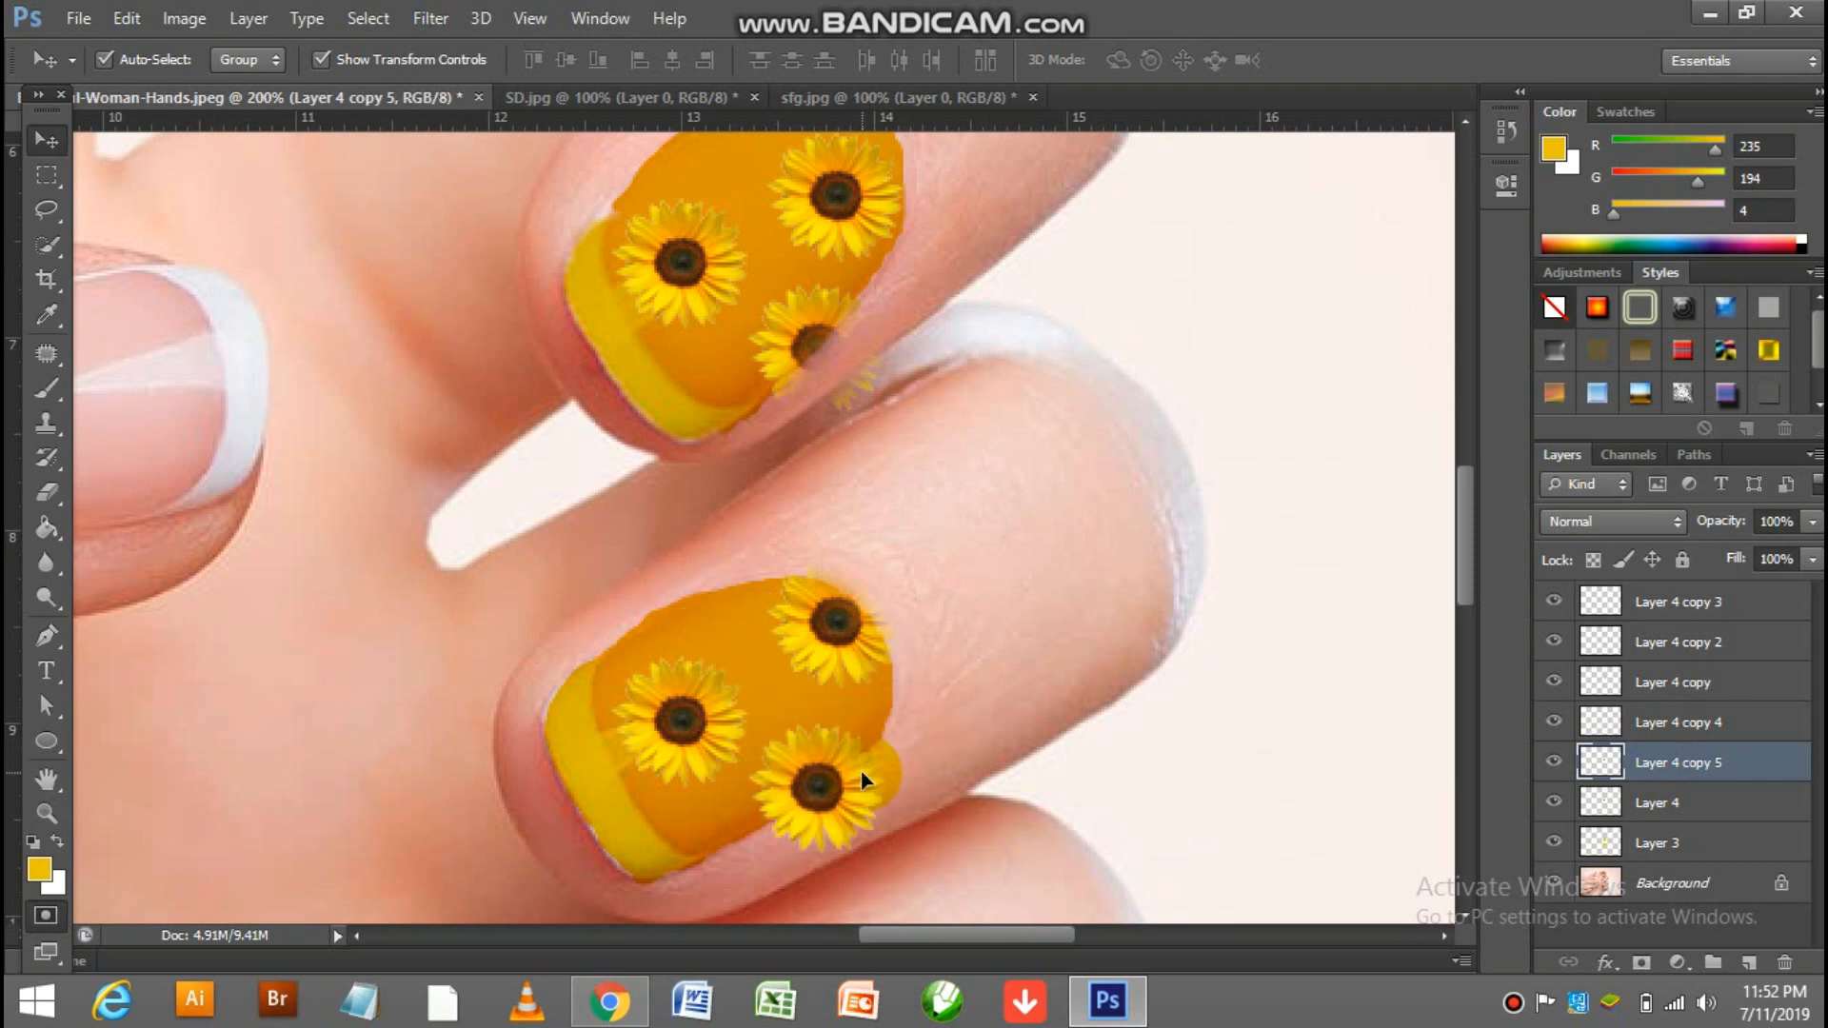
- Lower Layer 4 copy 5's opacity to 44%, erase the sunflower part overlapping the skin, and restore the opacity to 100%
click(1807, 528)
drag(1739, 562, 1736, 562)
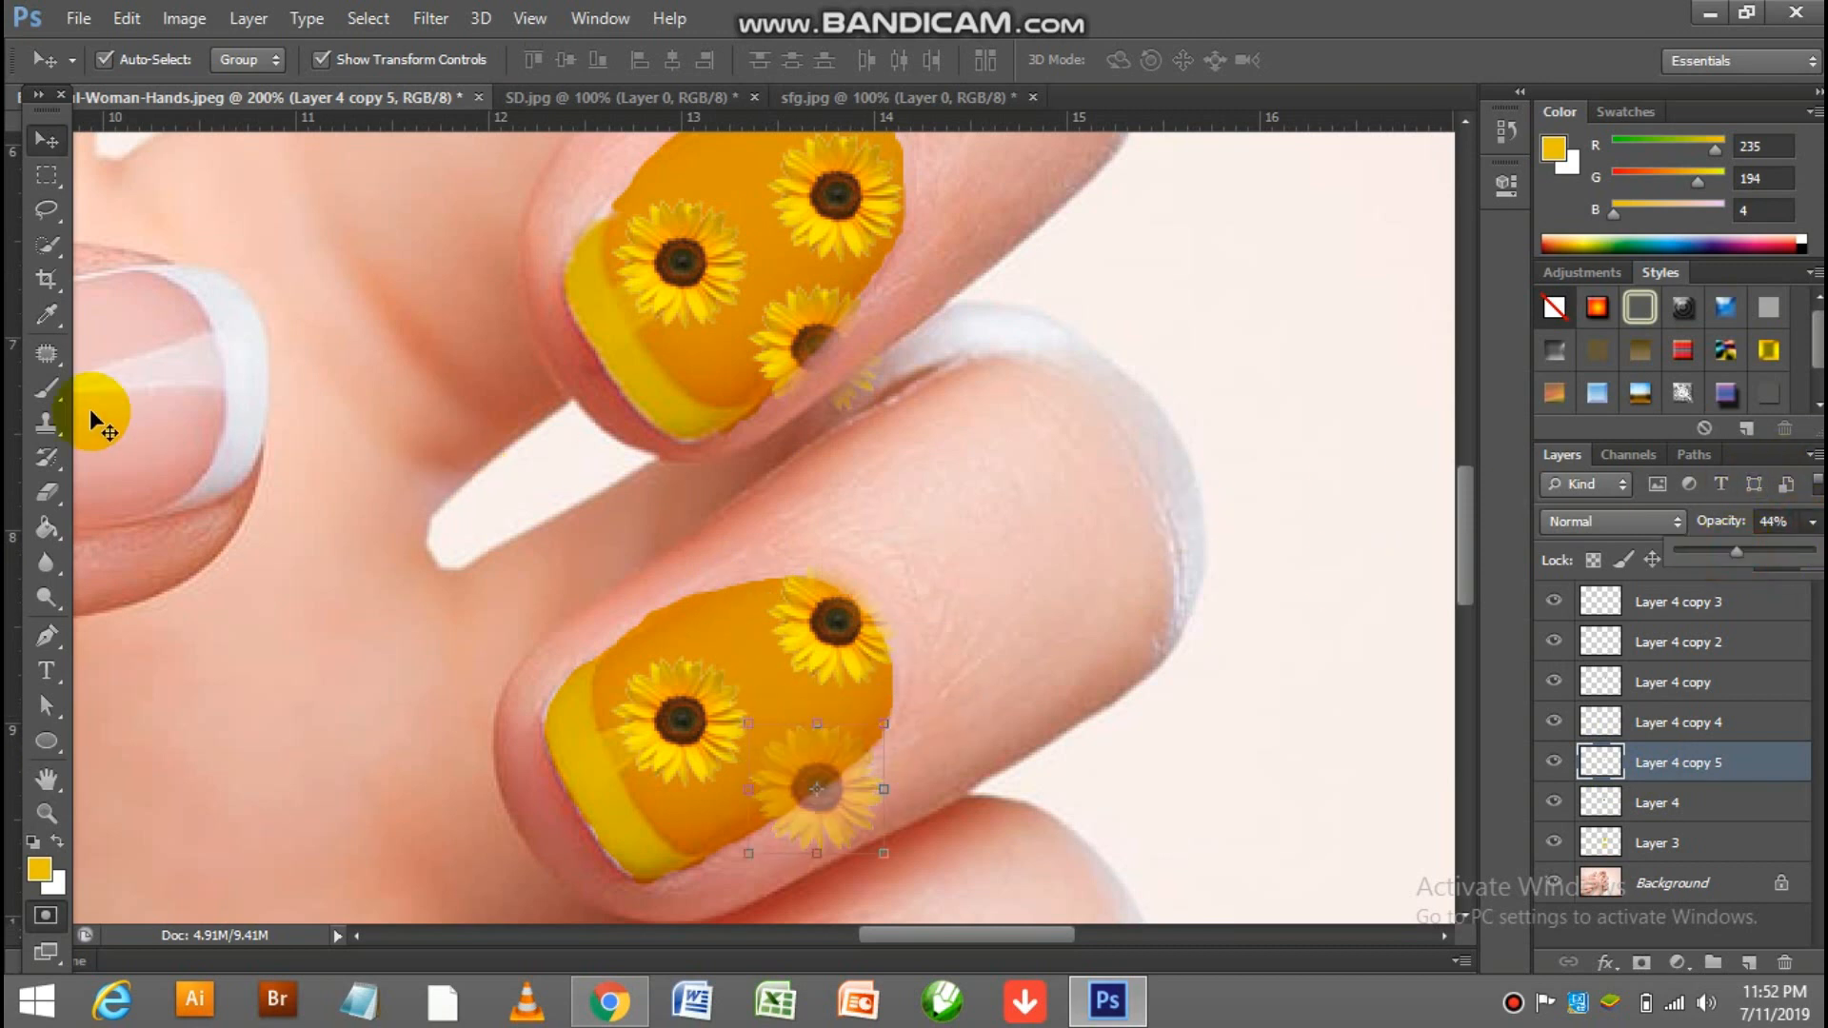
click(46, 492)
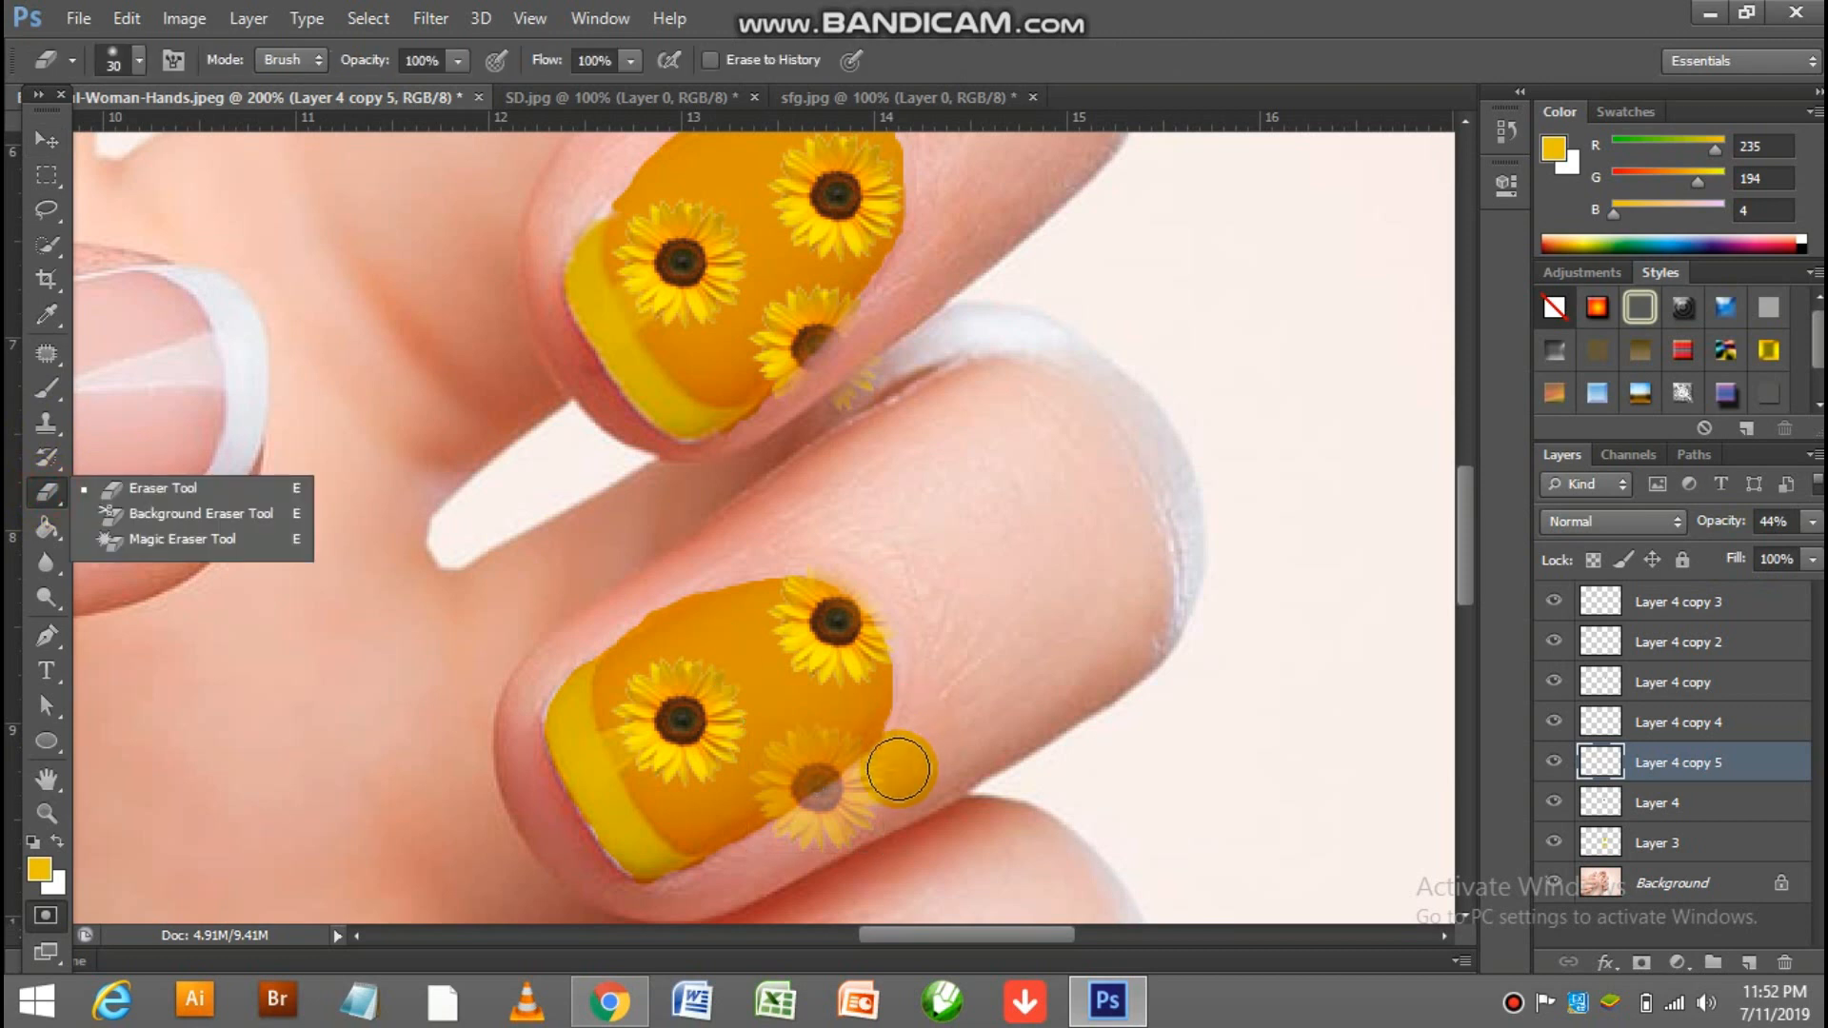
mouse_move(898, 768)
mouse_down()
mouse_move(798, 862)
mouse_move(849, 810)
mouse_up()
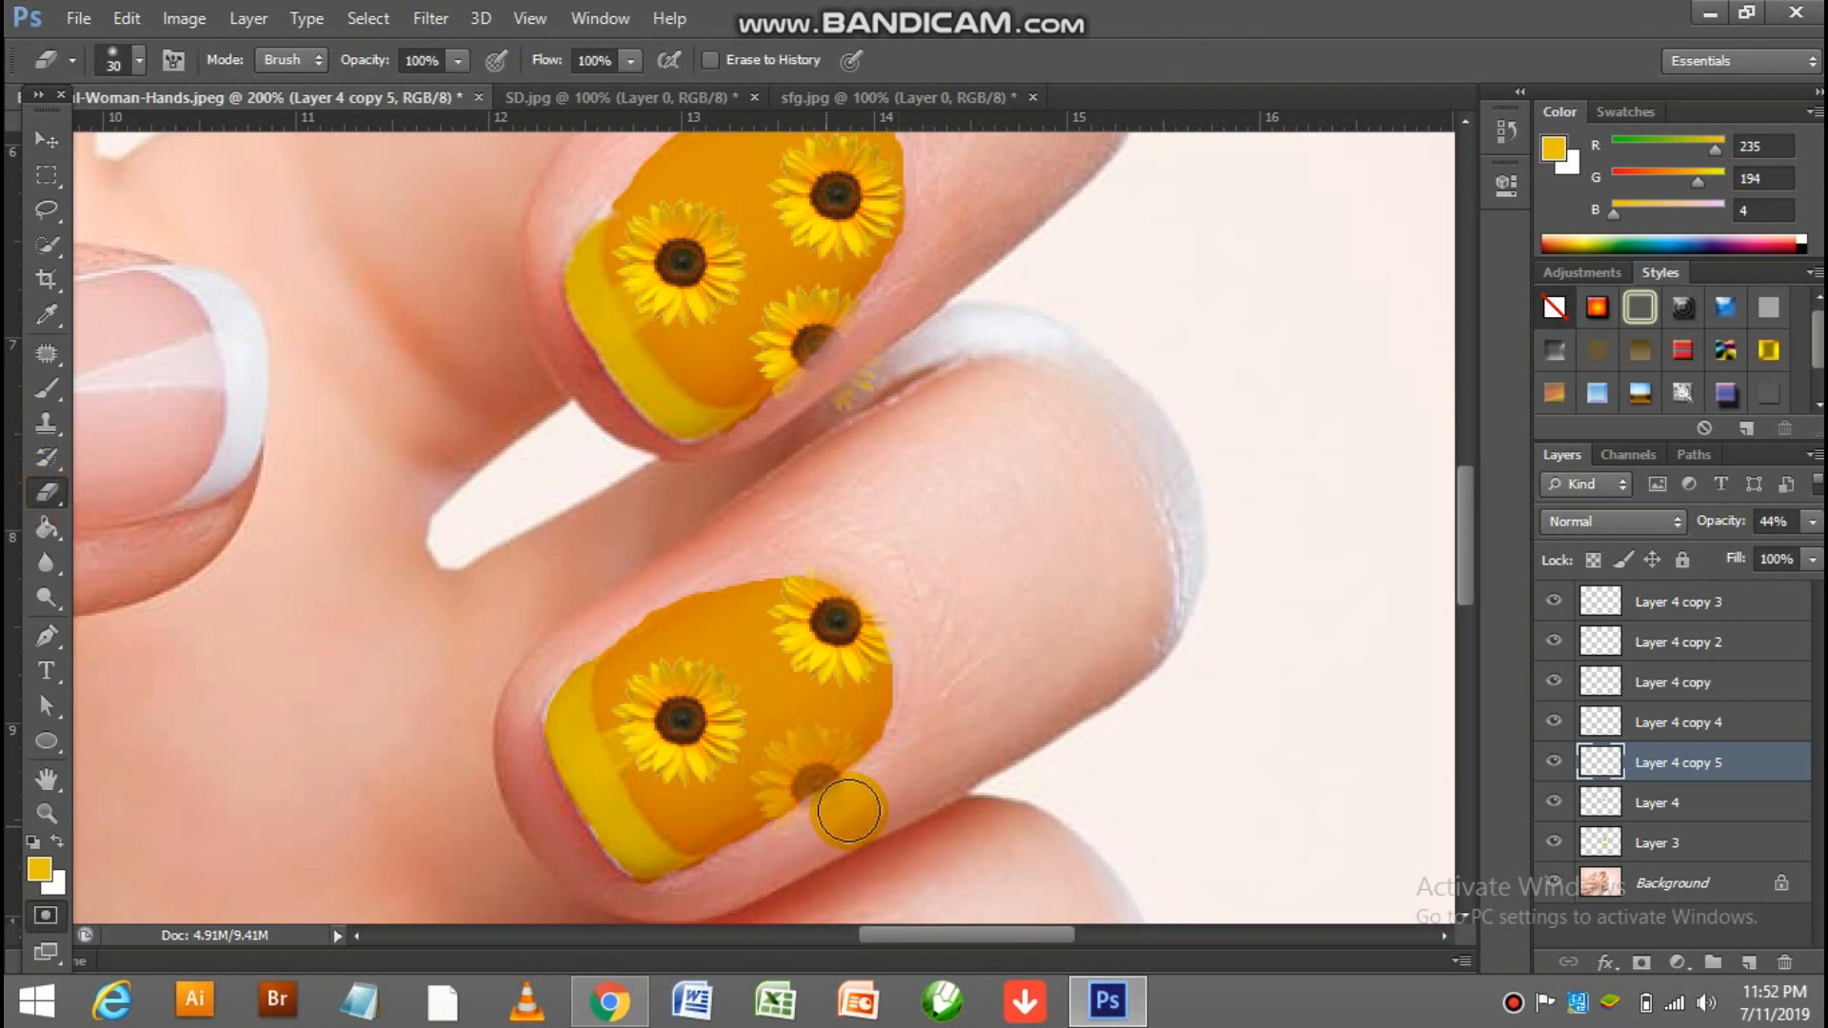
click(1813, 523)
drag(1741, 554, 1816, 552)
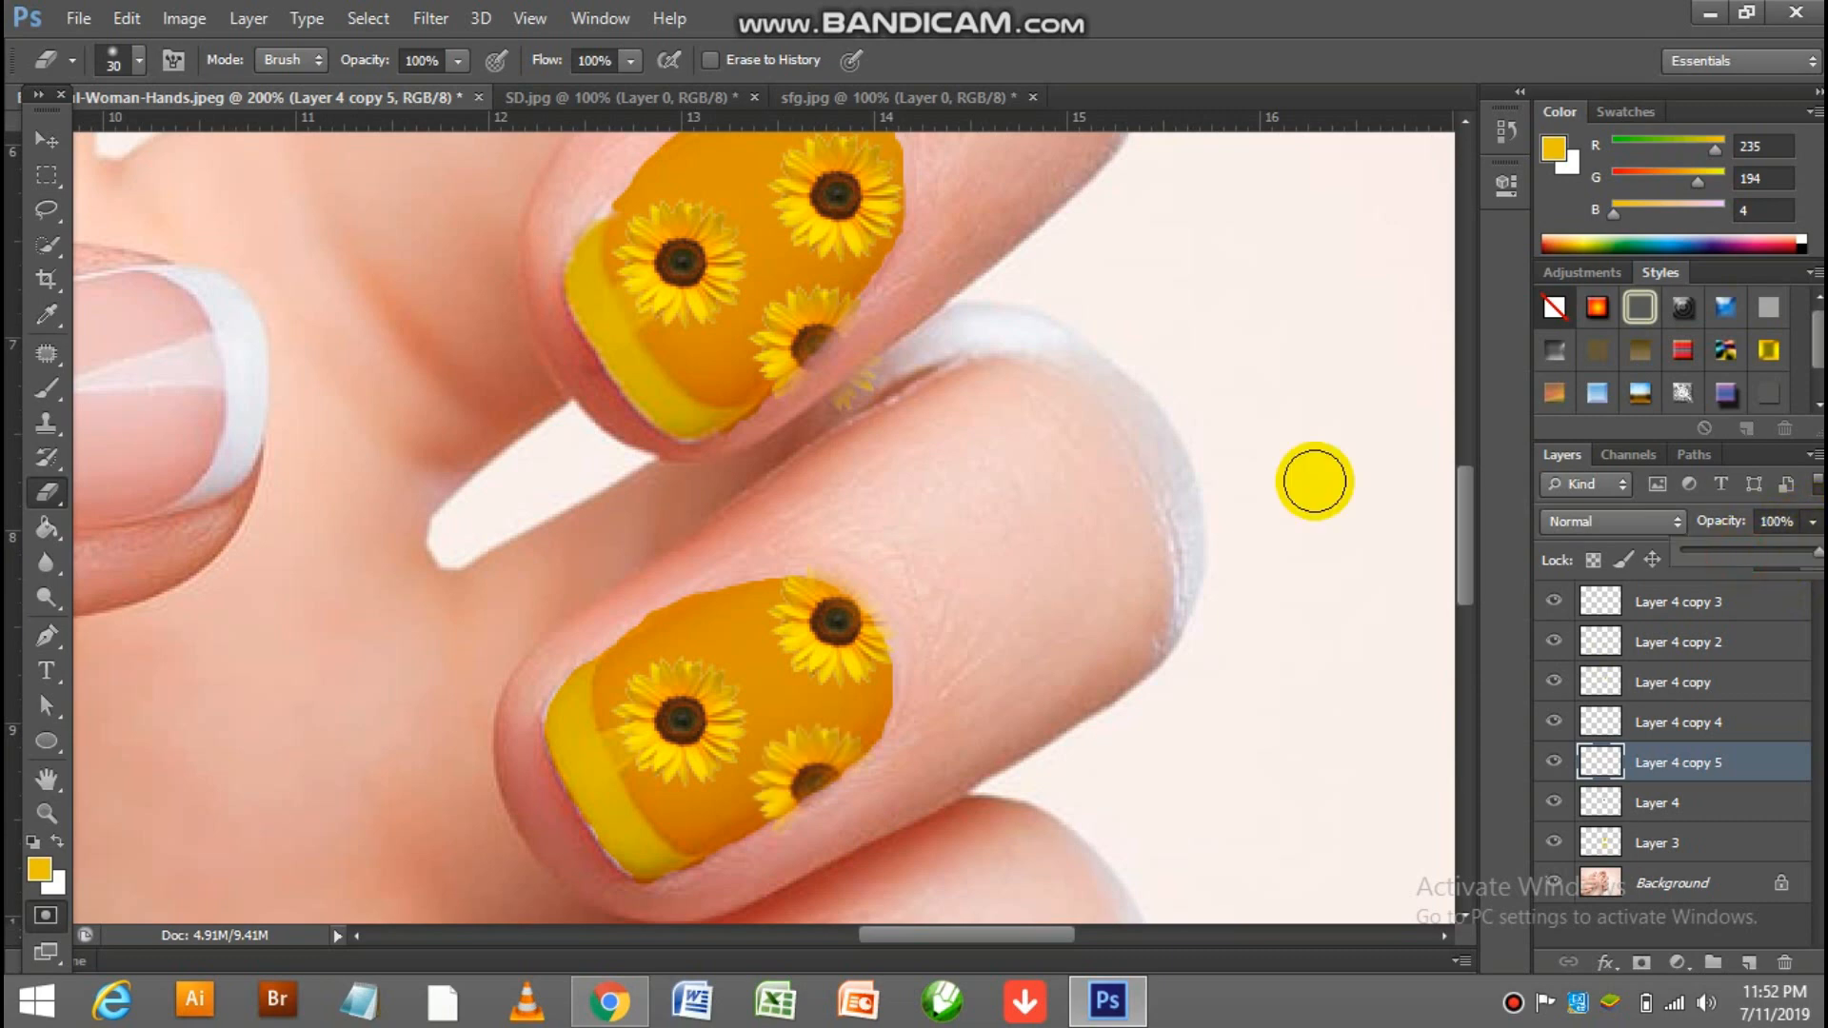
click(55, 129)
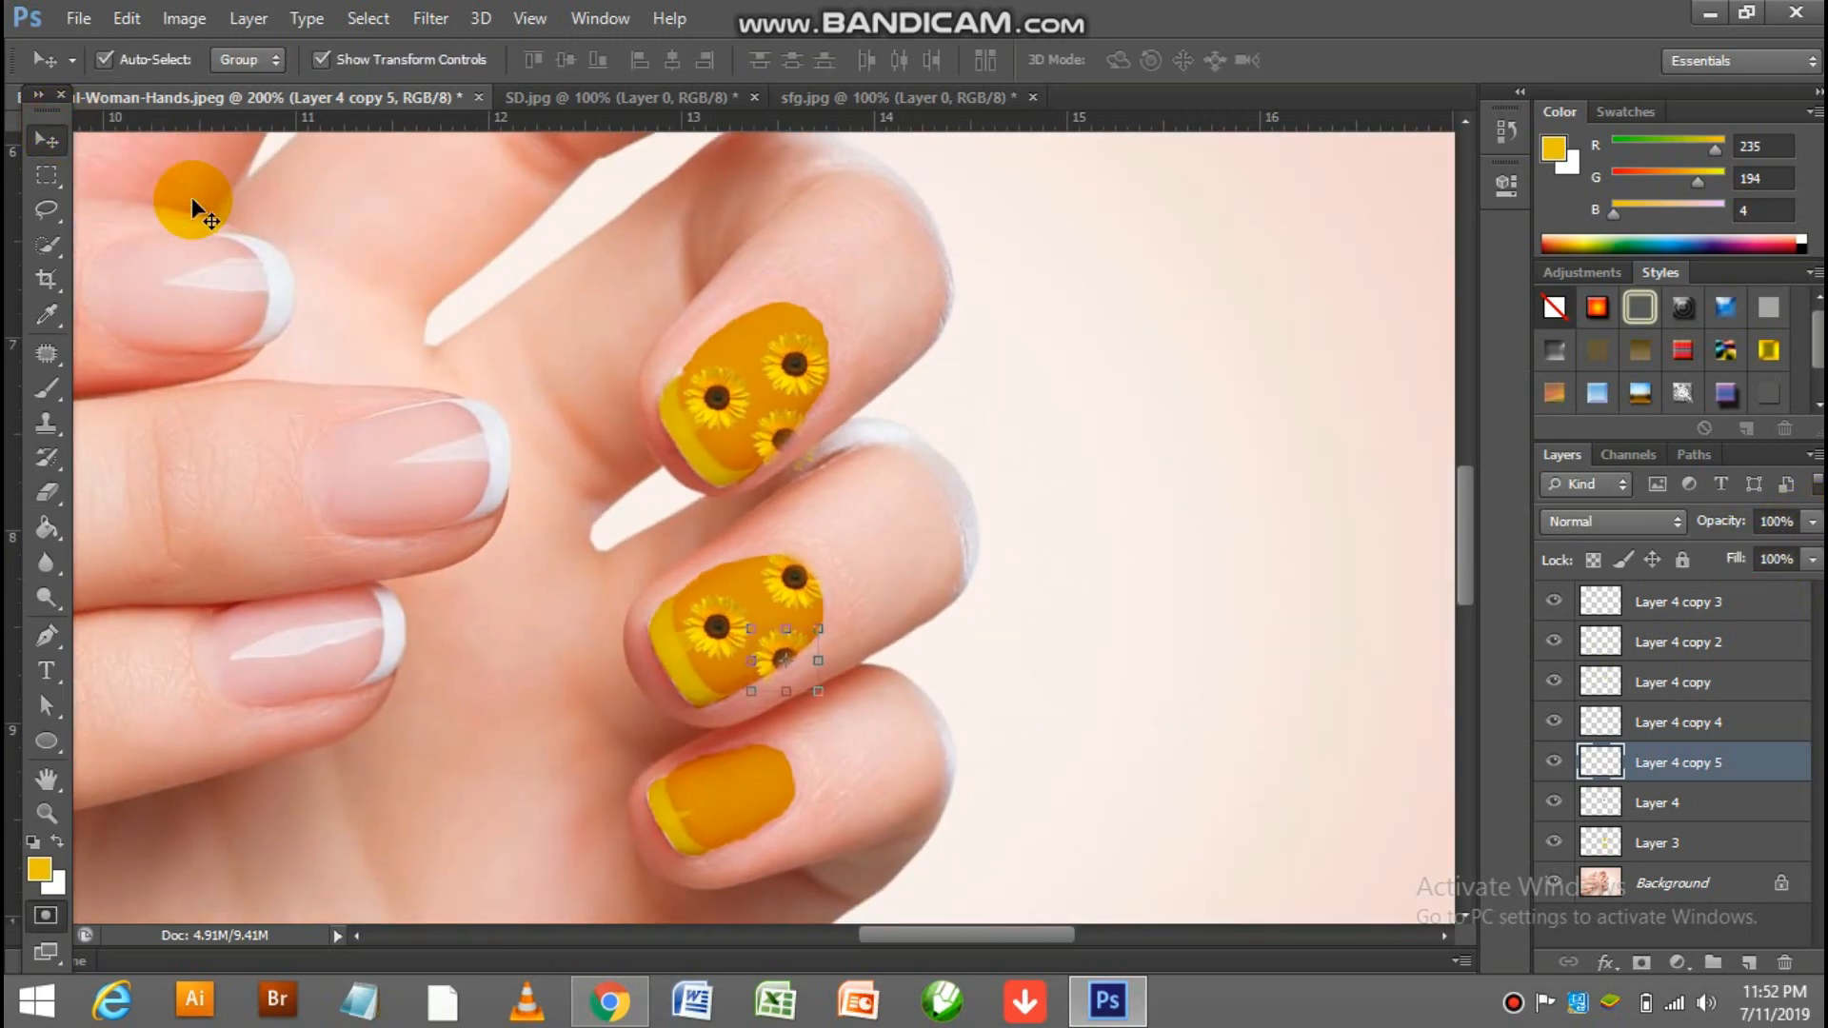
- Deselect the sunflower layer and close the sfg.jpg and SD.jpg documents without saving their changes
key(ctrl+minus)
key(ctrl+minus)
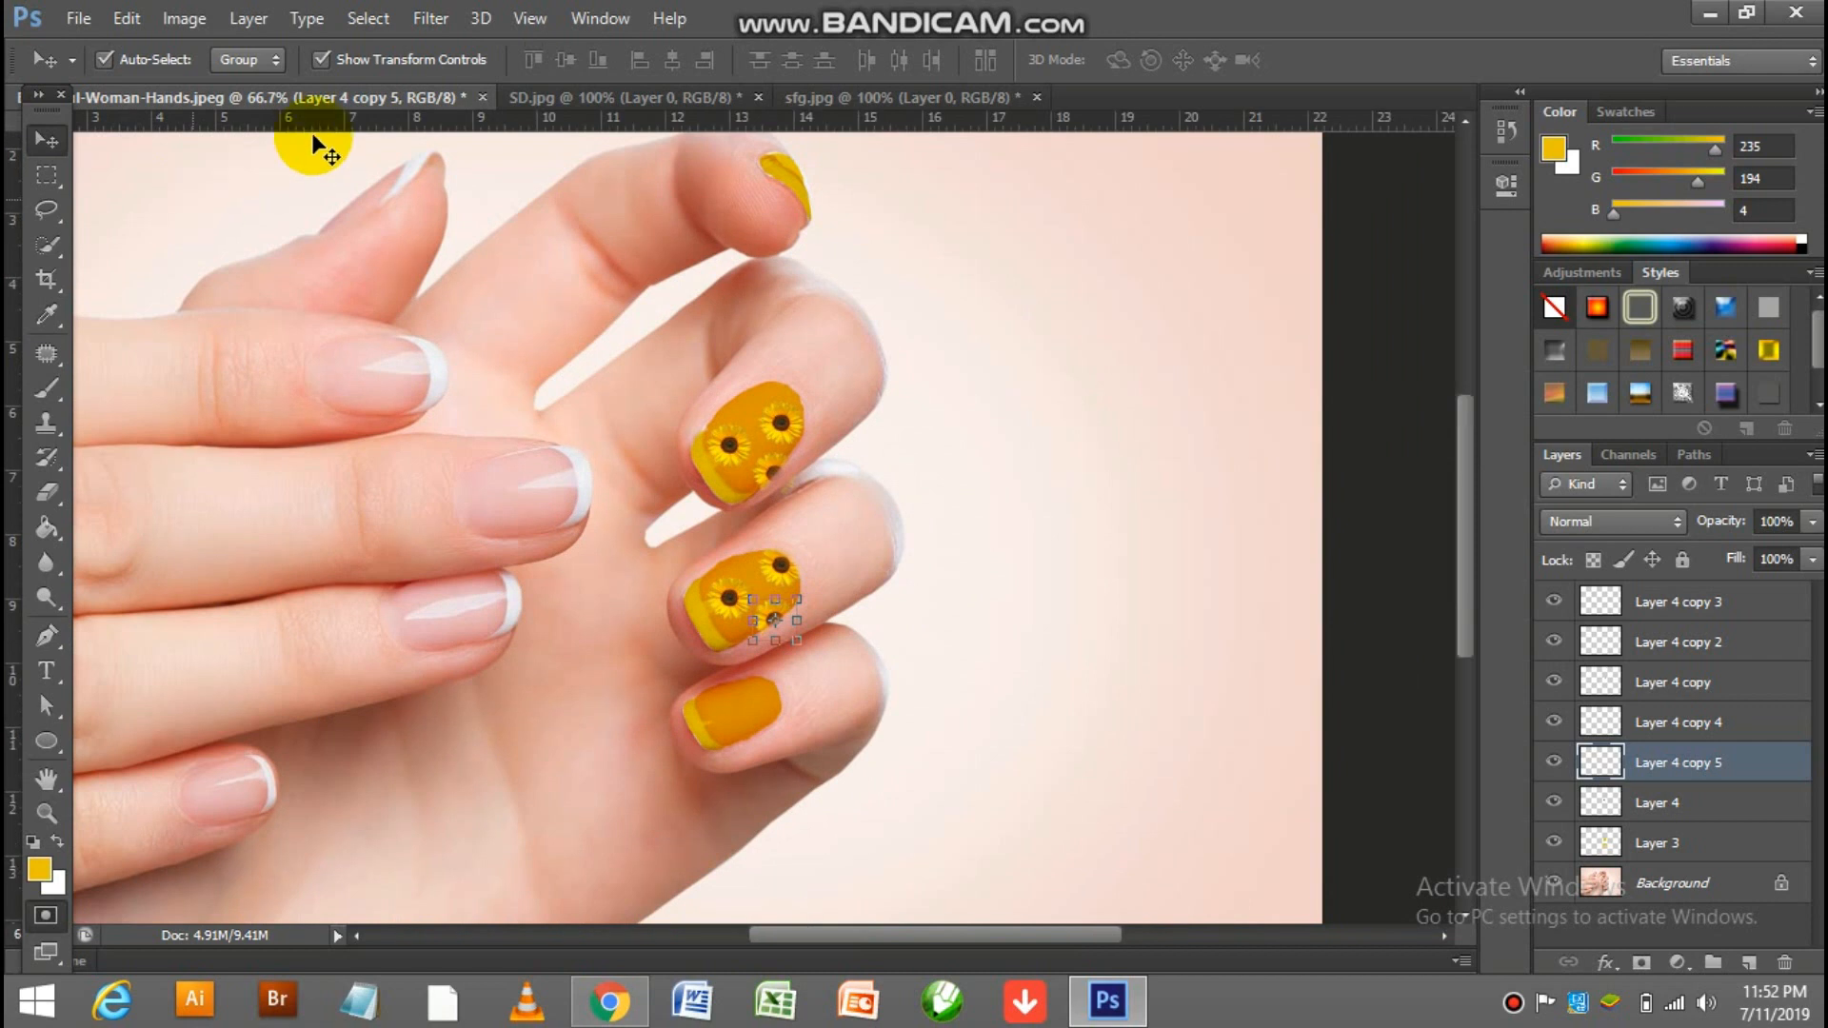
click(1144, 493)
key(ctrl+minus)
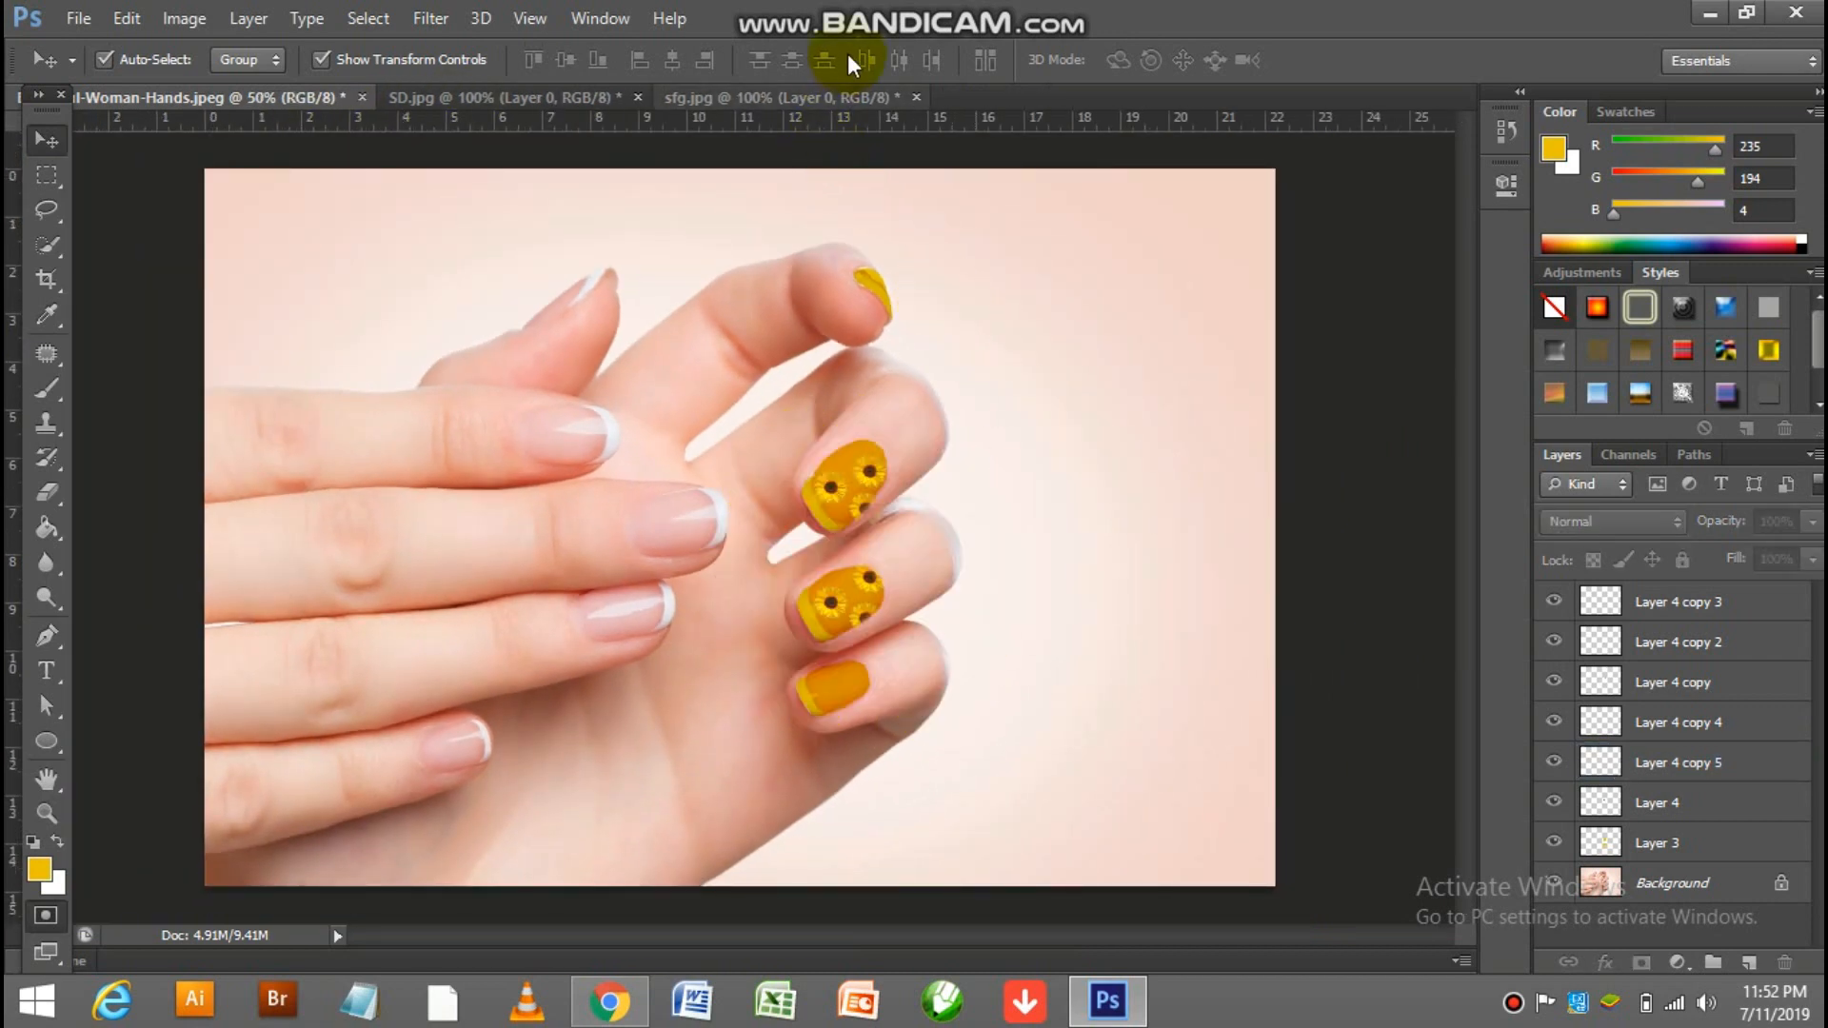
click(850, 99)
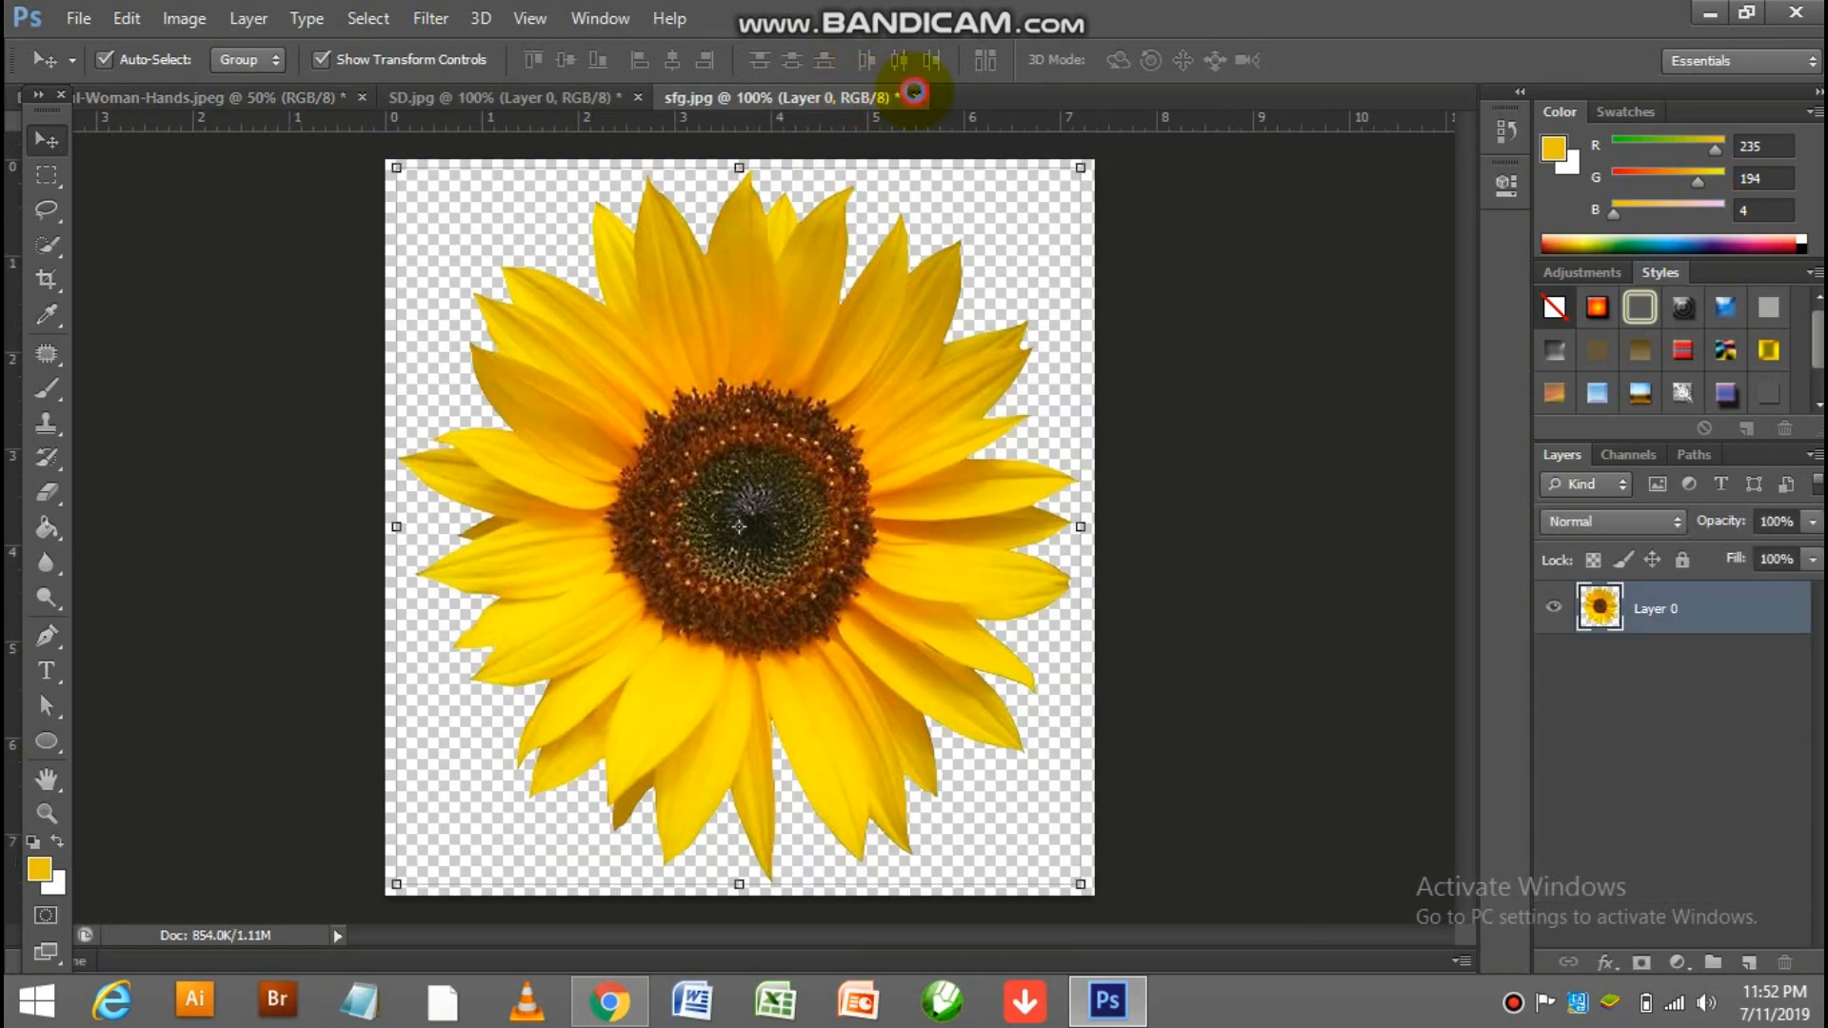
click(914, 94)
click(935, 395)
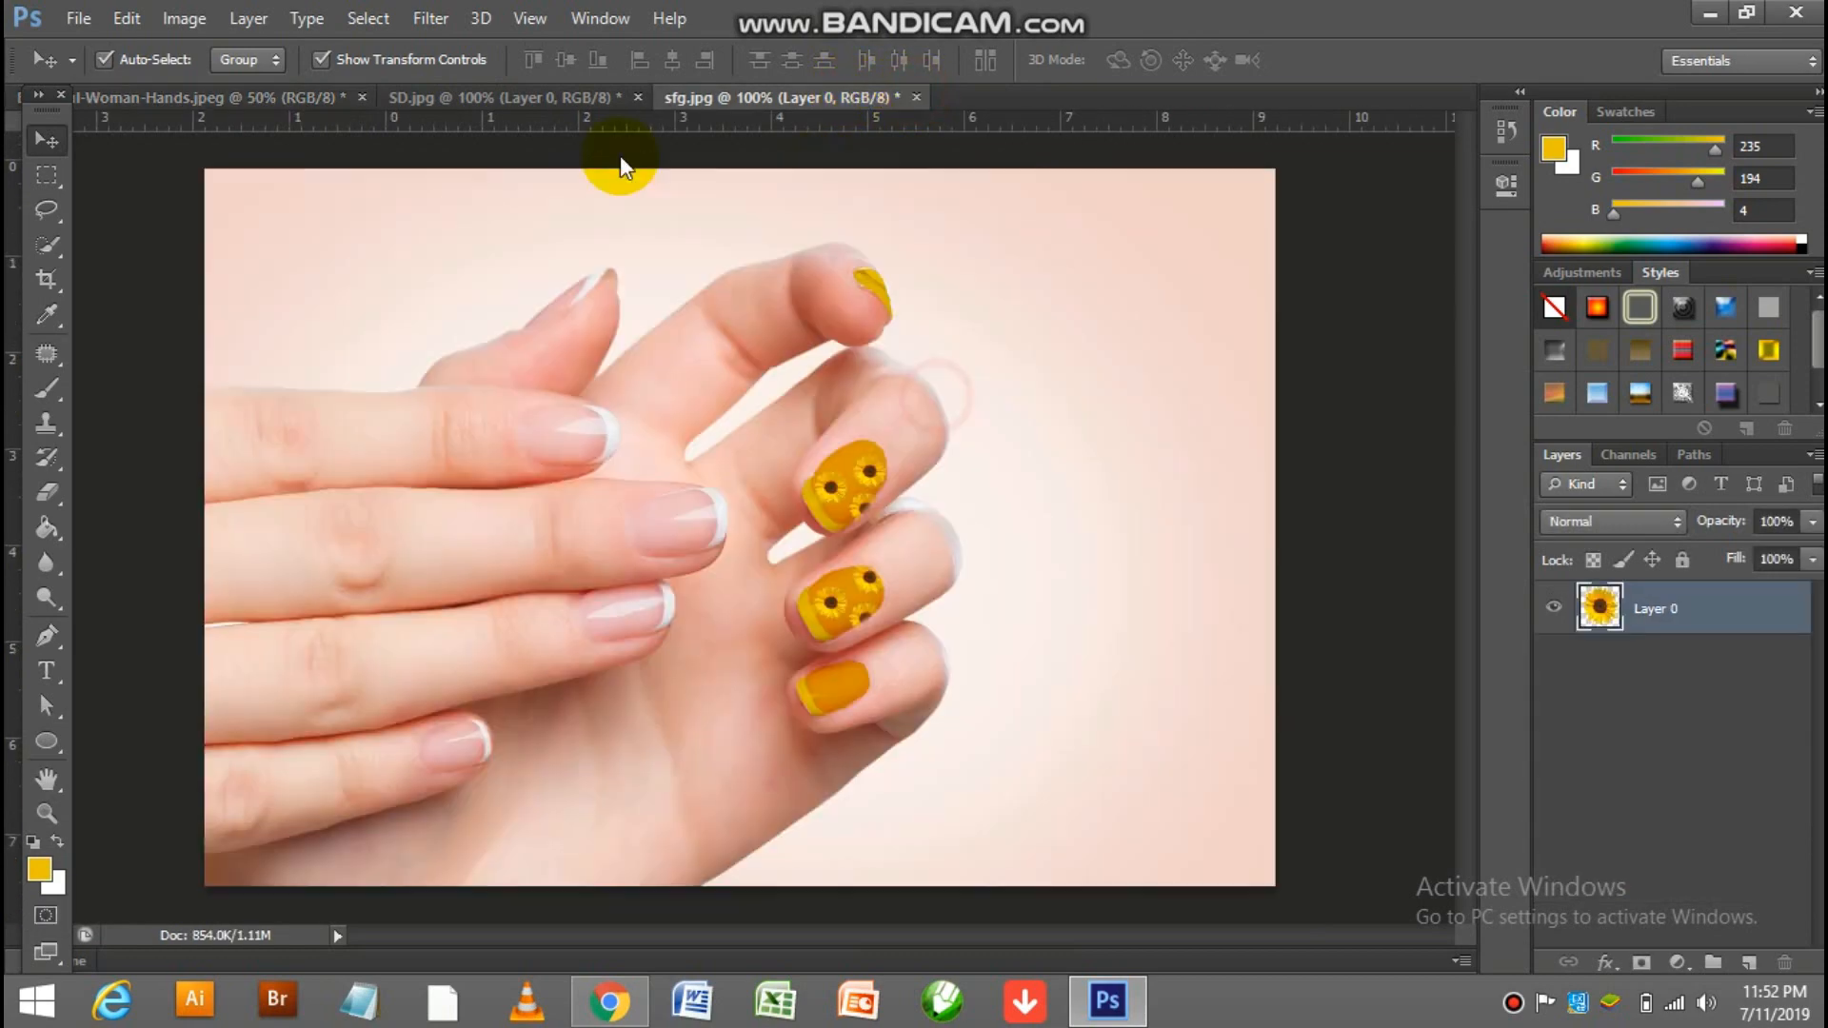
click(614, 103)
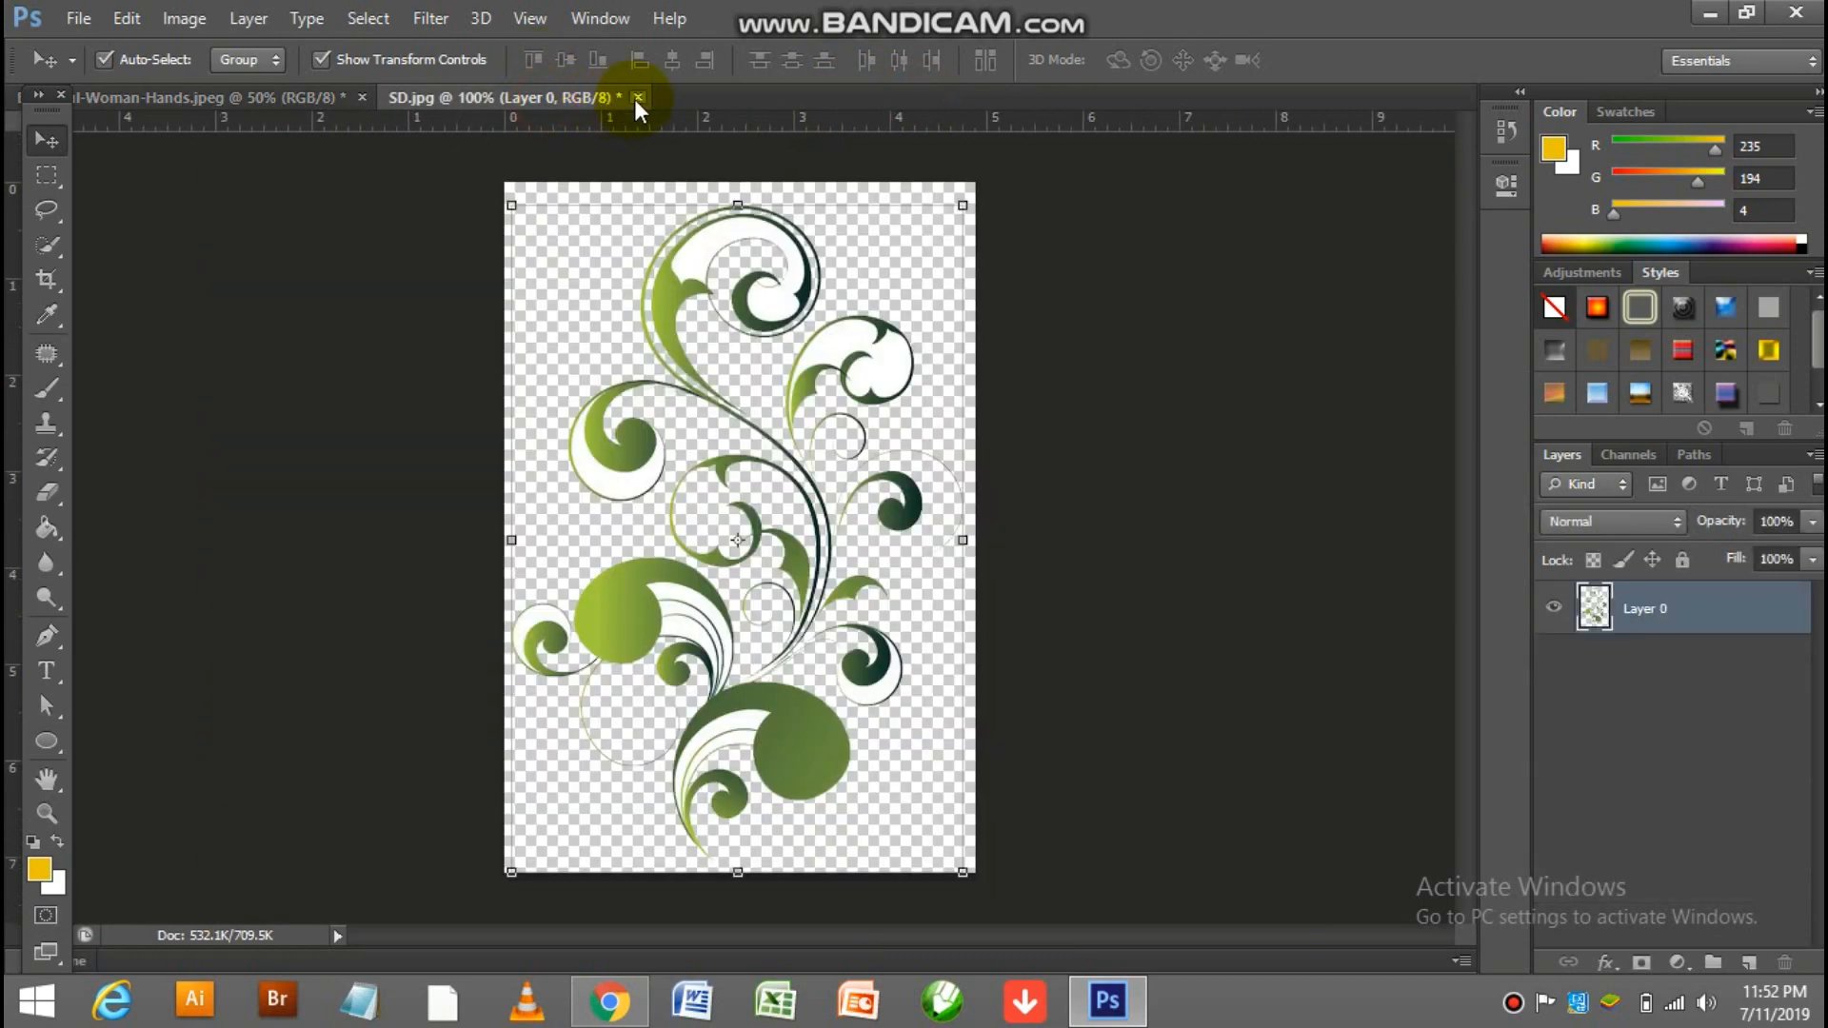
click(637, 98)
click(937, 395)
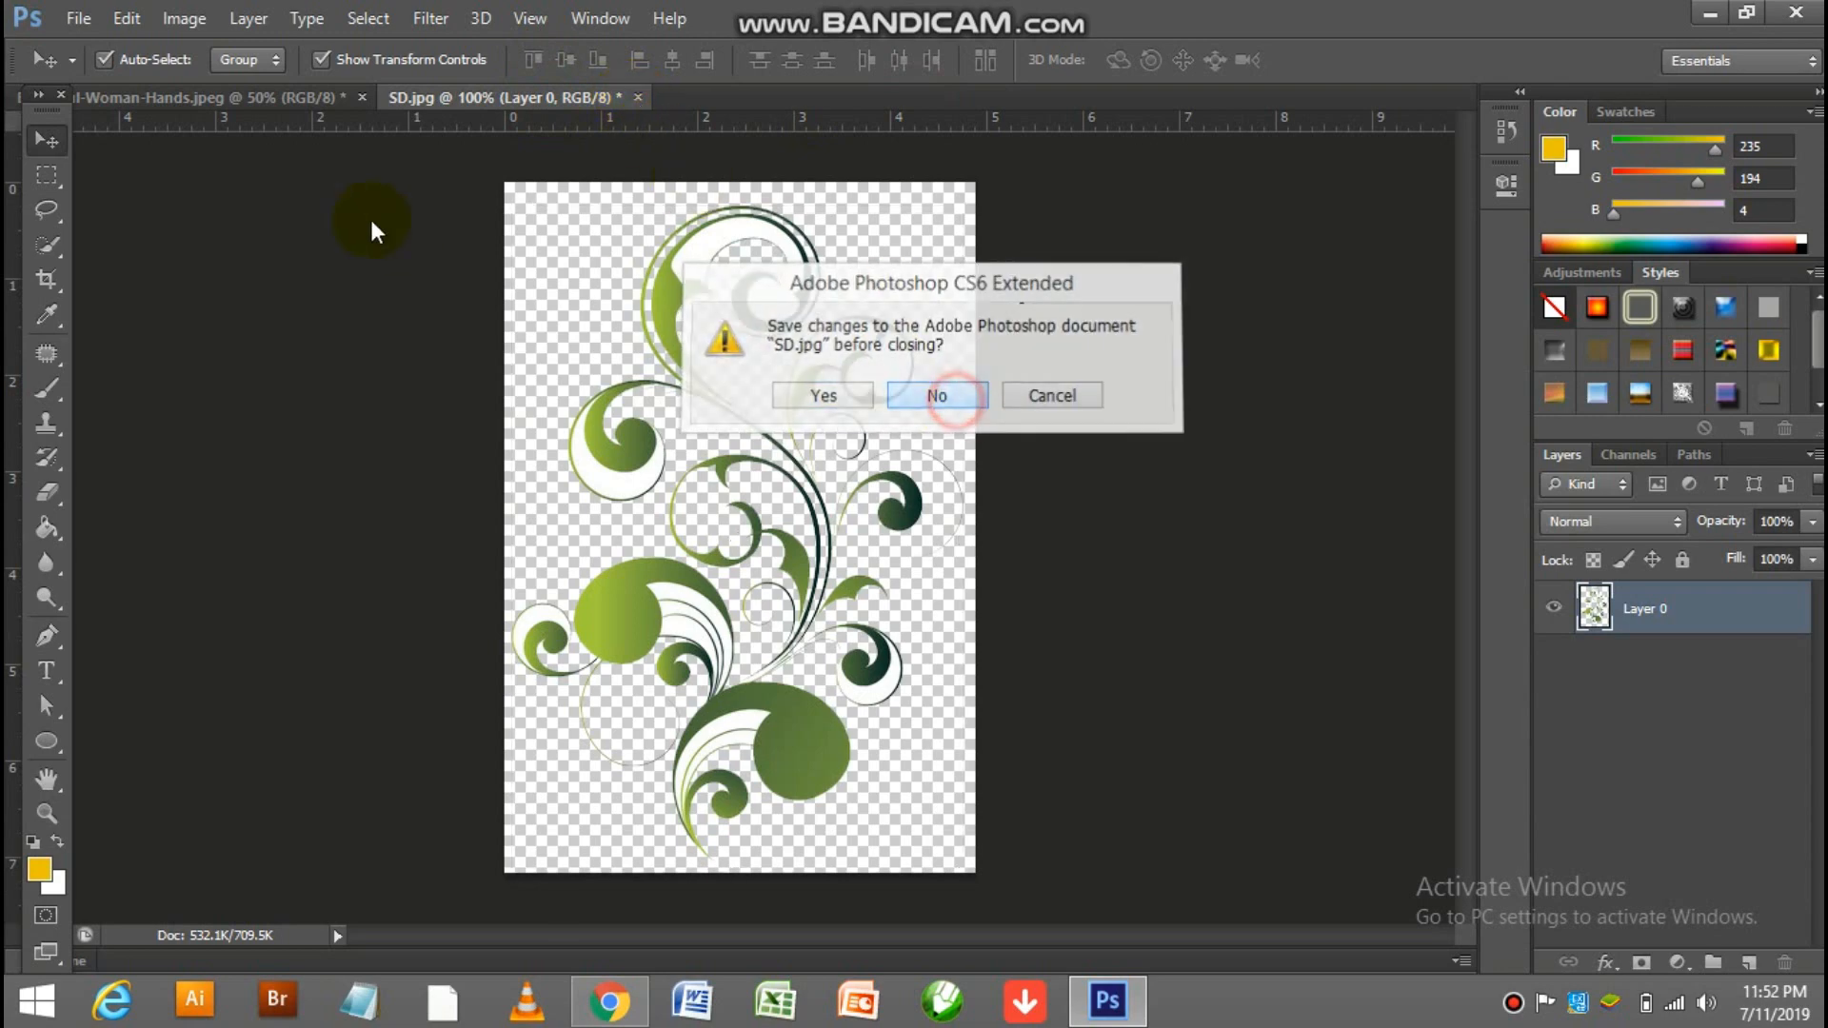
- Open the image of coloured gemstones, whose file name begins with 71ITSP67kKL, from the Desktop
click(78, 18)
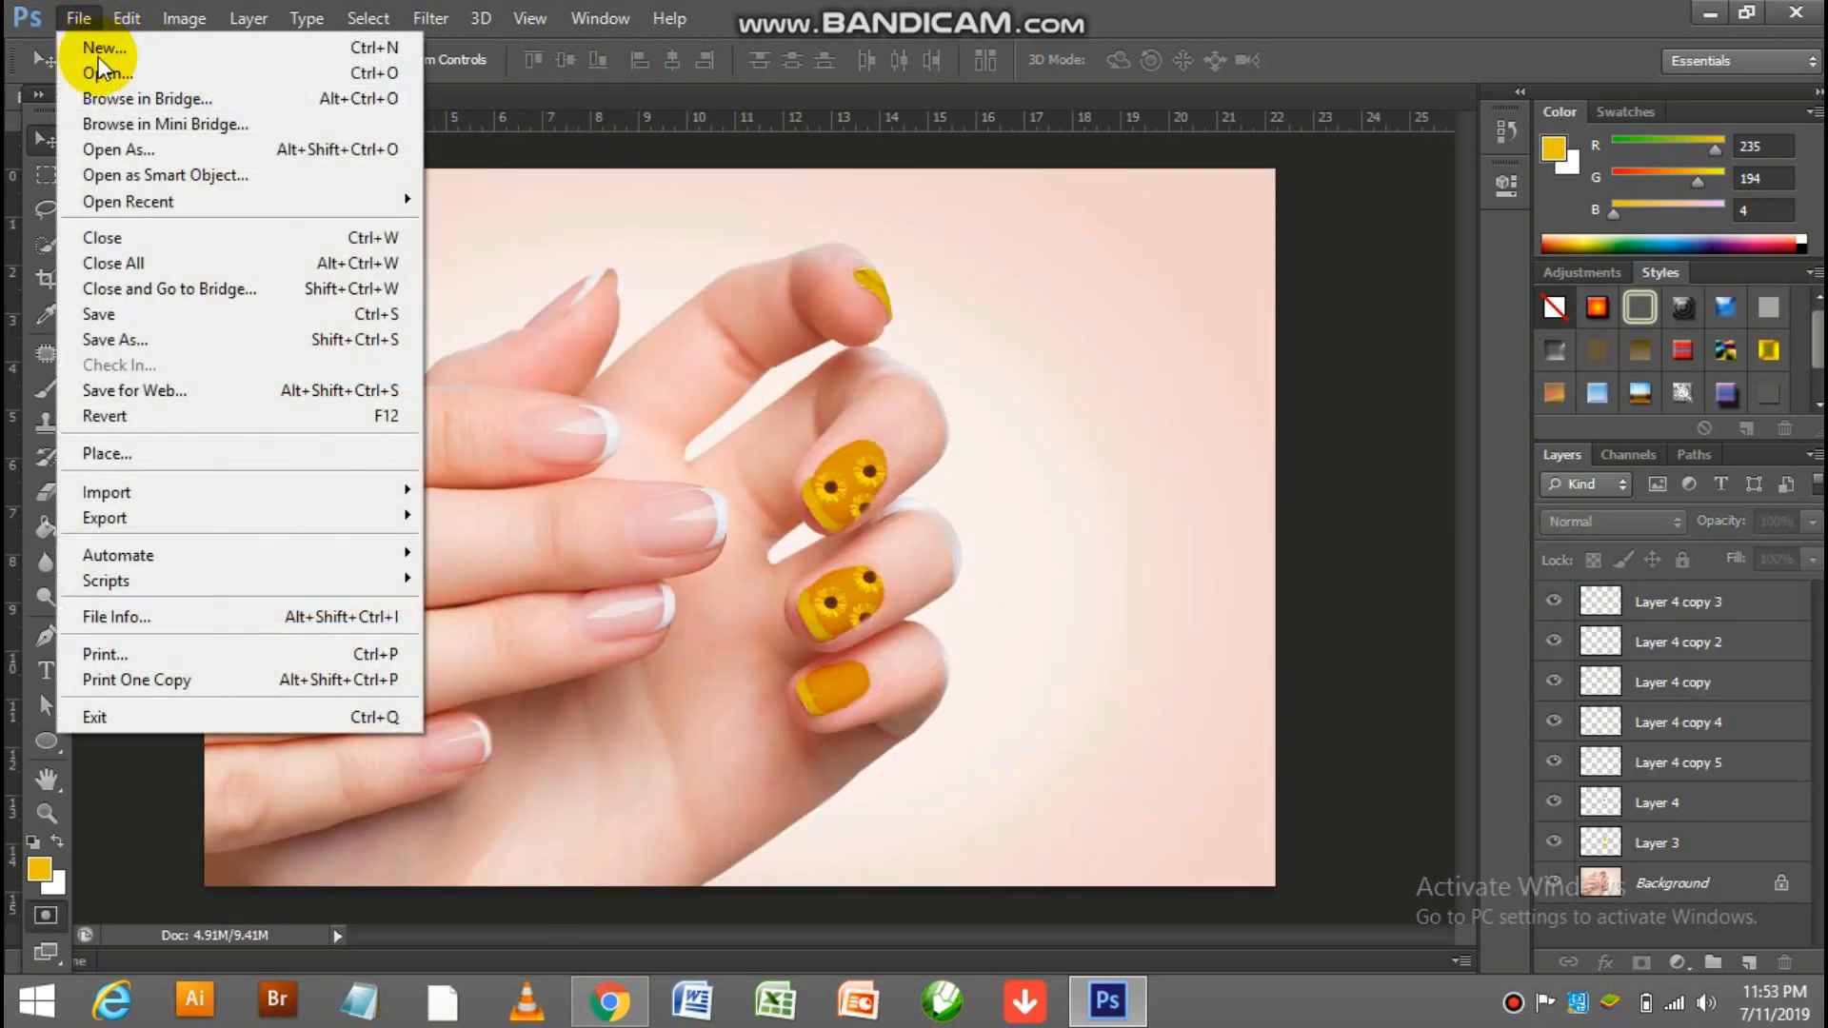
click(86, 66)
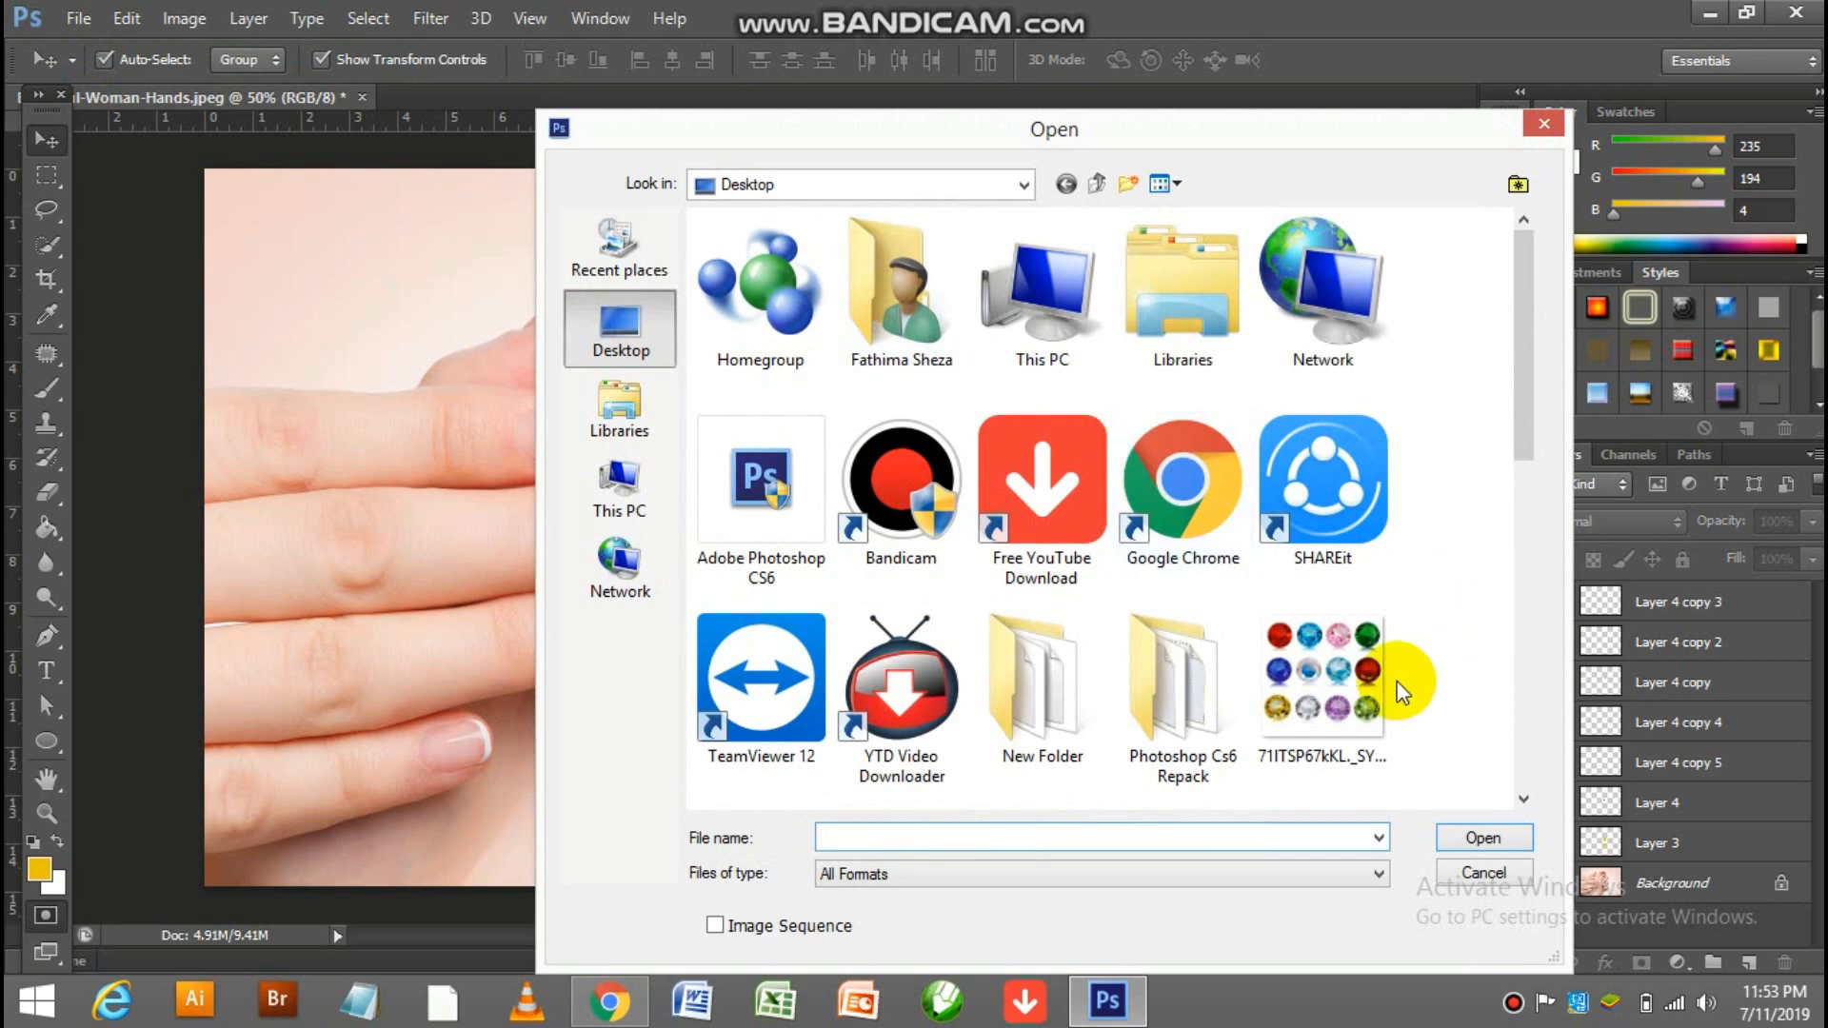
double_click(1371, 683)
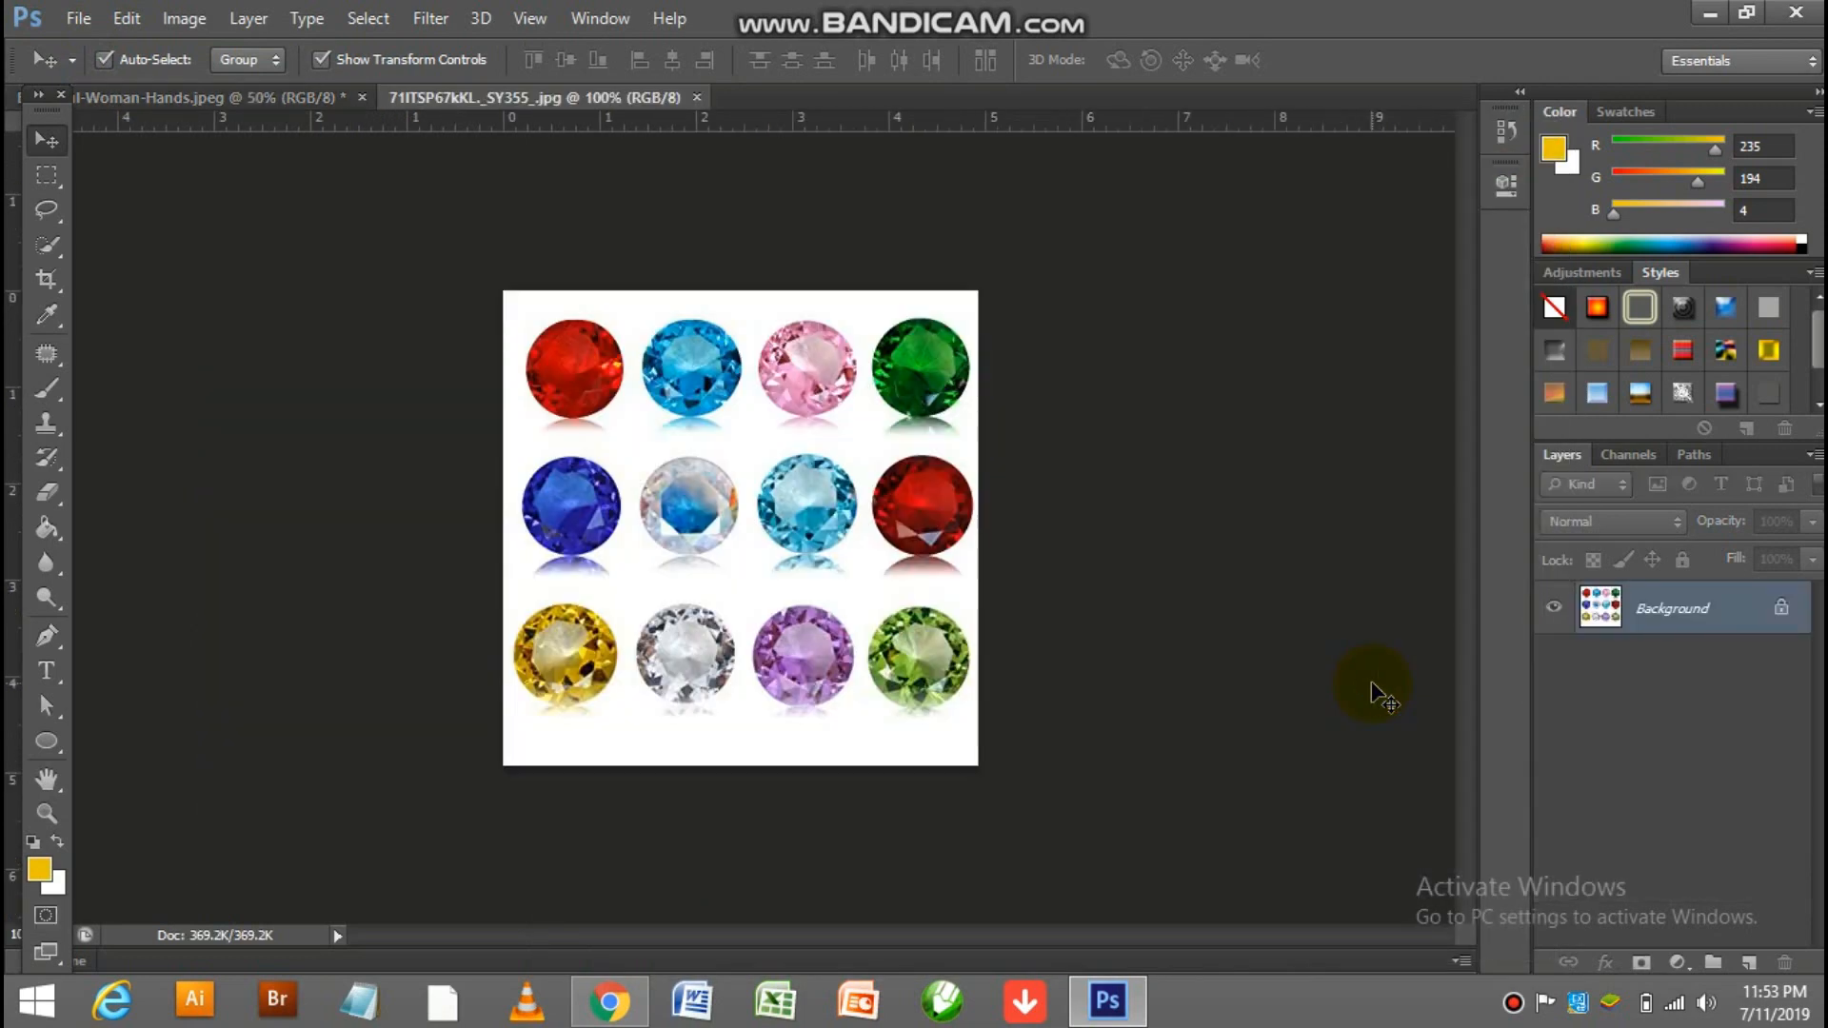
key(ctrl+plus)
key(ctrl+plus)
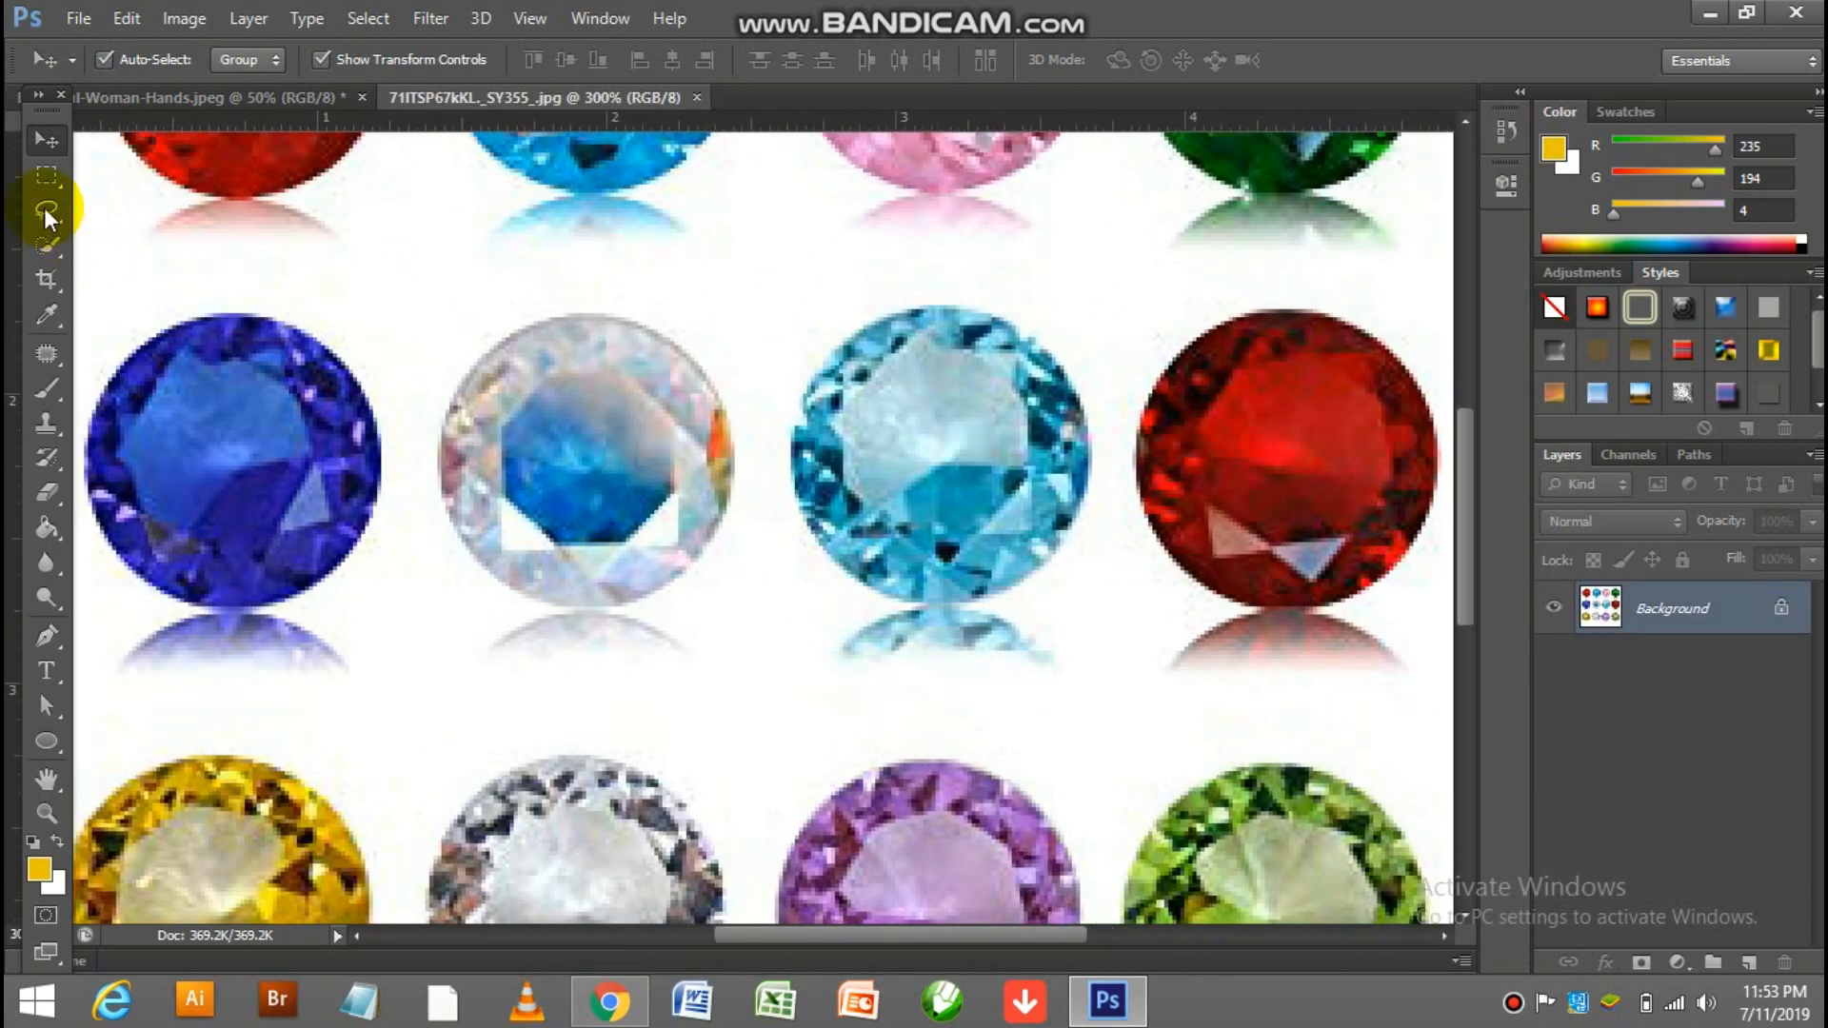
- Select the light-blue round gem in the middle row with the Elliptical Marquee and move it into the hands document
drag(38, 179, 106, 186)
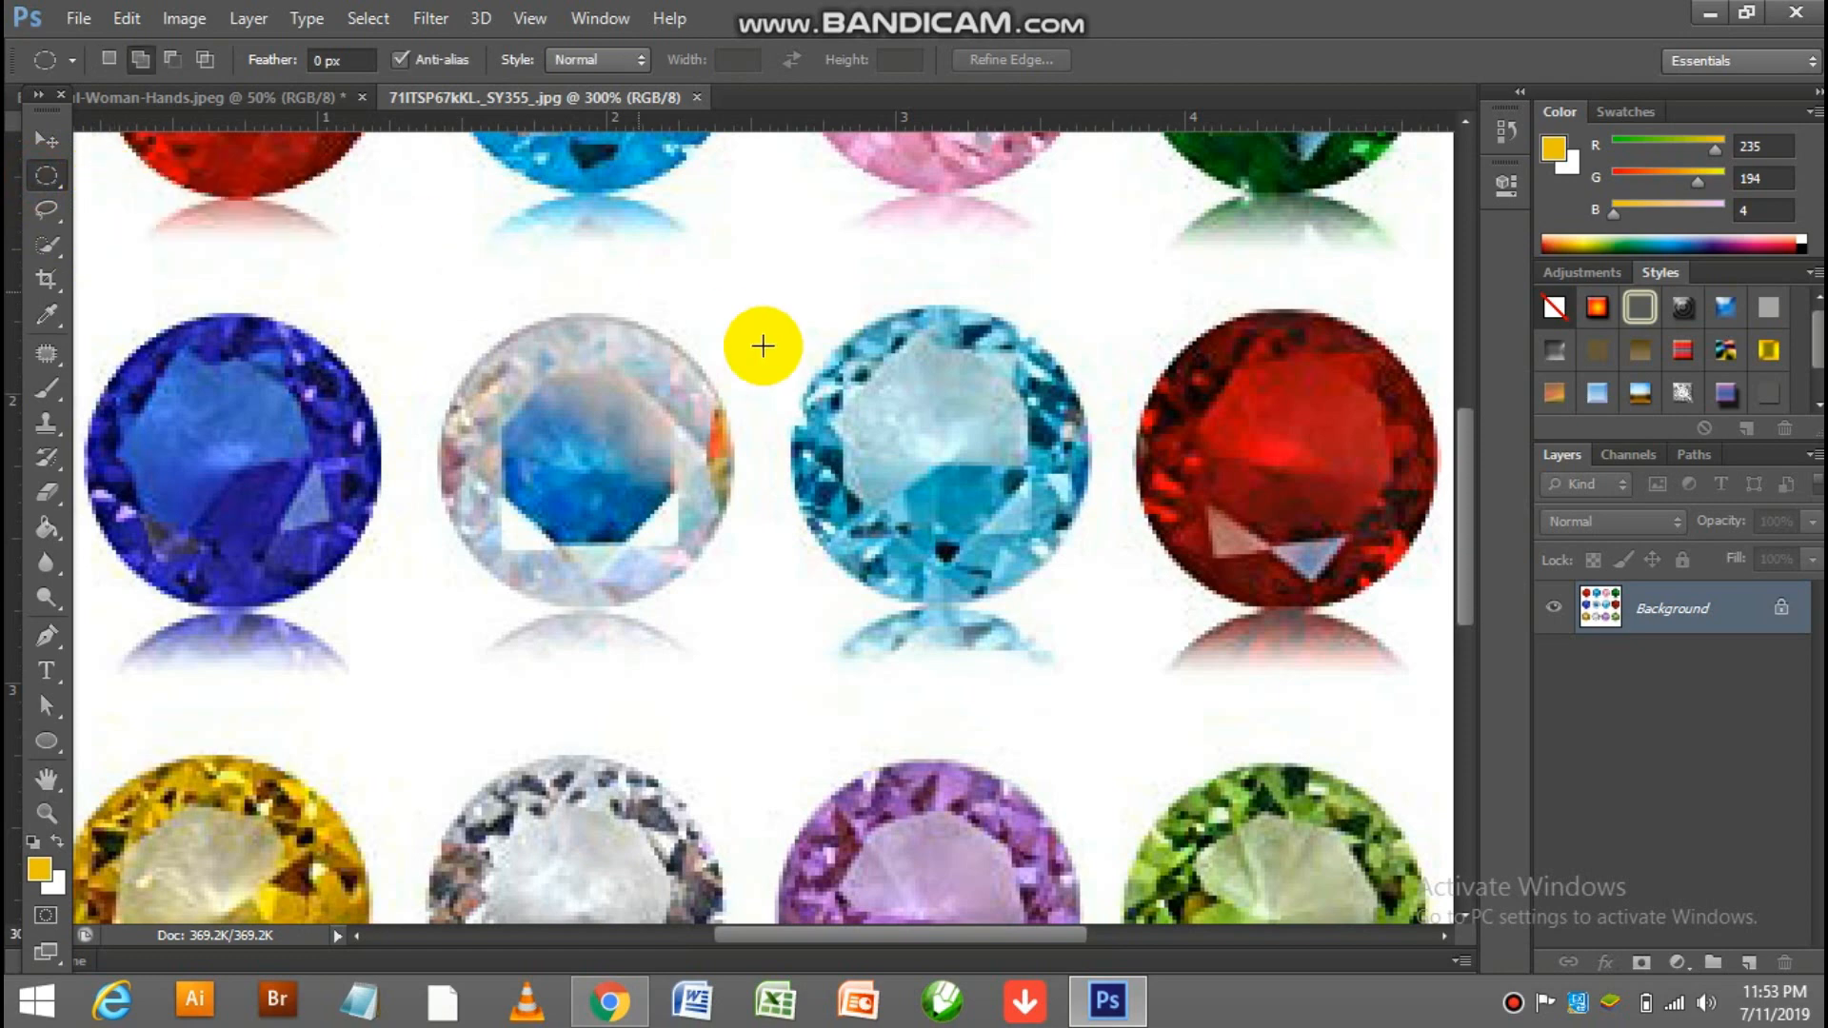
drag(813, 342, 1059, 584)
click(45, 141)
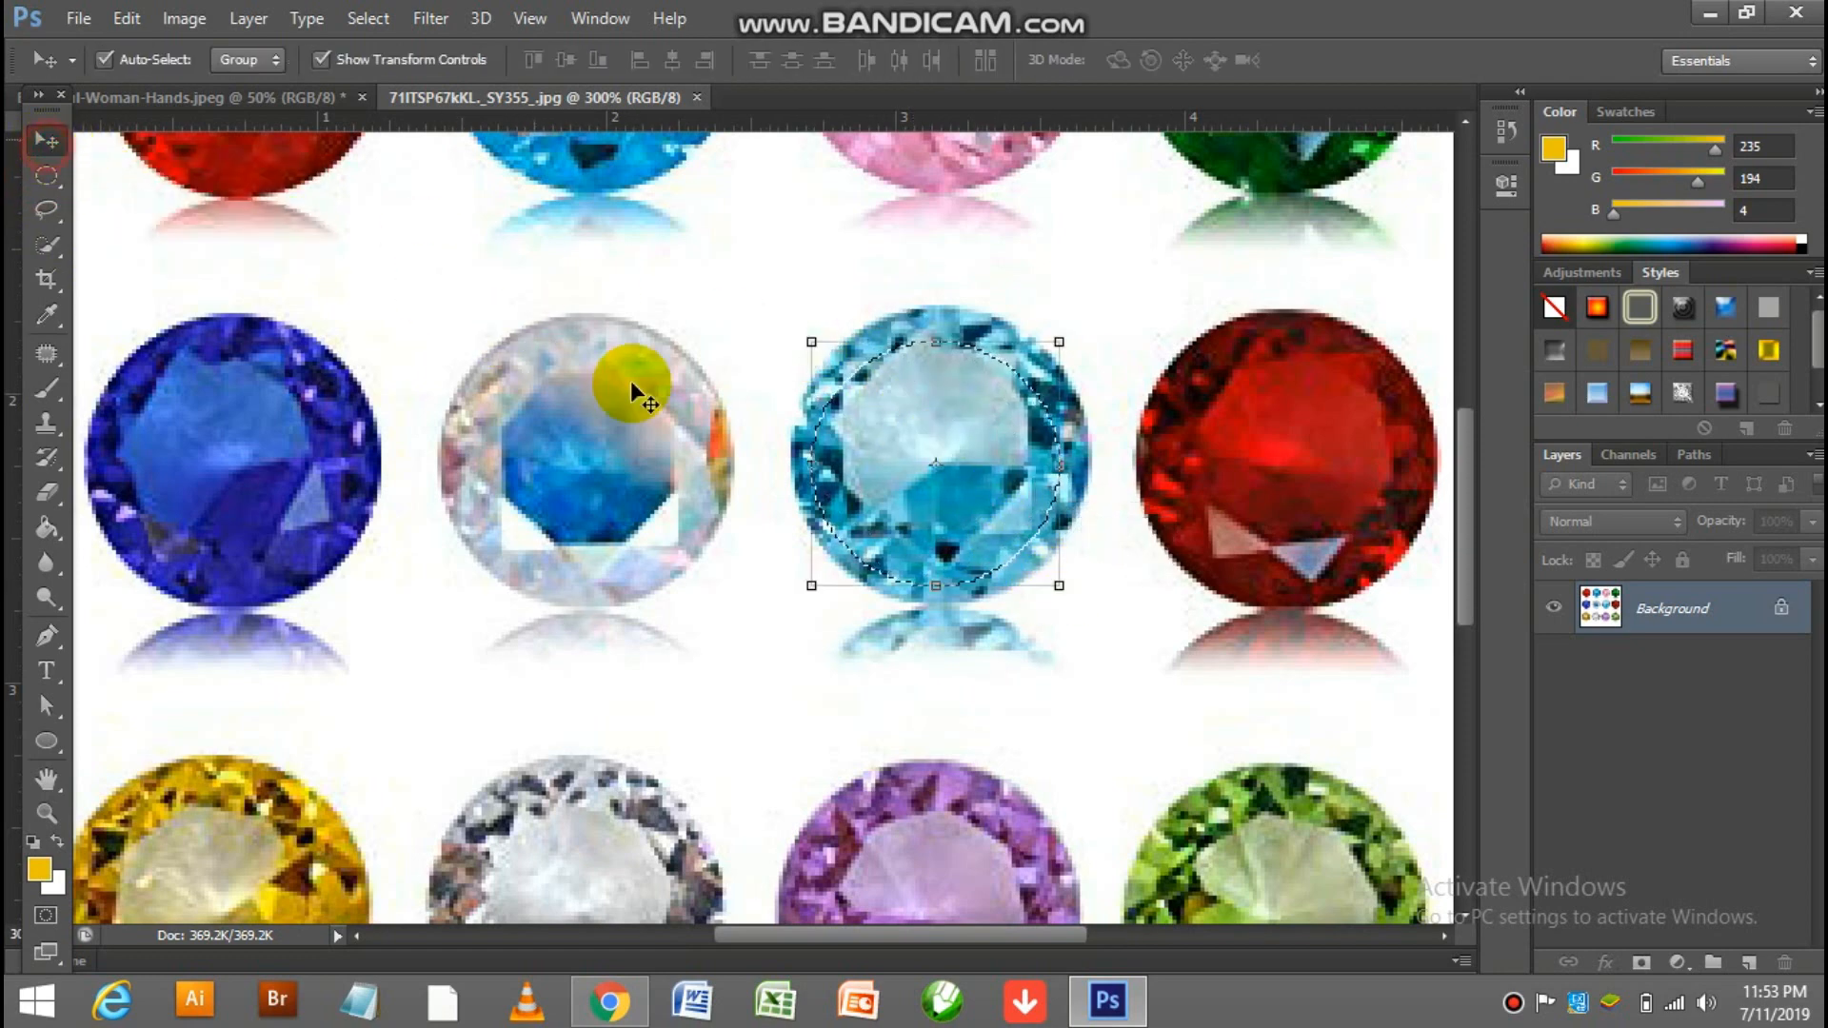
drag(854, 398, 866, 647)
scroll(867, 648, up, 5)
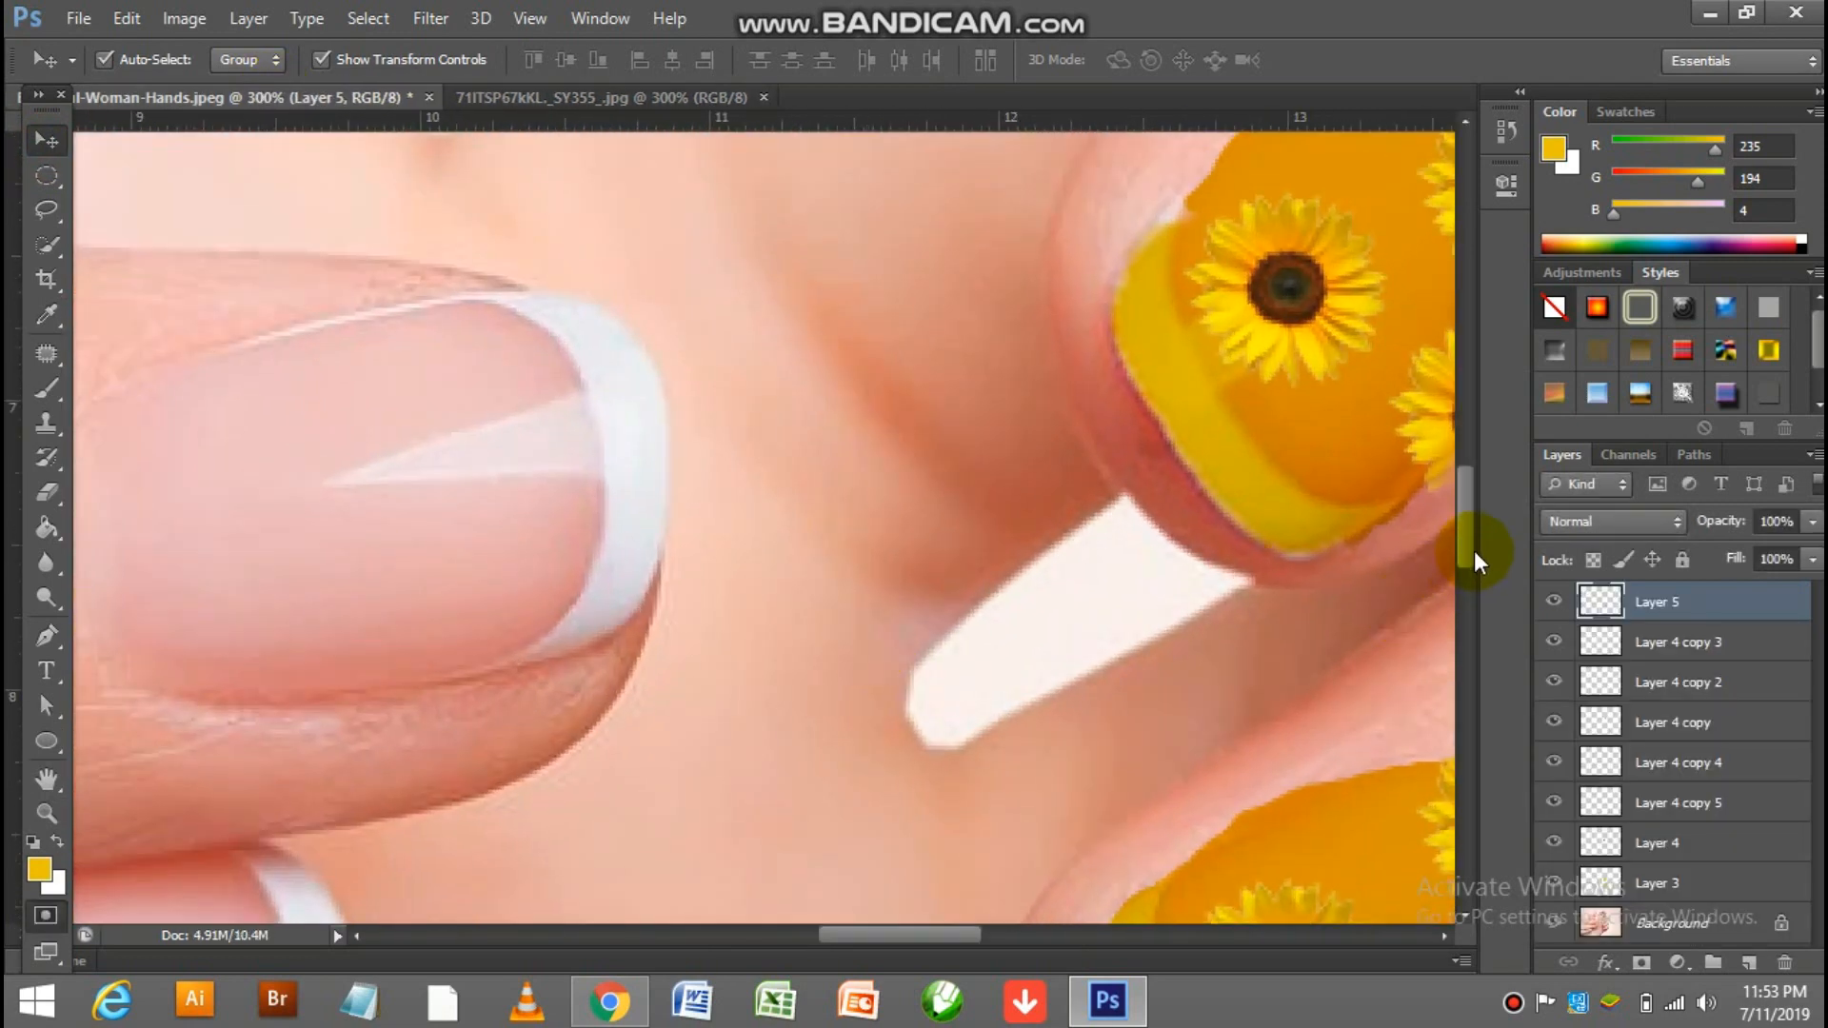
- Shrink the blue gem, place it near the tip of the plain golden nail, and add a smaller duplicate beside it
drag(1474, 562, 1500, 726)
drag(990, 935, 1080, 946)
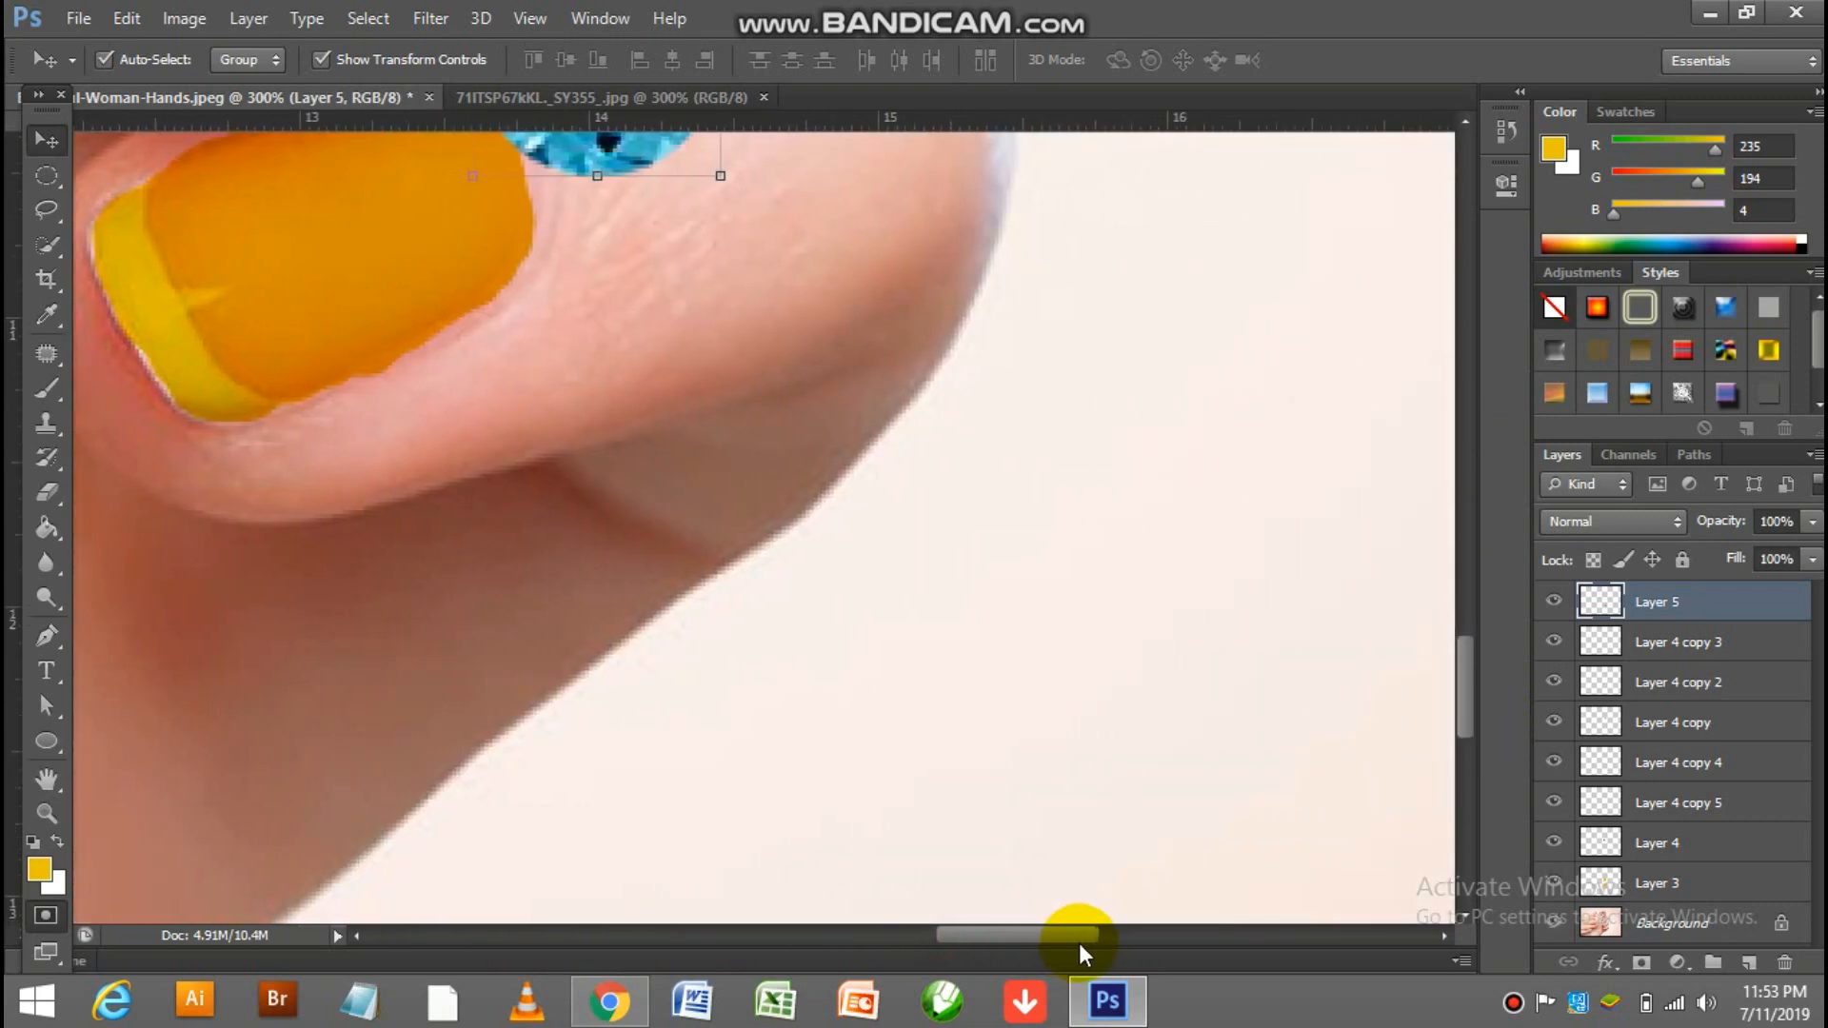
drag(1467, 705, 1466, 655)
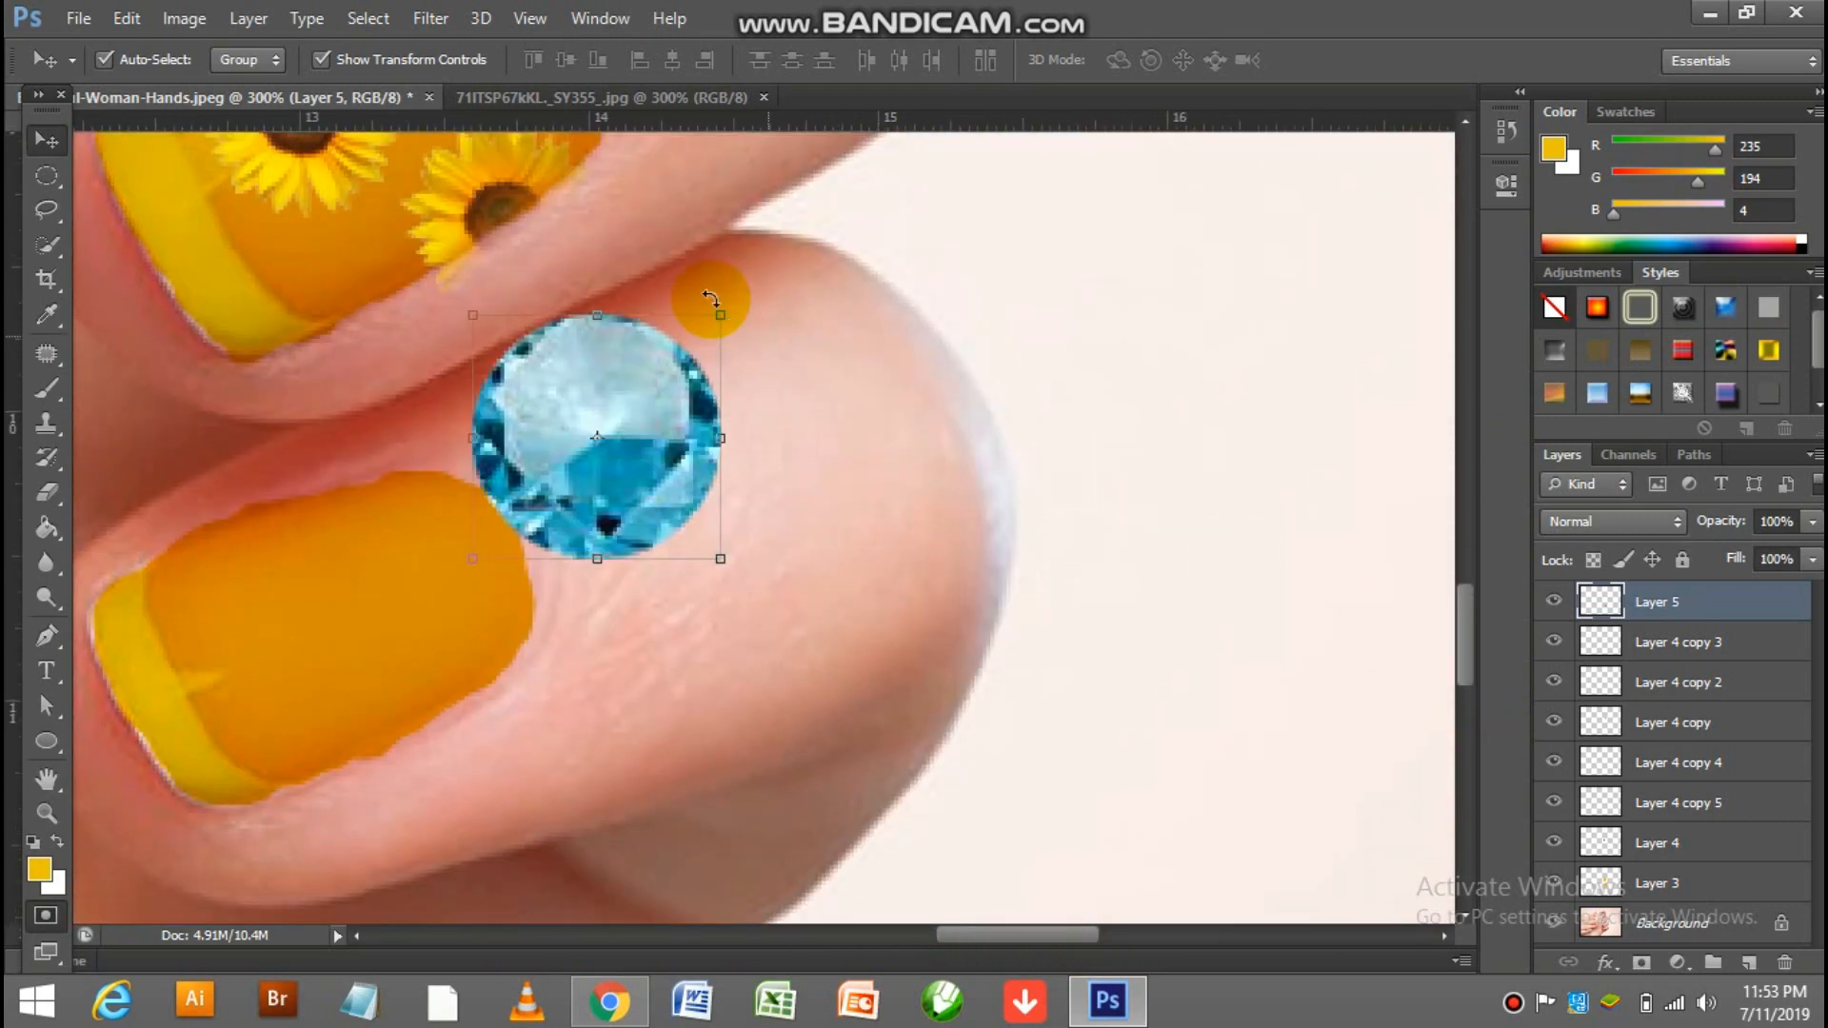
drag(717, 312, 369, 688)
key(Return)
key(Return)
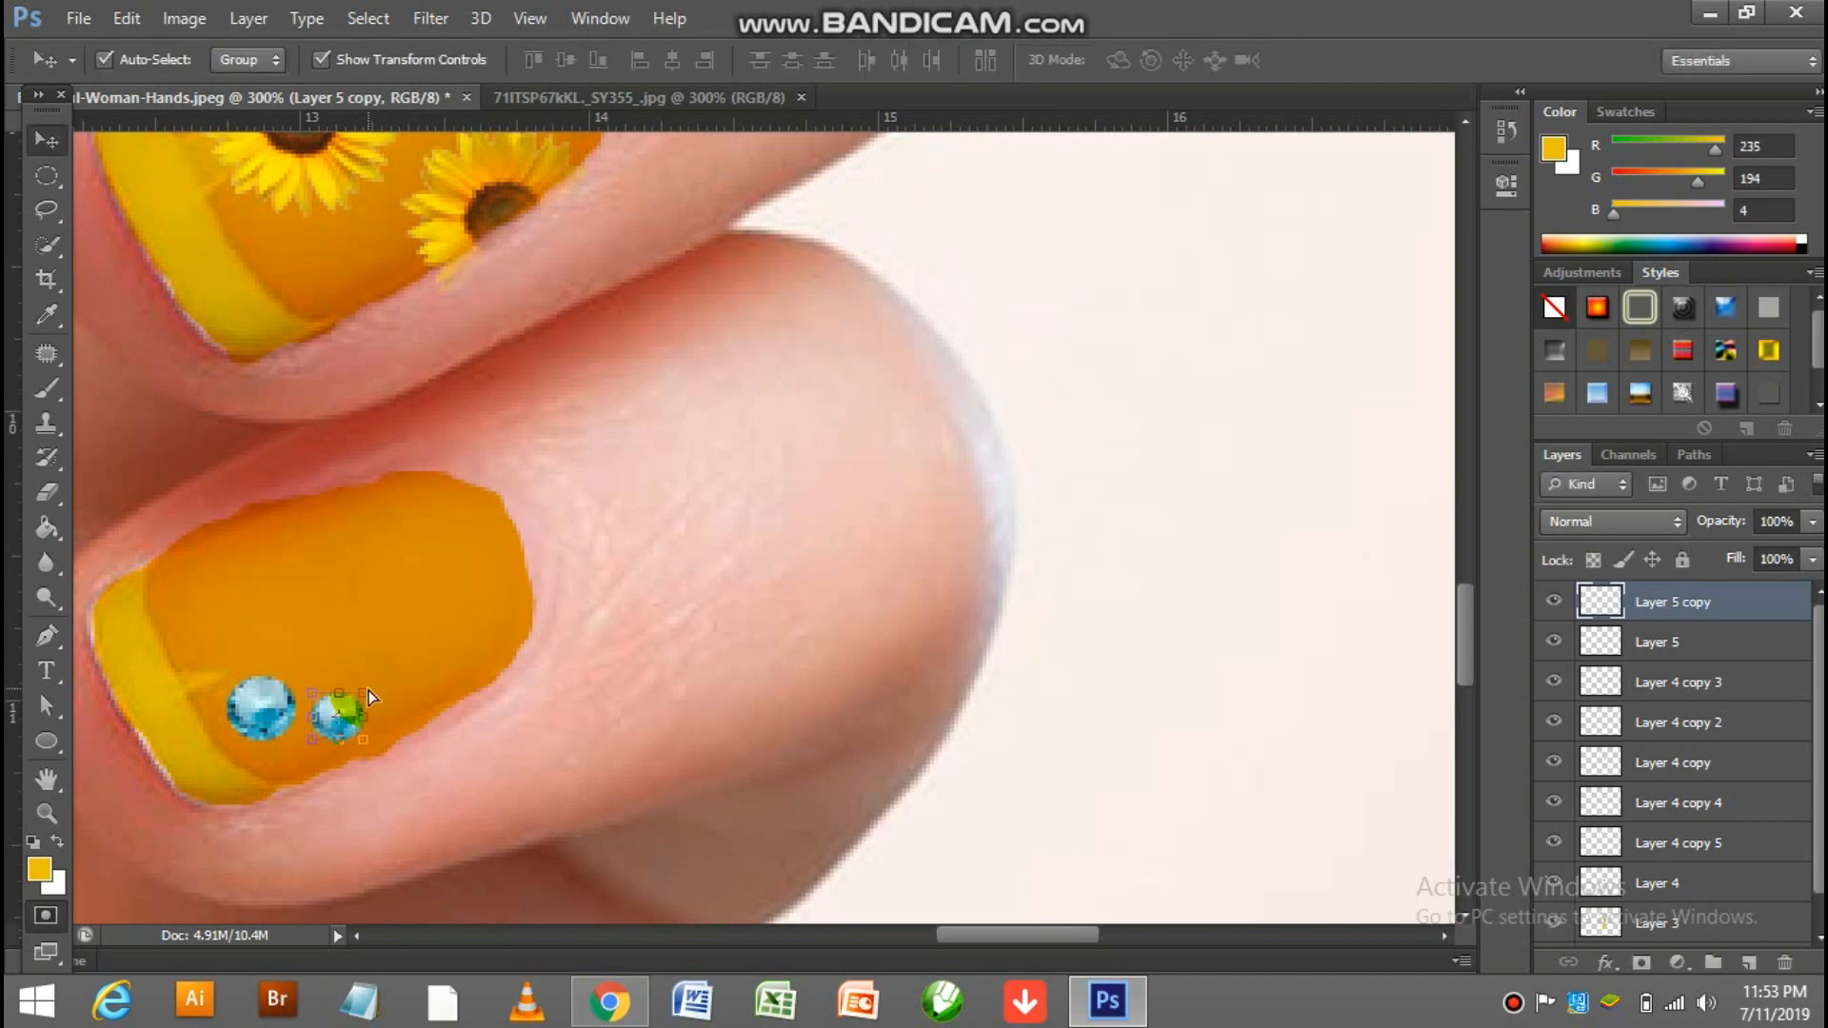
- Duplicate the gem four more times, placing progressively smaller copies in a curve along the golden nail's edge
key(ctrl+j)
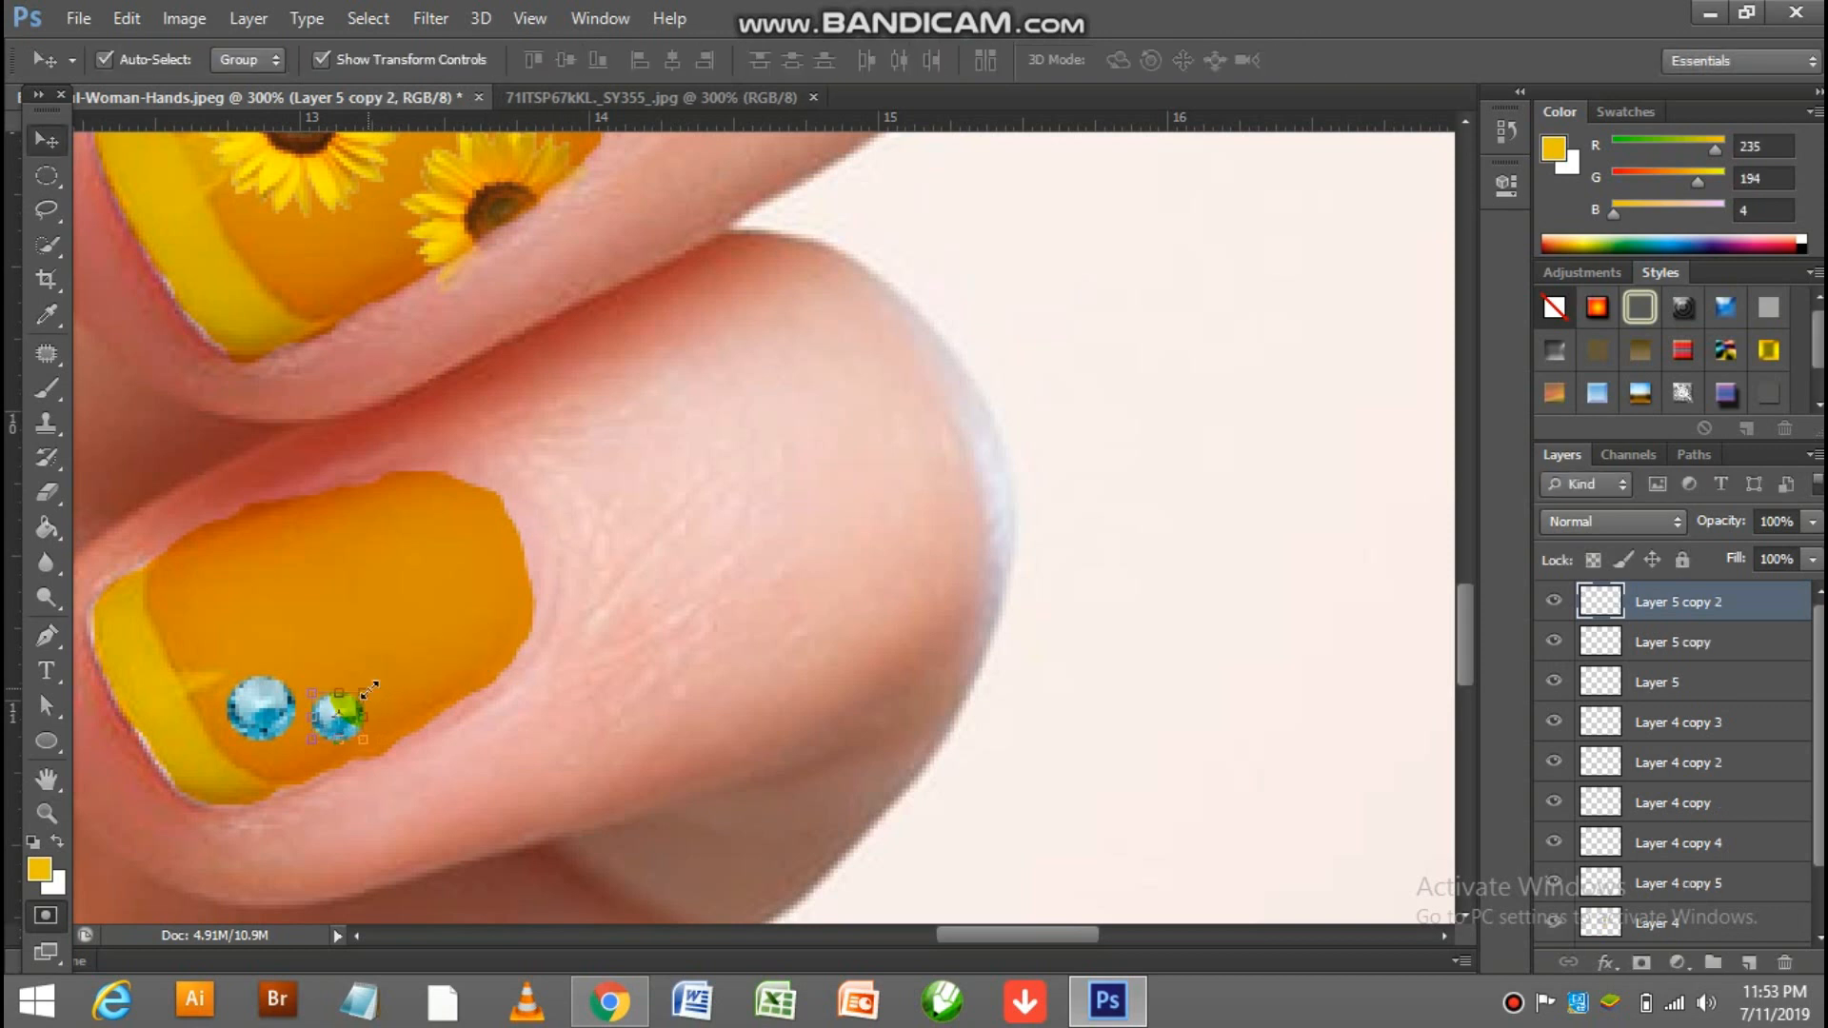
drag(351, 705, 515, 533)
key(ctrl+t)
key(Return)
key(ctrl+j)
key(Return)
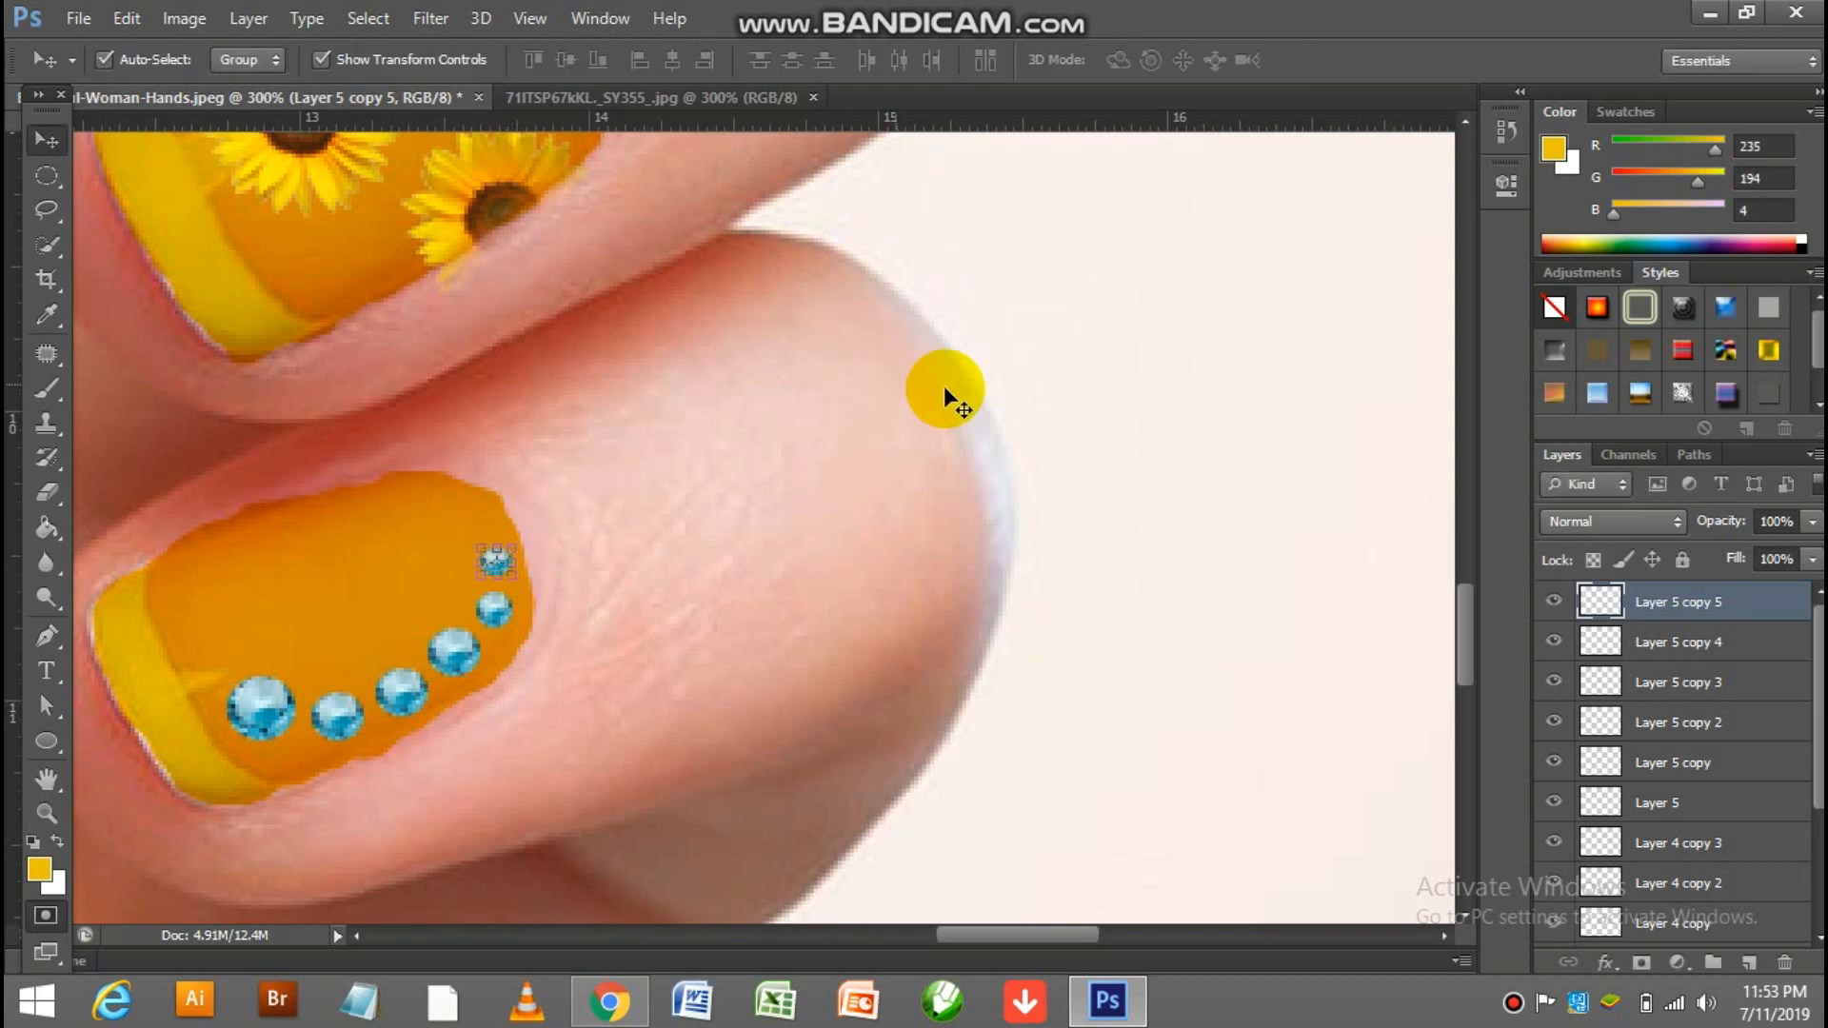
click(1100, 410)
- Switch to the desktop and examine the nail-art images SAMPLE 1, SAMPLE 2 and SAMPLE 3
key(ctrl+minus)
key(ctrl+minus)
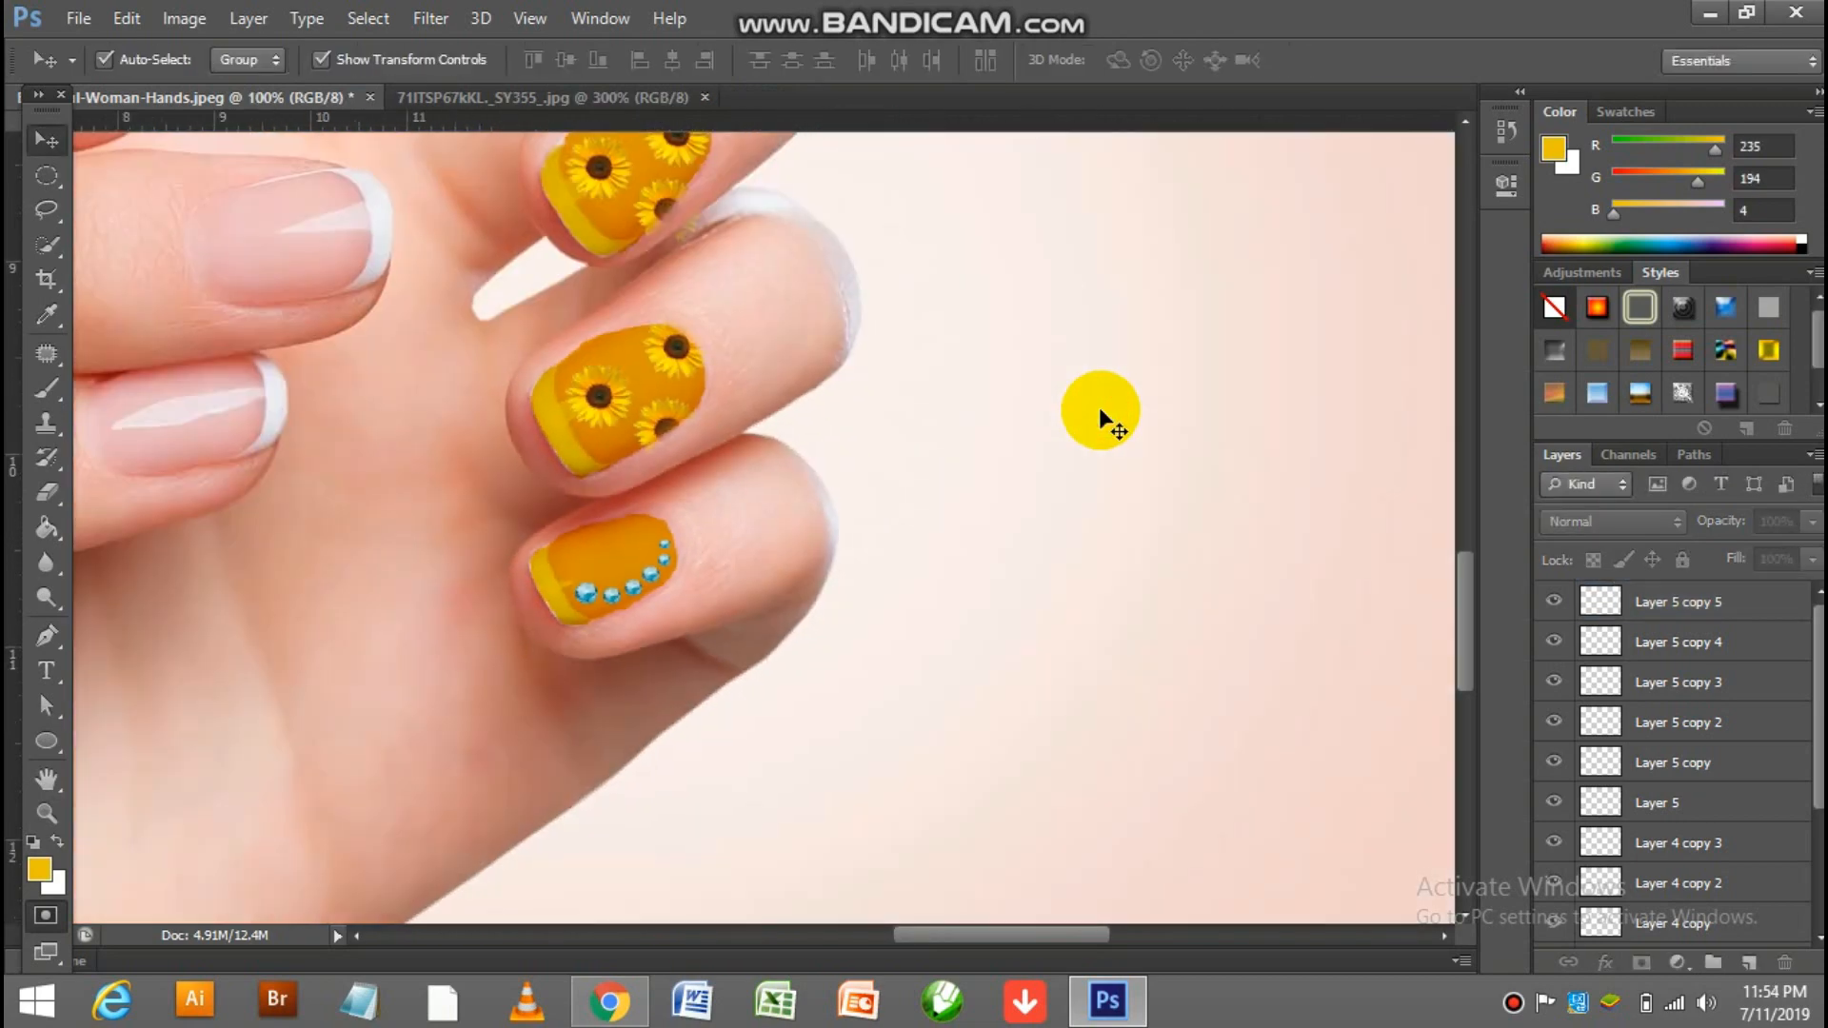
key(ctrl+minus)
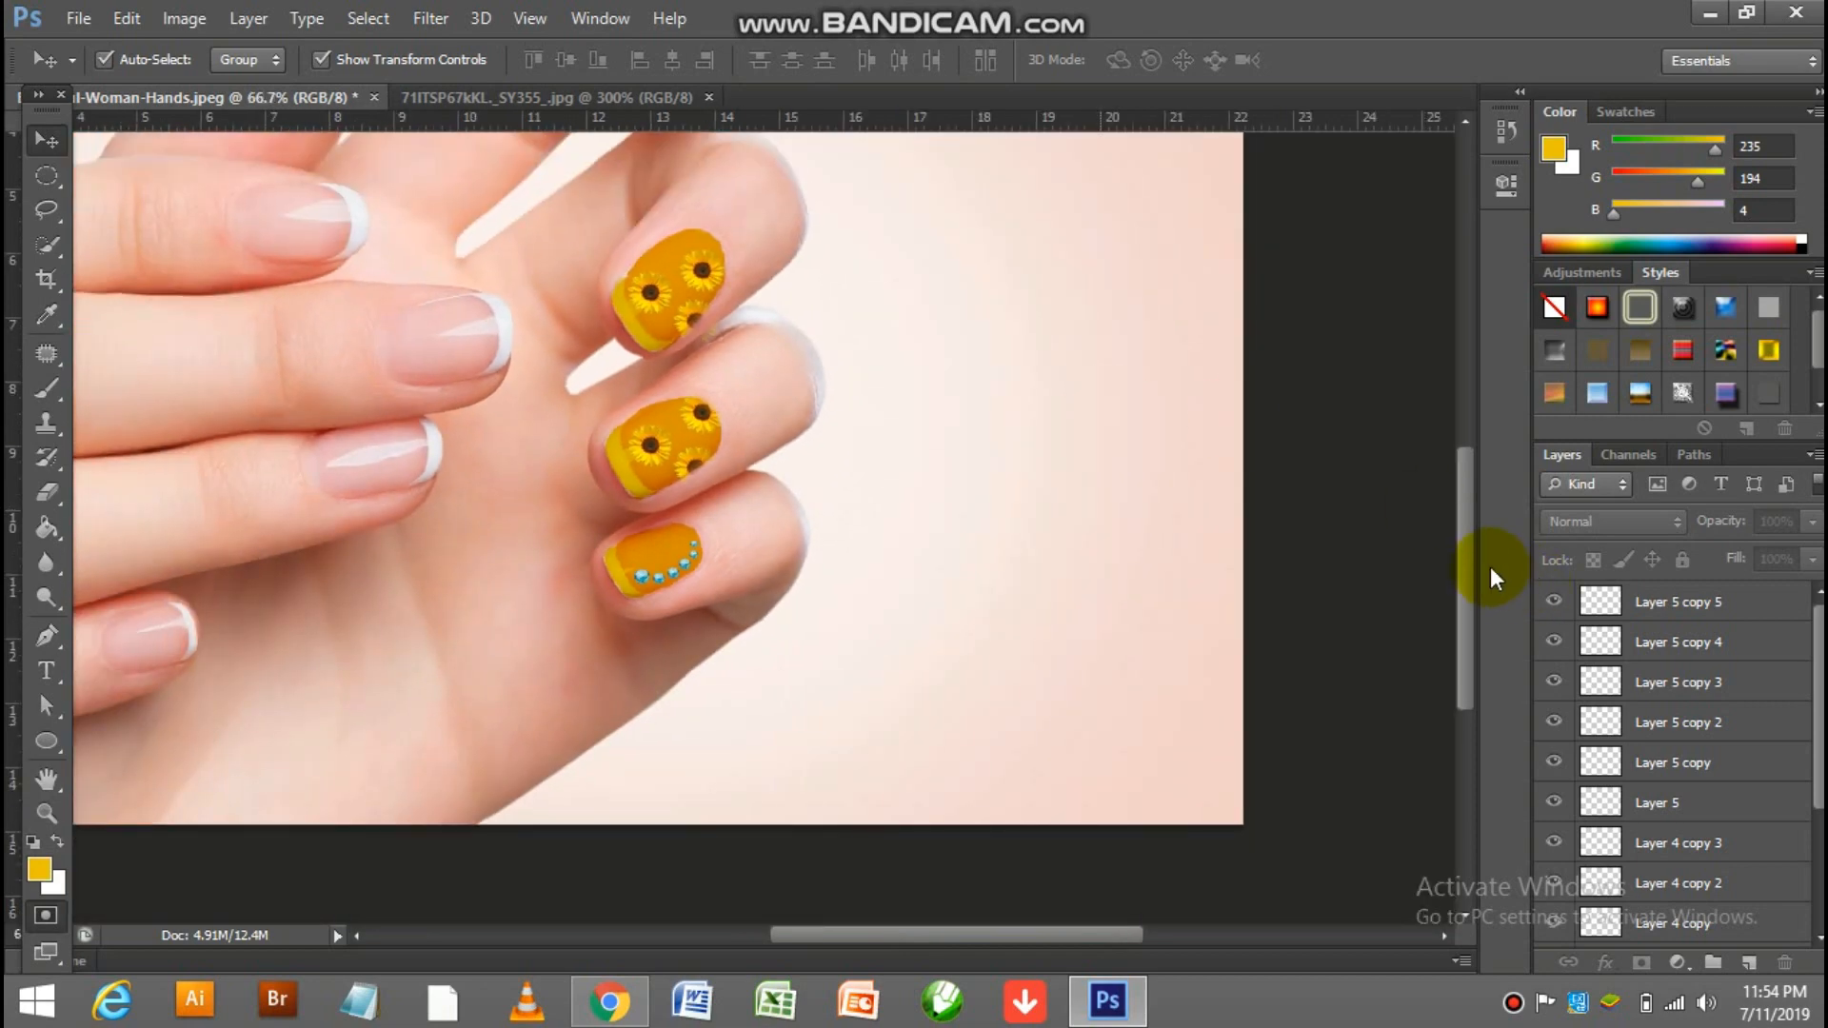
drag(1471, 556, 1471, 481)
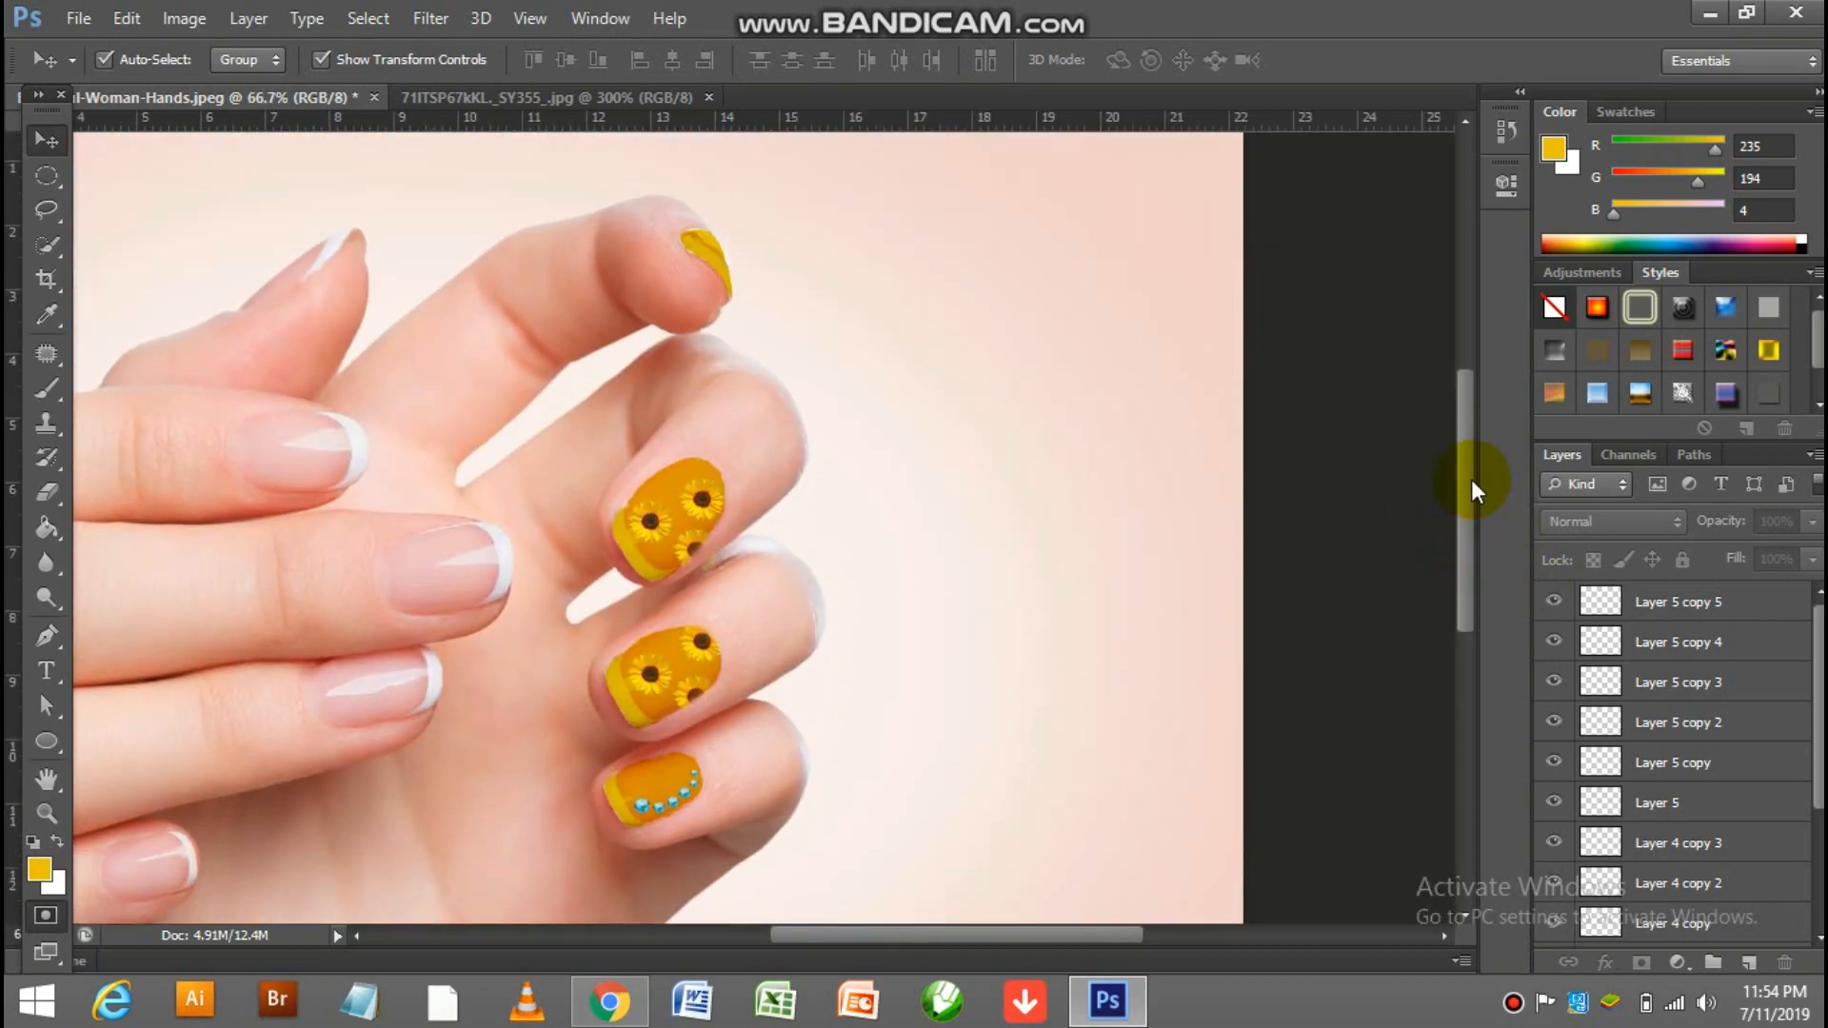
click(1709, 15)
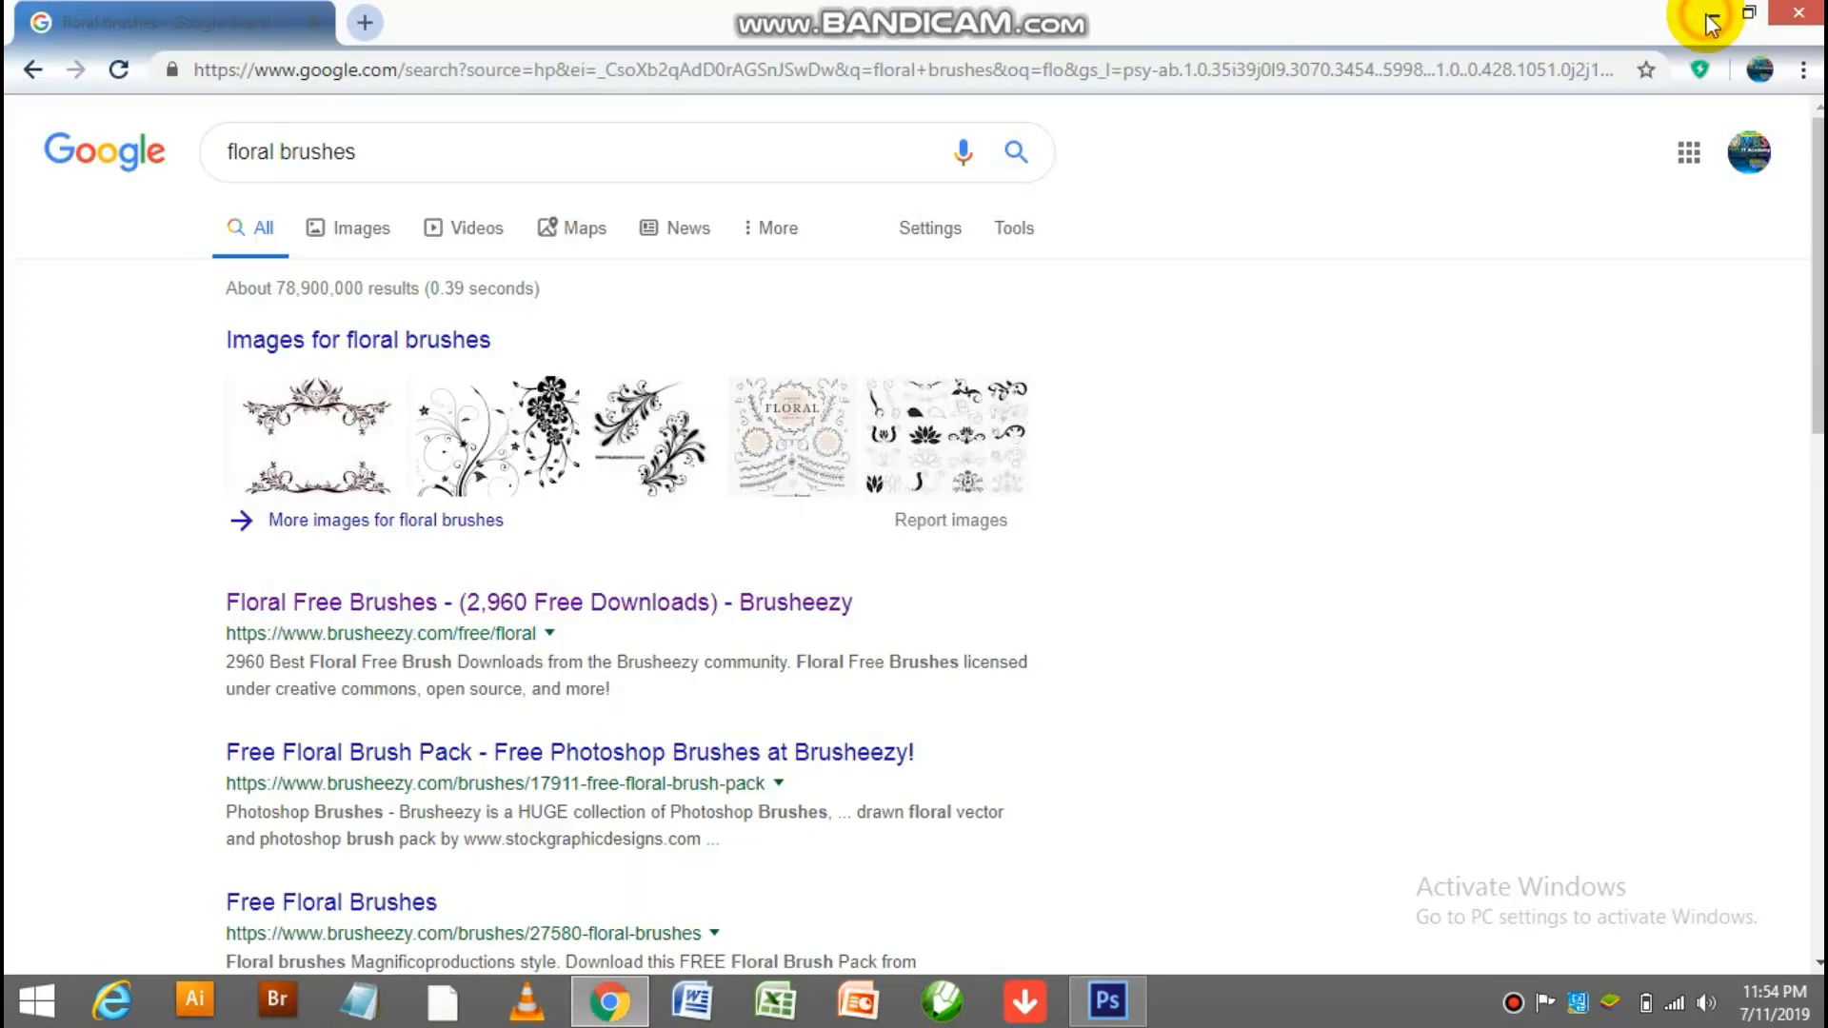
click(1709, 14)
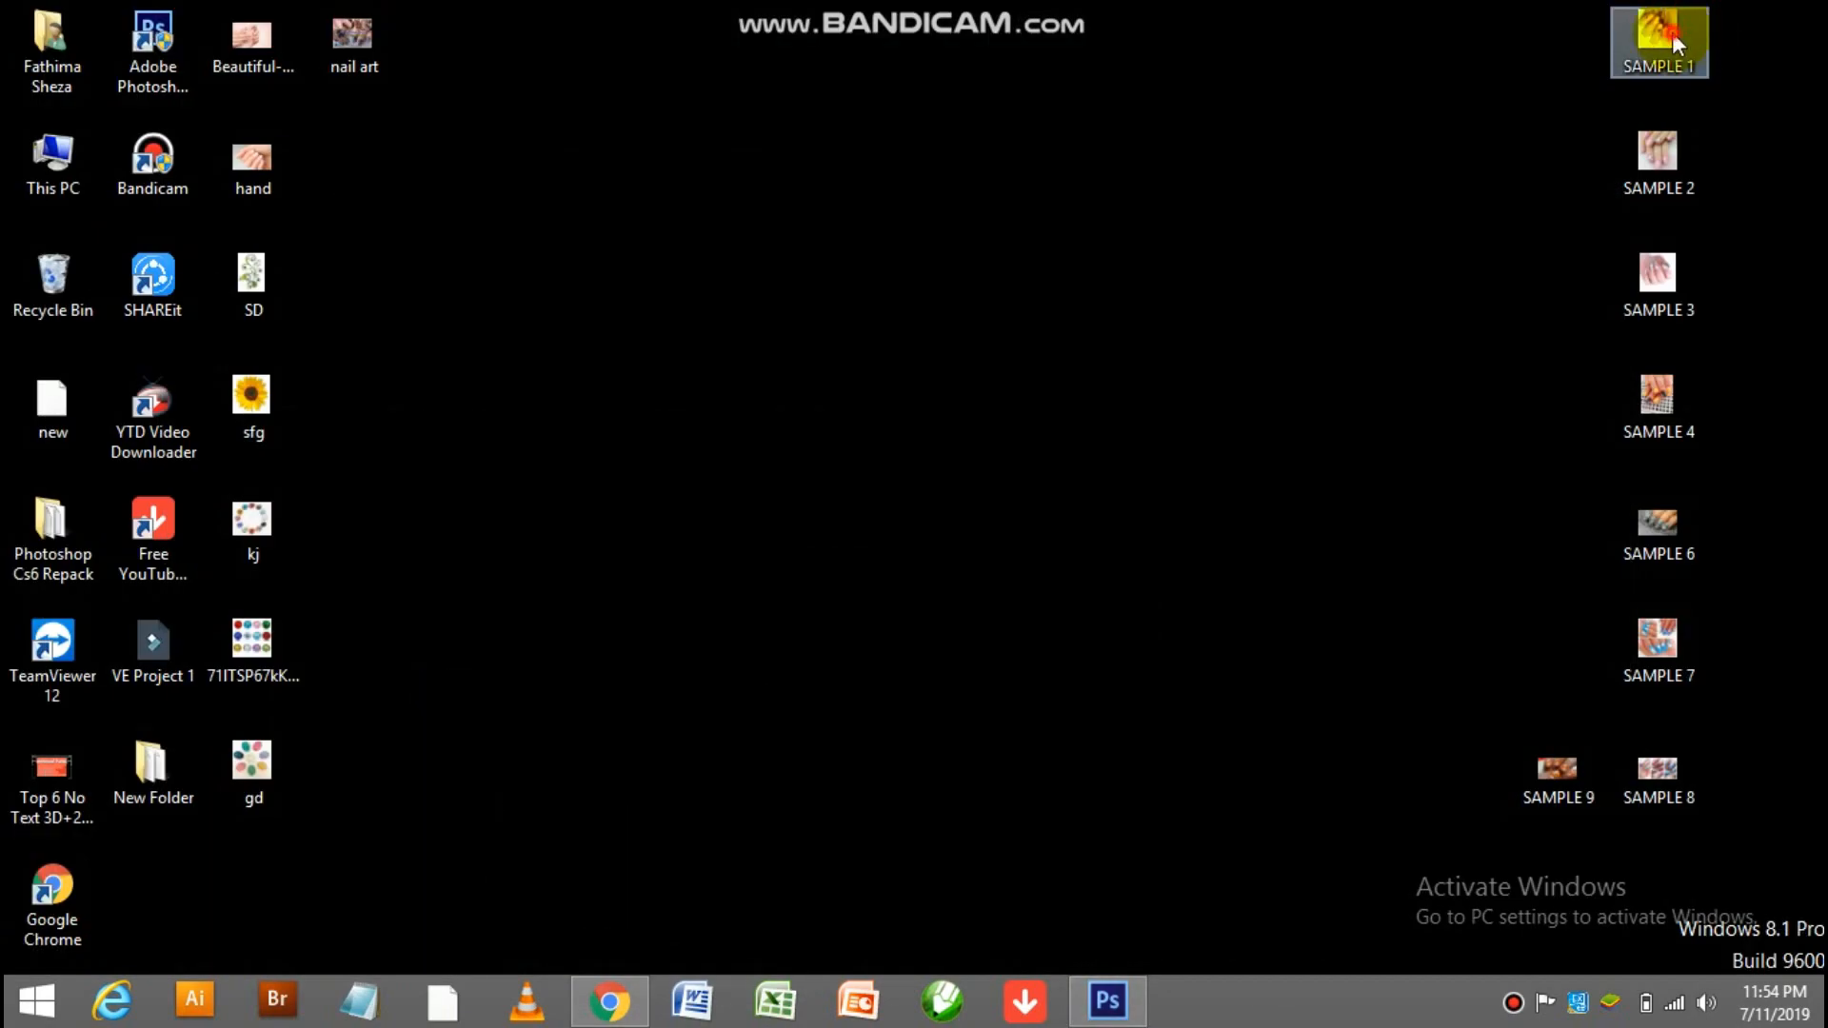
double_click(1672, 36)
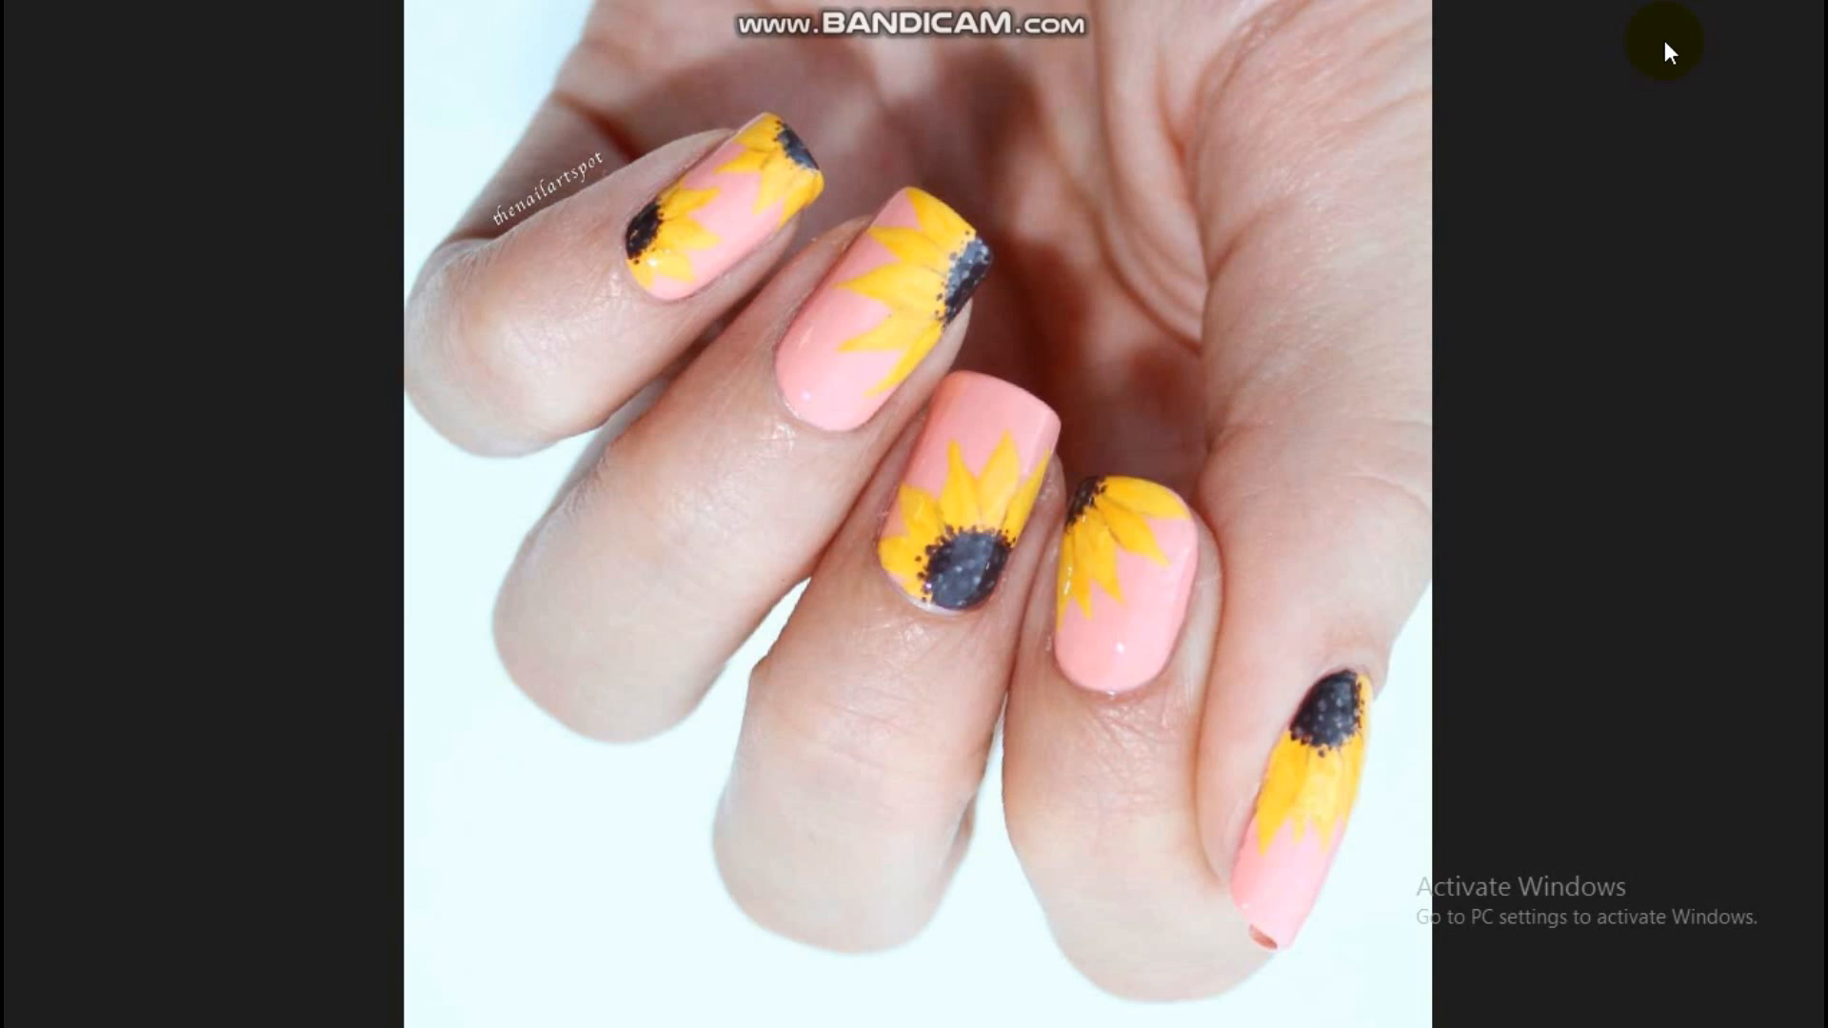
key(alt+F4)
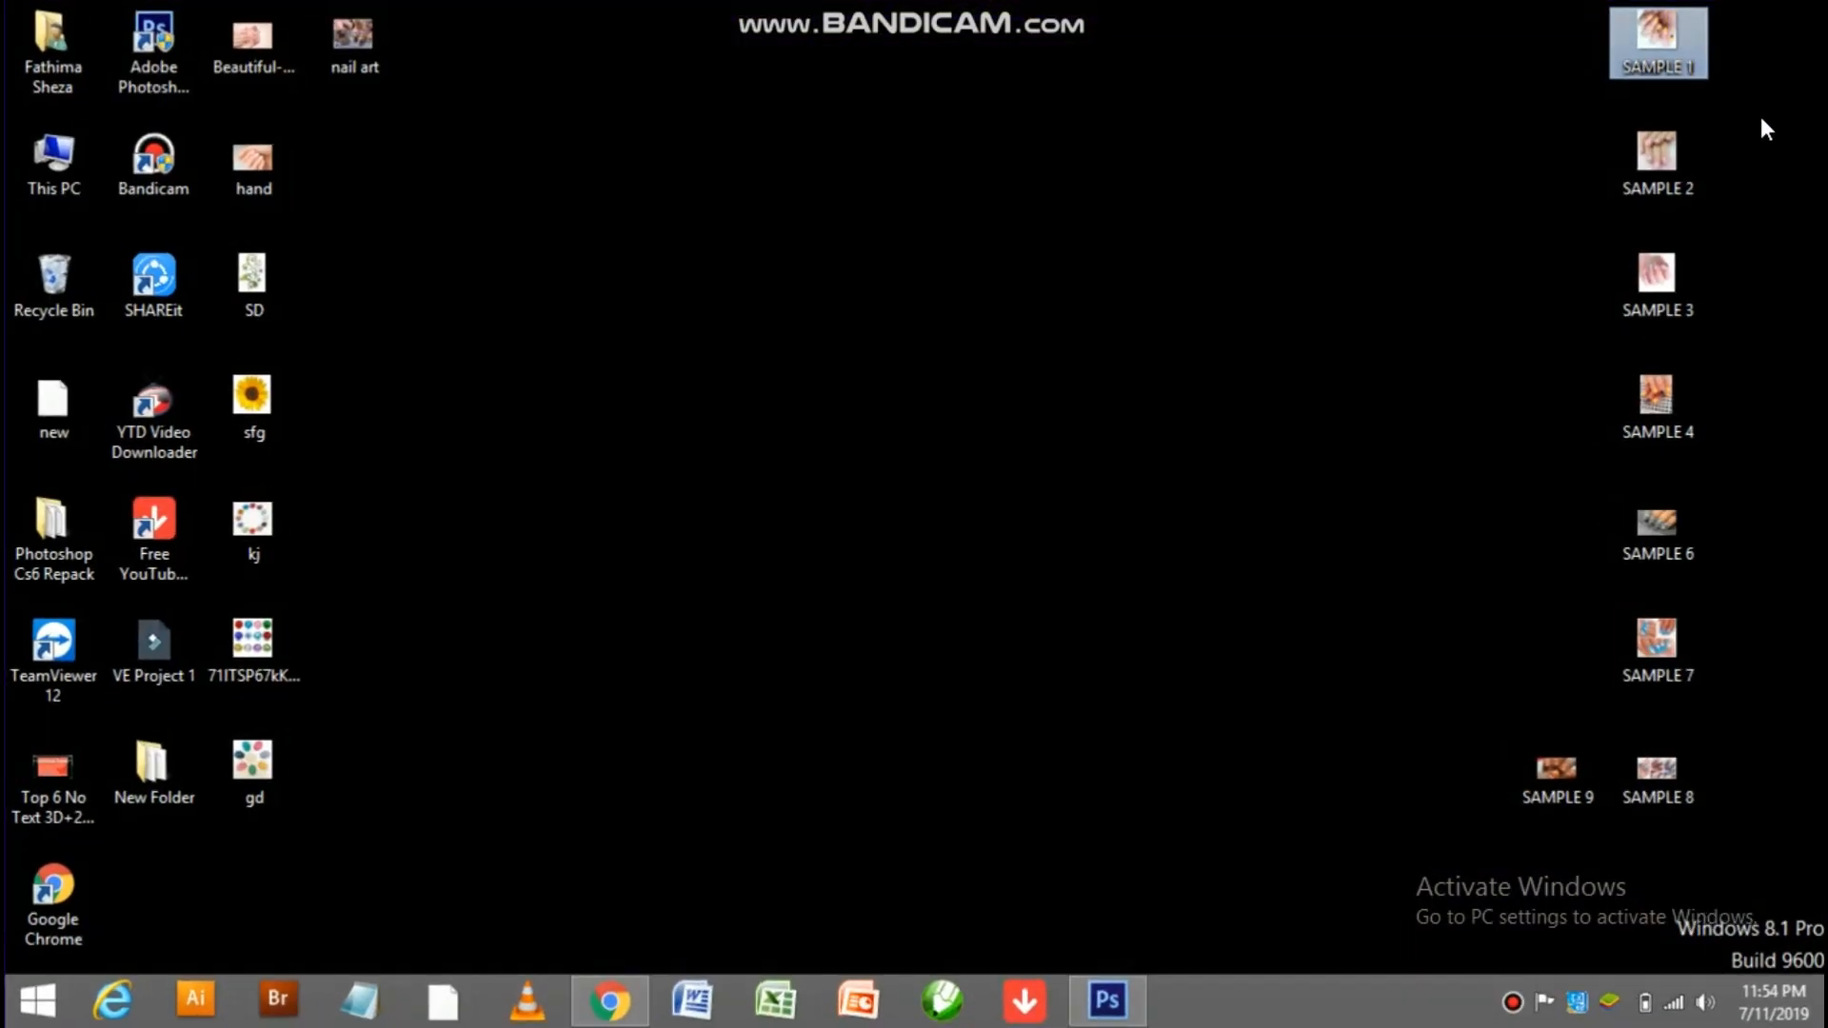
double_click(1678, 162)
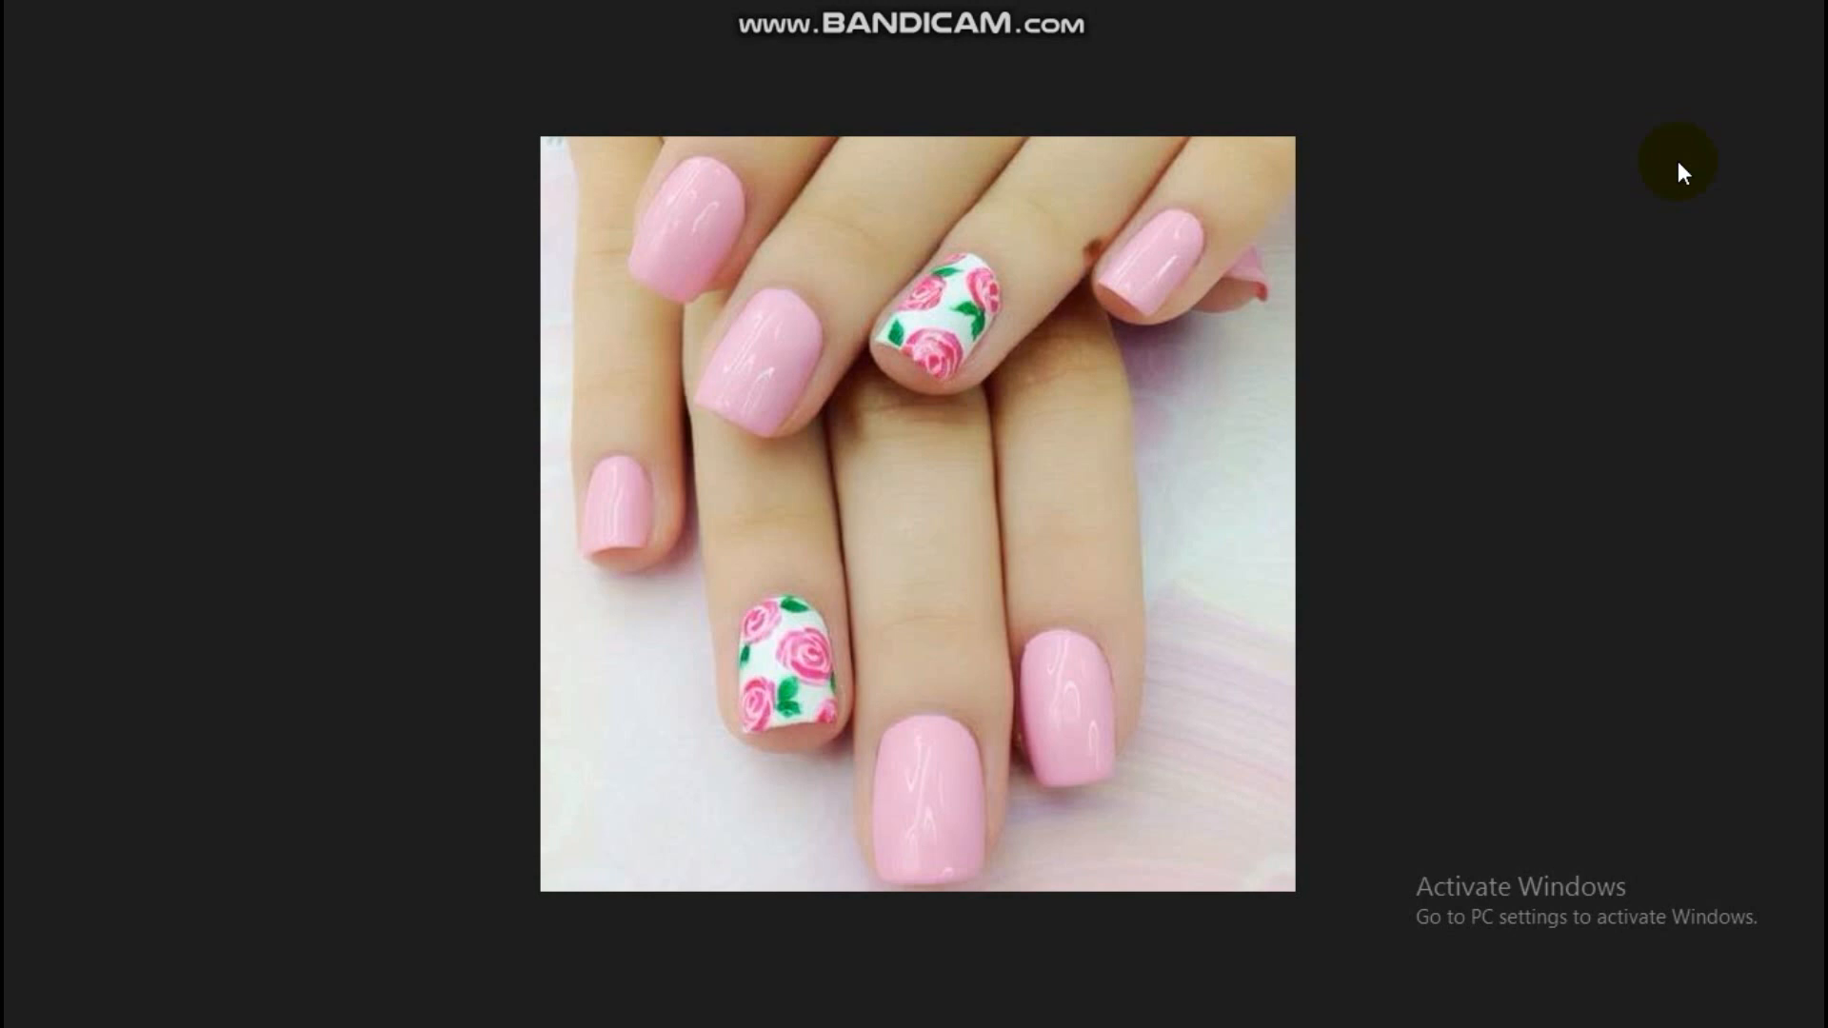
key(alt+F4)
key(Down)
key(Return)
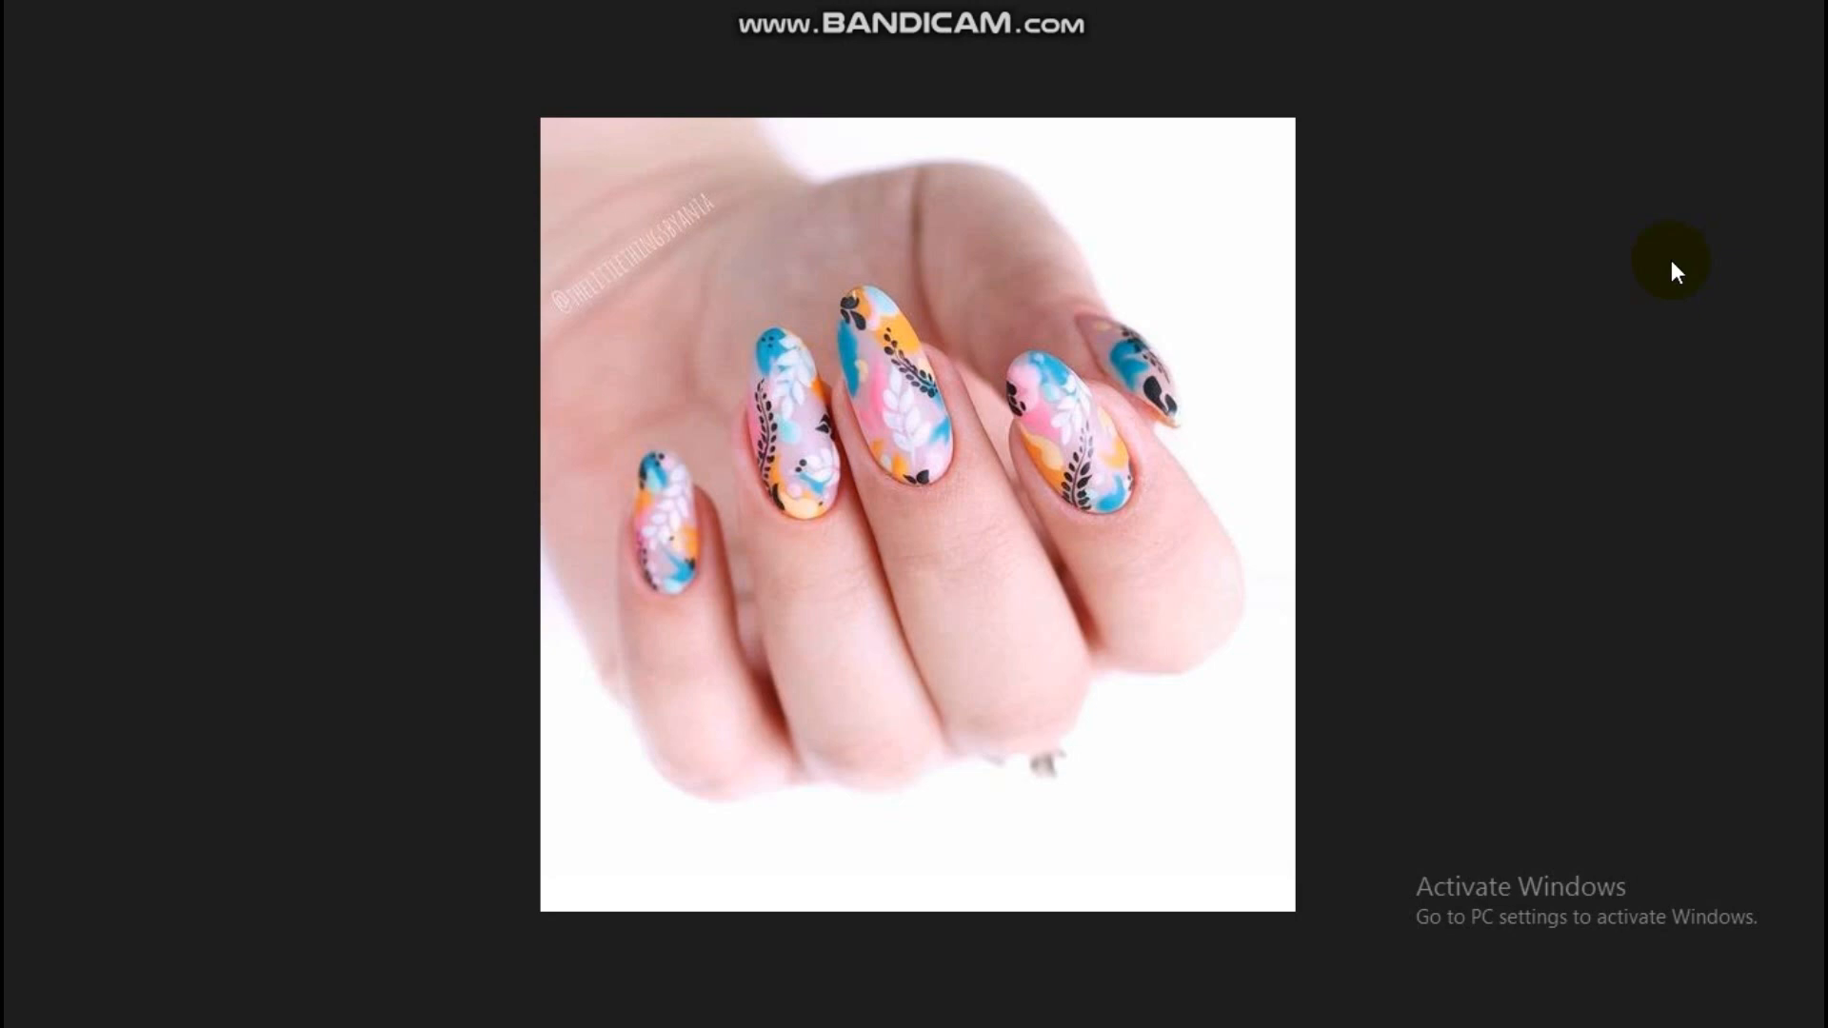
- Open and examine the nail-art images SAMPLE 4, SAMPLE 6 and SAMPLE 7 one after another from the desktop
key(alt+F4)
click(1676, 397)
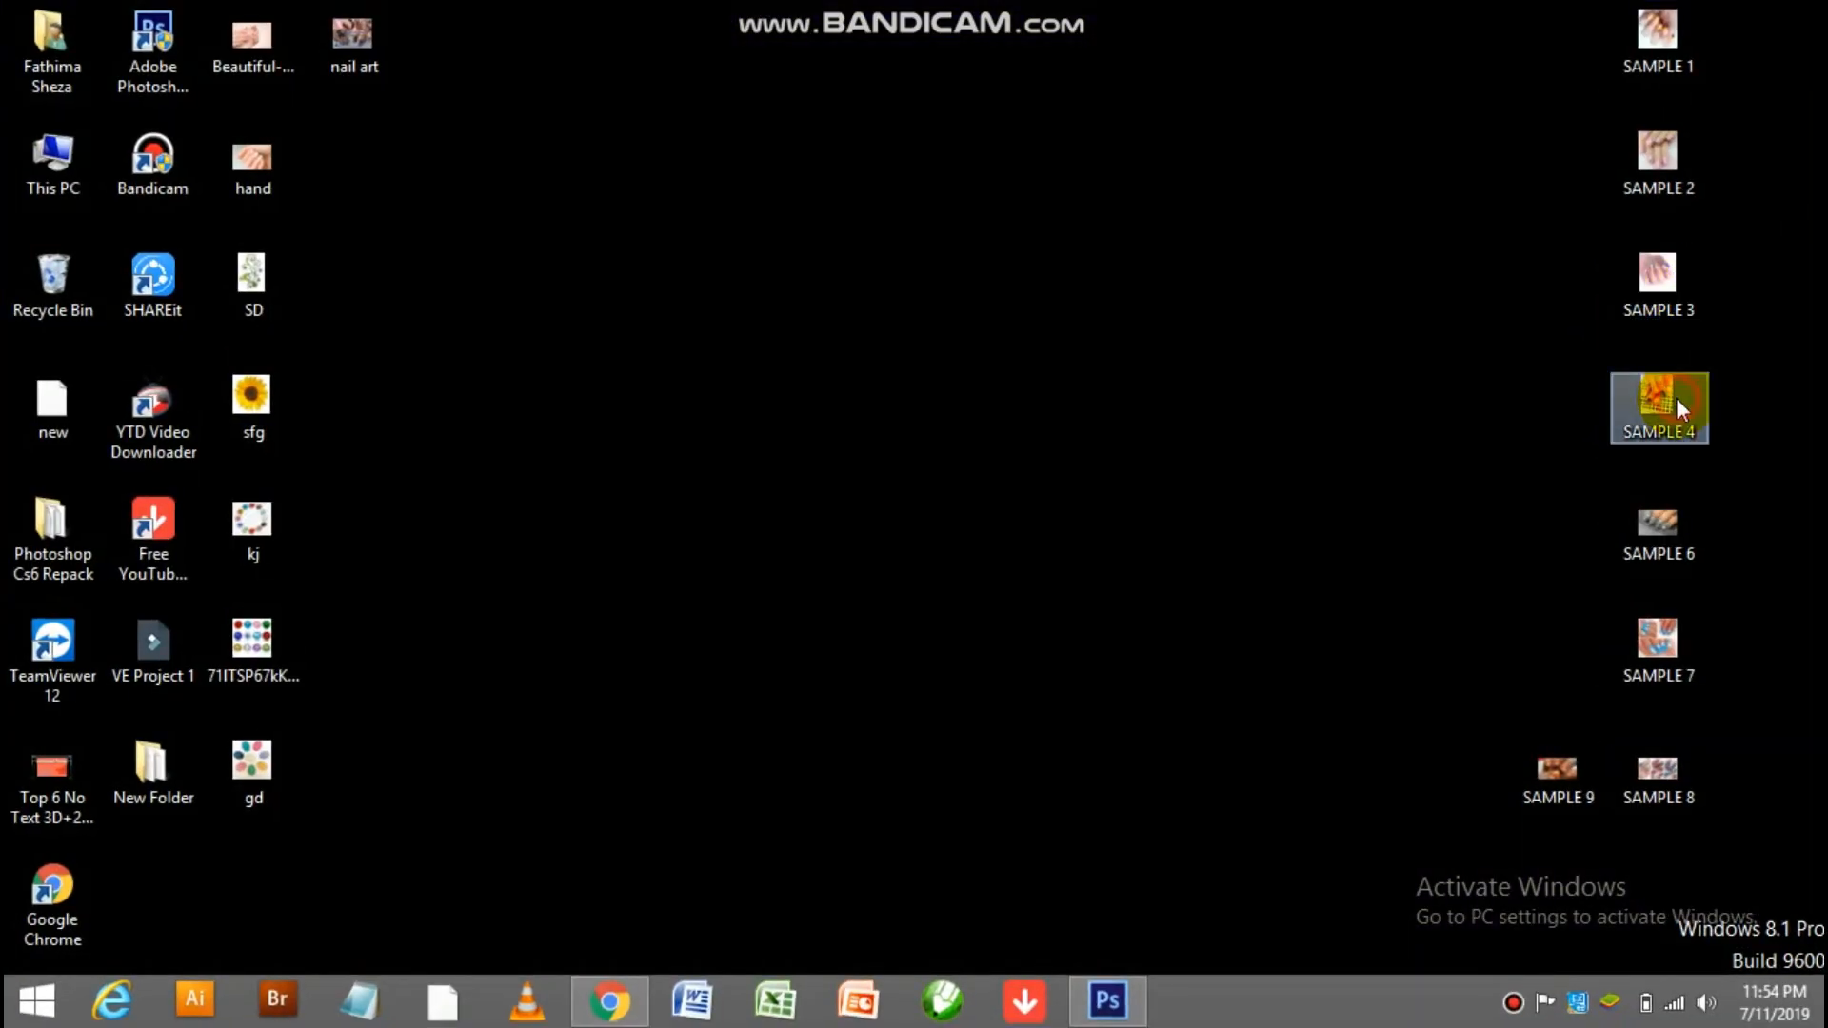
double_click(1676, 397)
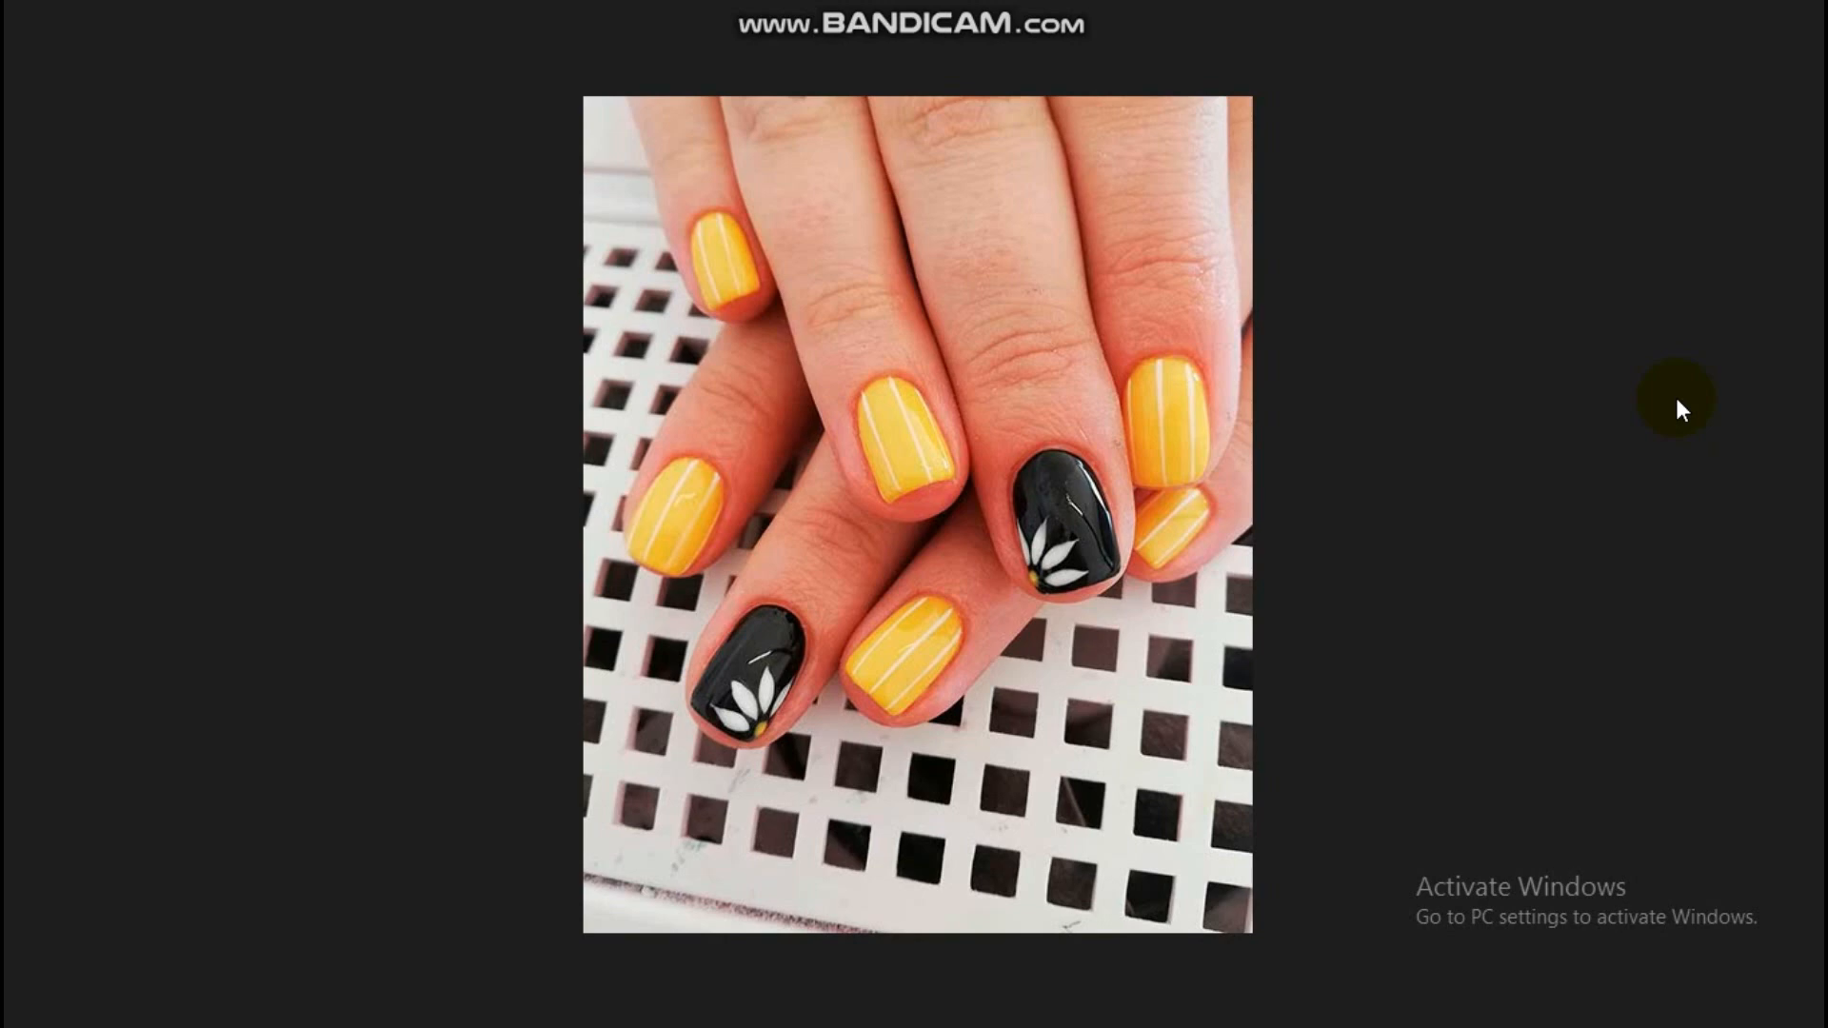
key(alt+F4)
double_click(1659, 514)
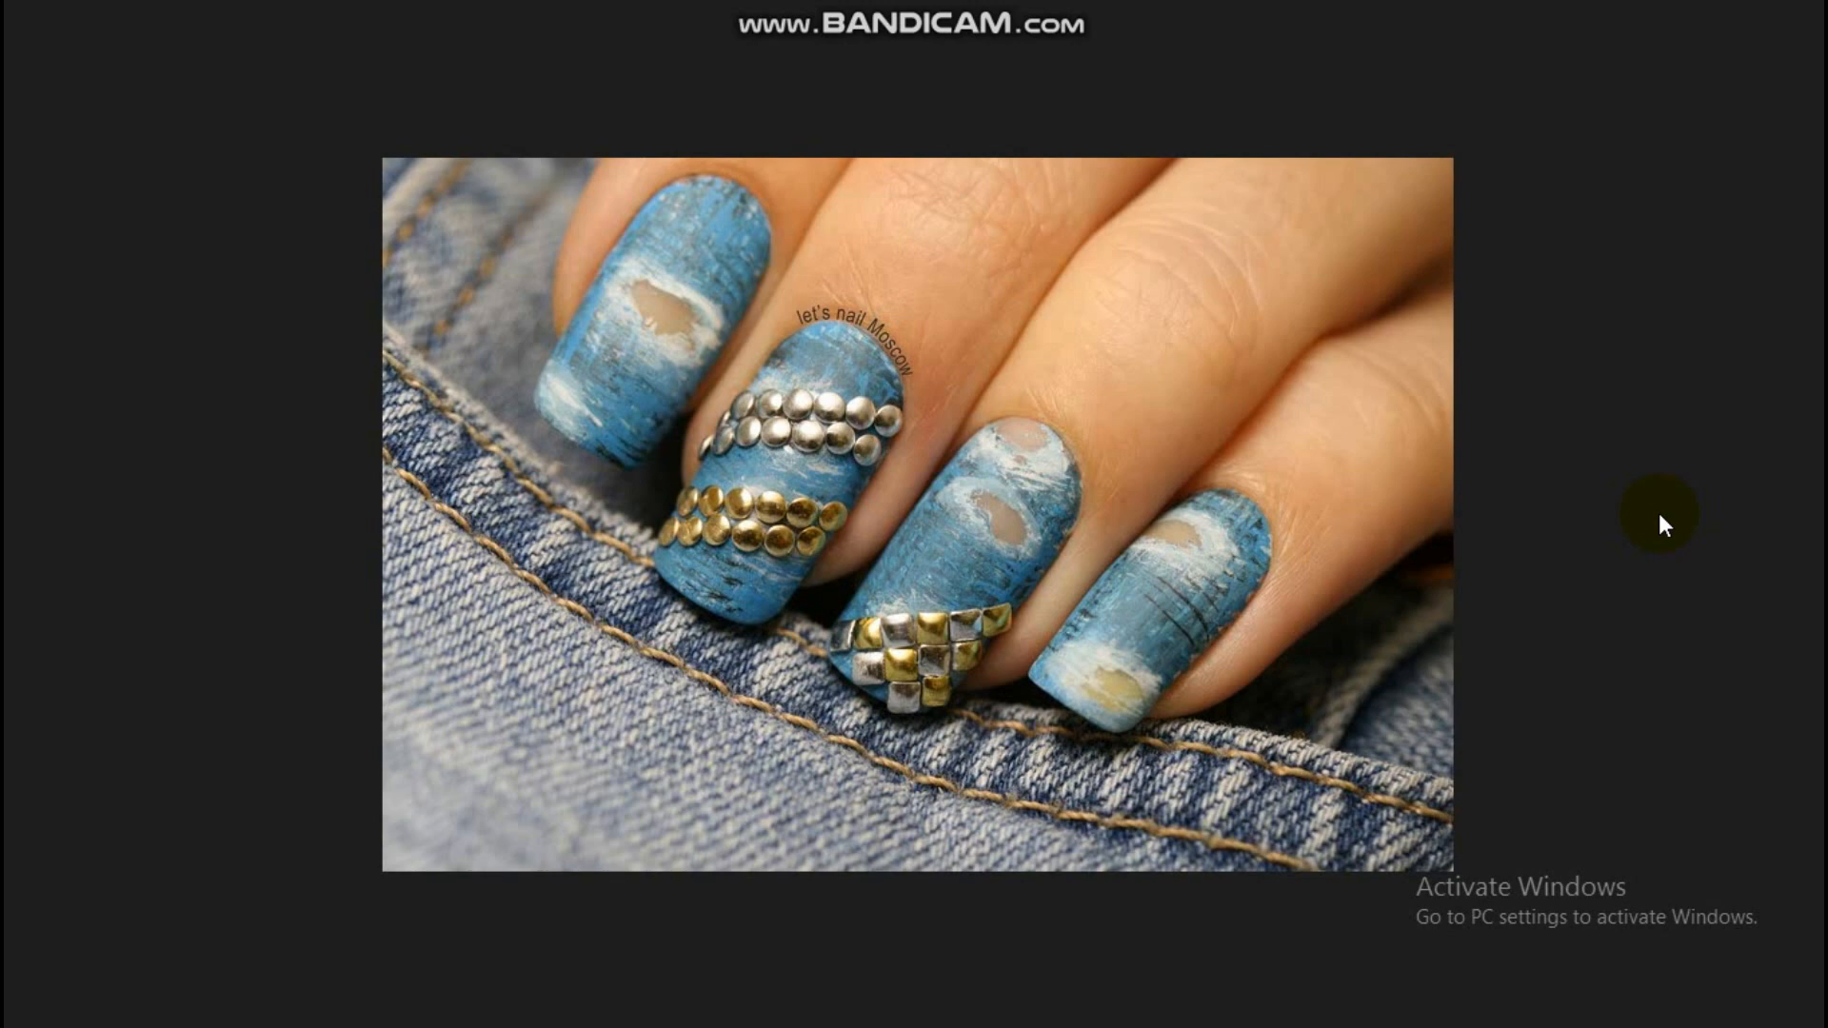
key(alt+F4)
double_click(1659, 630)
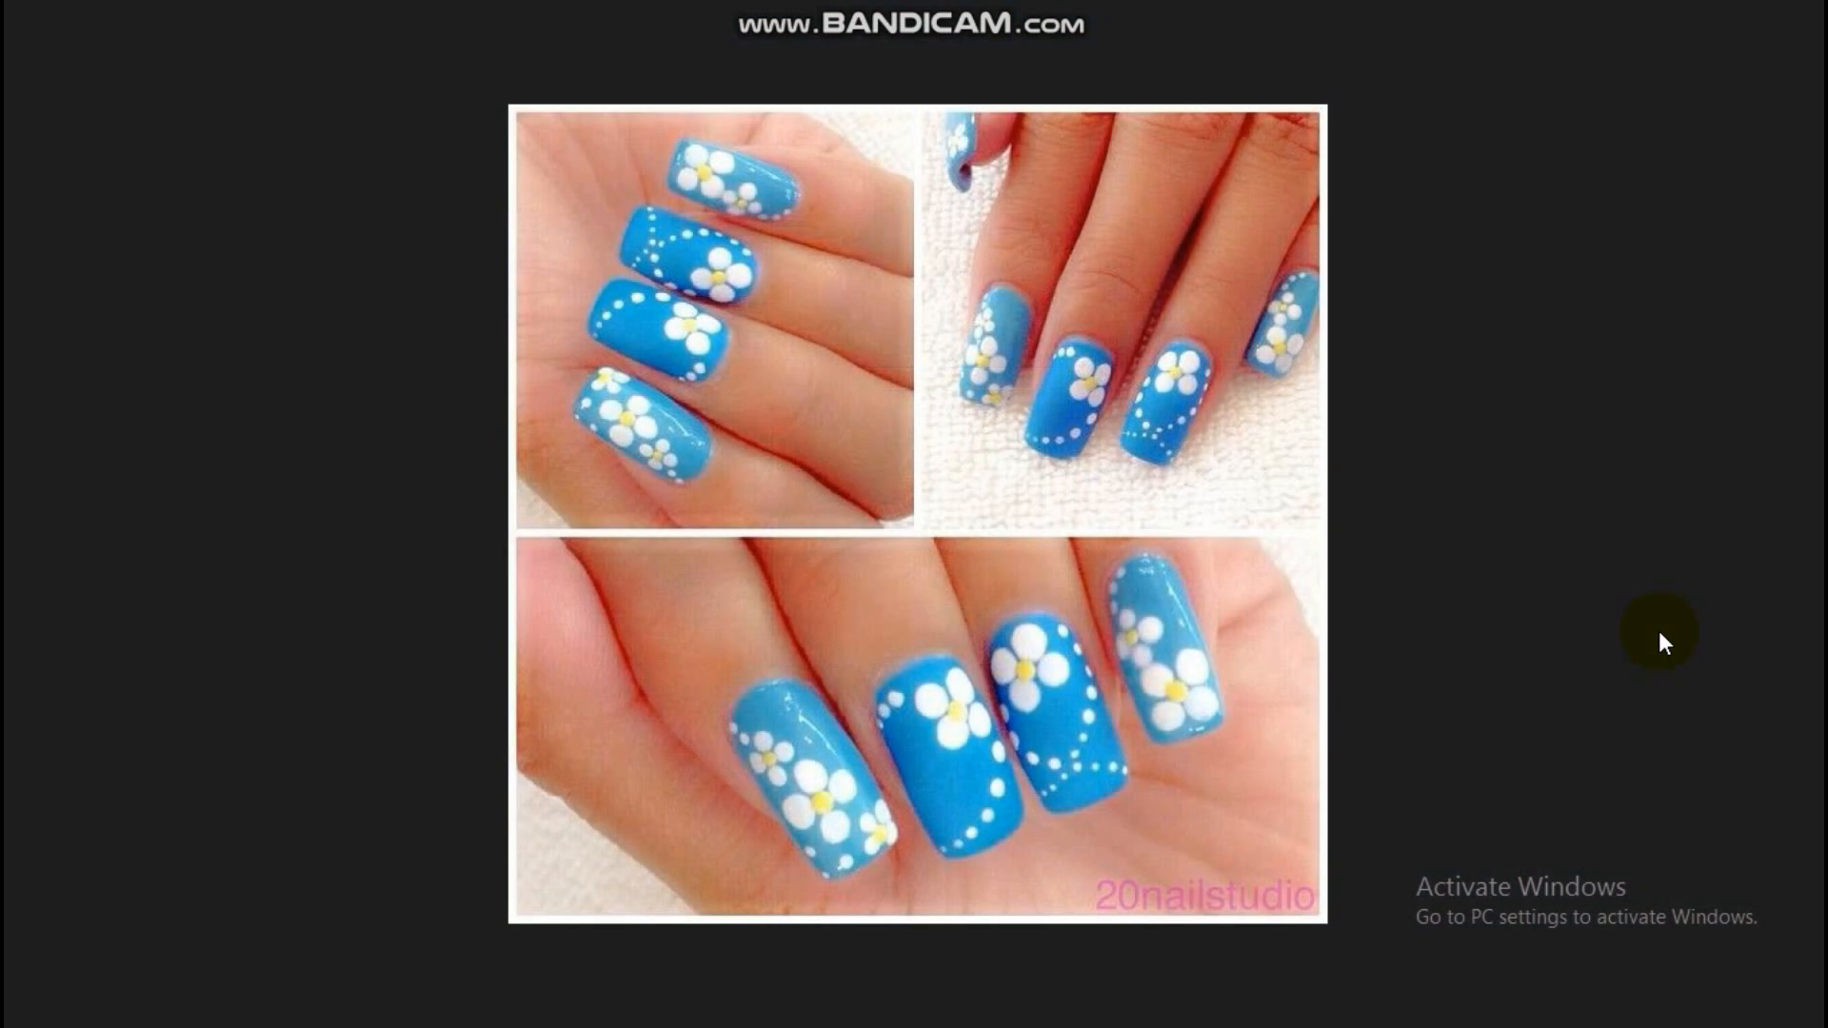
- View the nail-art images SAMPLE 8 and SAMPLE 9, then return to the desktop
key(alt+F4)
click(1661, 761)
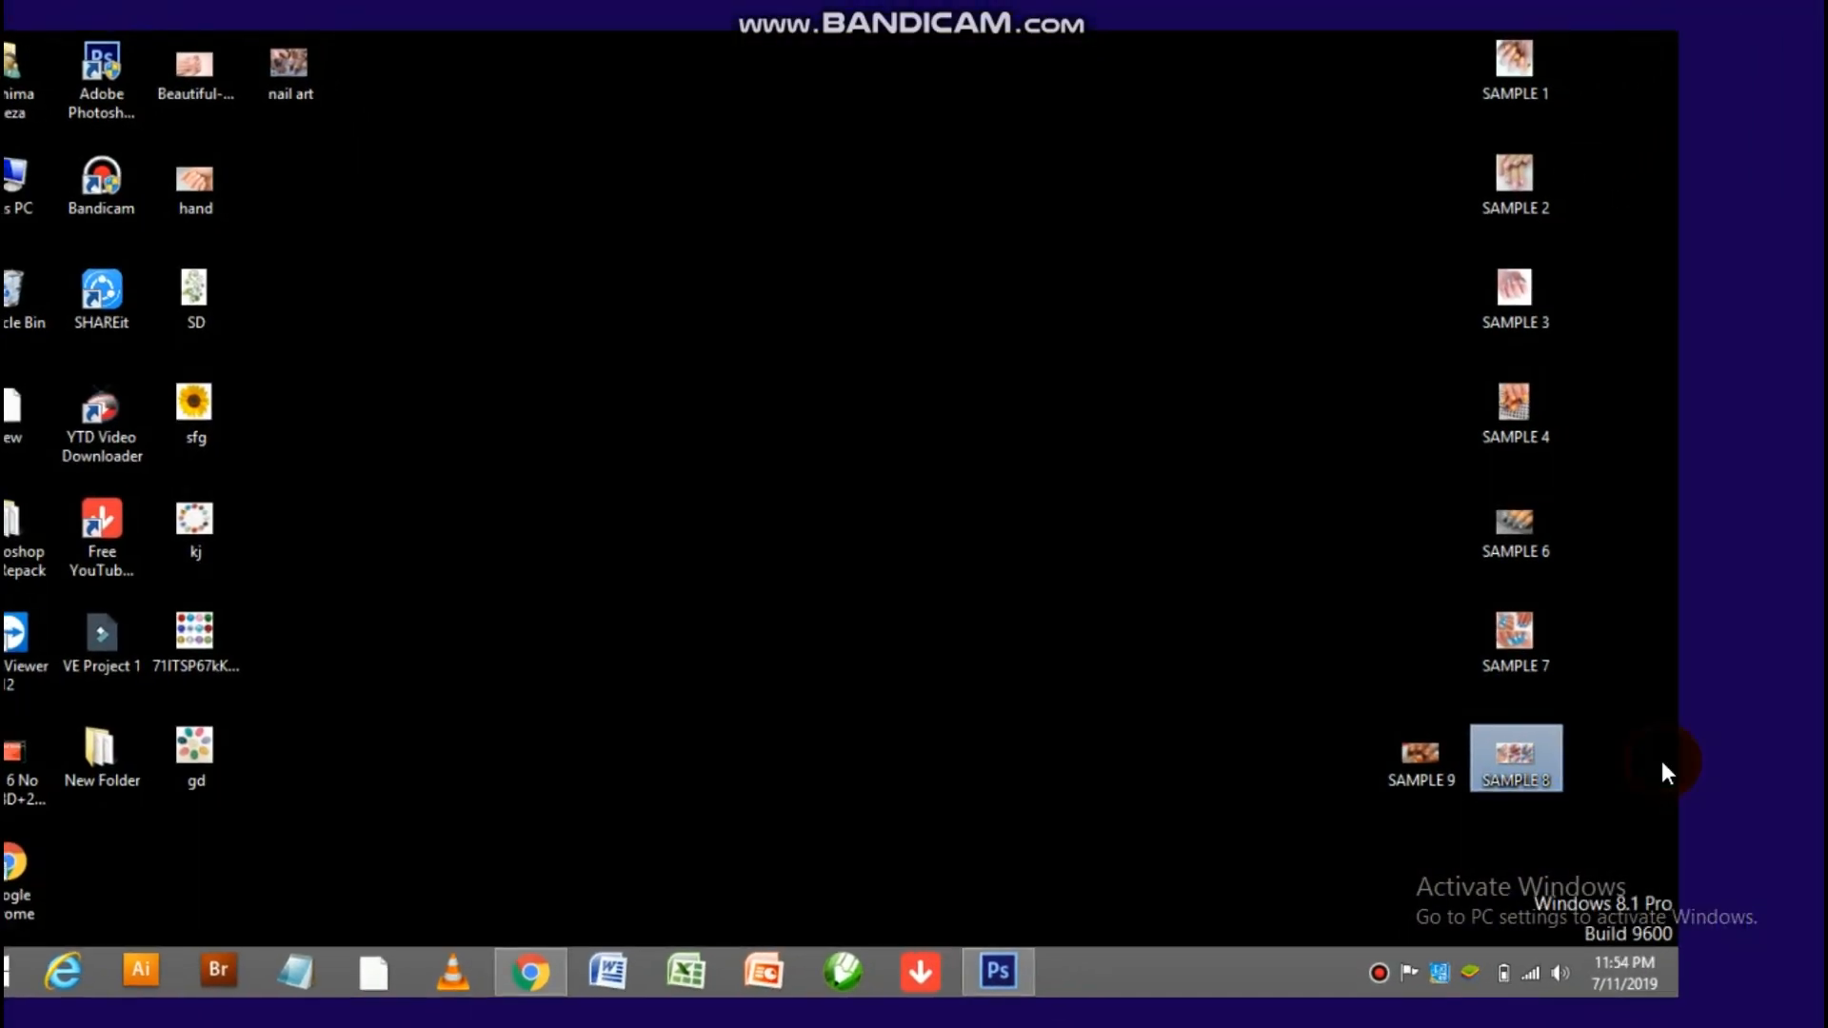
double_click(1660, 762)
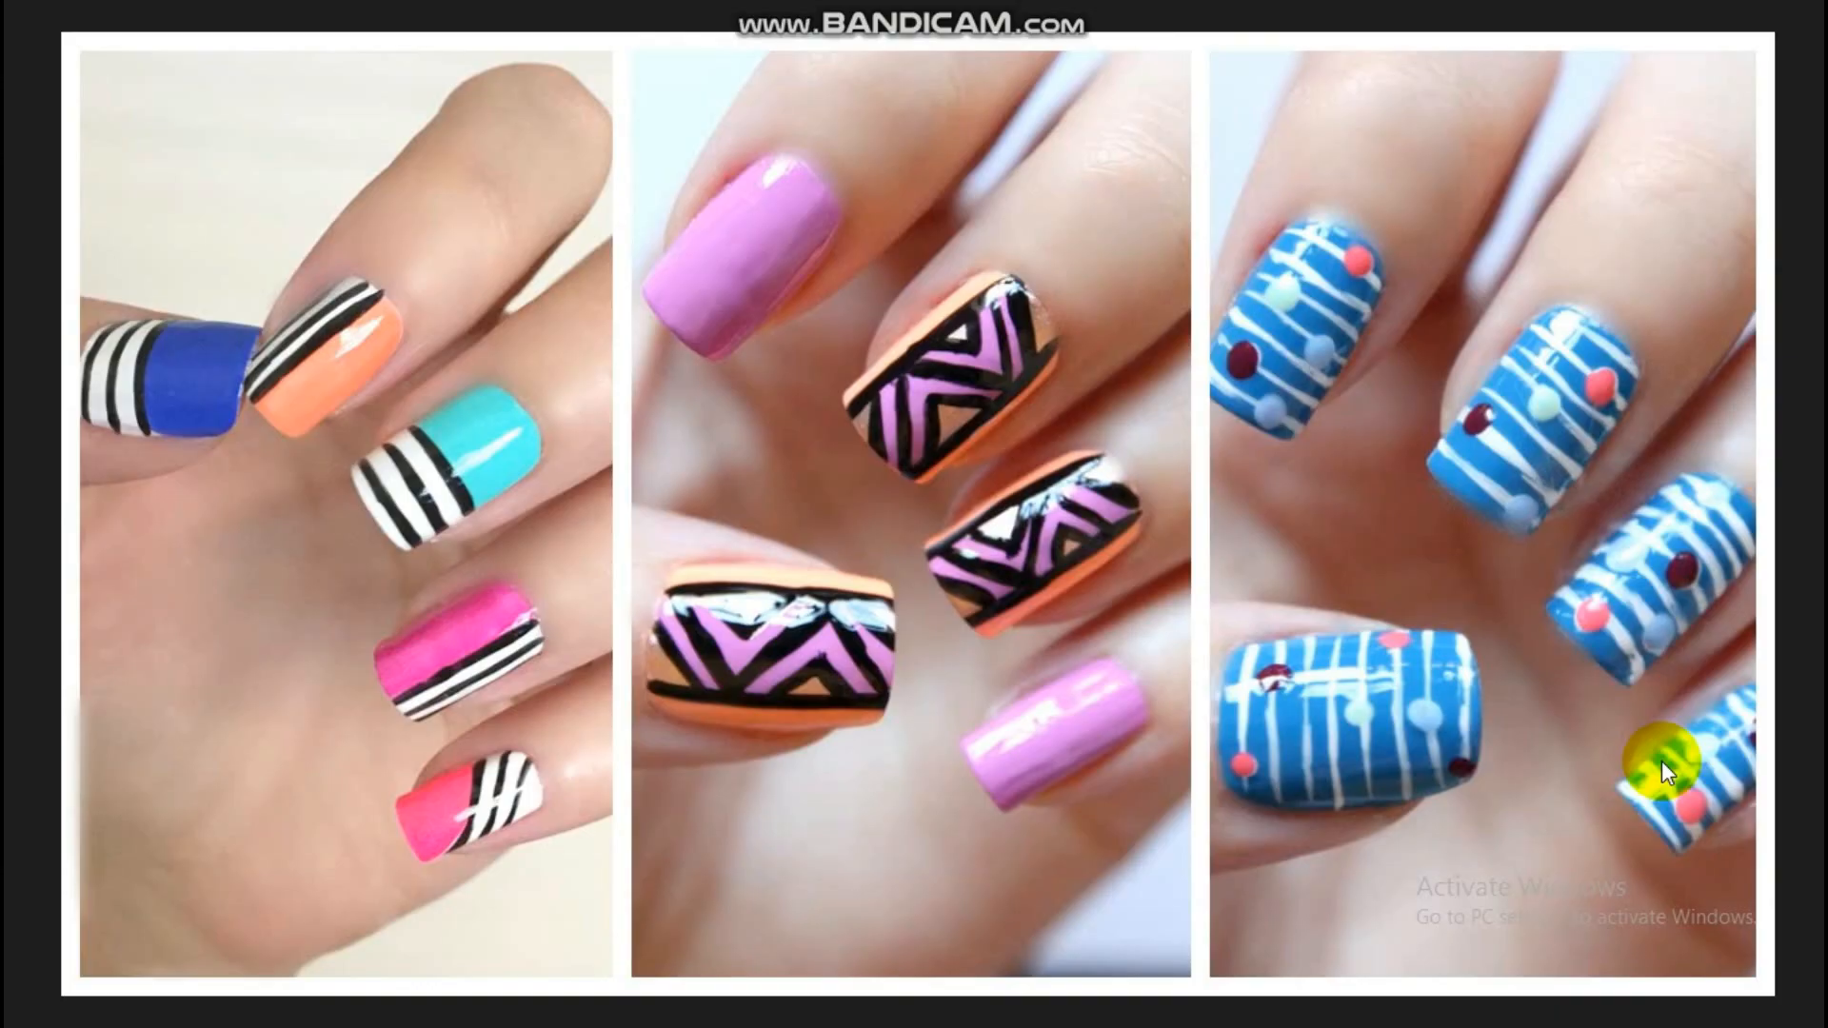
key(alt+F4)
double_click(1567, 762)
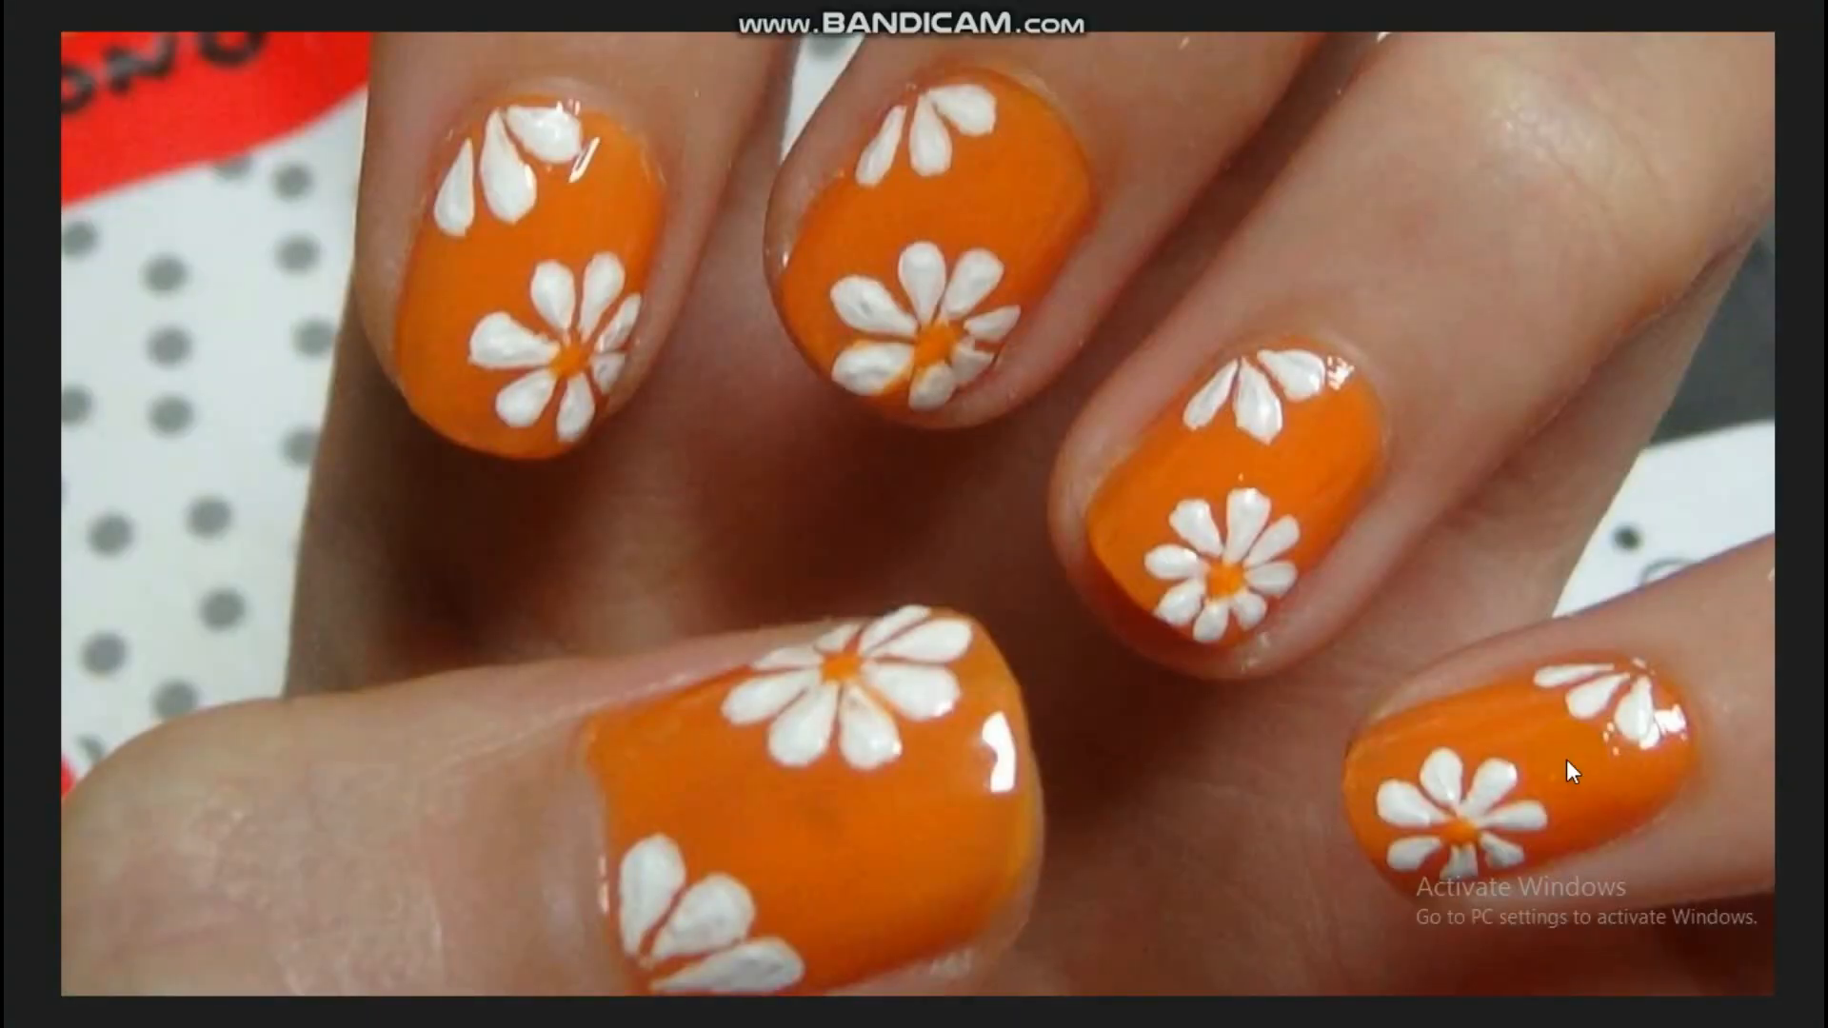
key(alt+F4)
- Open the image file named nail art from the desktop
click(1342, 677)
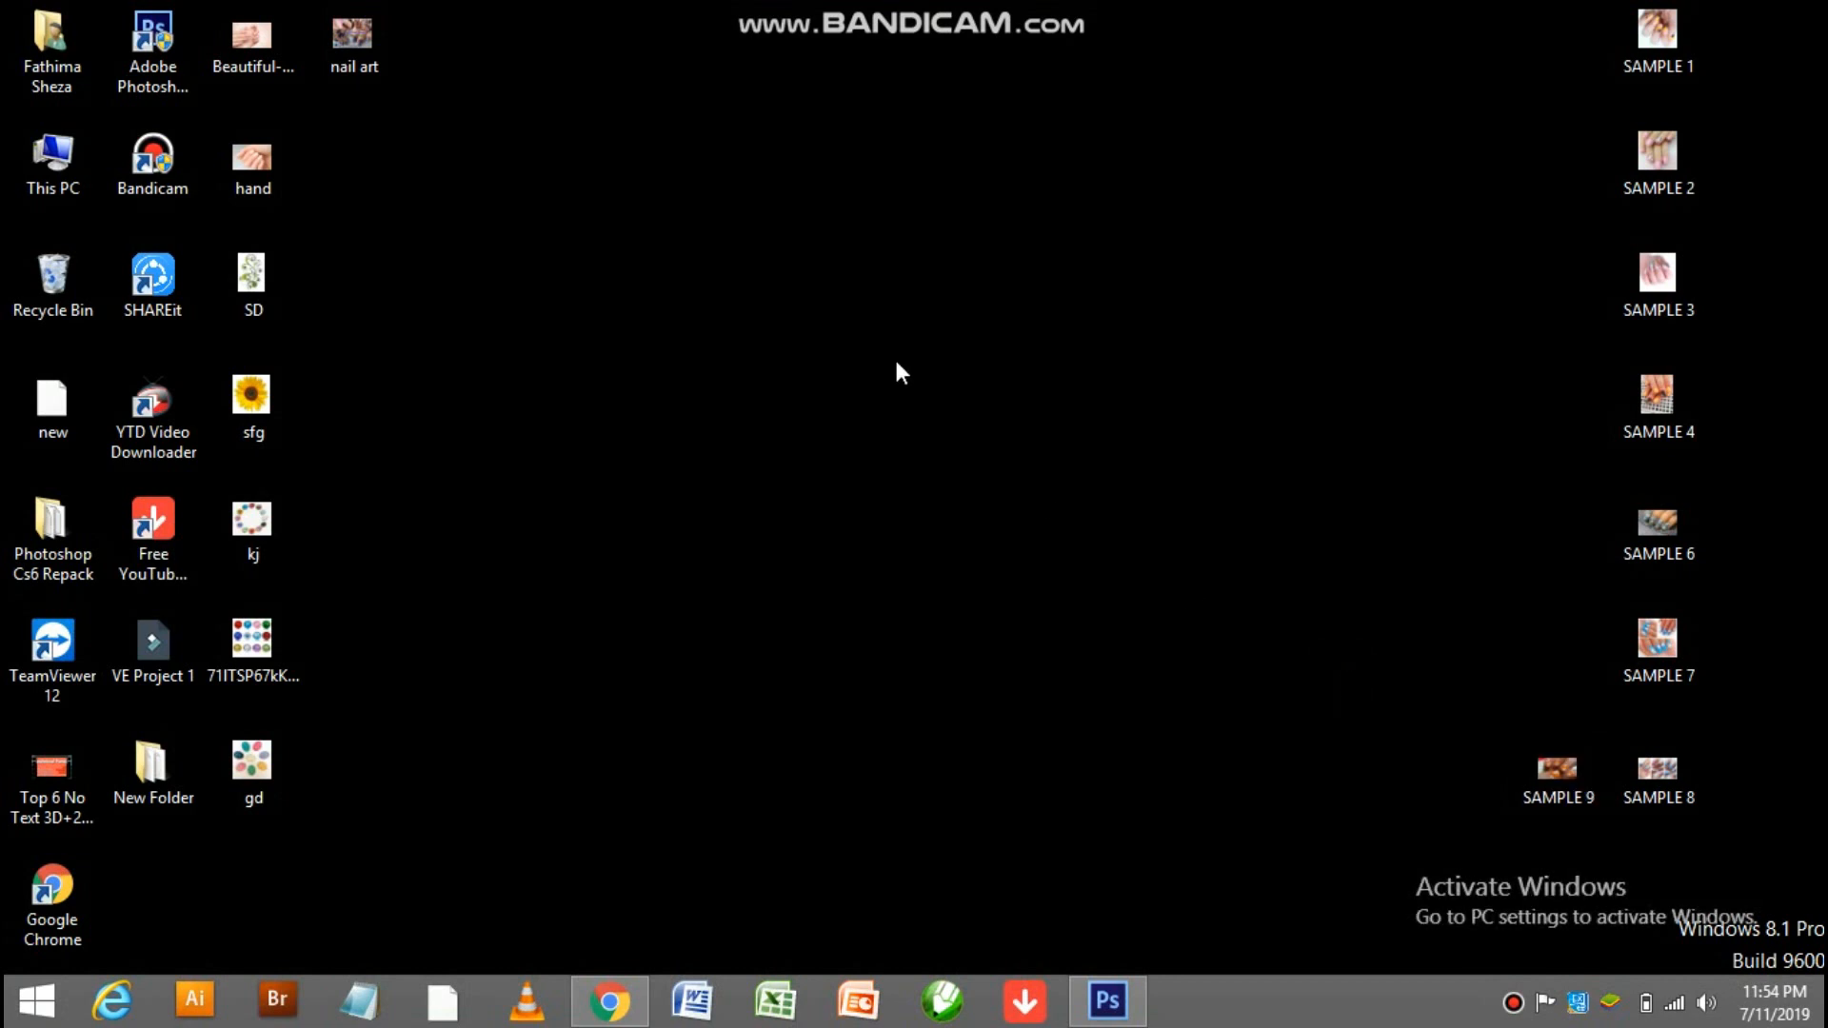
double_click(383, 27)
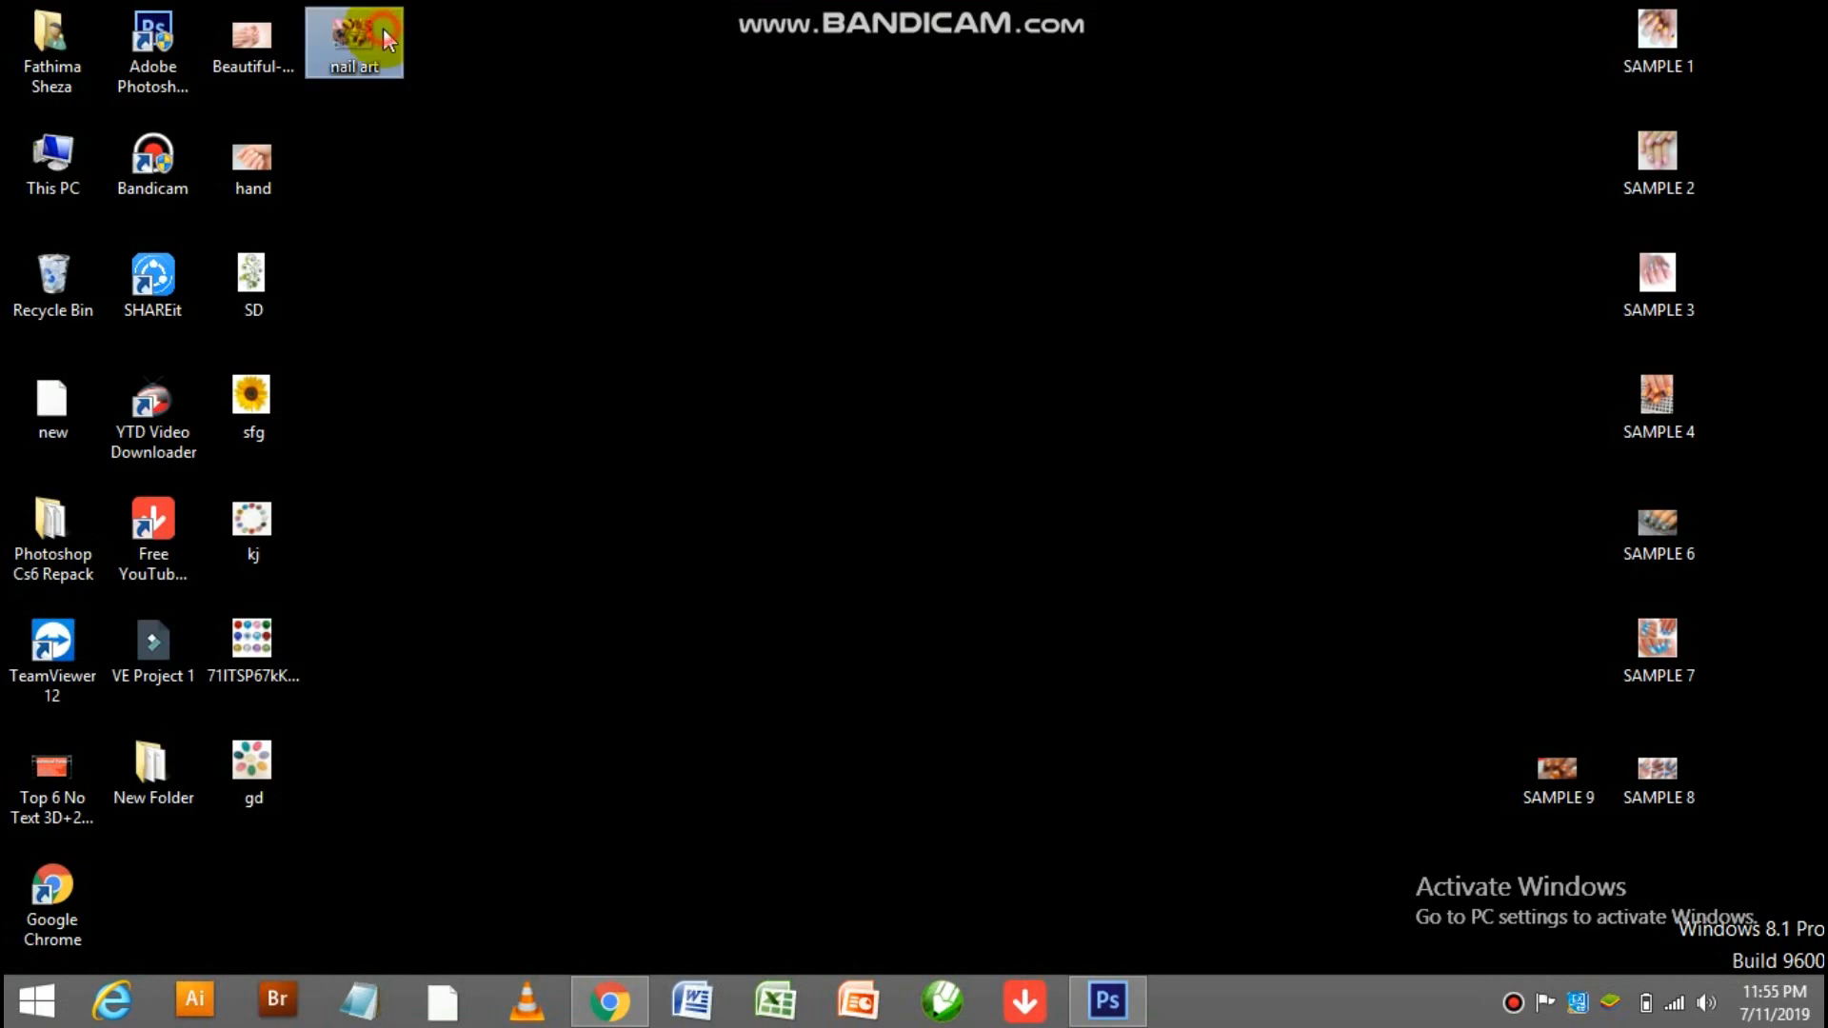